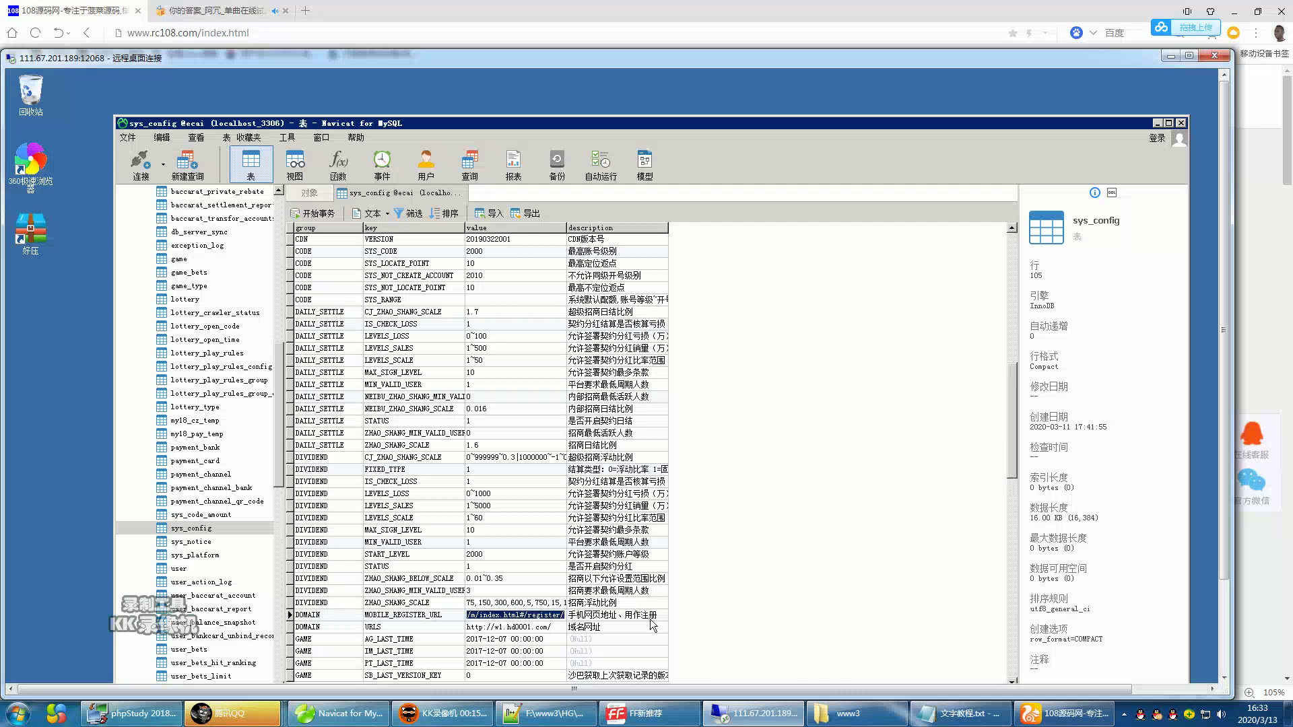
- Replace w1.hd0001.com with 4.e581.cn in the MOBILE_REGISTER_URL value
key("Return")
left_click(545, 615)
left_click_drag(545, 615, 491, 615)
left_click(492, 615)
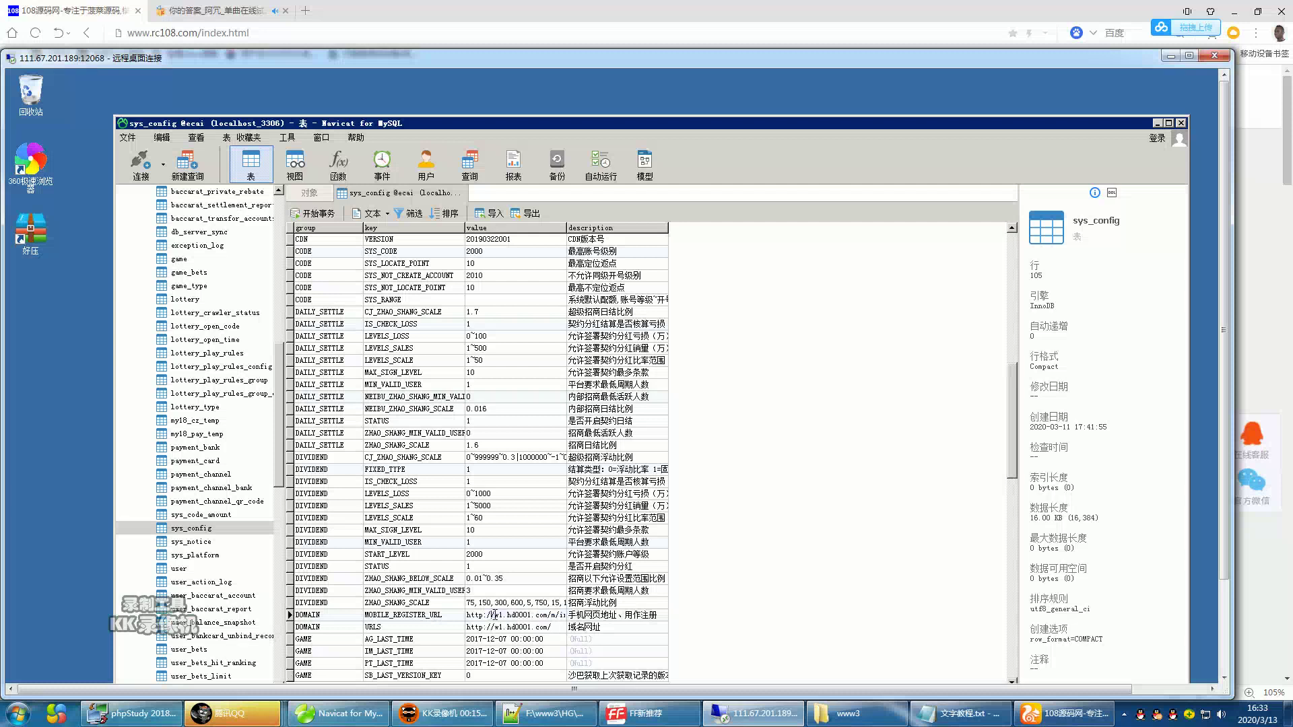
left_click(547, 615, "shift")
type("4.e581.cn")
- Save the edited URL, close the sys_config table and minimize the remote desktop
left_click(1186, 58)
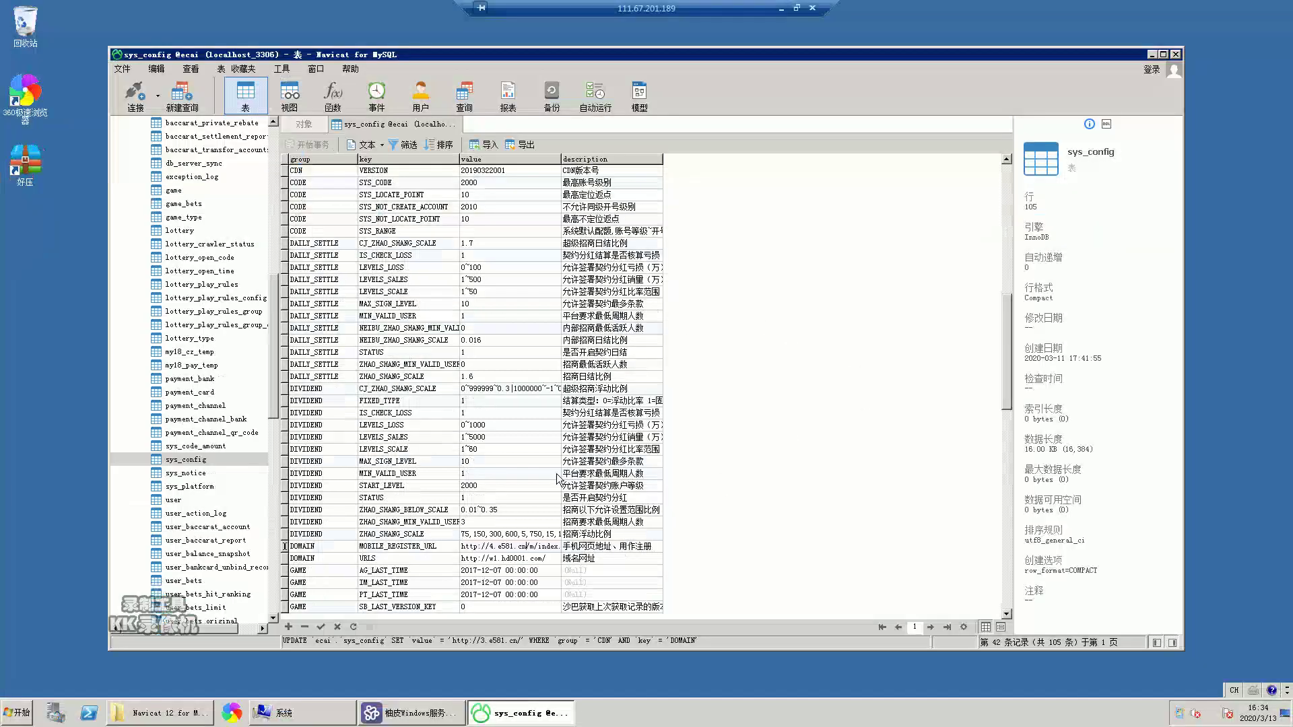
left_click(314, 624)
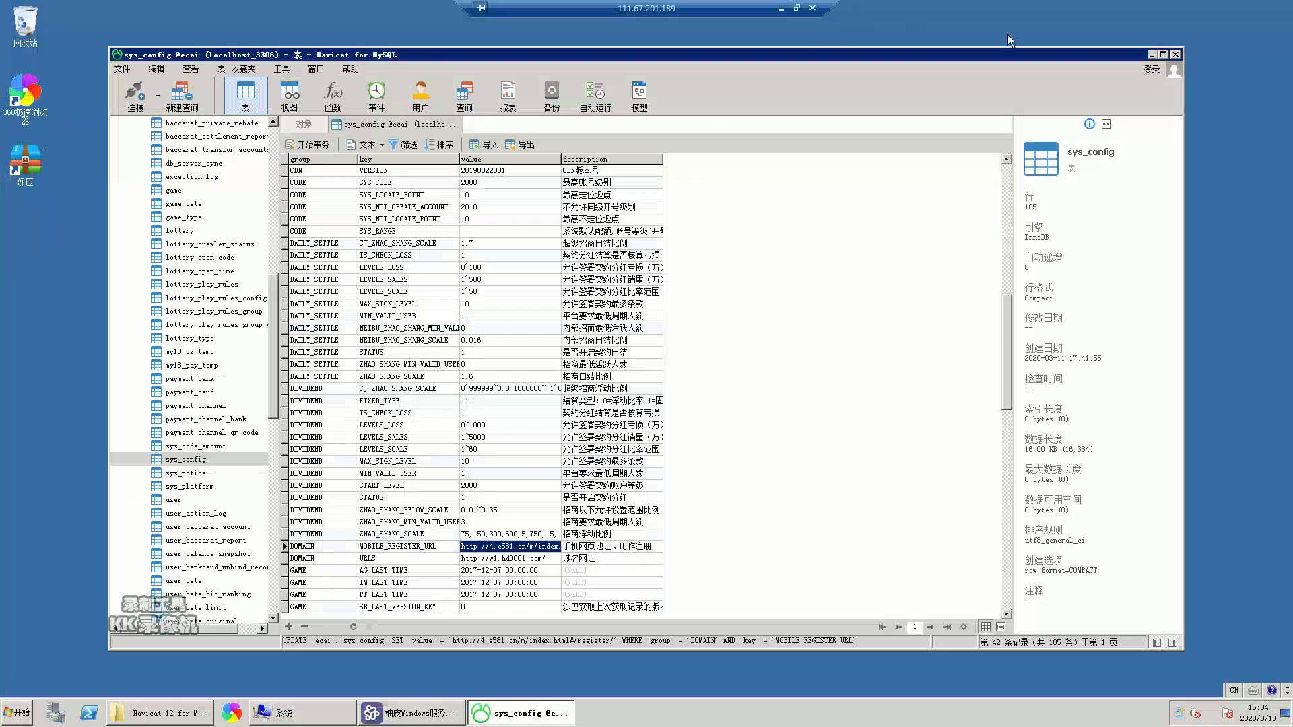
left_click(1174, 55)
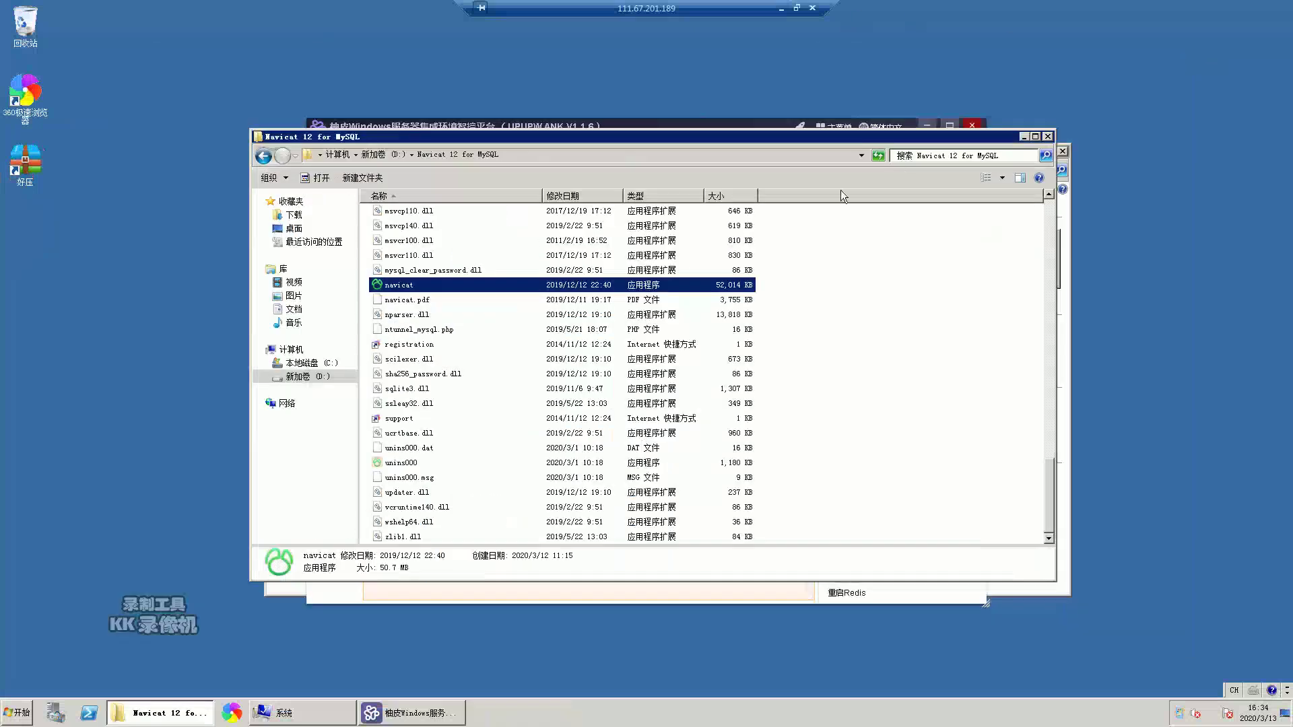
left_click(779, 7)
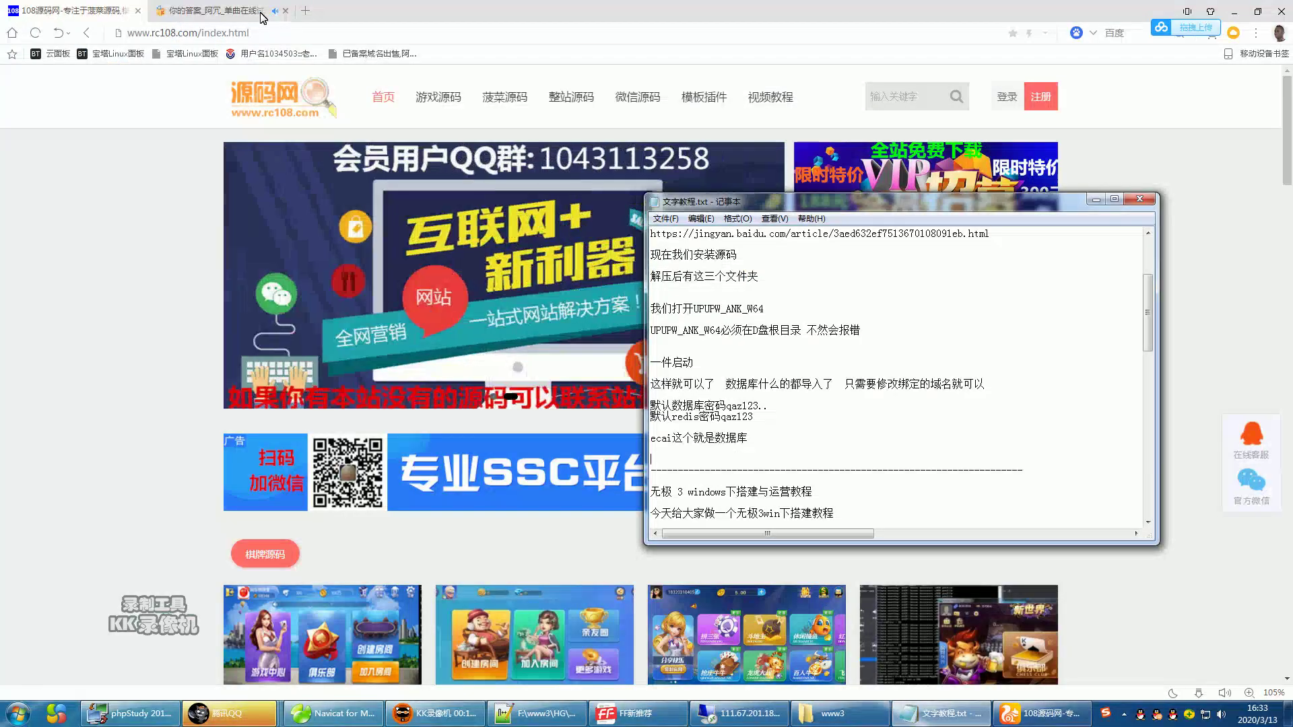
- Load 4.e581.cn in a new UC Browser tab, then switch back to the remote server
left_click(306, 11)
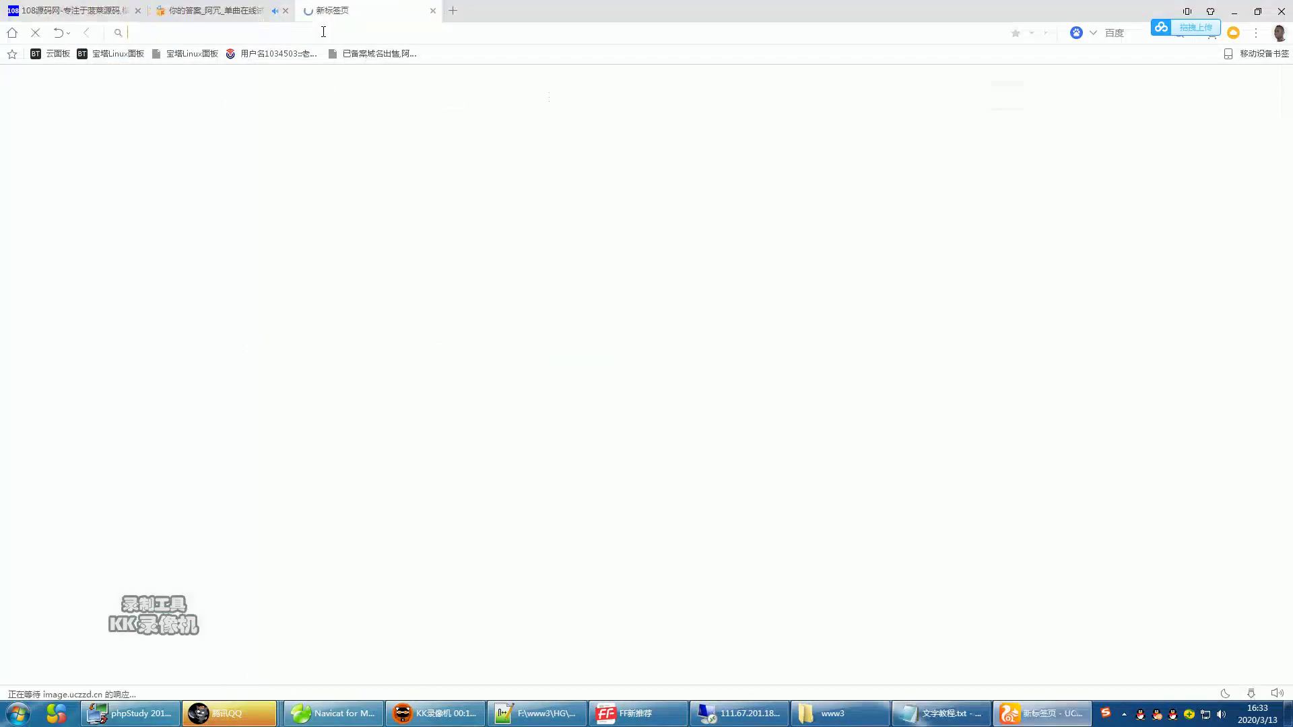
type("4")
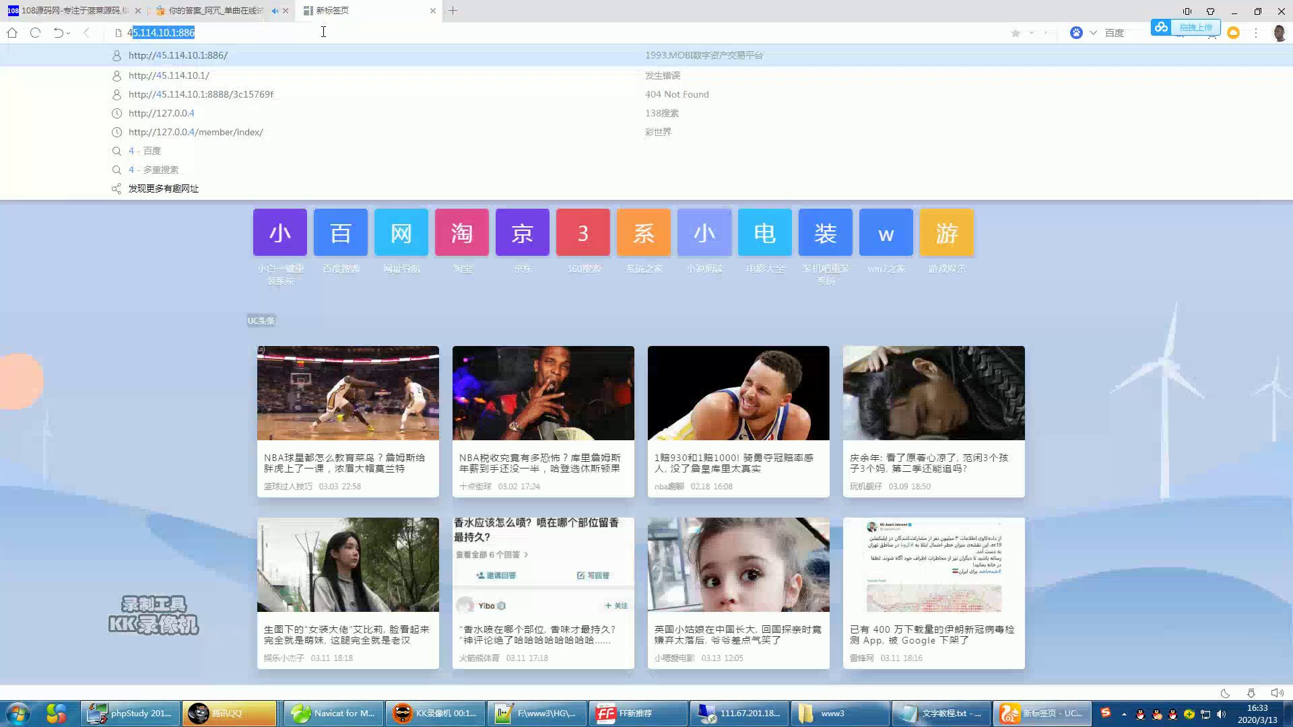
type(".")
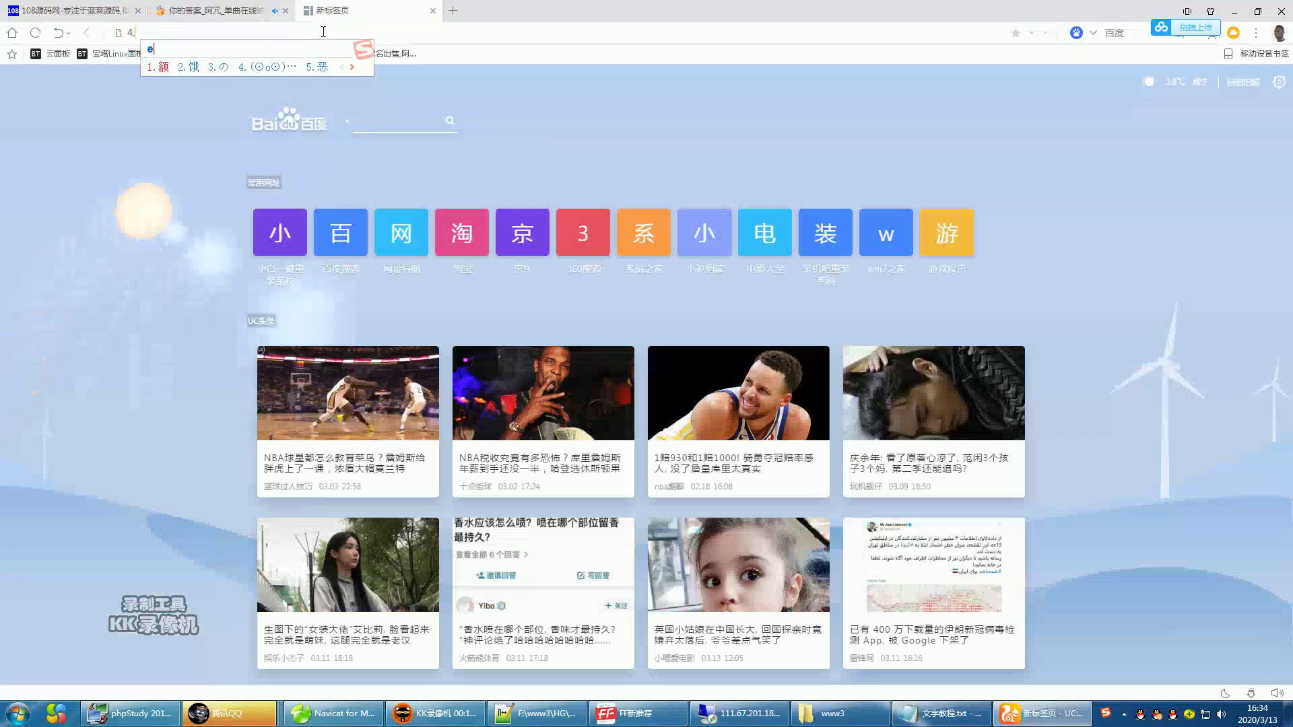
type("e581.cn")
key("Return")
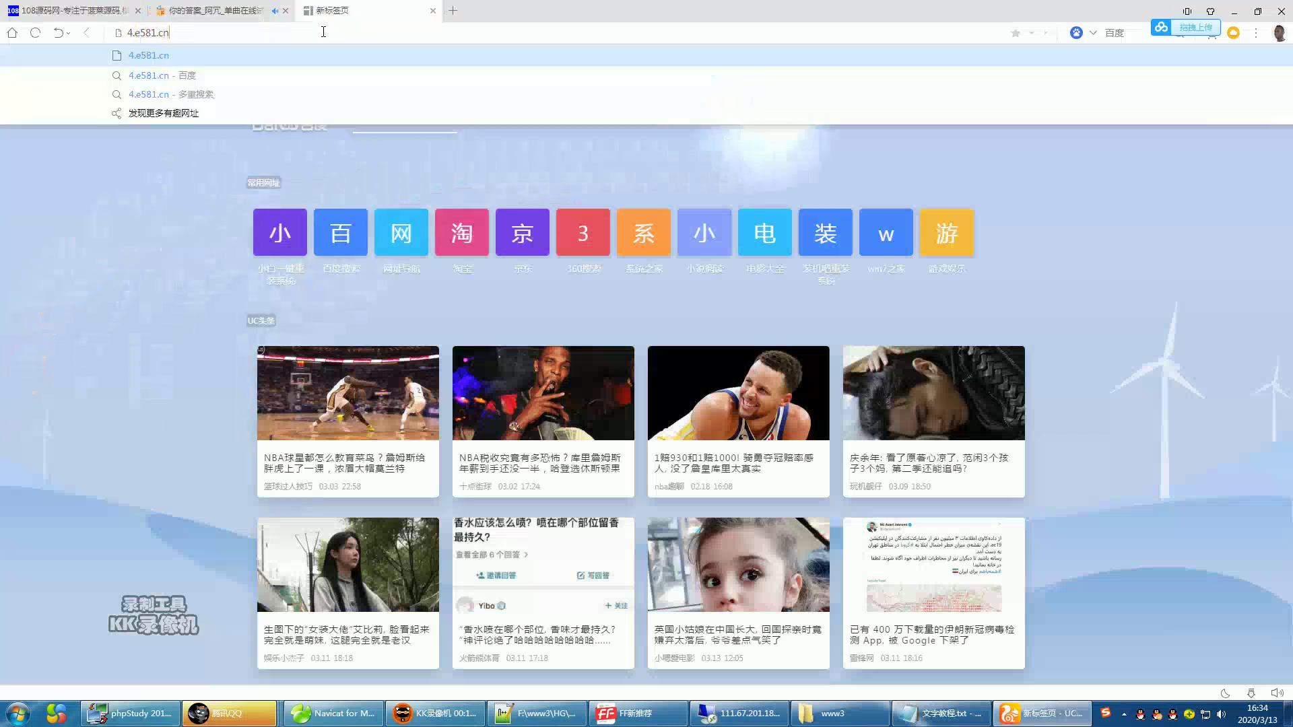
key("Return")
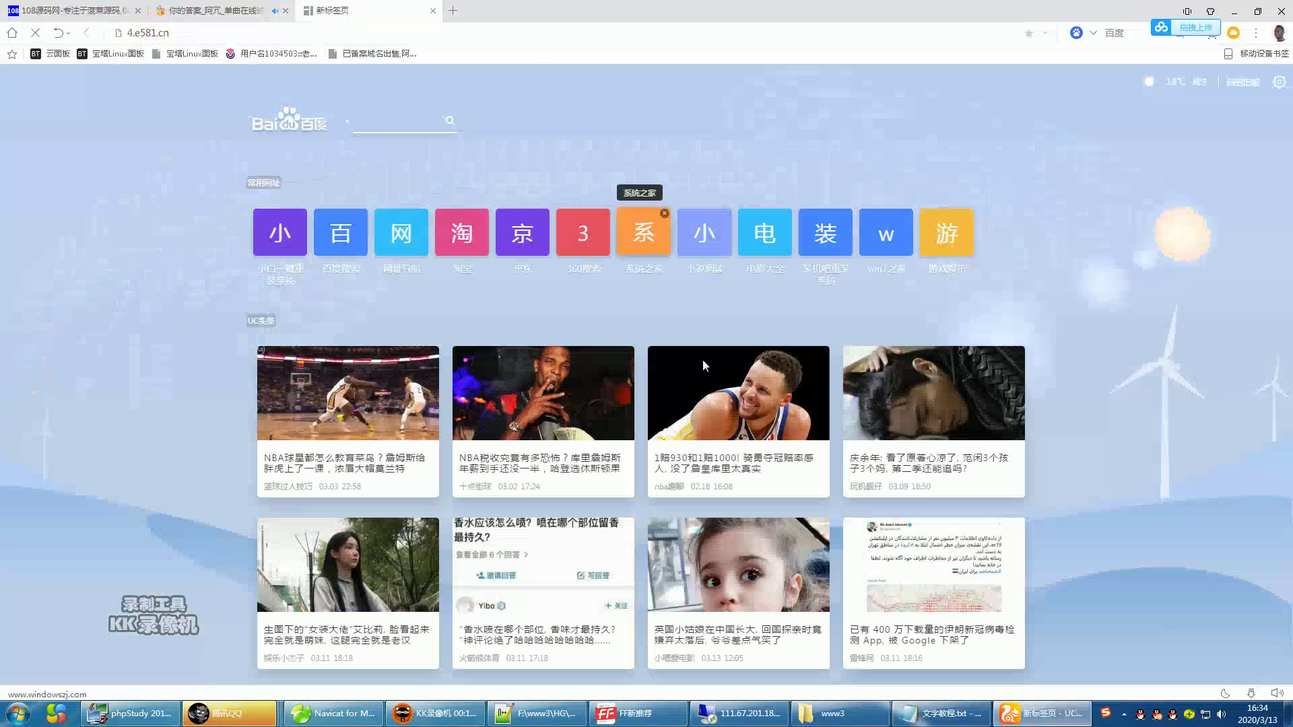
left_click(766, 722)
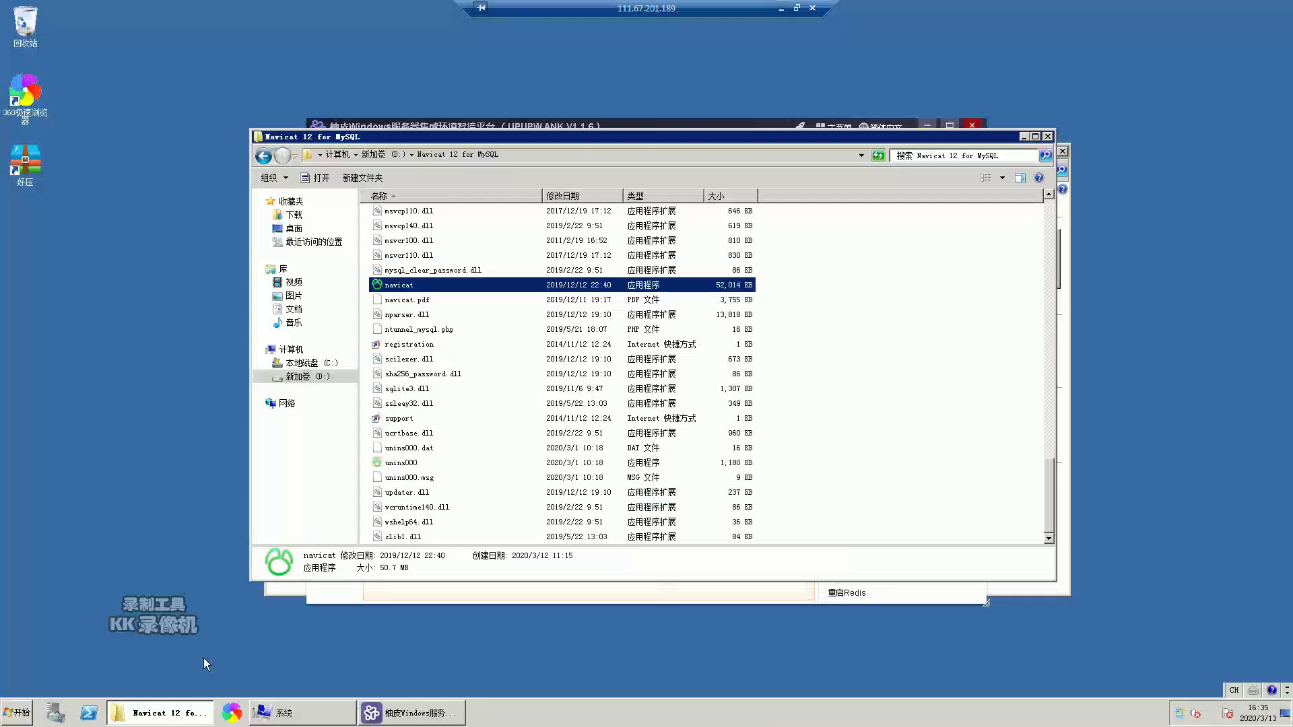
- Via System and Security > Windows Firewall, turn the firewall off for home/work and public networks
left_click(296, 712)
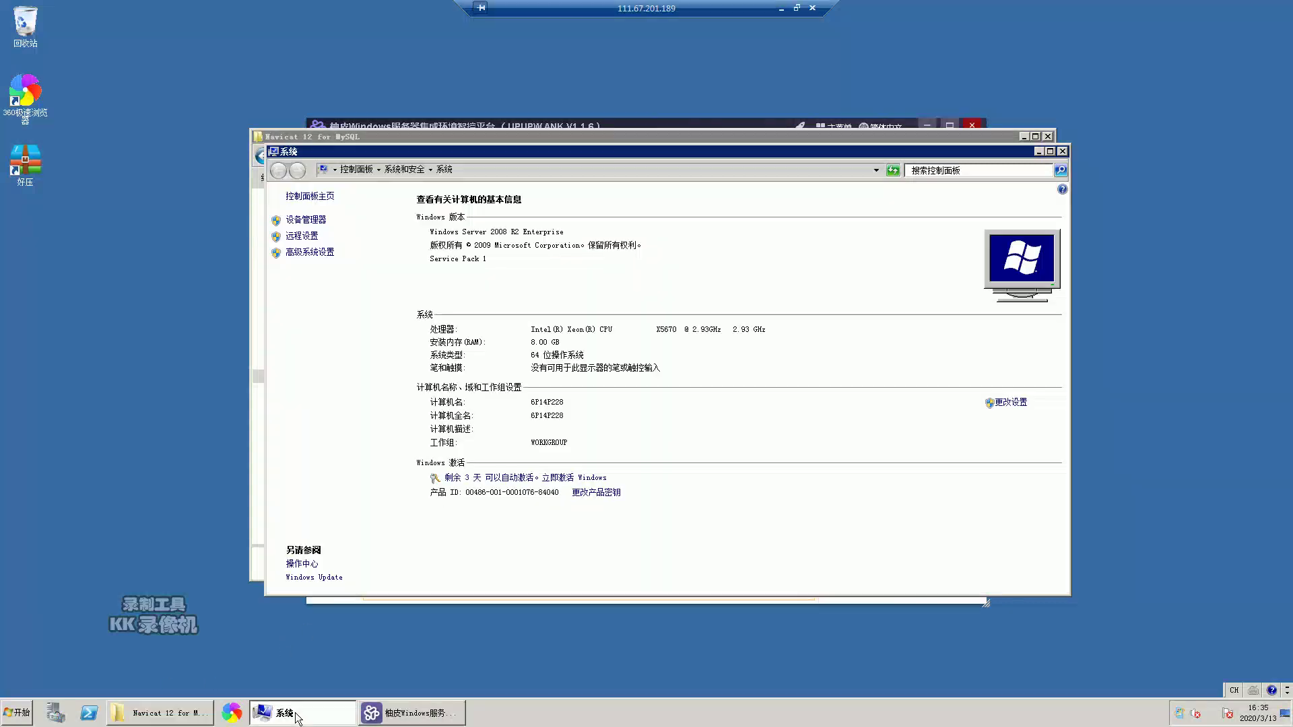
left_click(309, 252)
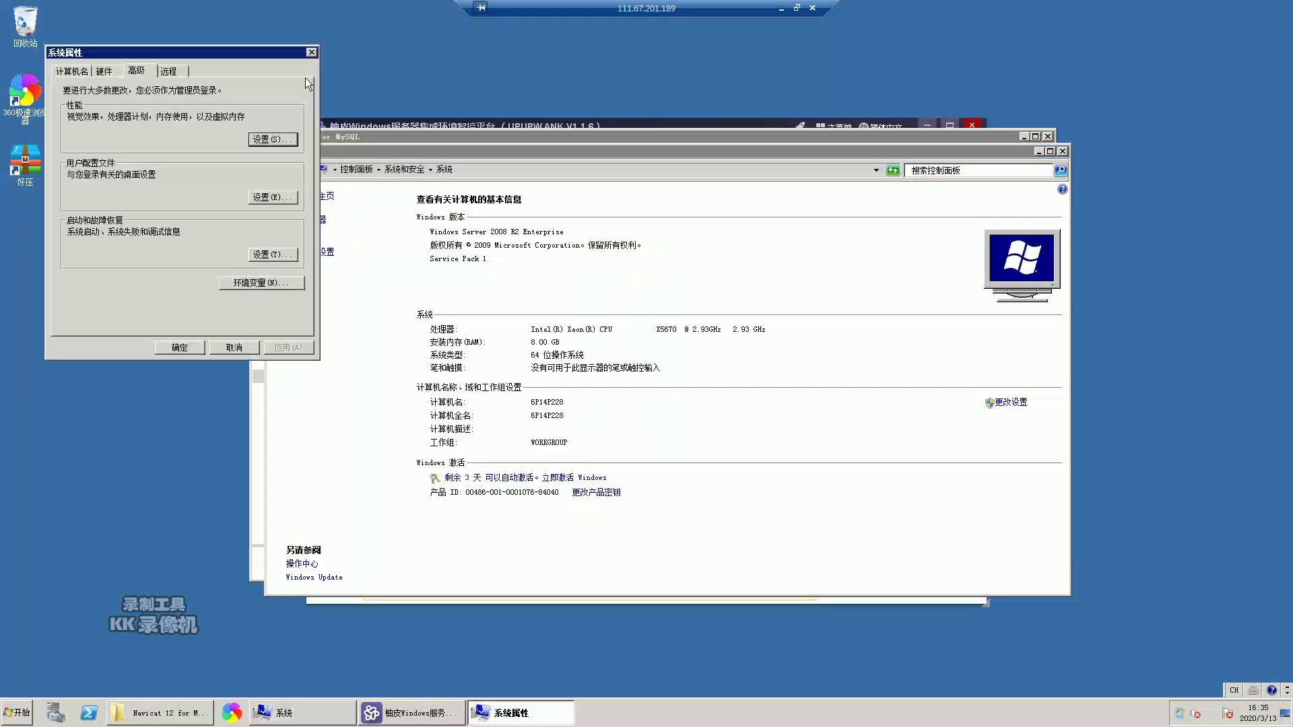
key("Escape")
left_click(400, 170)
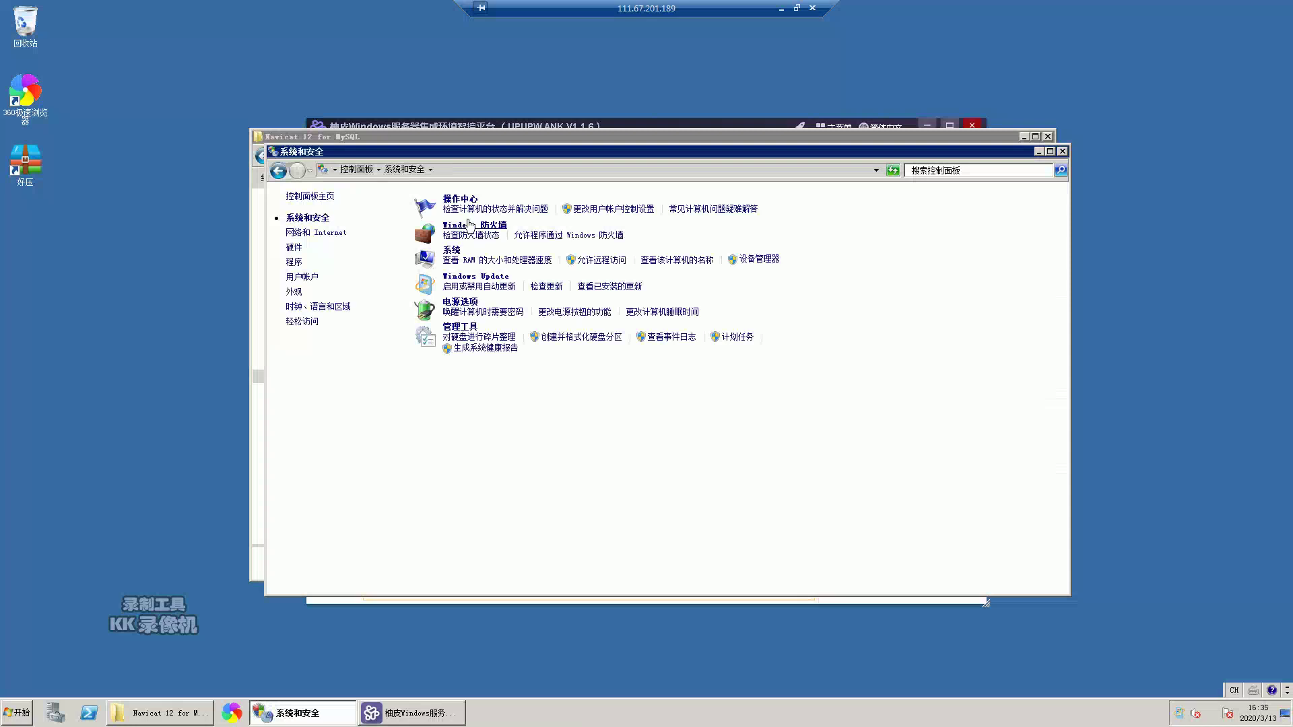
left_click(474, 228)
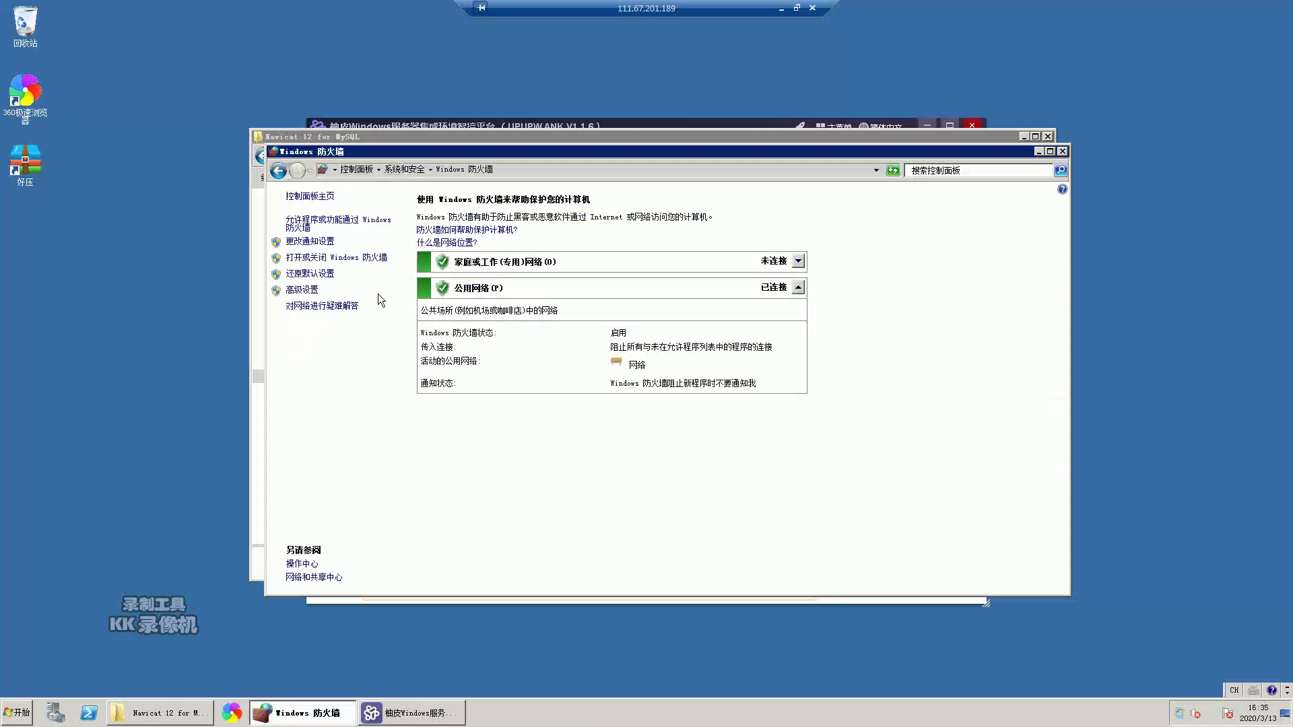
left_click(321, 259)
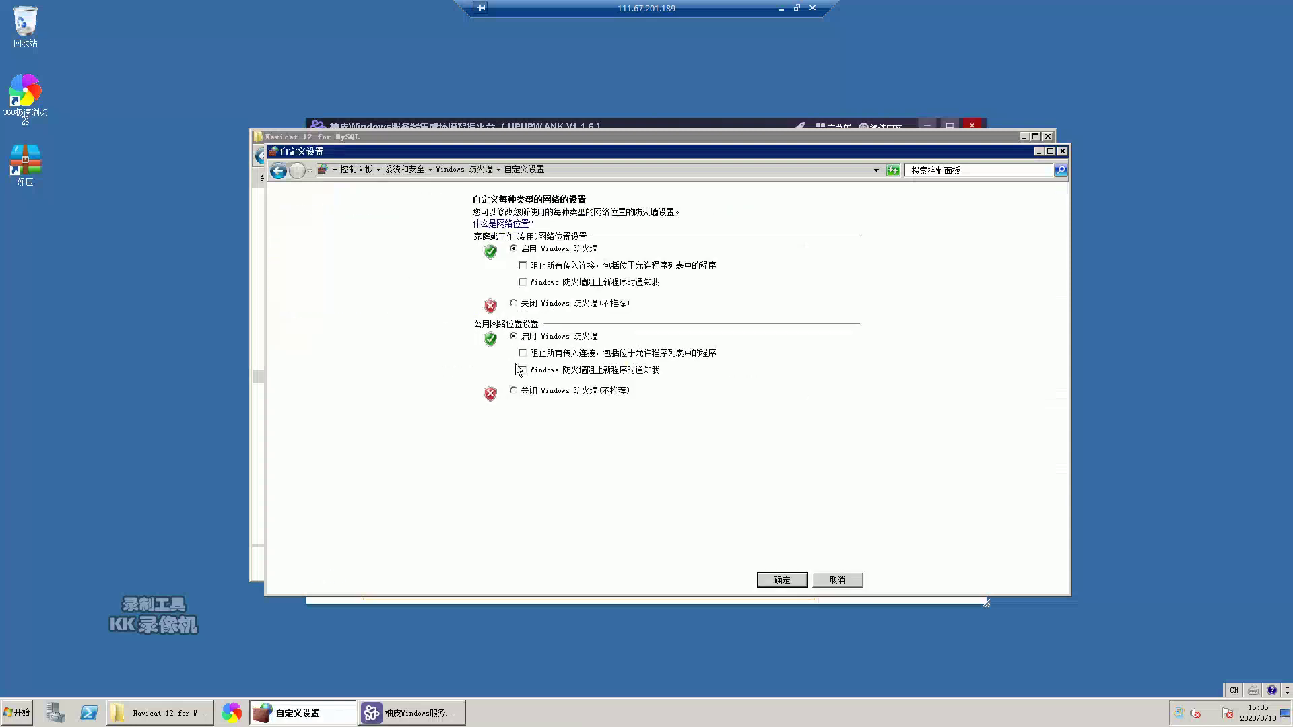
left_click(526, 306)
left_click(543, 391)
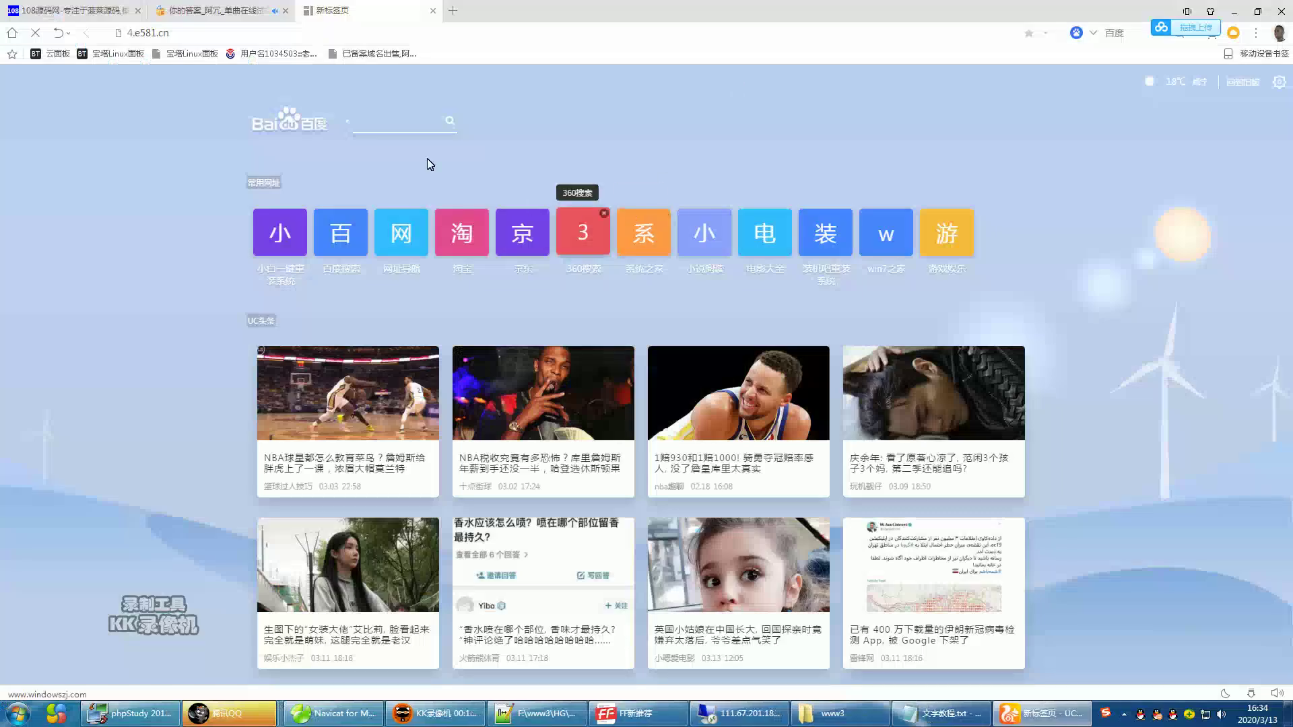
- Reload 4.e581.cn and check its 503 service-unavailable result
left_click(313, 34)
key("Return")
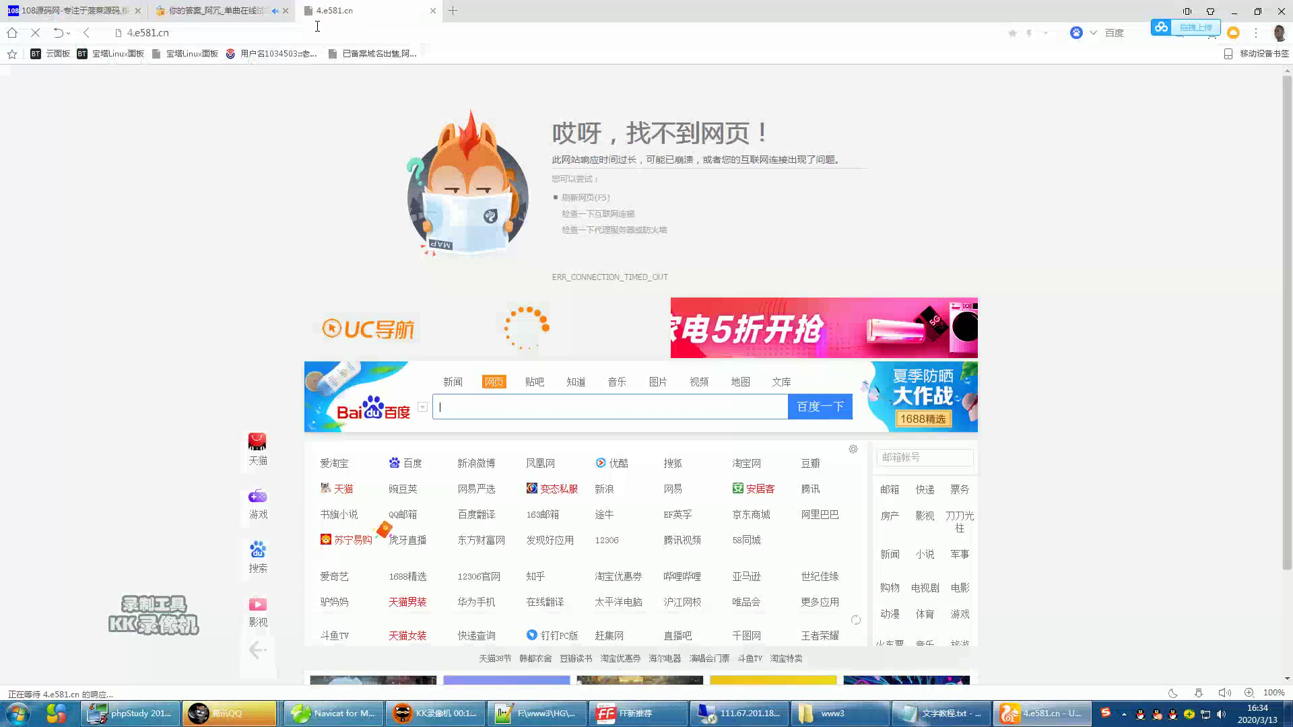
left_click(452, 11)
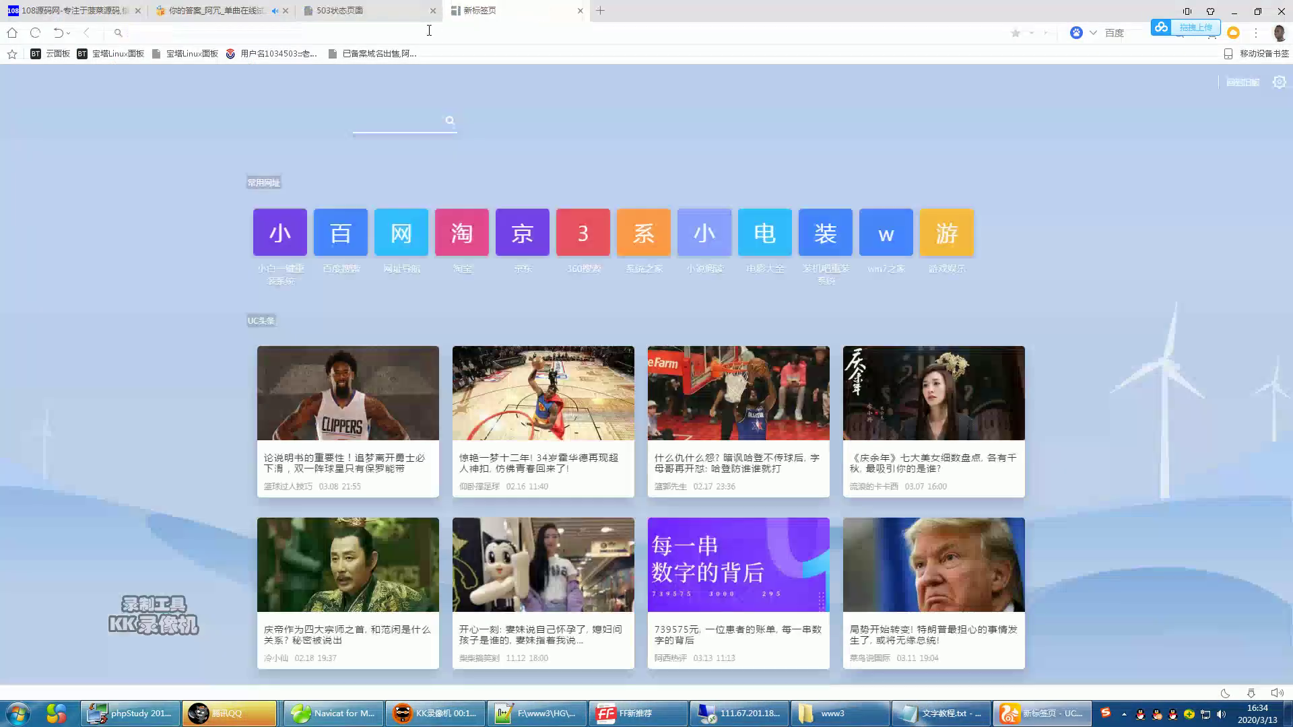
left_click(389, 11)
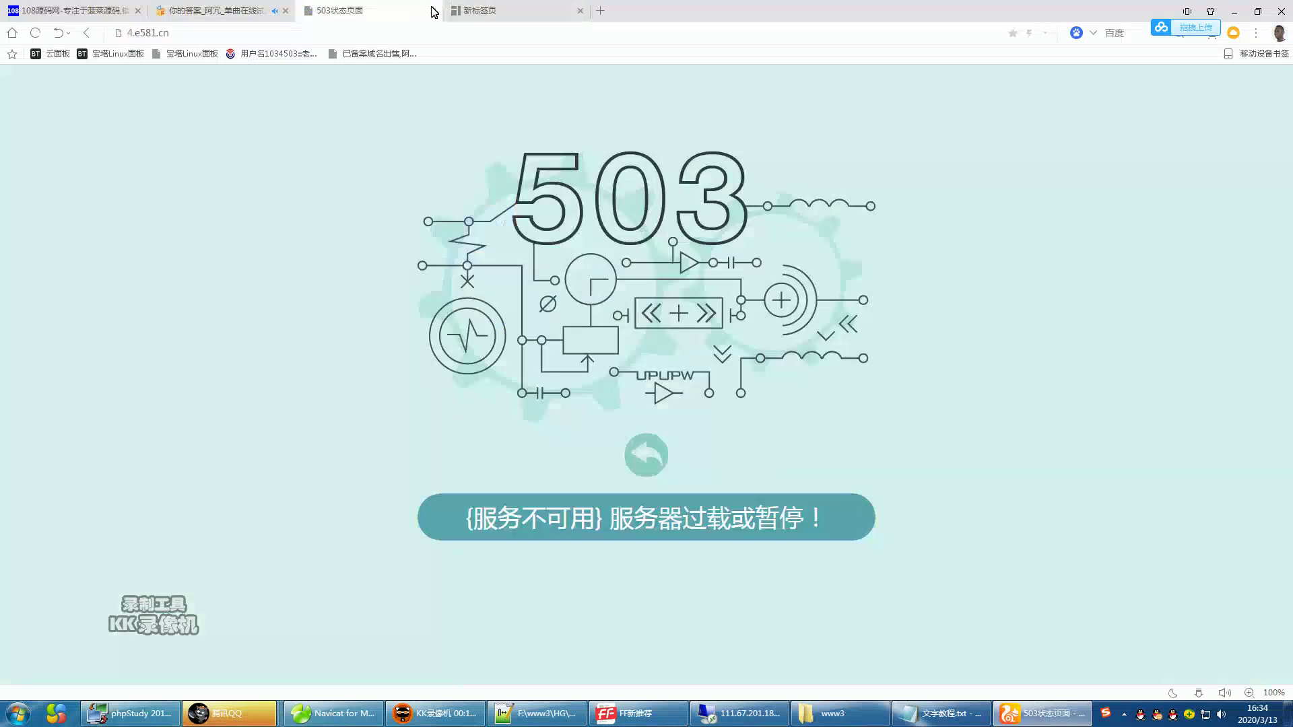
- Enter 5.e581.cn in the new blank tab and load it
left_click(509, 8)
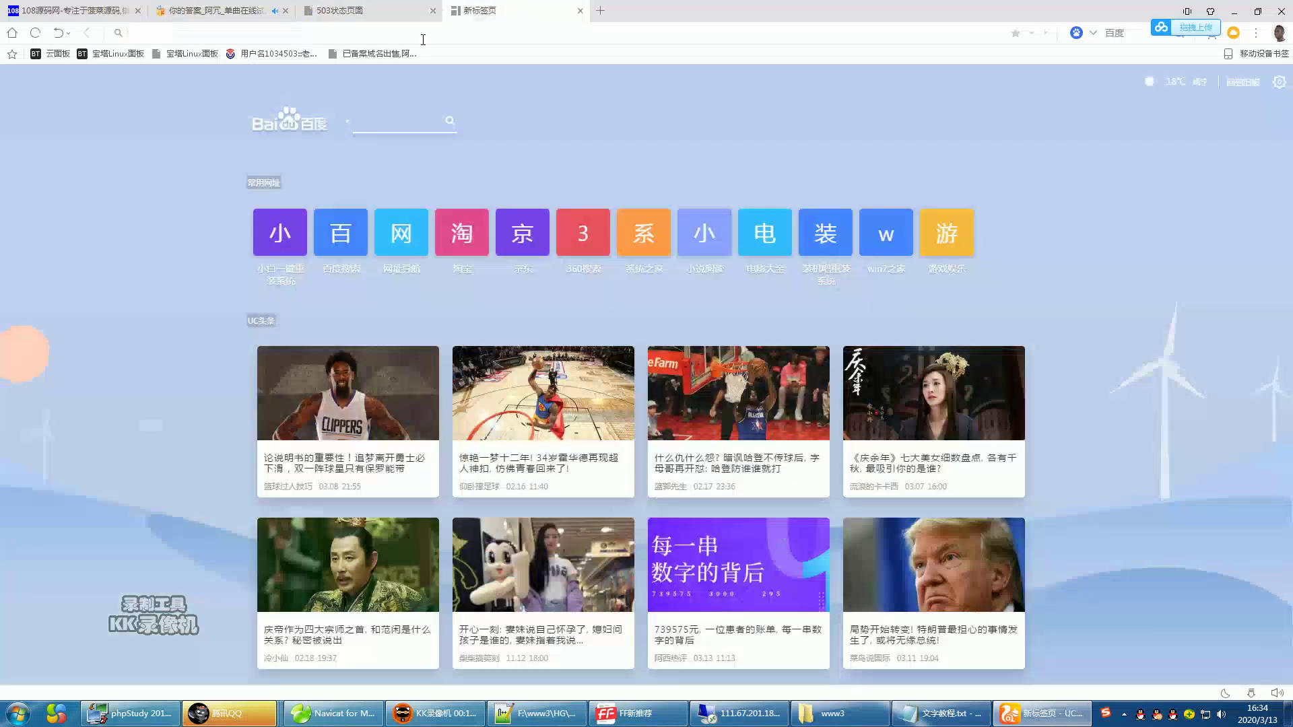
type("e581")
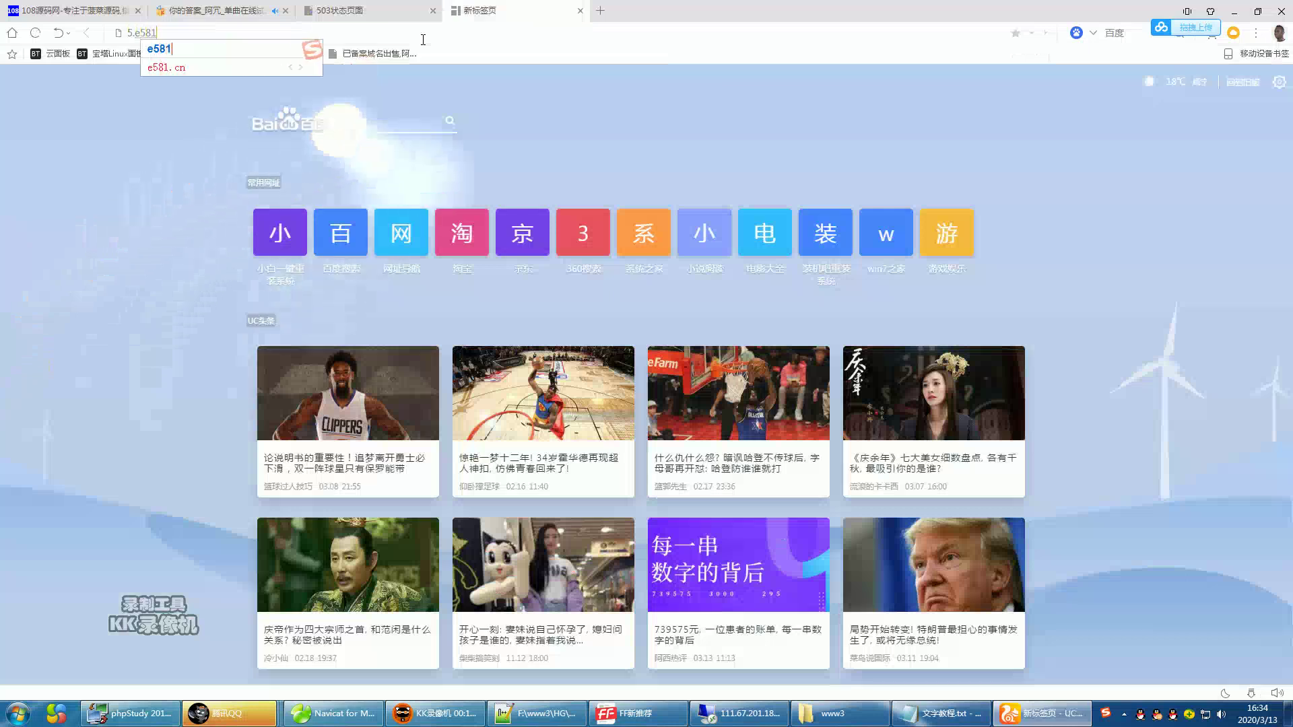
type(".cn")
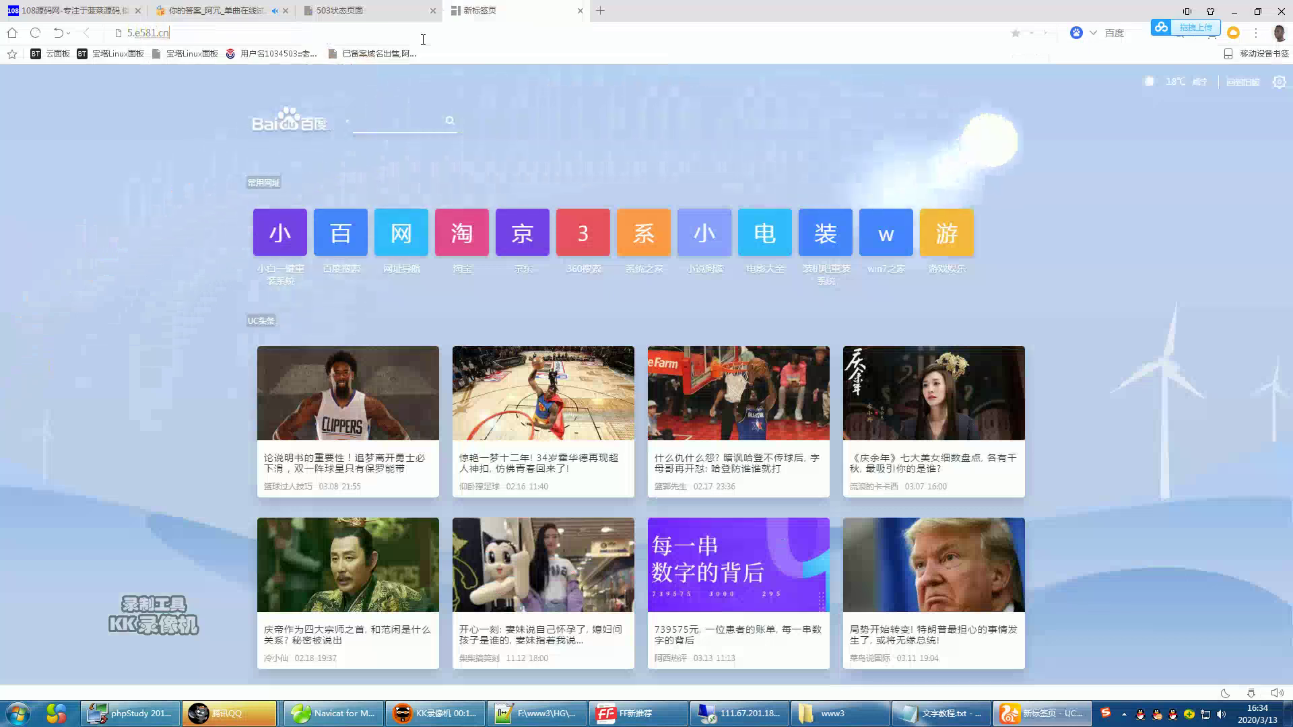
key("Return")
key("Return")
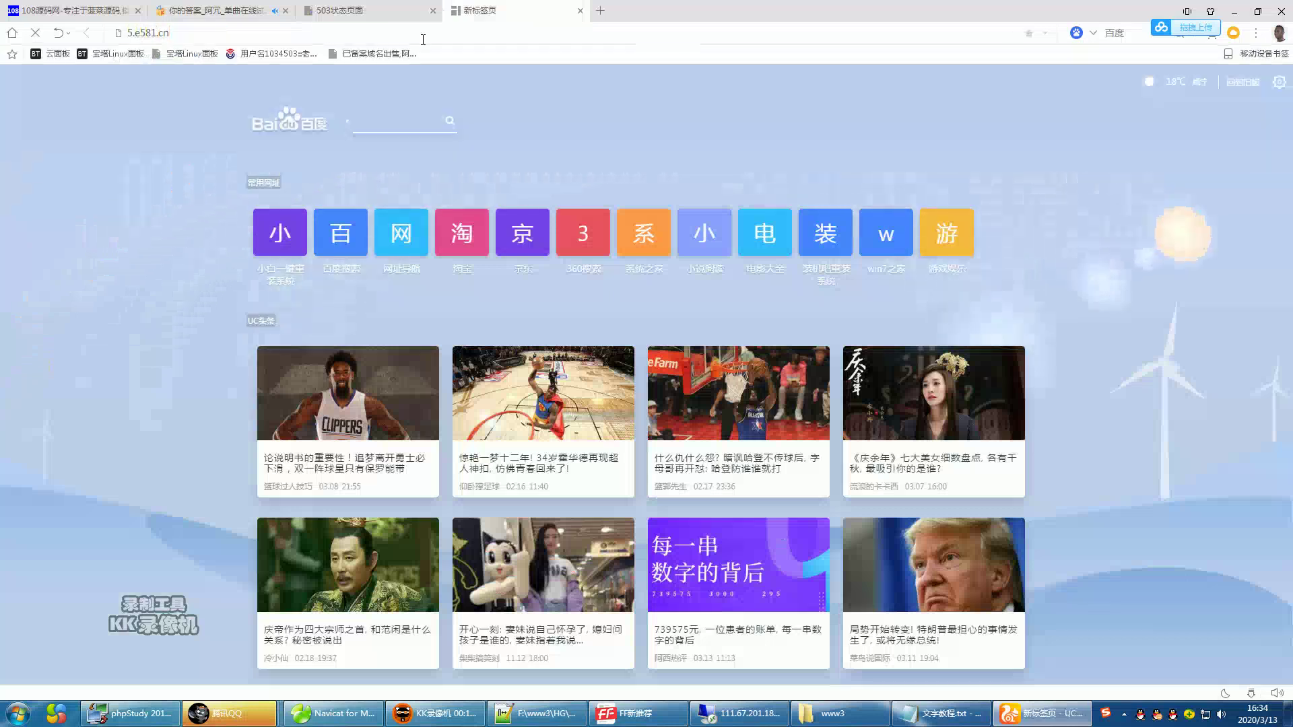
- Minimize the Firewall and Navicat windows on the server and start Tomcat in UPUPW
left_click(766, 719)
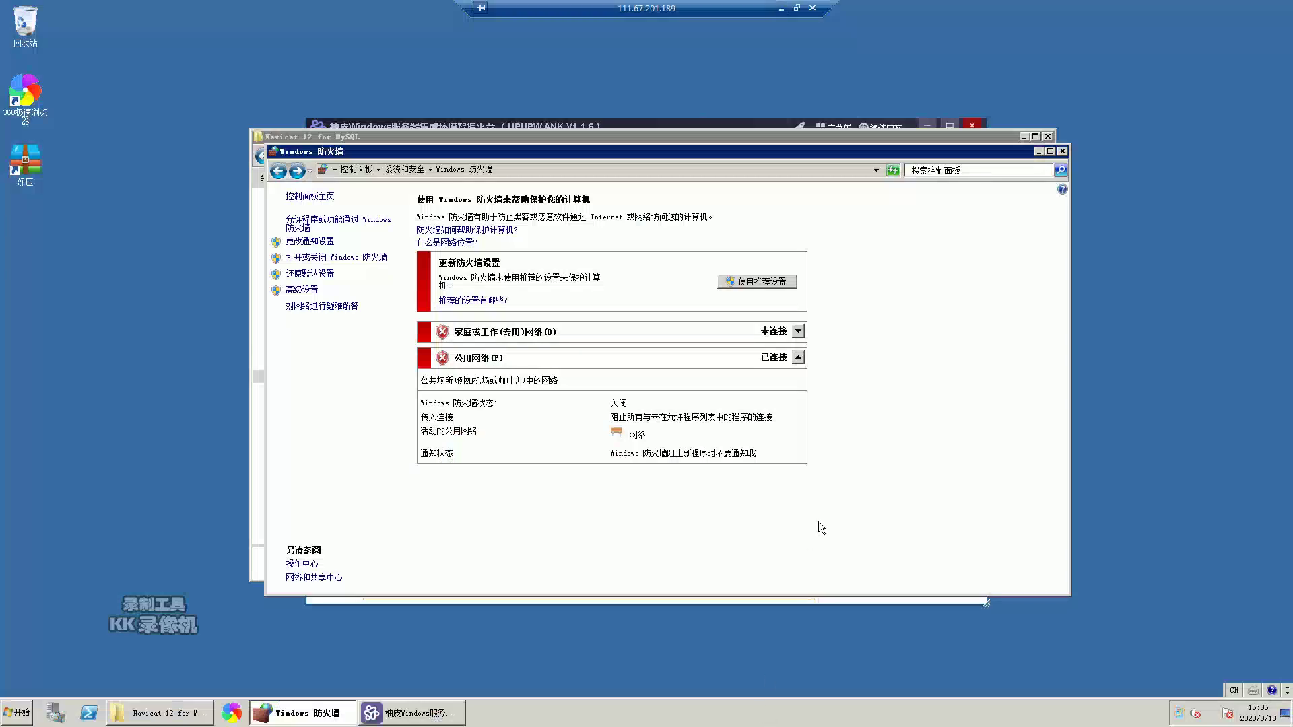
left_click(1041, 151)
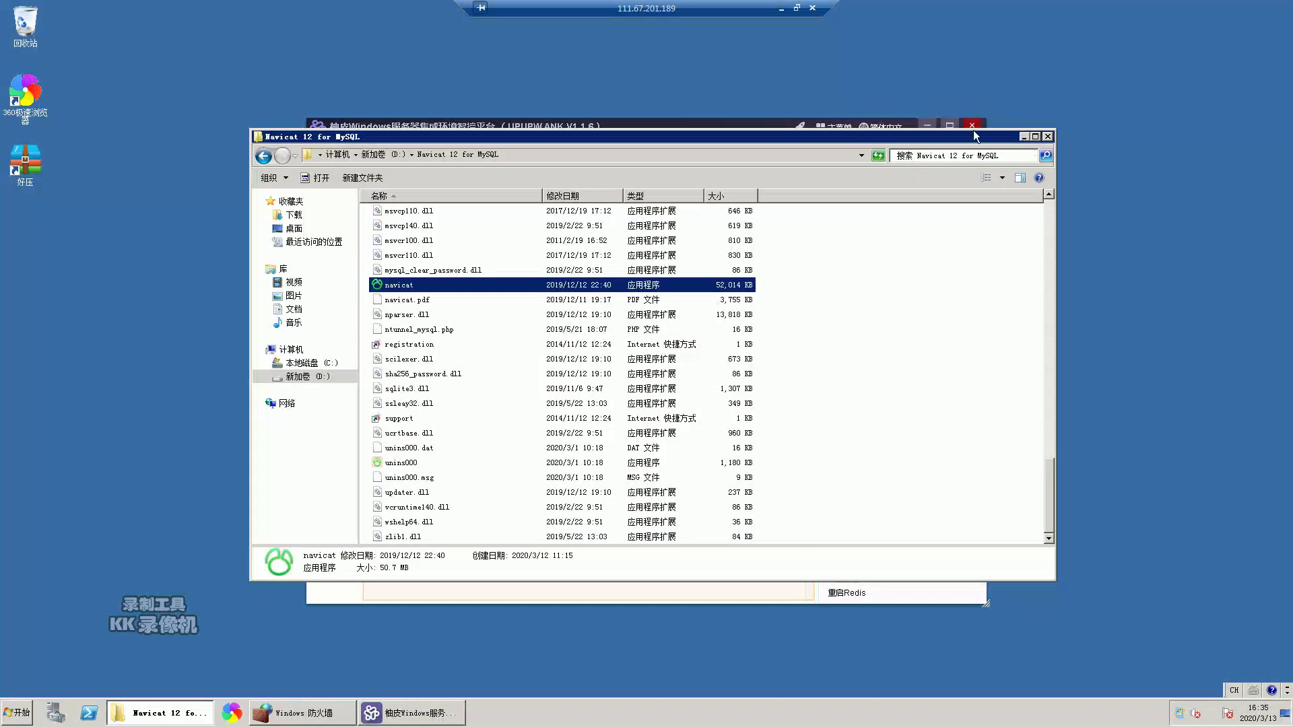
left_click(1023, 136)
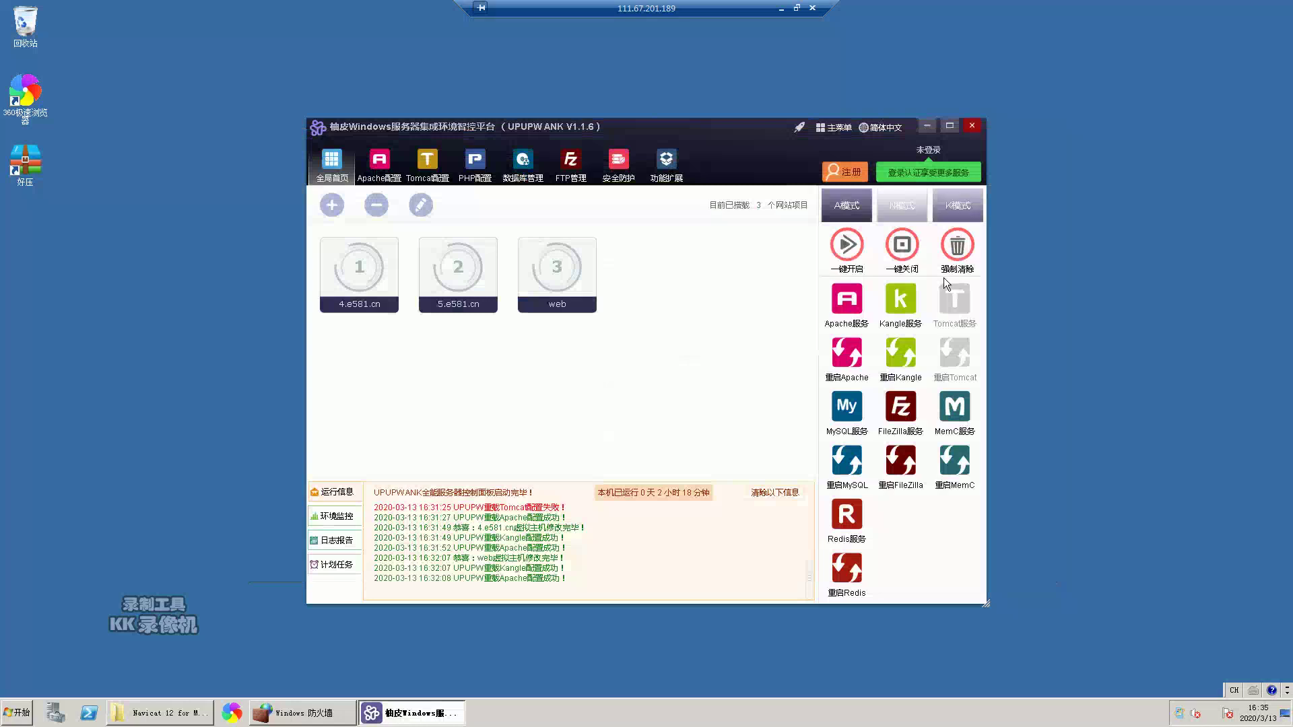
left_click(959, 311)
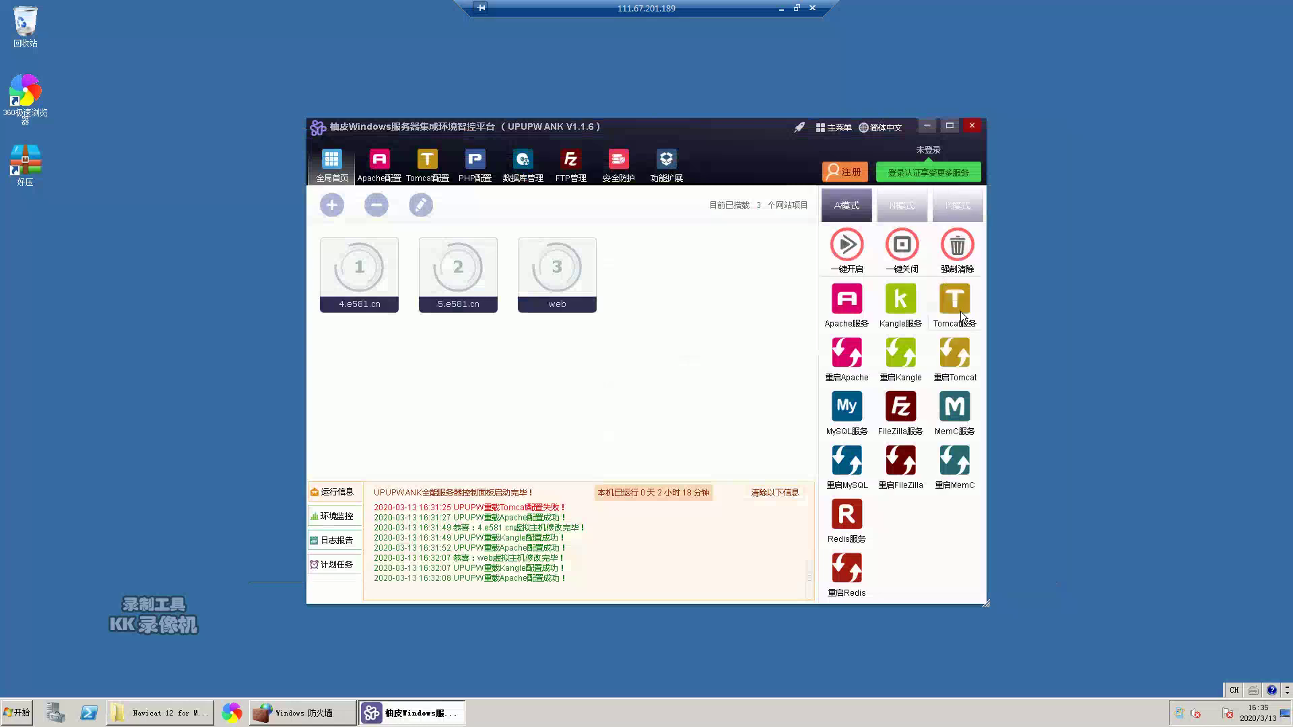
- Reload the 5.e581.cn and 4.e581.cn tabs, both still returning 503
left_click(781, 8)
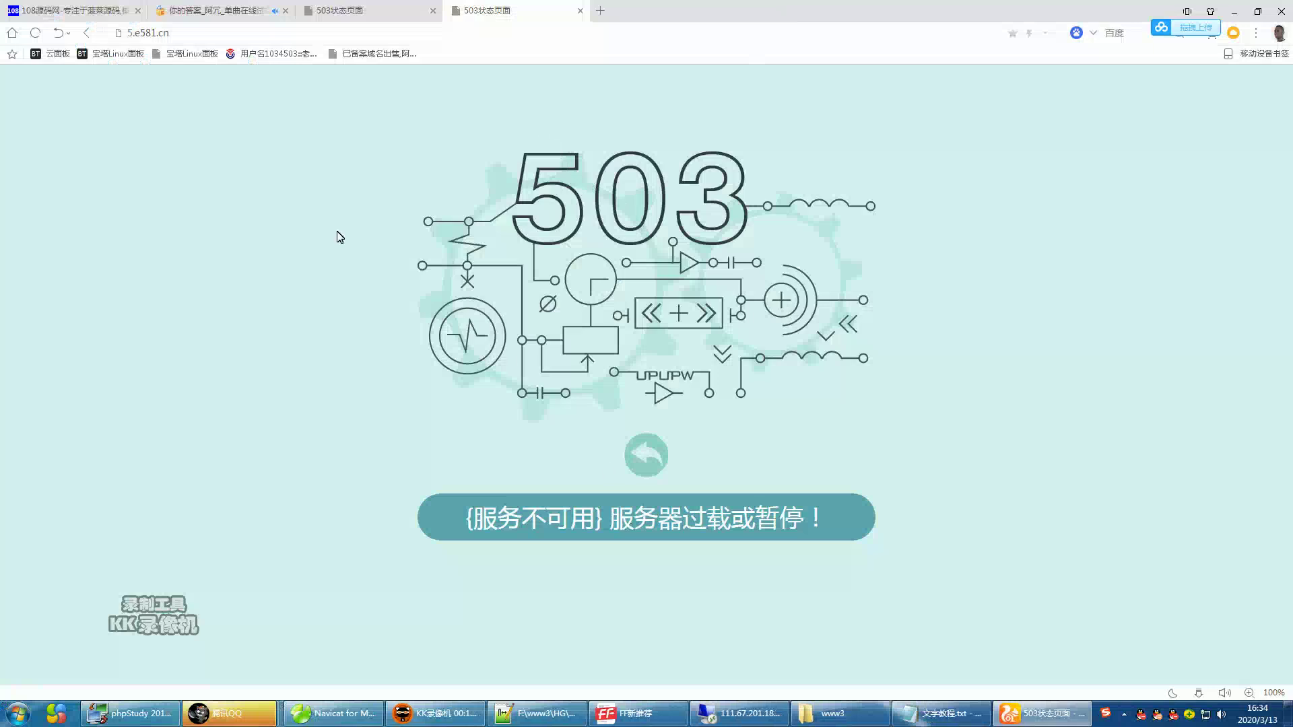
left_click(29, 35)
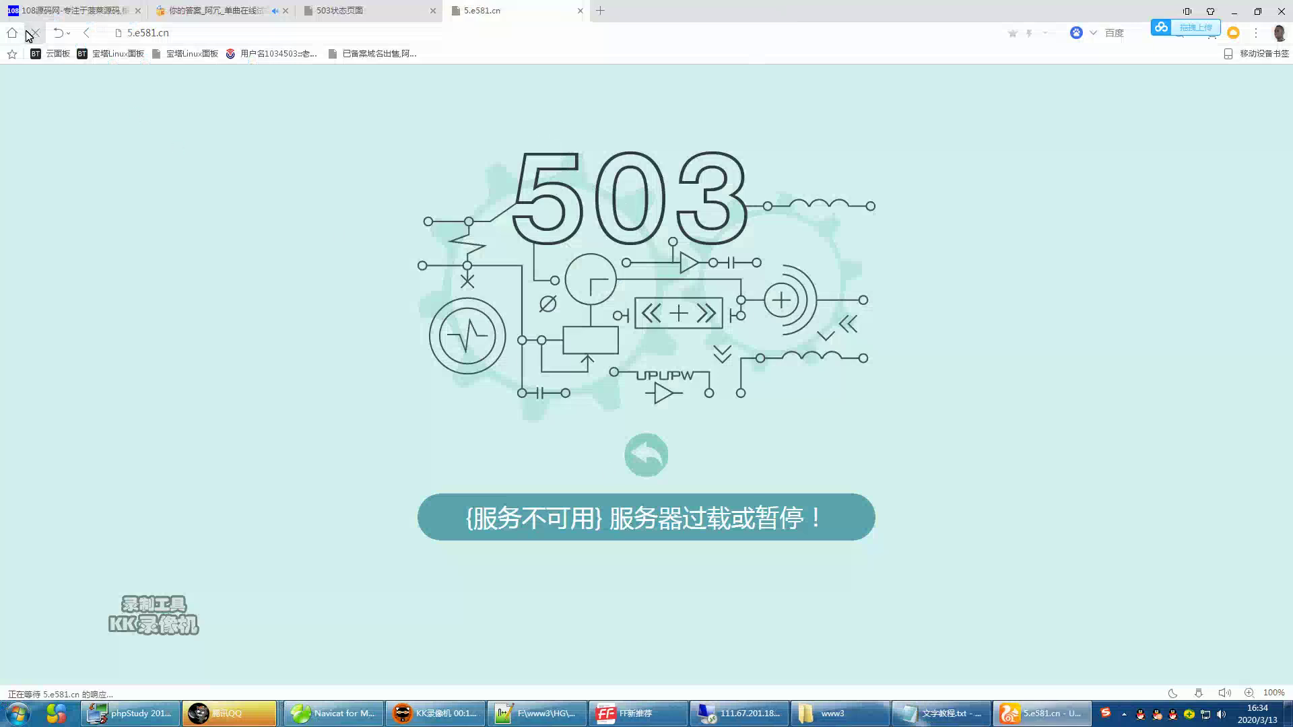
key("ctrl+shift+Tab")
left_click(35, 34)
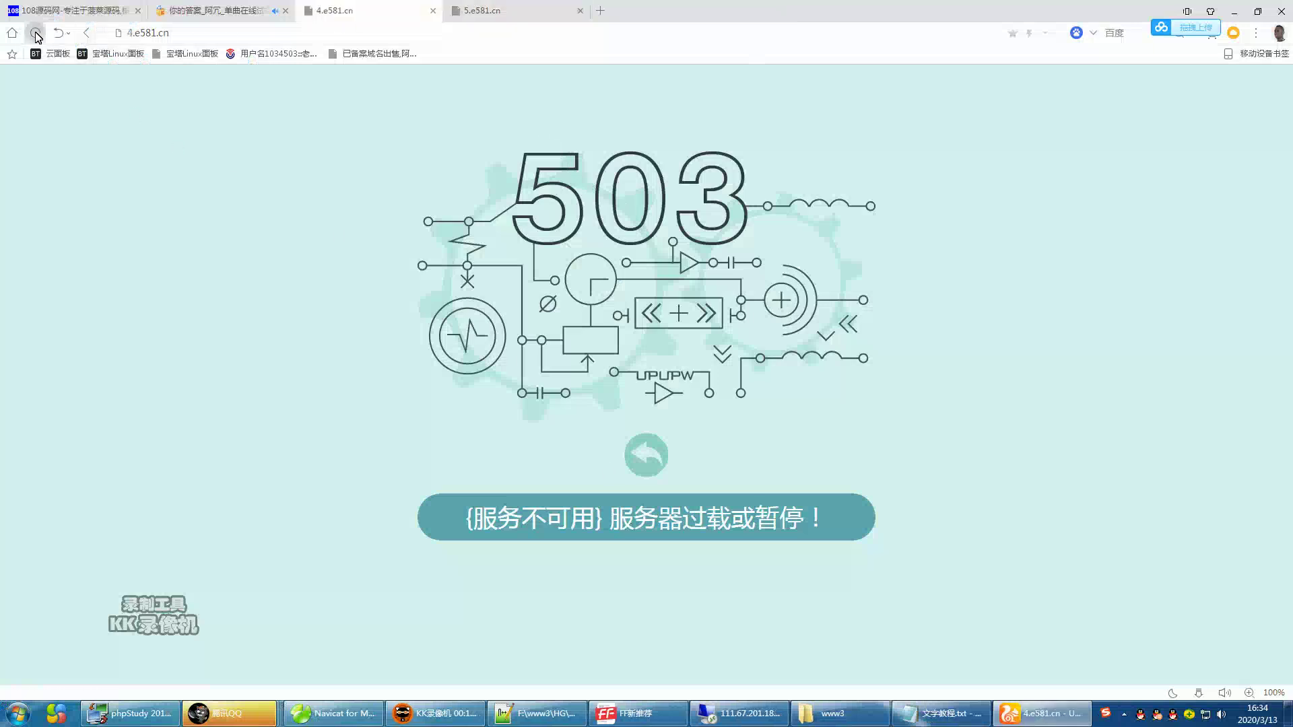
left_click(495, 8)
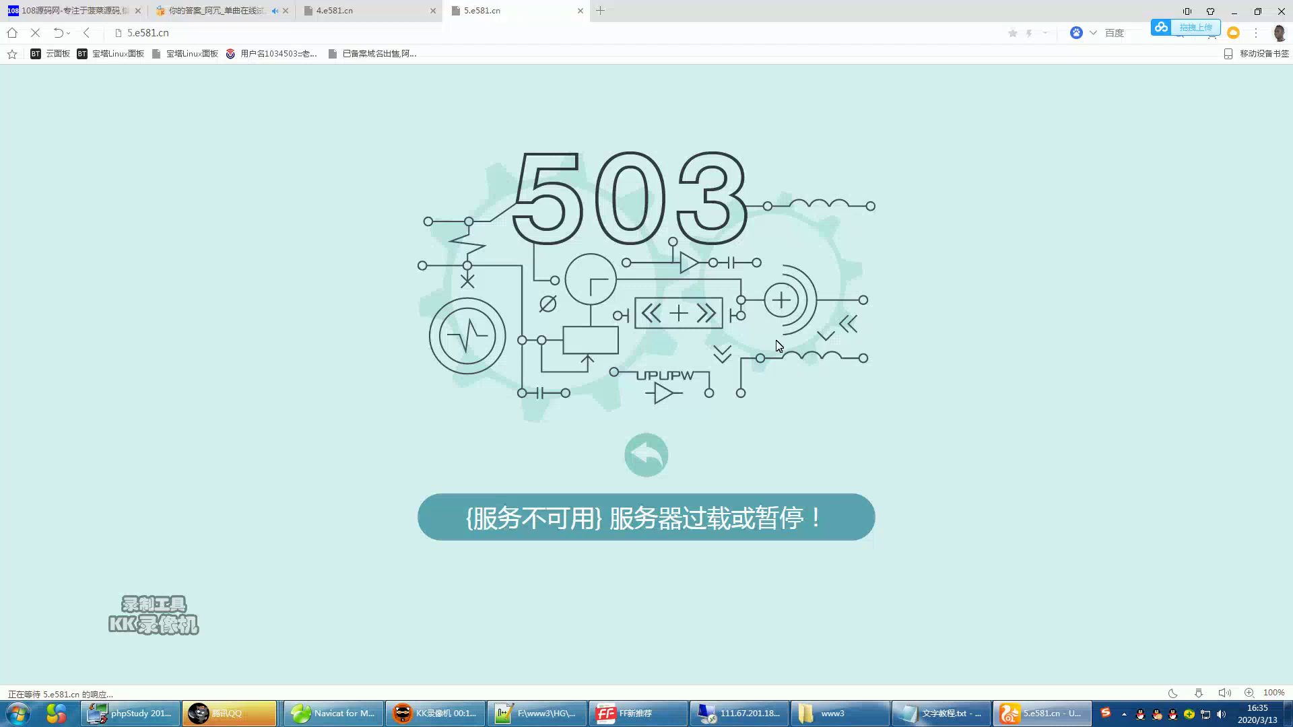
left_click(358, 15)
left_click(501, 15)
left_click(264, 33)
- Return to the remote UPUPW panel and stop all services with 一键关闭
left_click(740, 713)
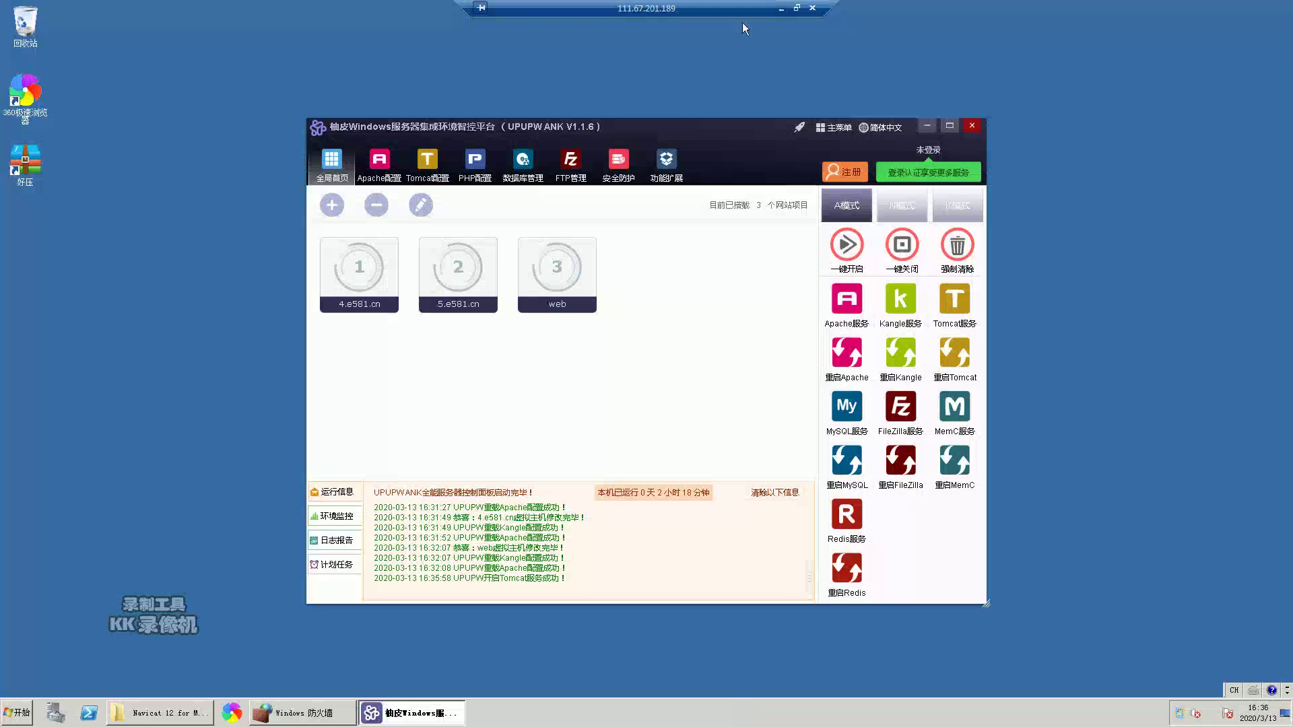
left_click(782, 8)
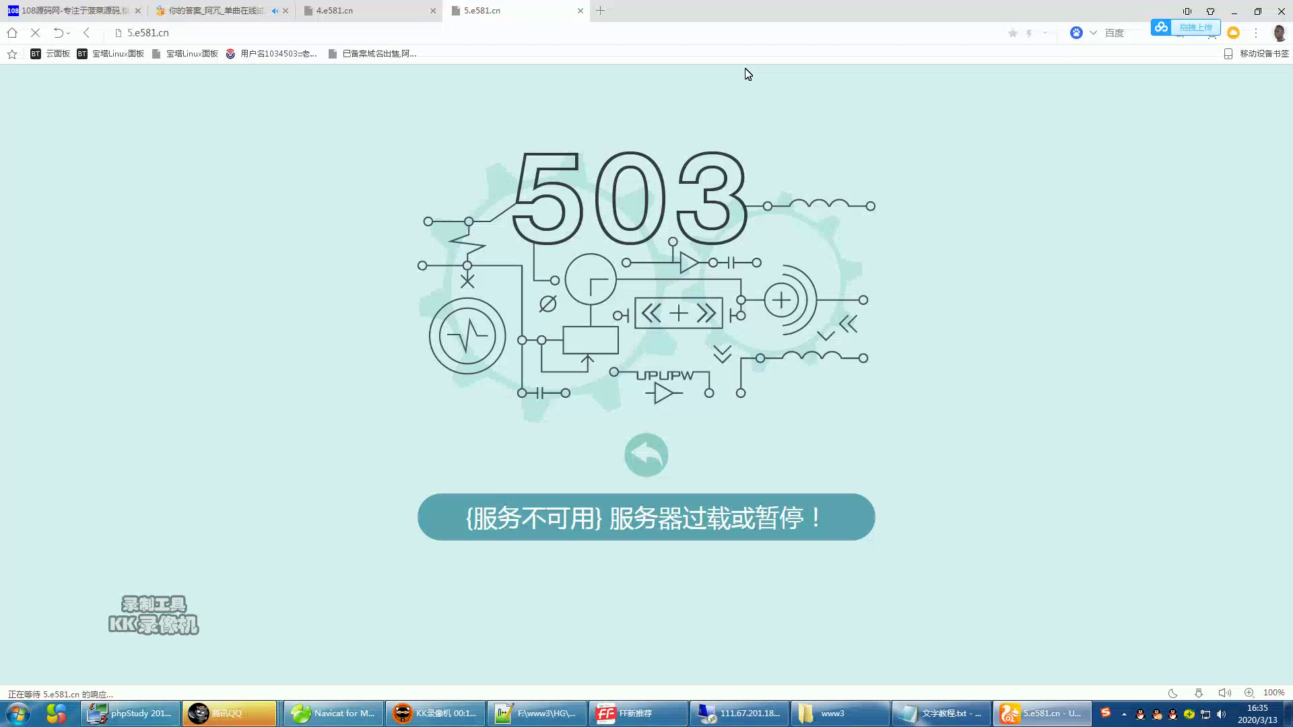
left_click(747, 714)
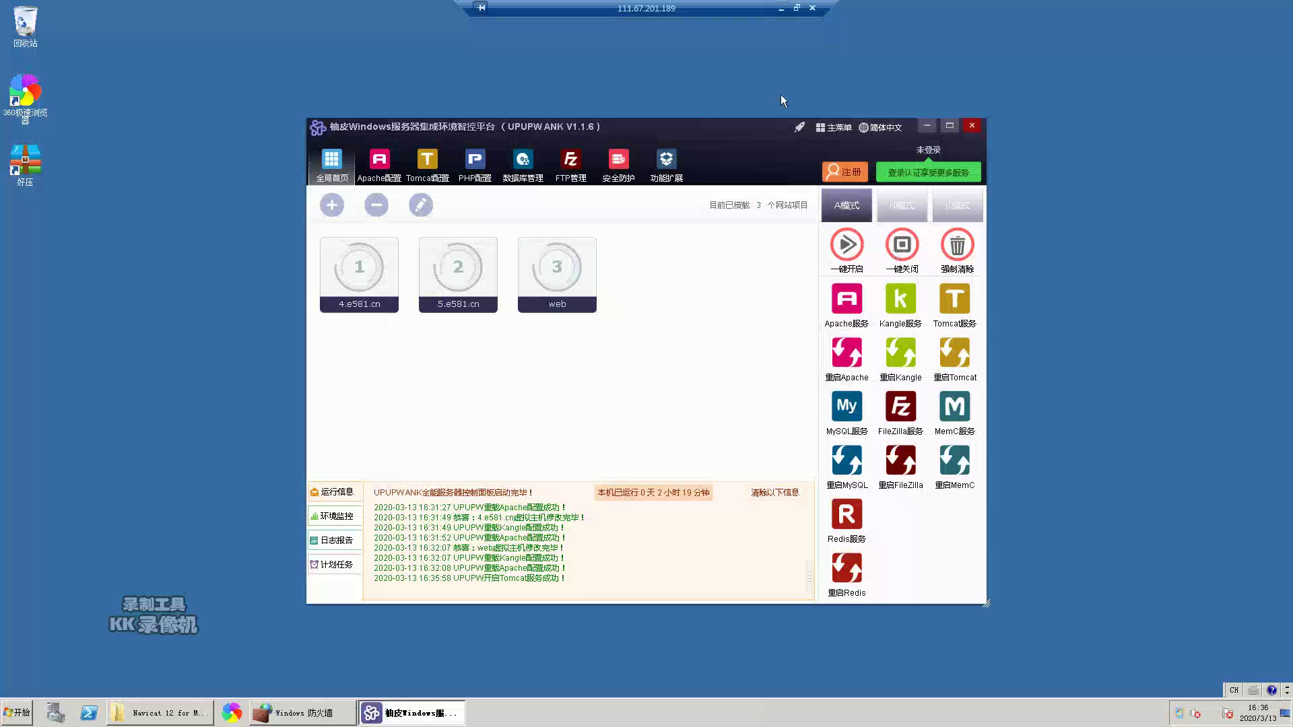
left_click(781, 8)
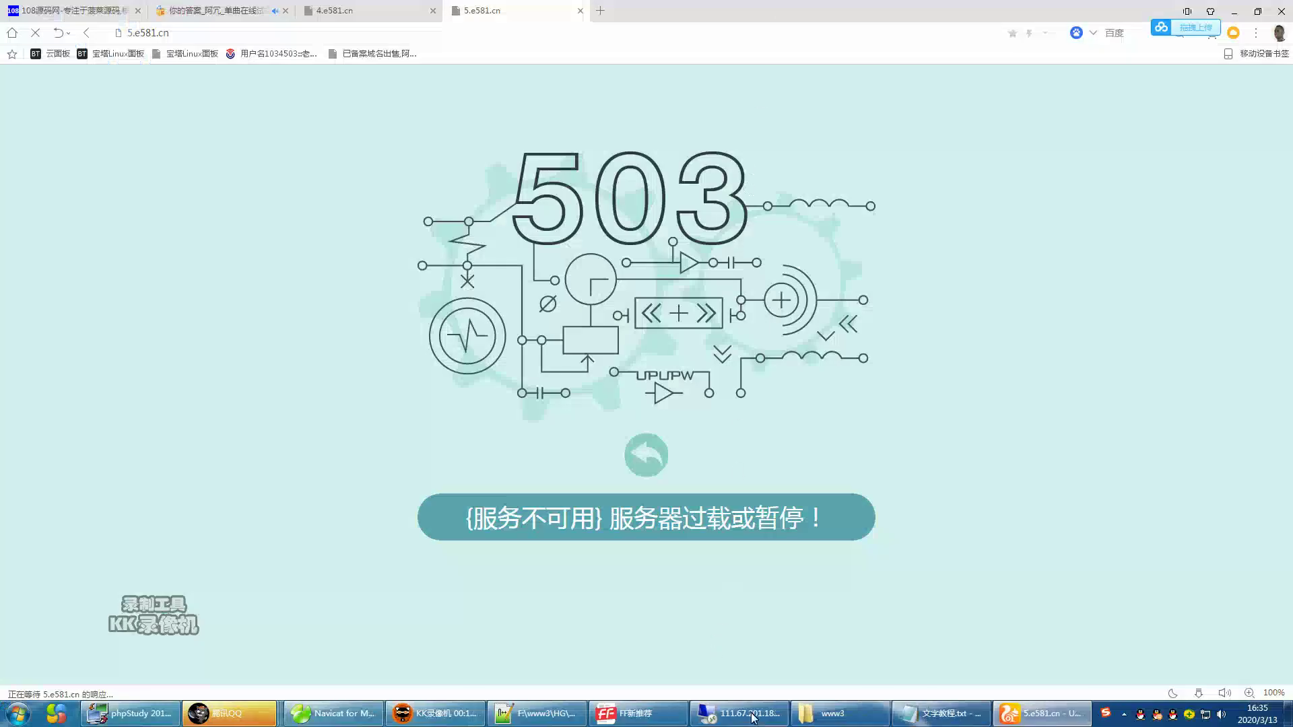
left_click(735, 705)
left_click(903, 253)
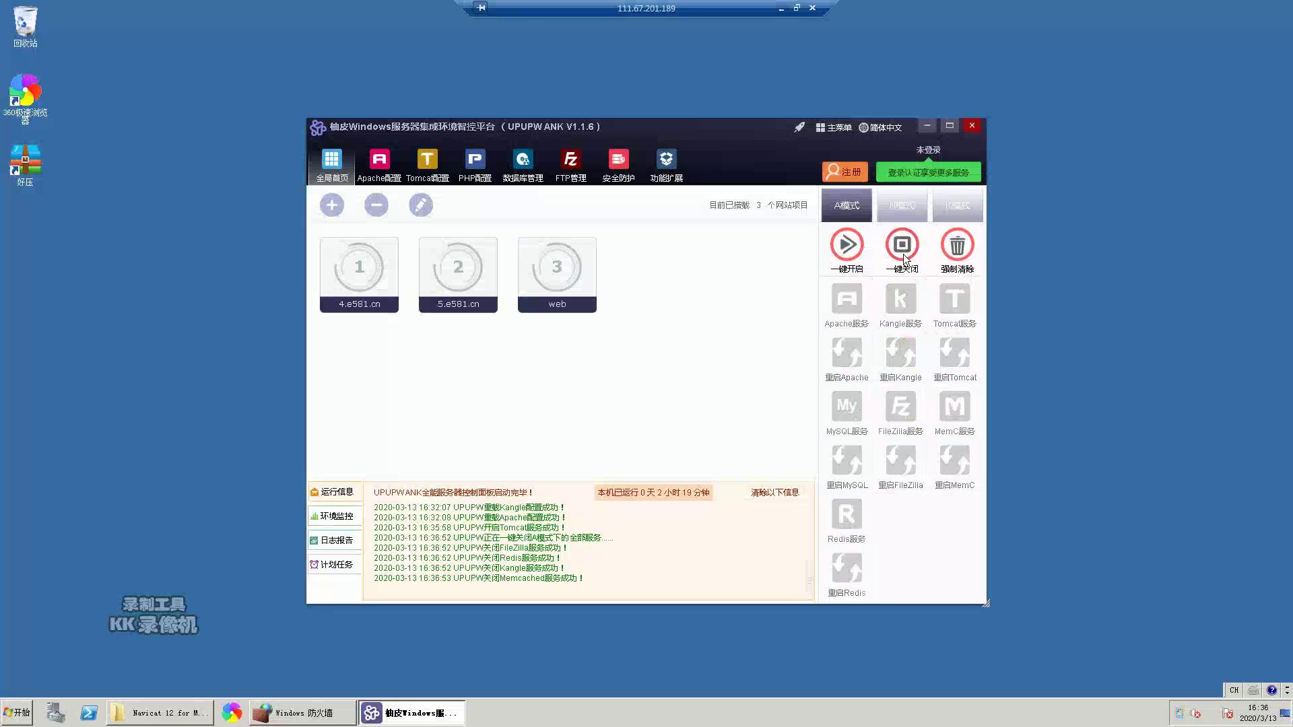
- Retry starting all services, Apache and Tomcat, dismissing Apache errors, then stop everything
left_click(859, 258)
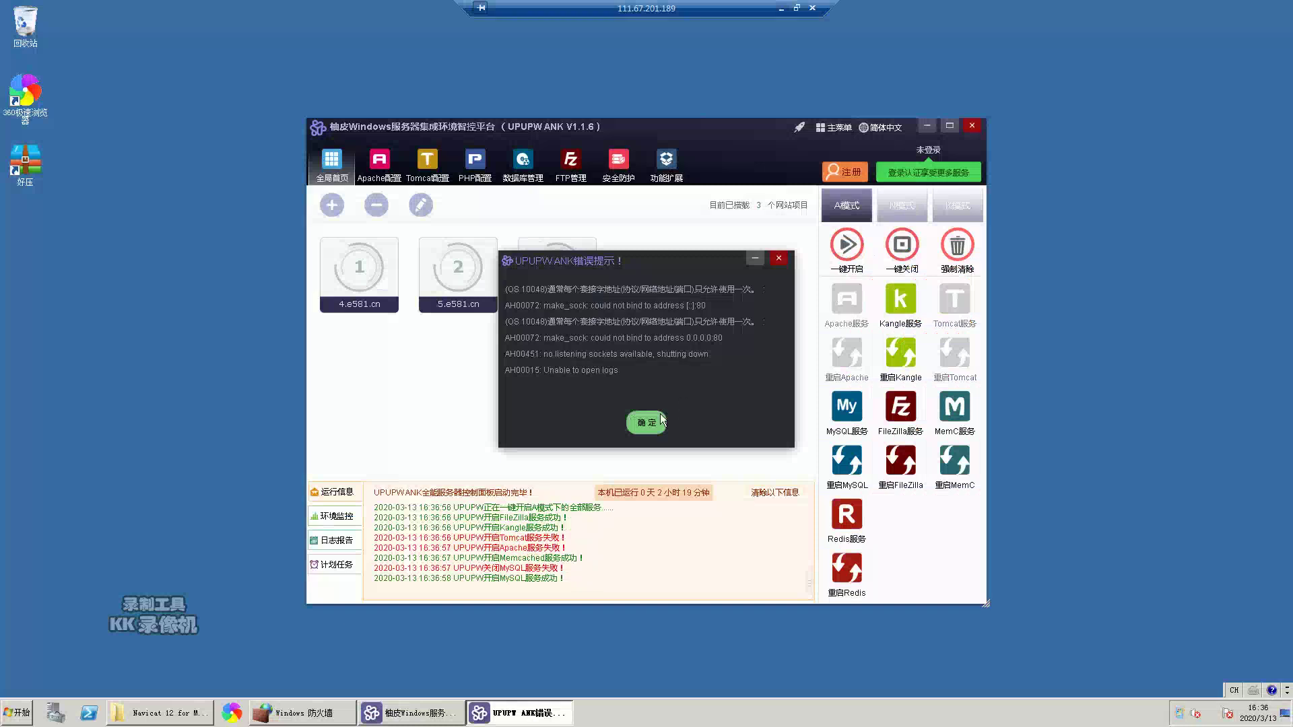
left_click(832, 311)
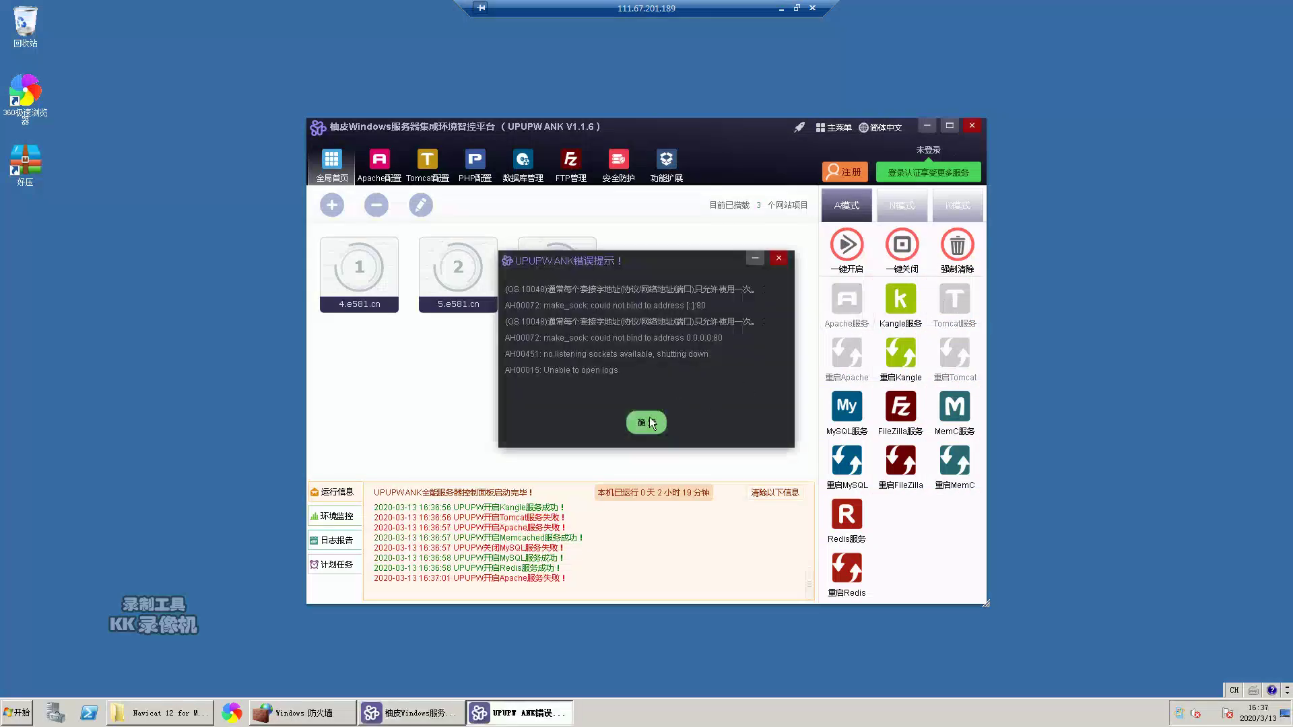
left_click(650, 420)
left_click(946, 311)
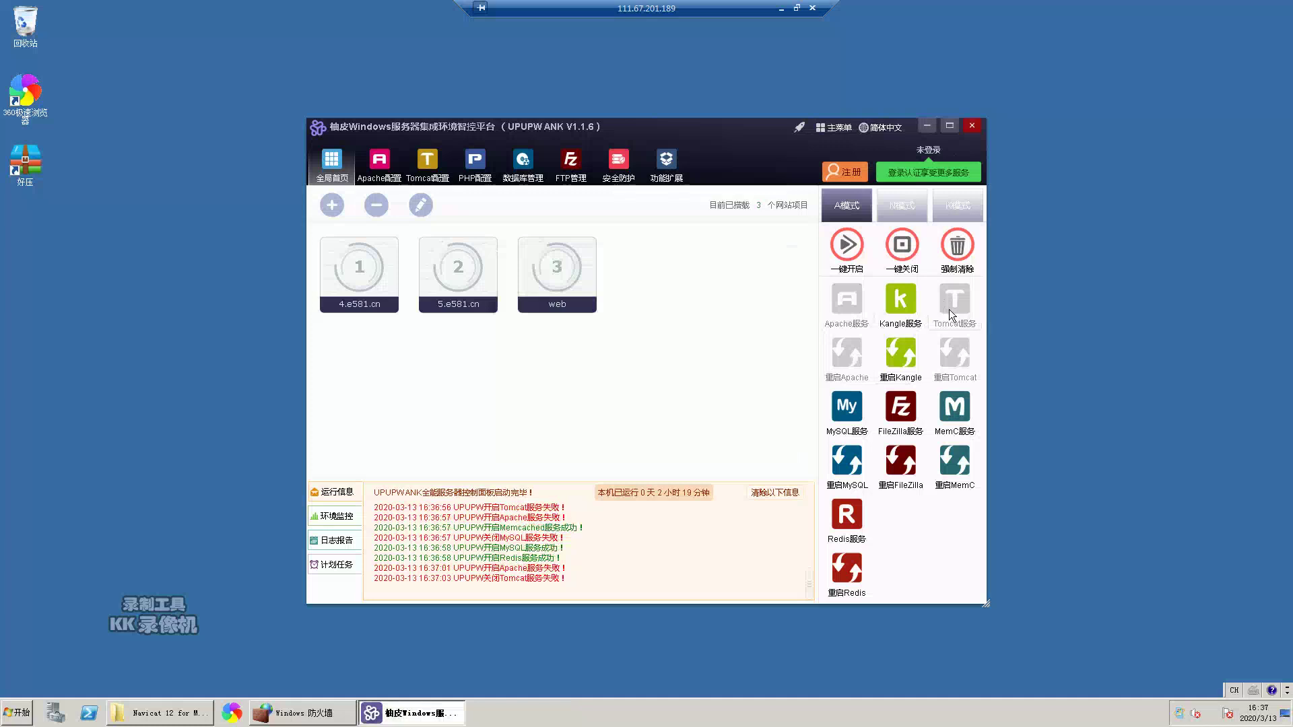
left_click(956, 313)
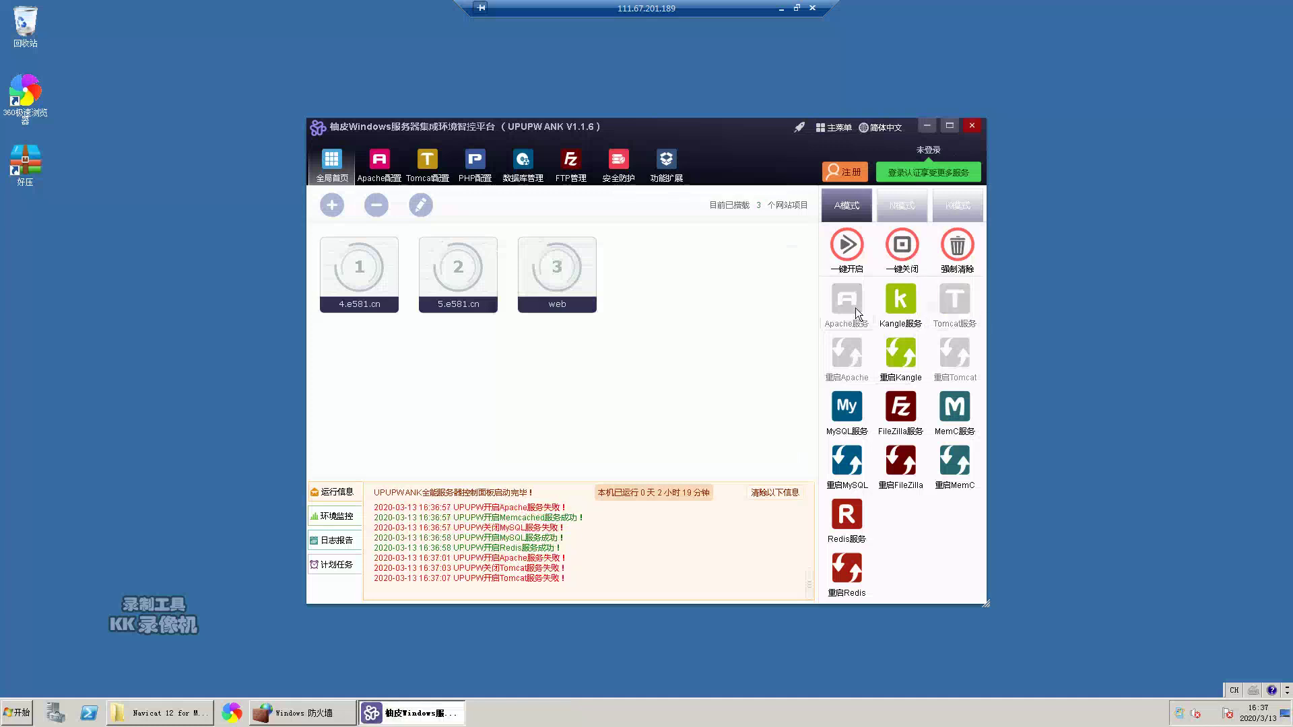
left_click(855, 308)
left_click(647, 423)
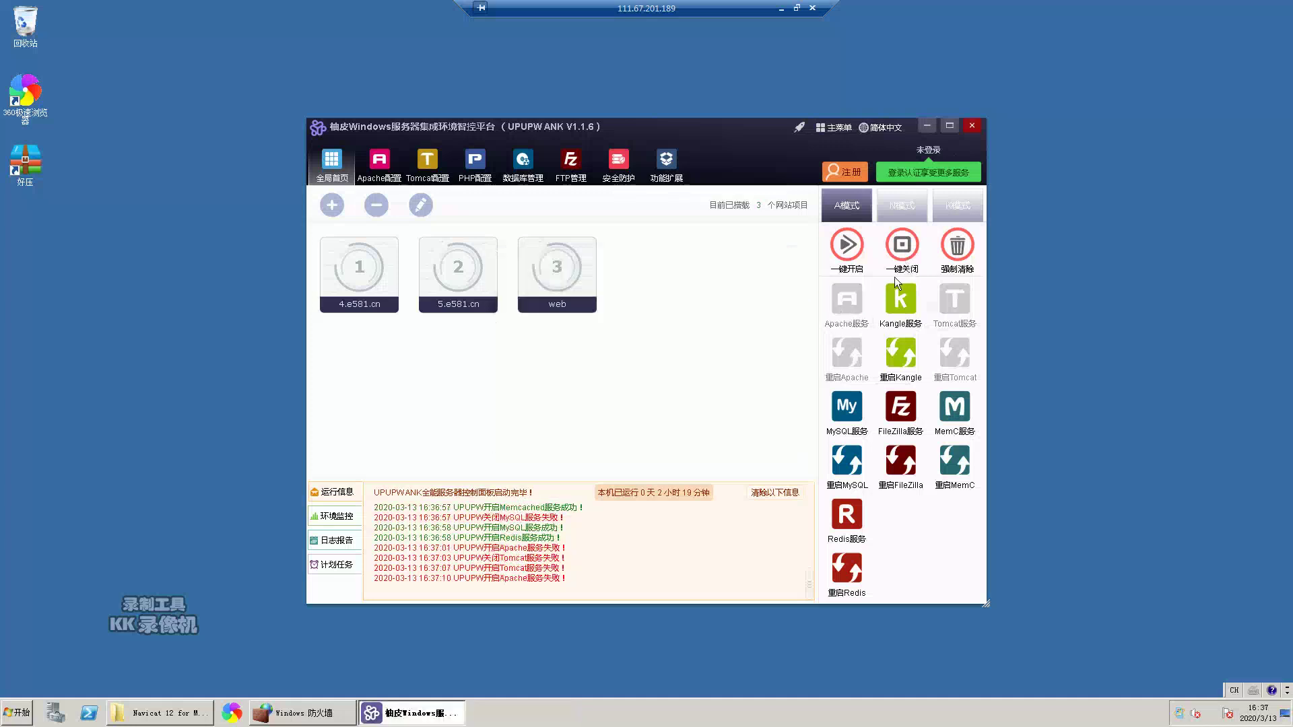
left_click(898, 256)
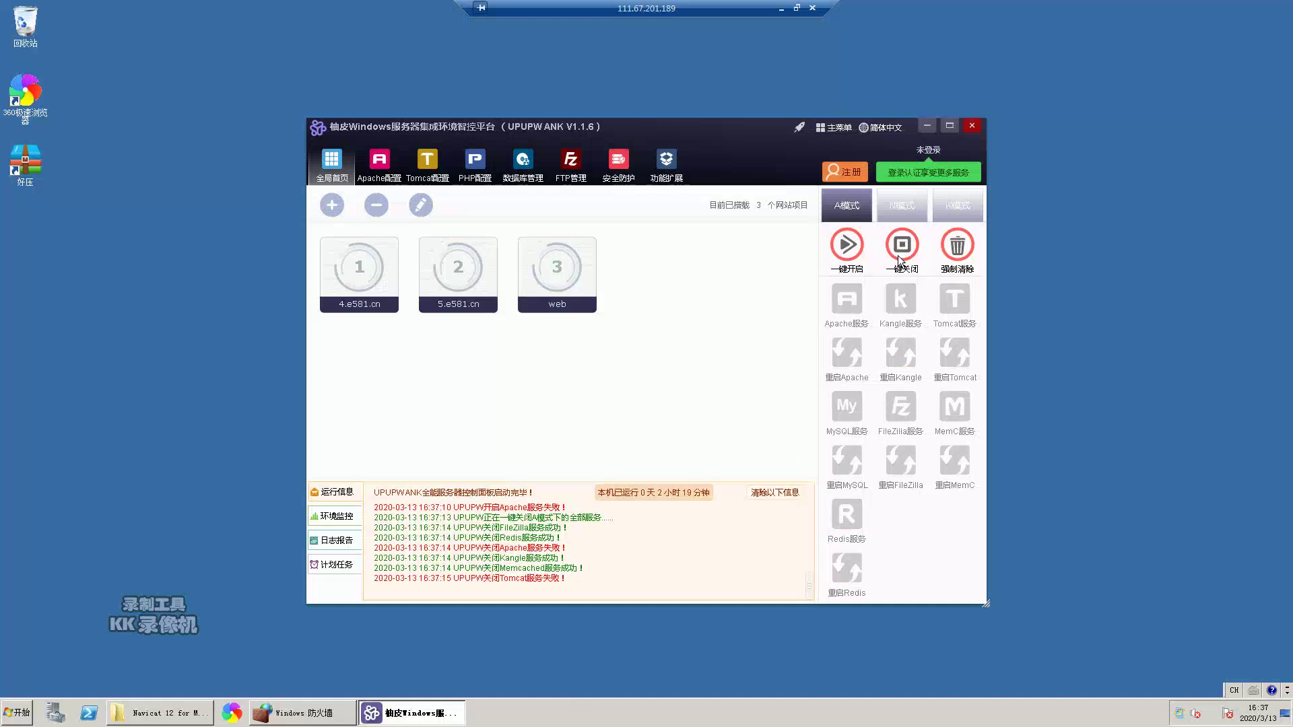
- Start all services again, dismiss the Apache error, and retry Tomcat several times
left_click(841, 250)
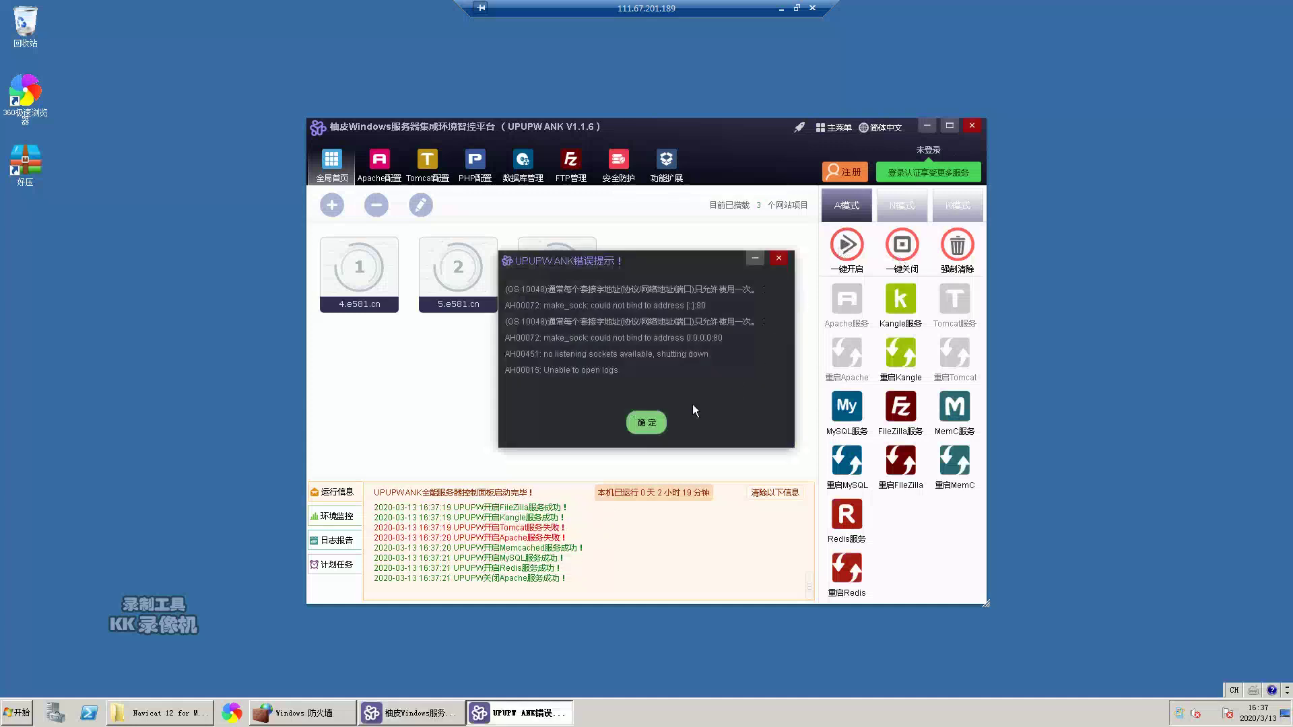
left_click(647, 425)
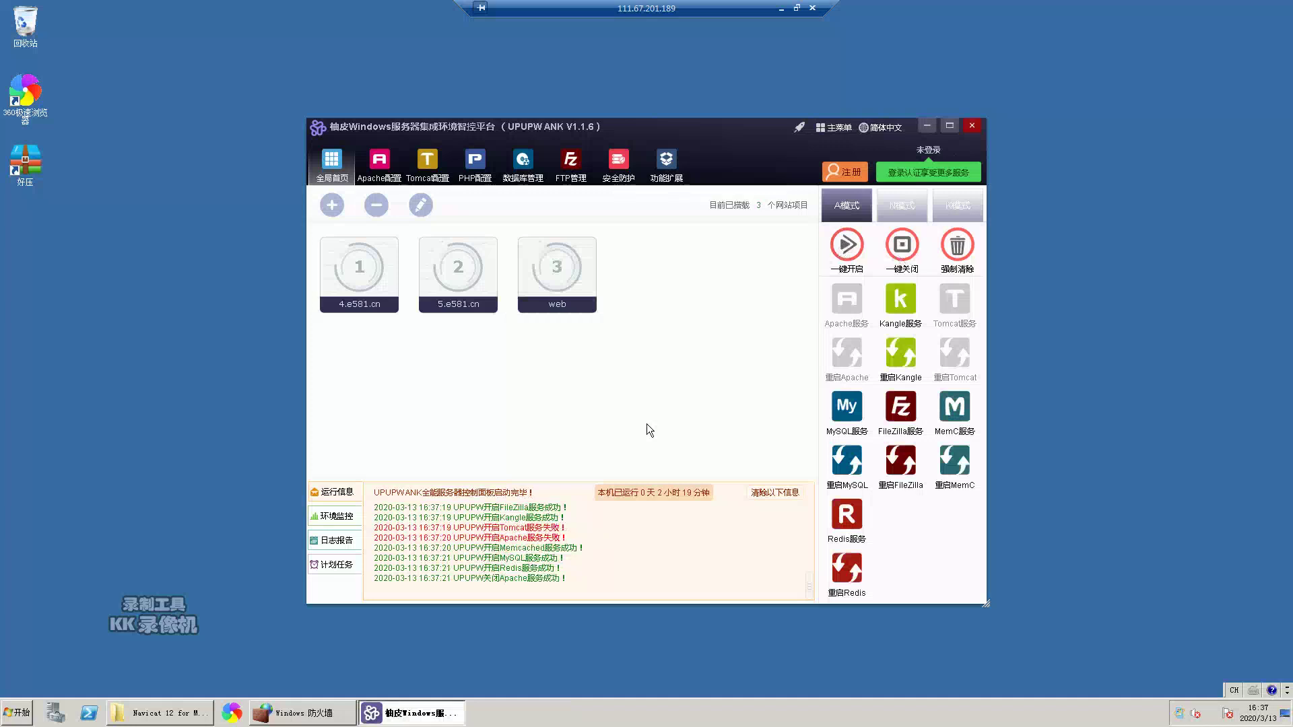
left_click(846, 300)
left_click(950, 301)
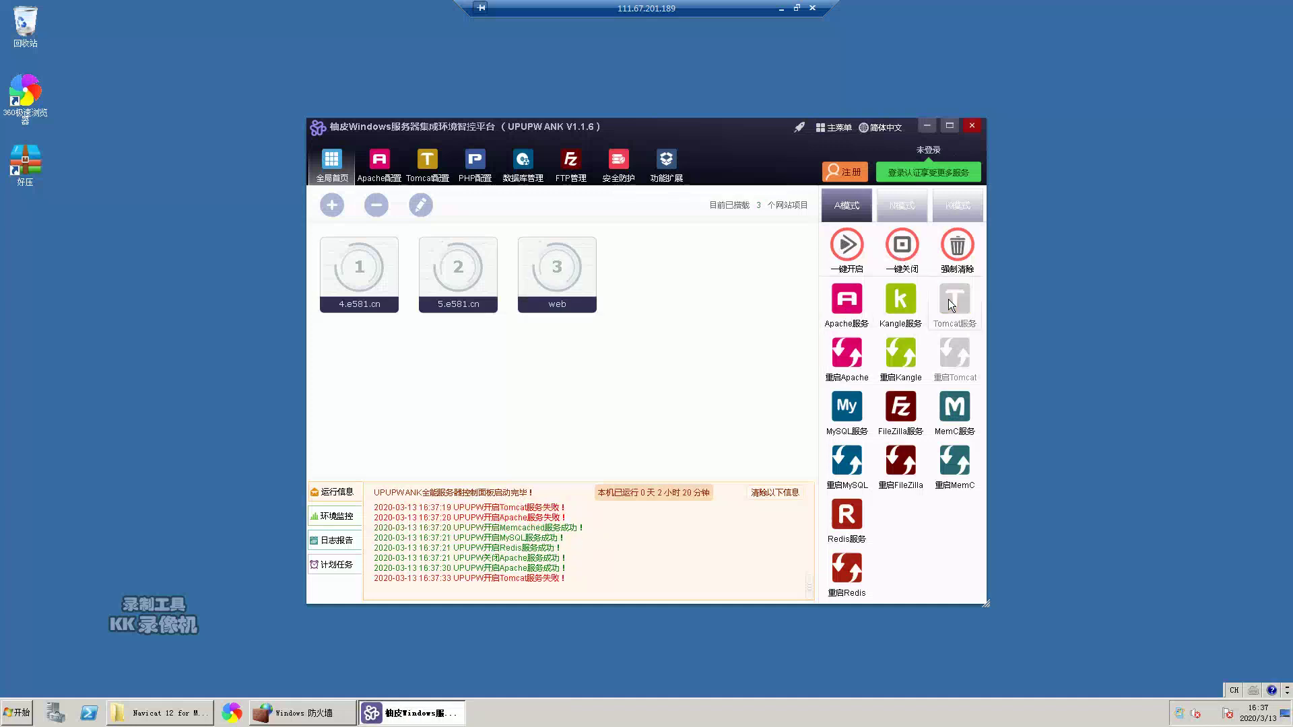
left_click(950, 305)
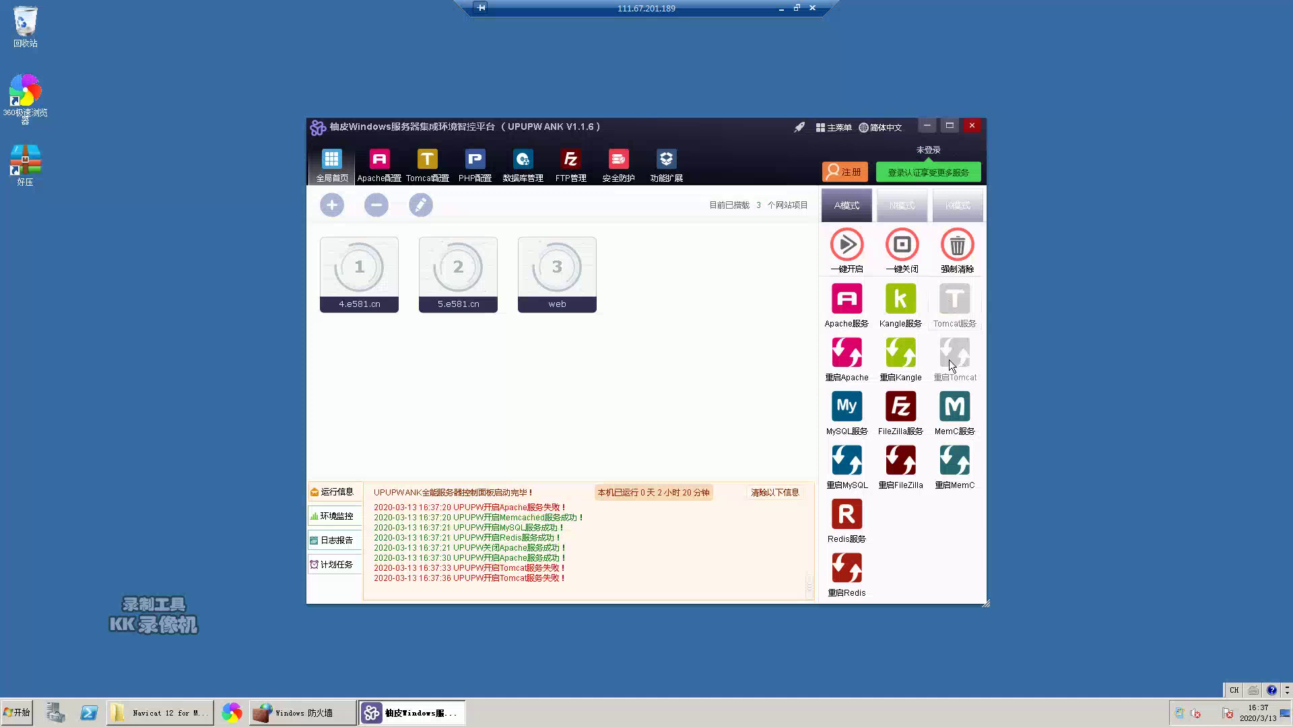
left_click(947, 306)
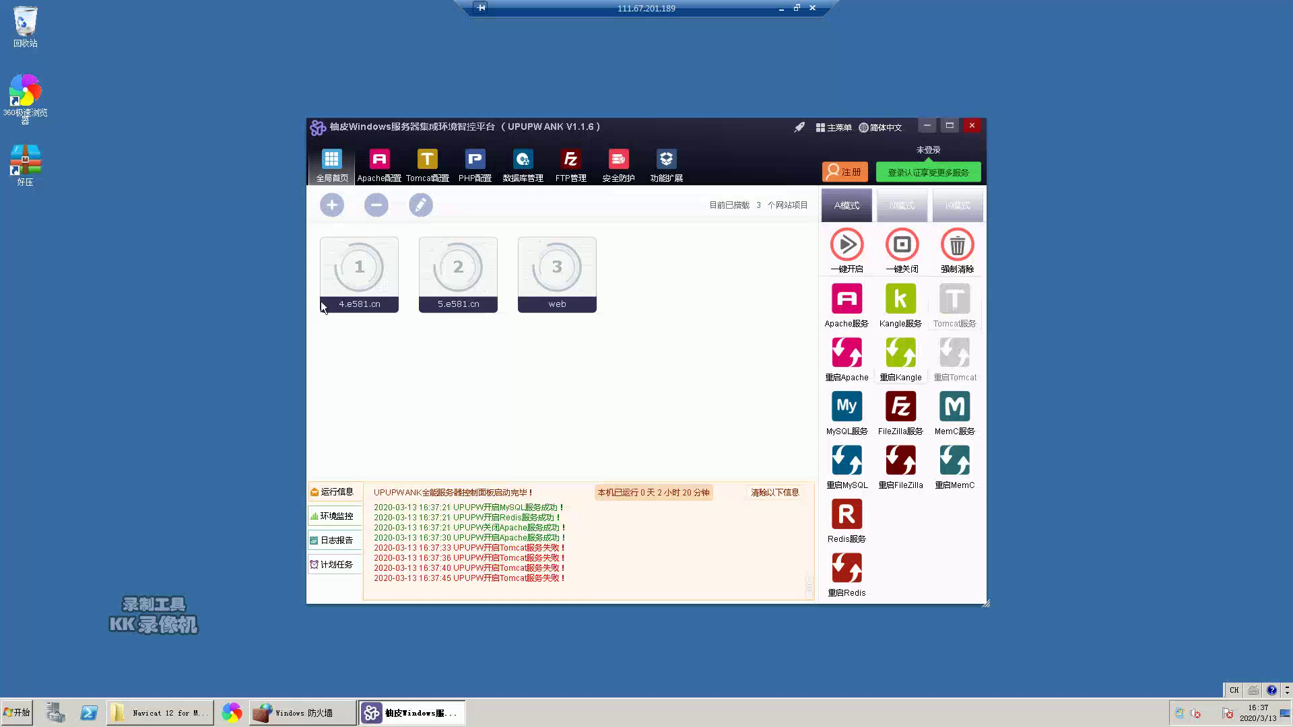
- Refresh the desktop, retry Tomcat twice, then stop all services with 一键关闭
right_click(160, 270)
left_click(198, 304)
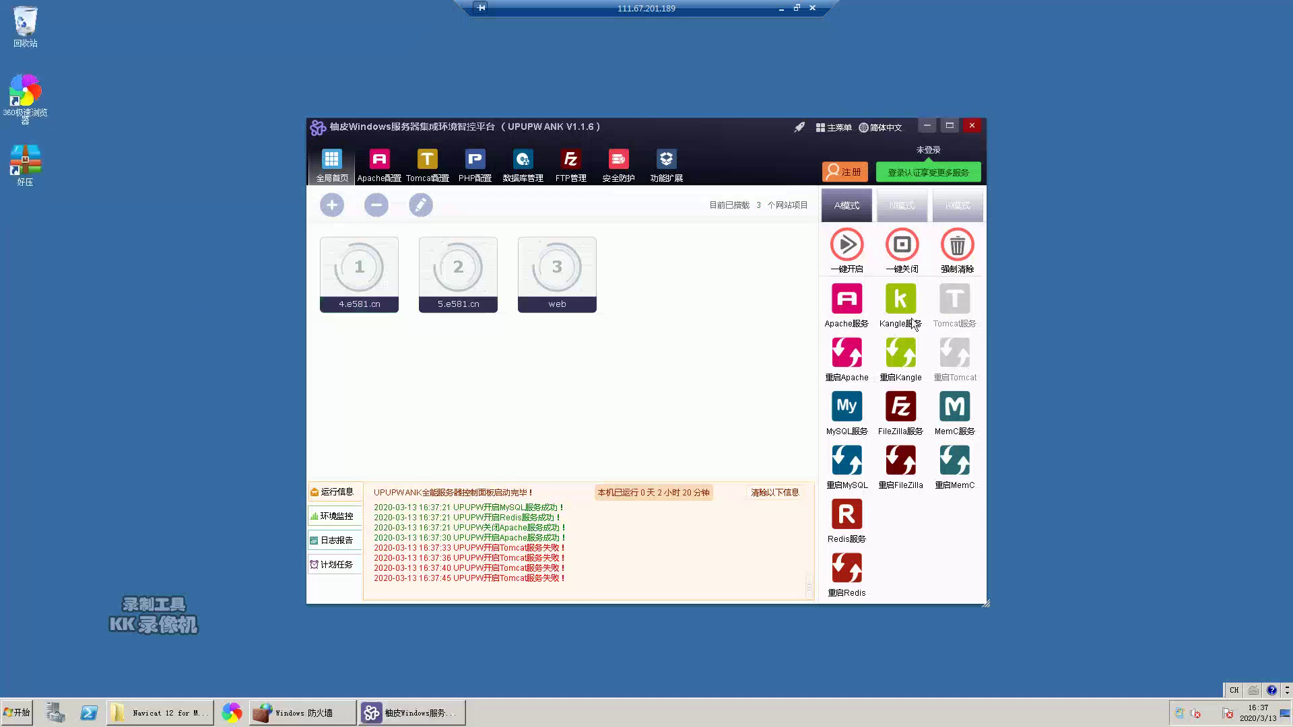
left_click(944, 306)
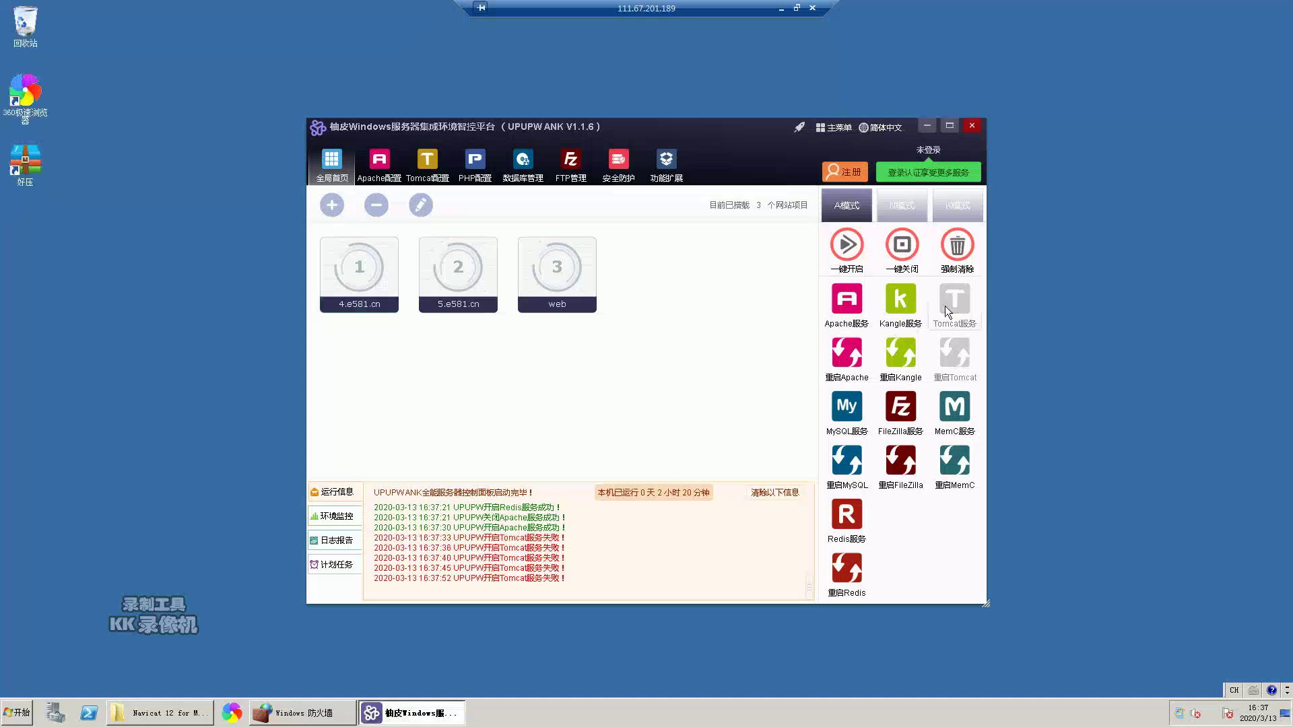
left_click(944, 305)
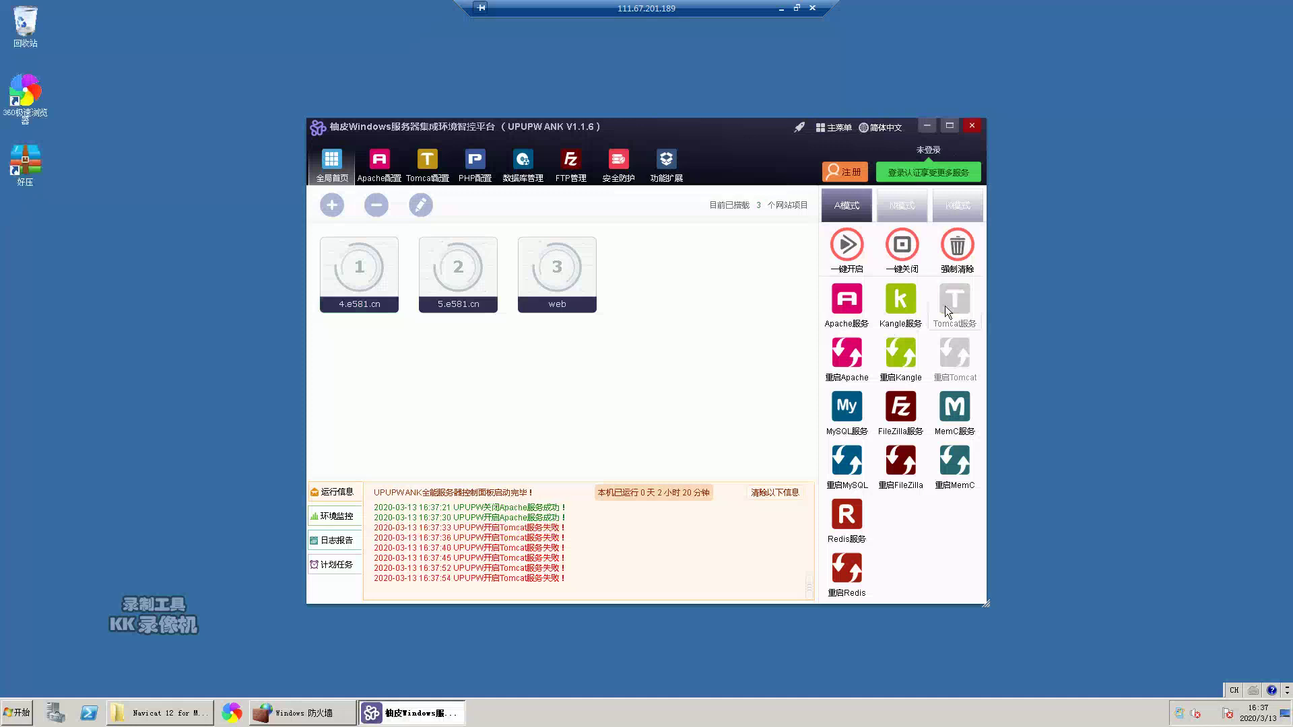
left_click(913, 253)
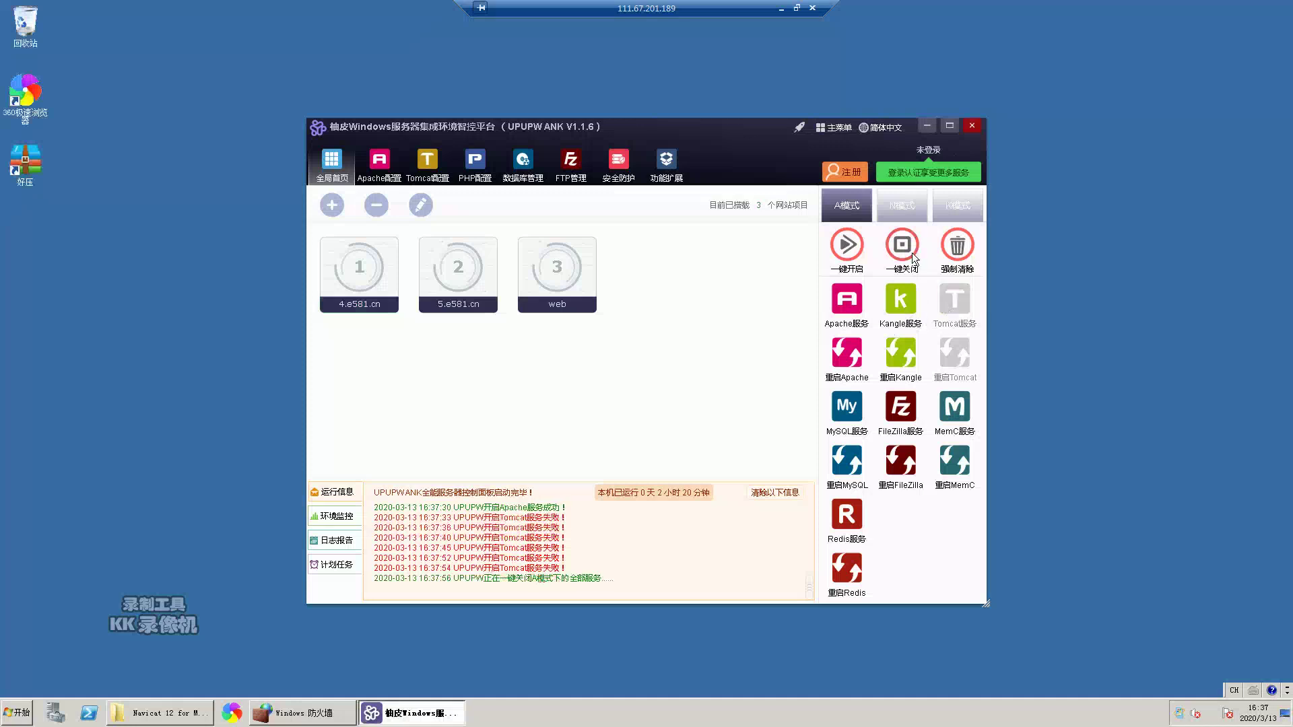
- Dismiss the desktop context menus and close the UPUPW control panel
right_click(155, 308)
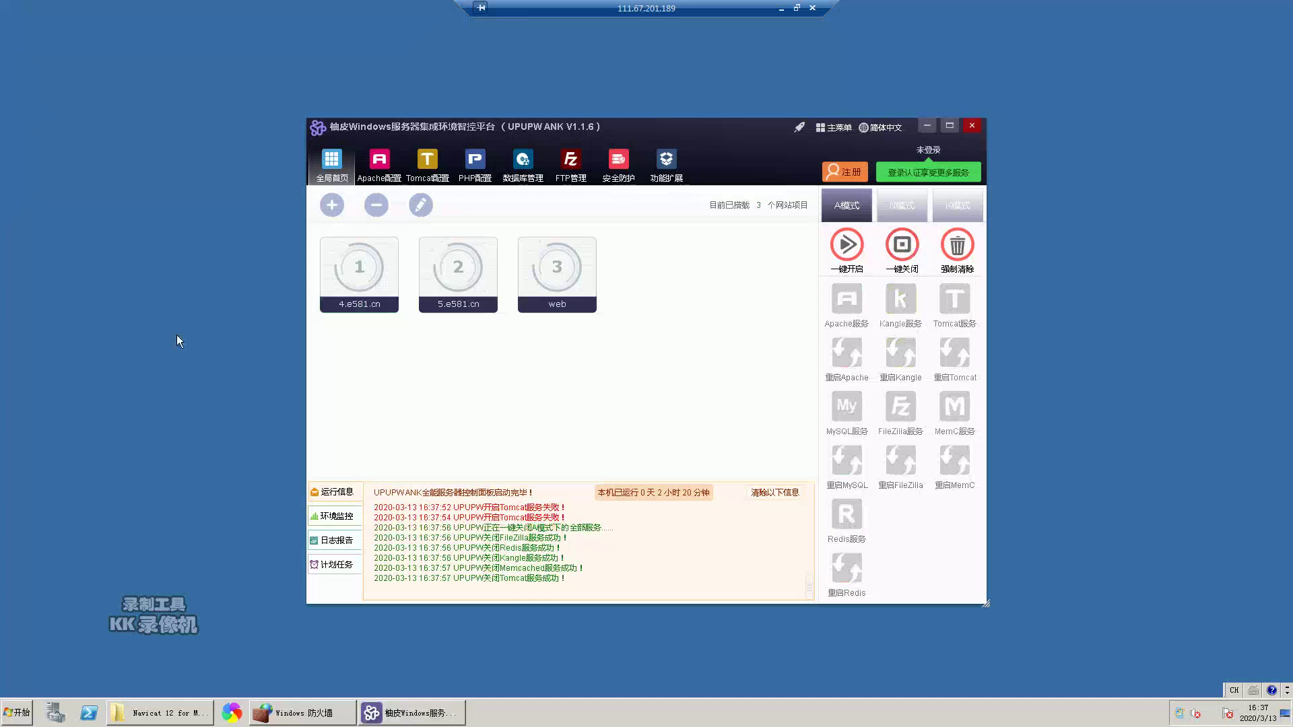
right_click(177, 335)
left_click(220, 368)
right_click(217, 367)
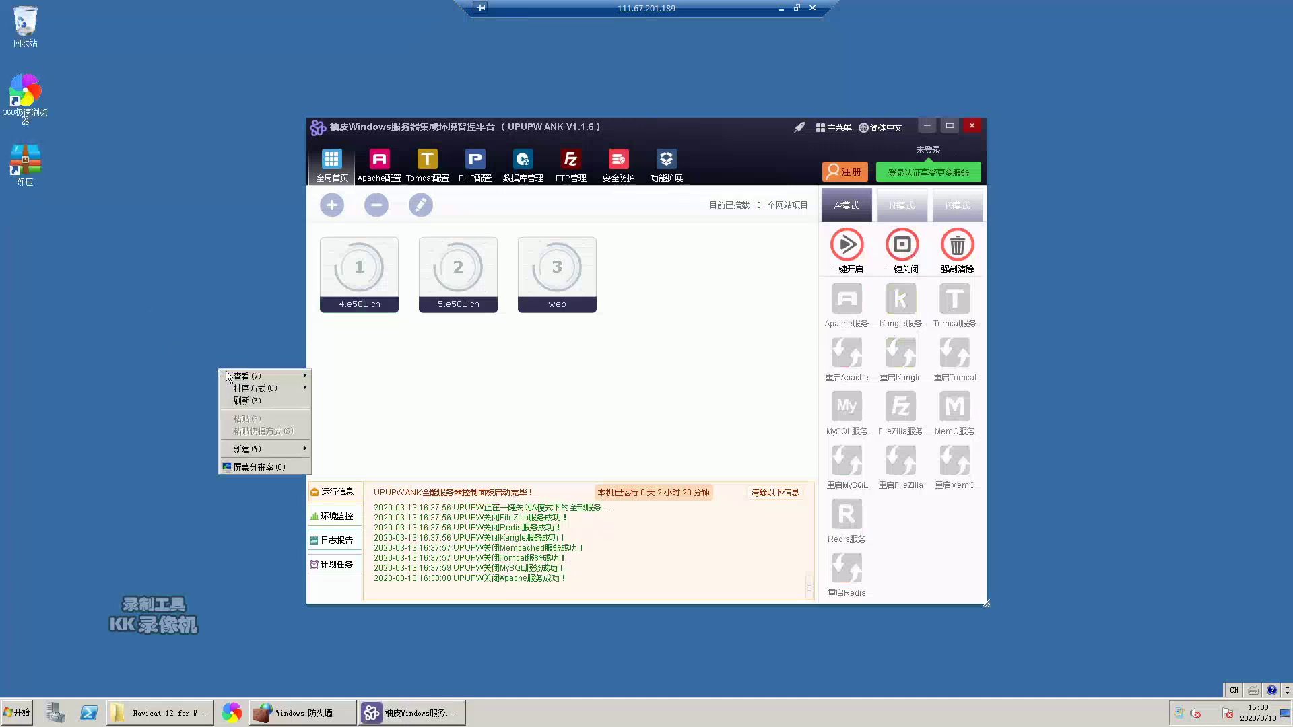
left_click(497, 392)
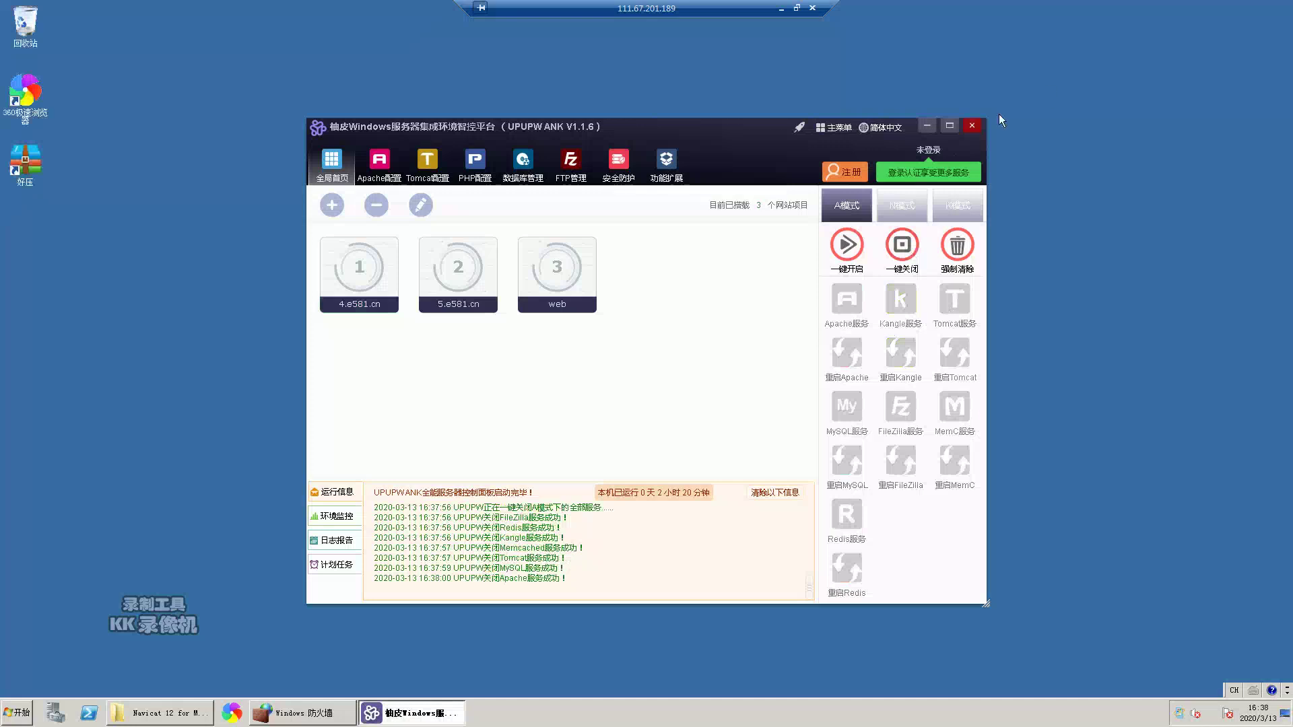
left_click(971, 127)
- Relaunch UPUPW.exe from D:\UPUPW_ANK_W64 in Explorer
left_click(200, 711)
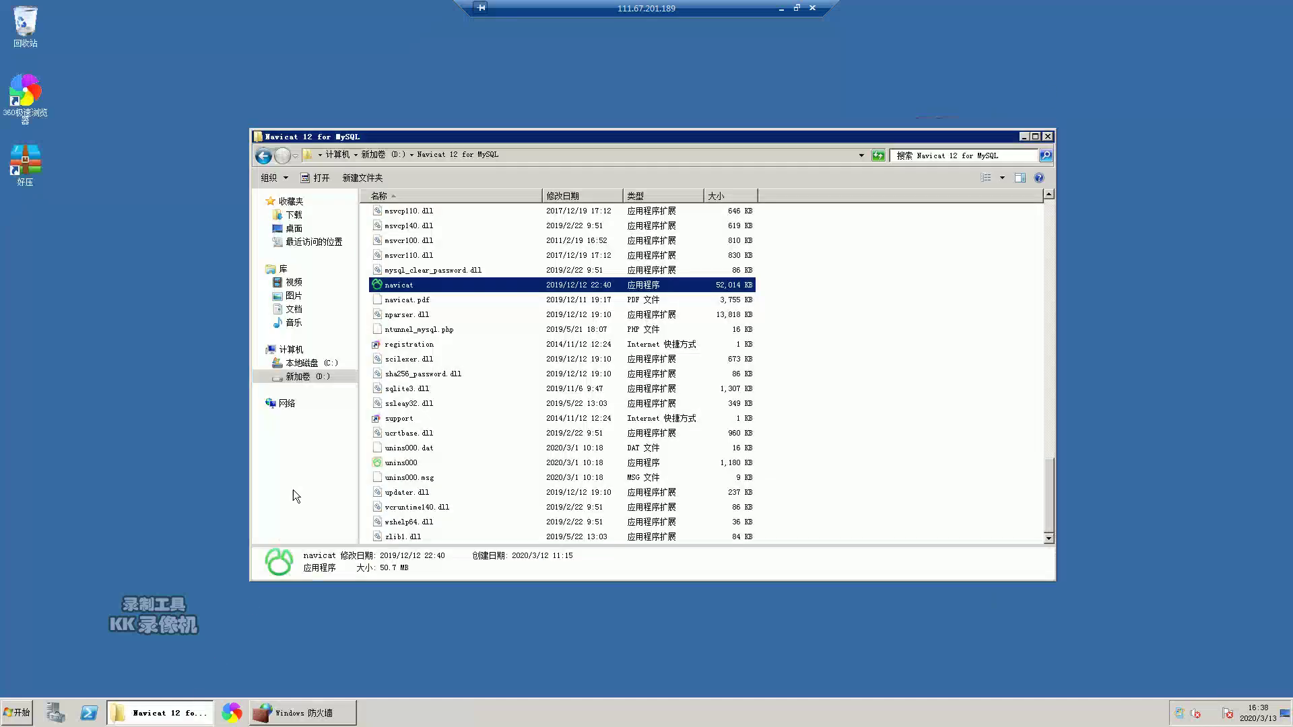
left_click(301, 377)
double_click(427, 306)
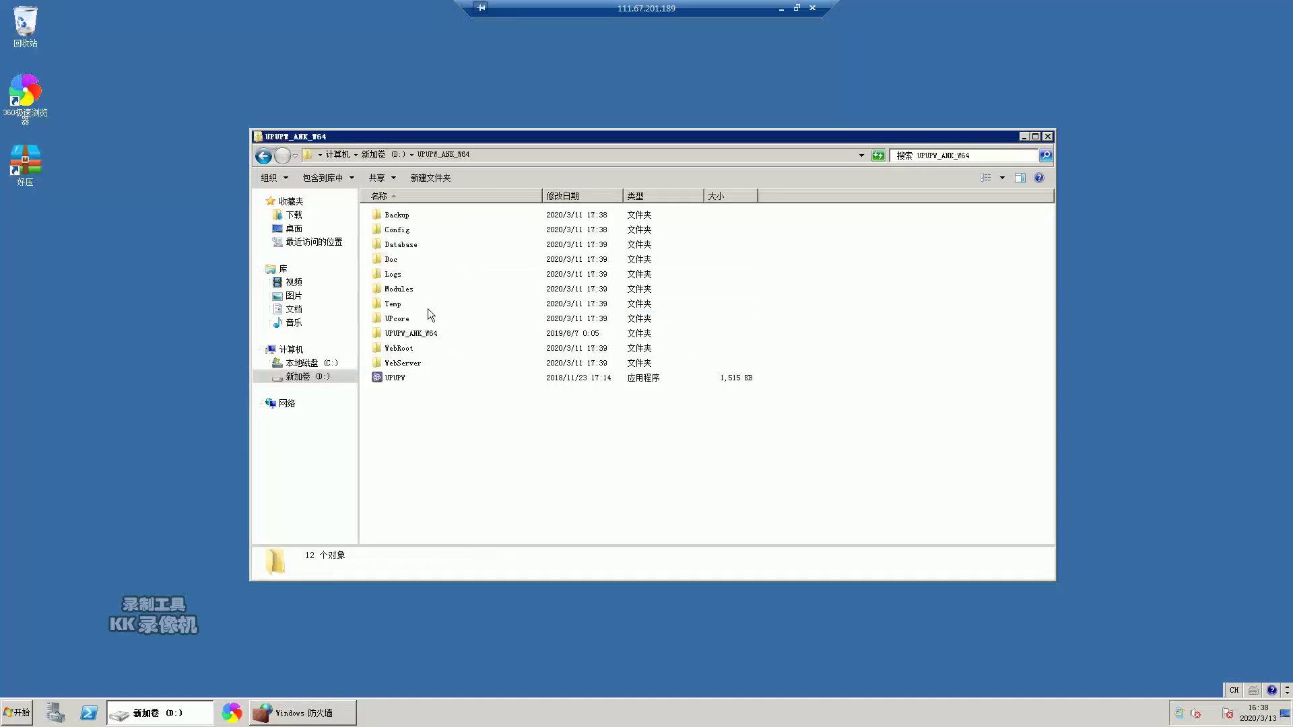
double_click(398, 379)
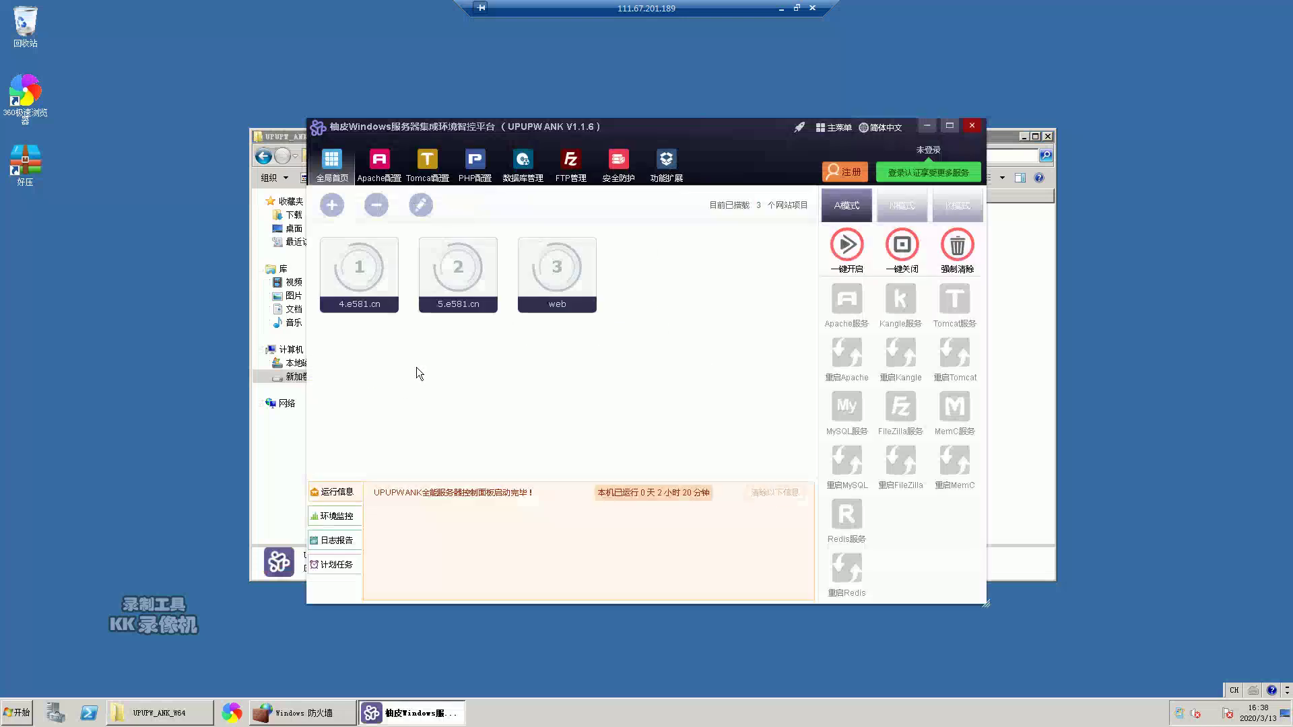
- Run 一键开启, dismiss the 服务名无效 error, and start the Tomcat service
left_click(847, 246)
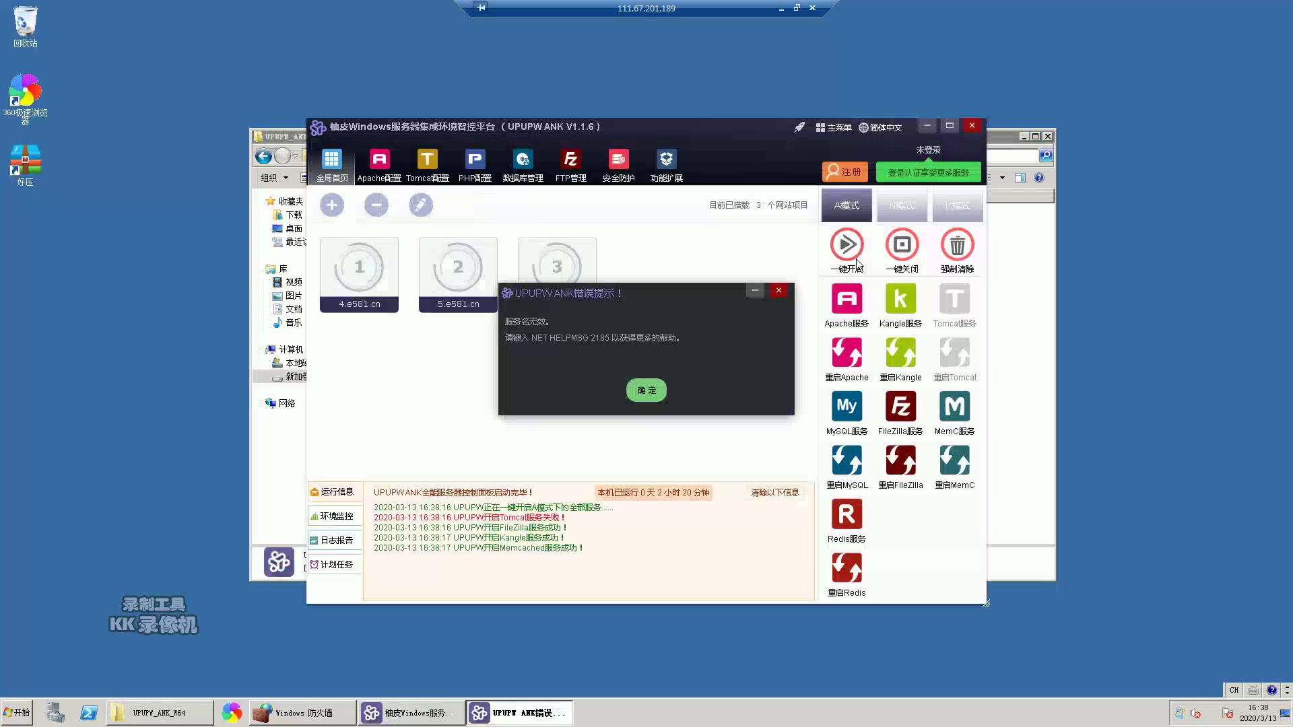
left_click(644, 390)
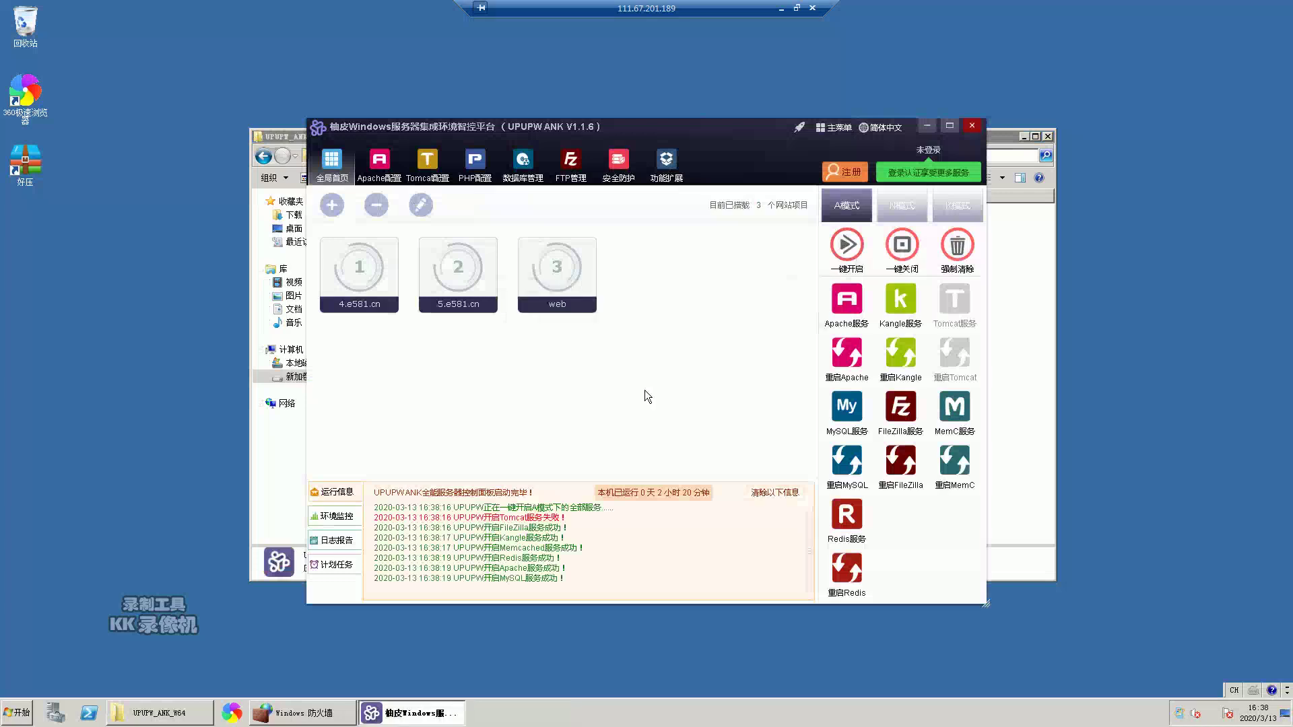
left_click(952, 294)
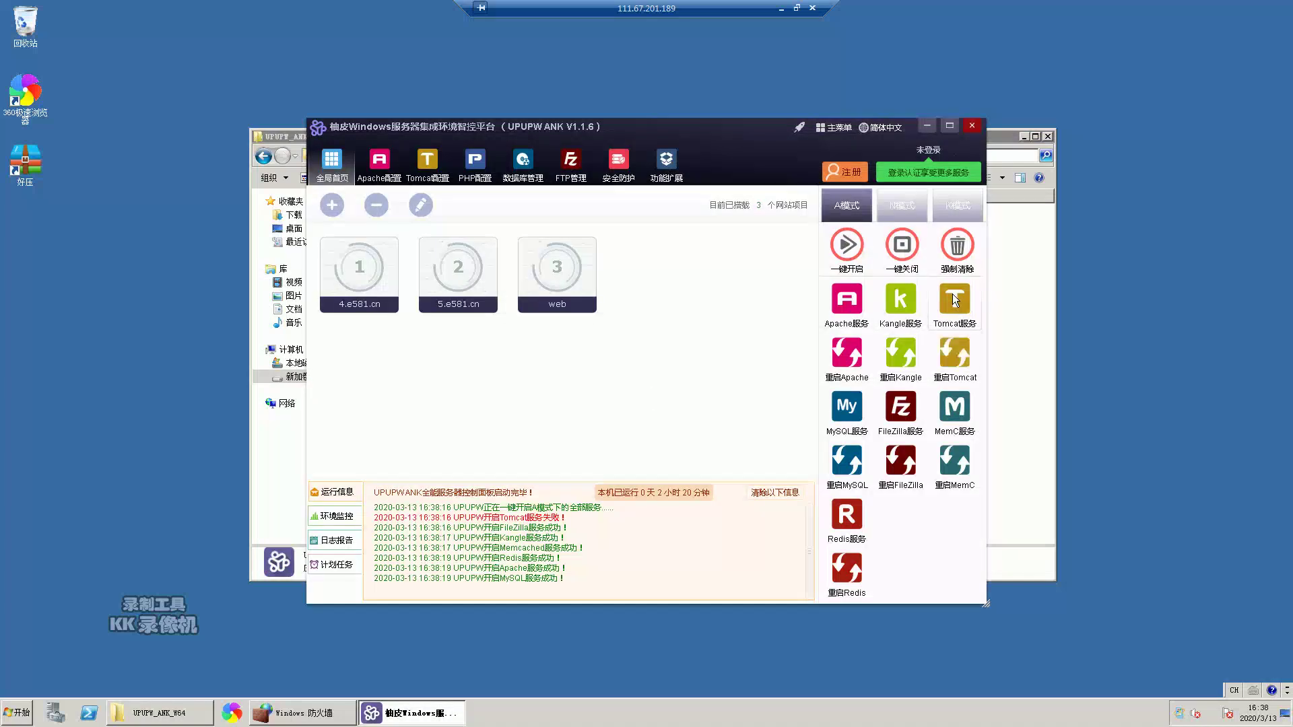
- Reload 5.e581.cn, compare it with the 4.e581.cn tab, then return to the remote server
left_click(781, 8)
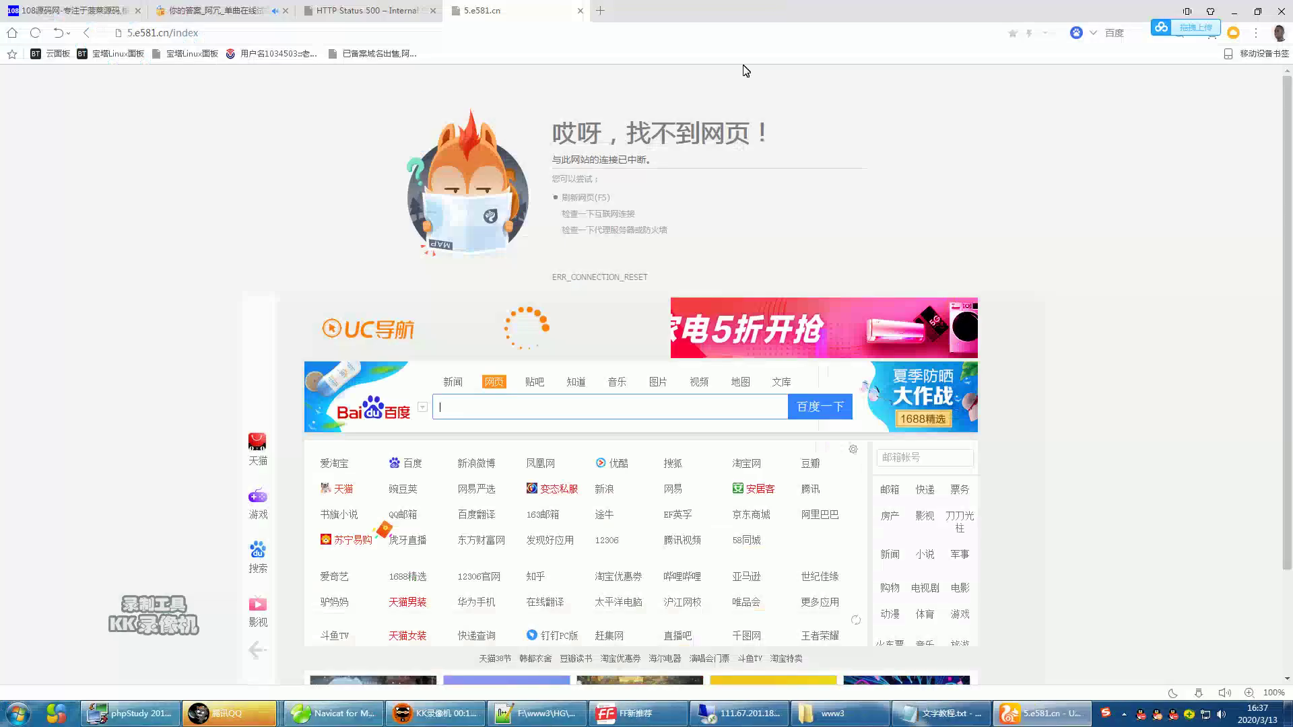
right_click(273, 165)
left_click(312, 201)
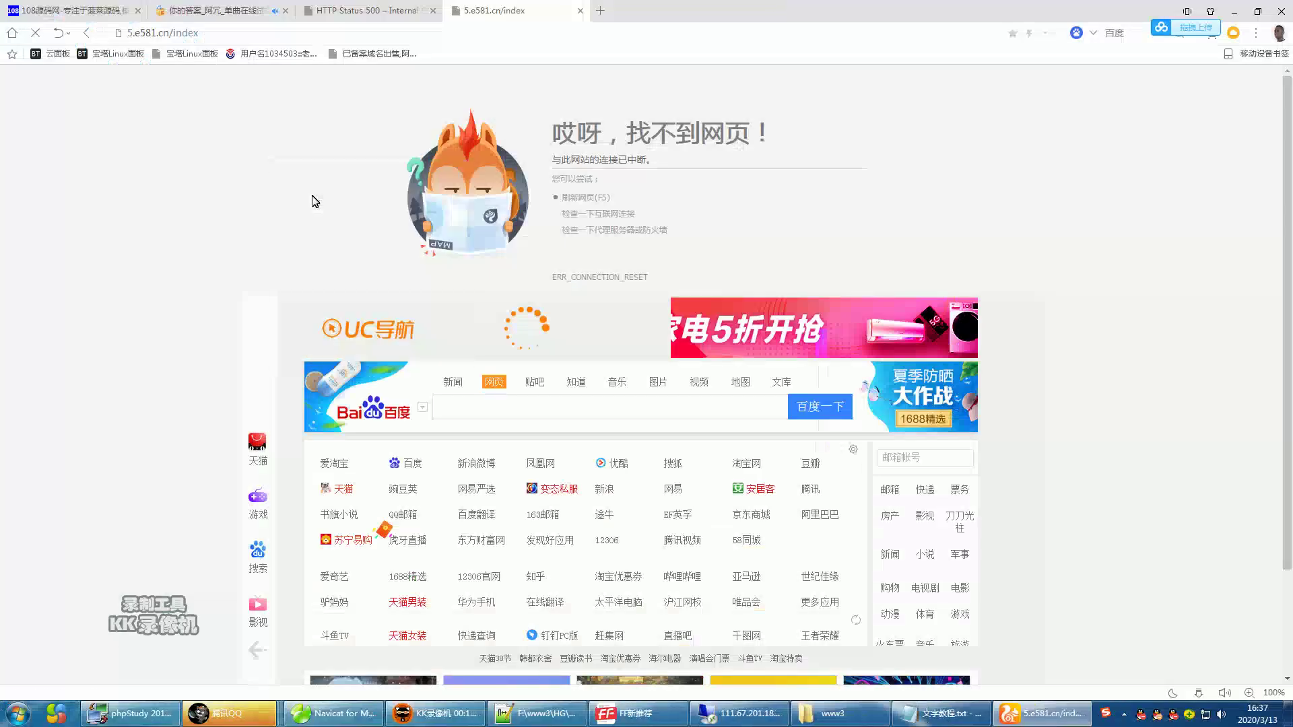
left_click(369, 10)
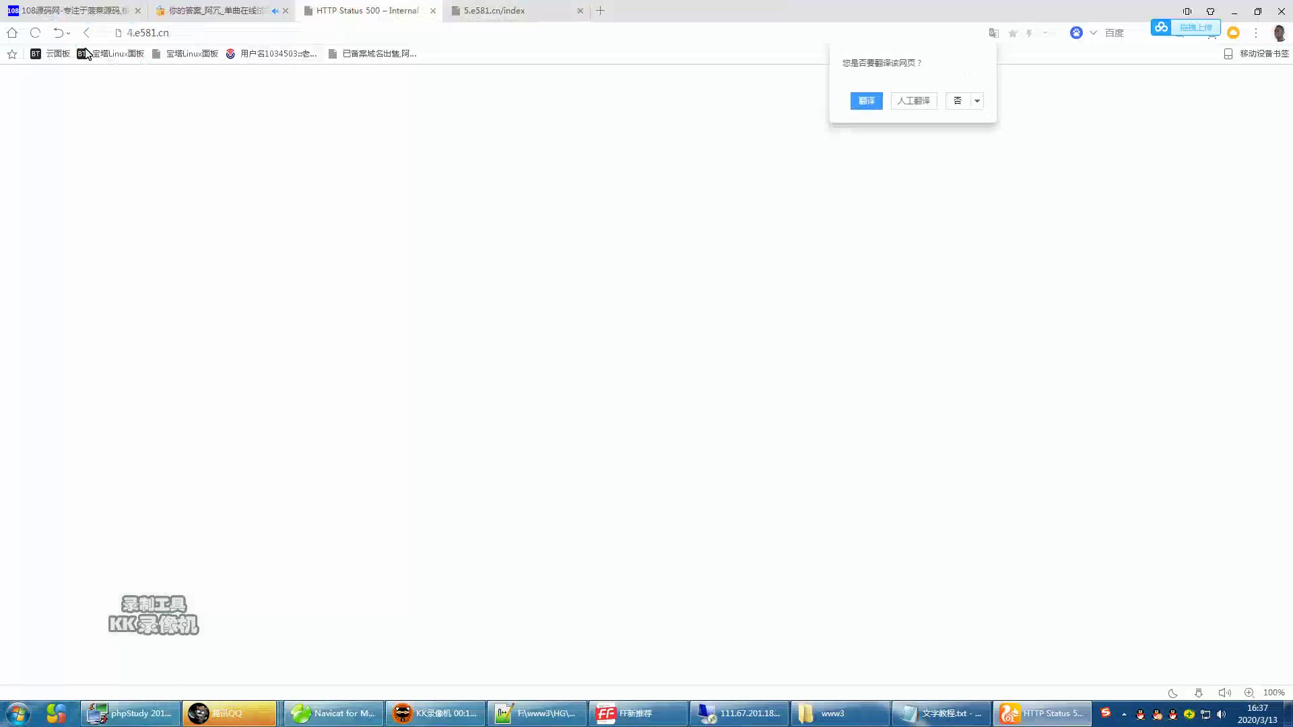
left_click(525, 14)
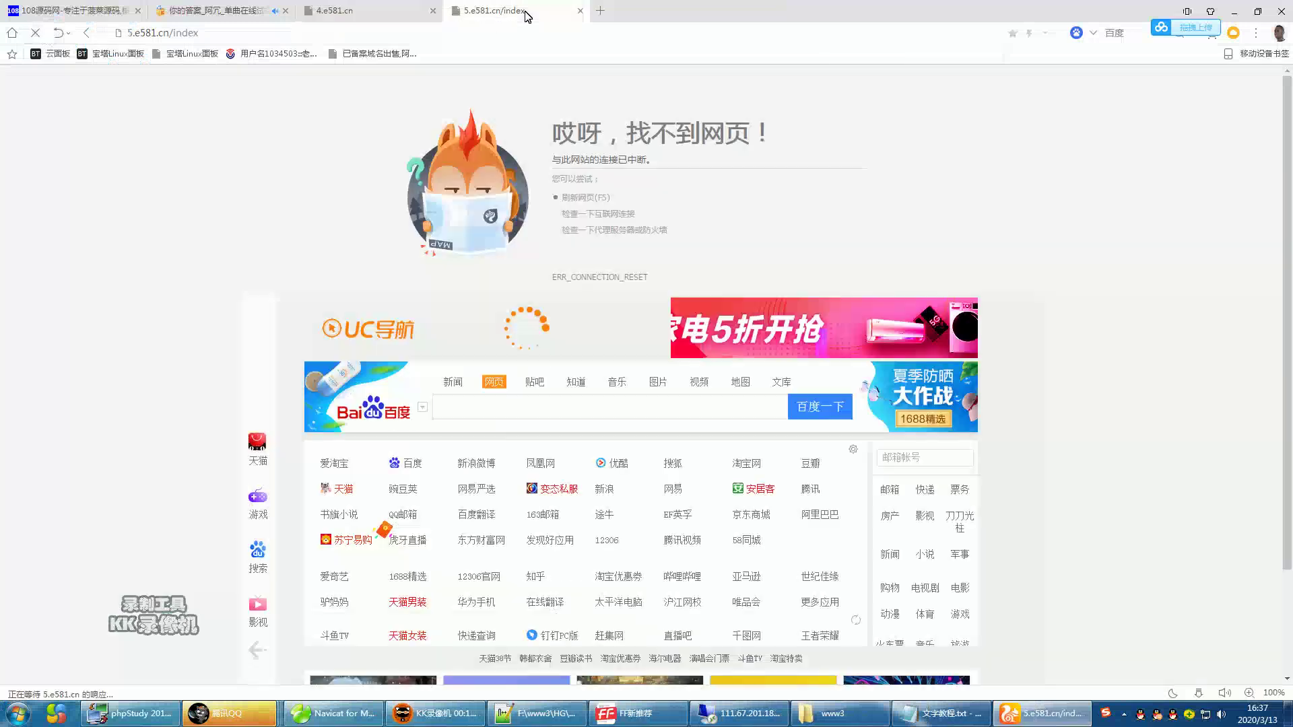
left_click(375, 10)
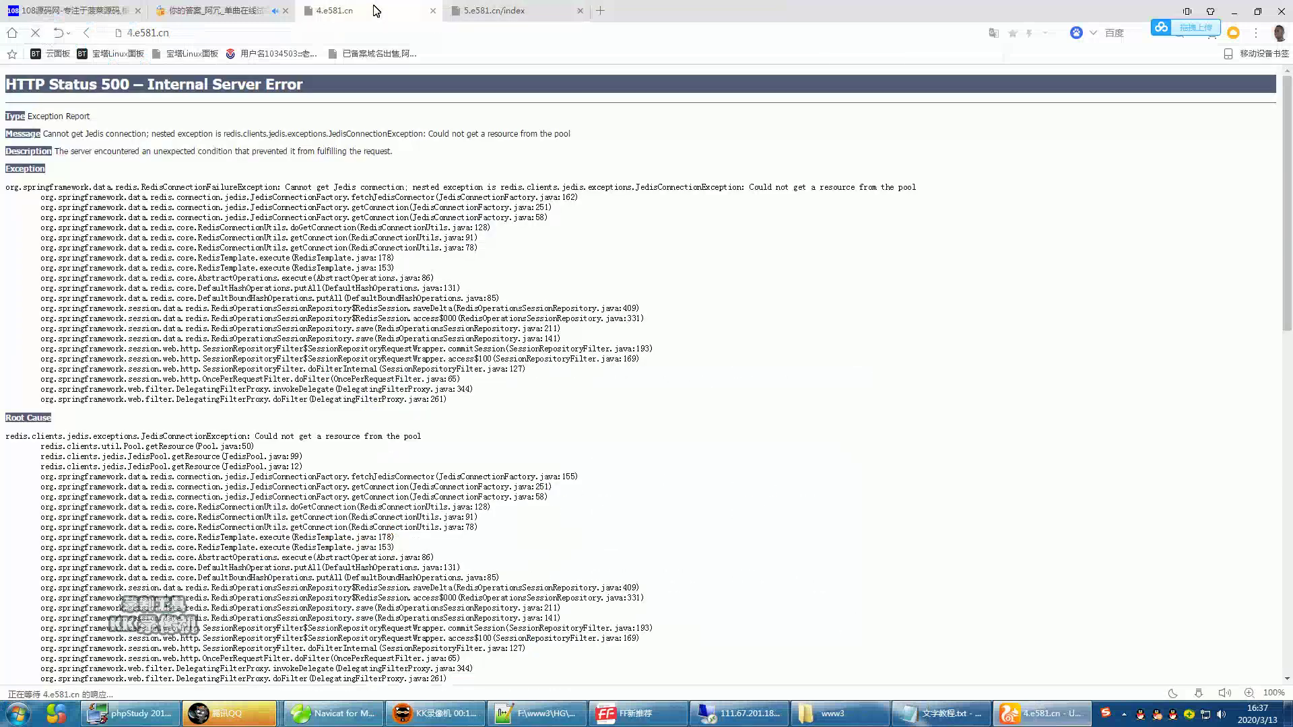
left_click(531, 14)
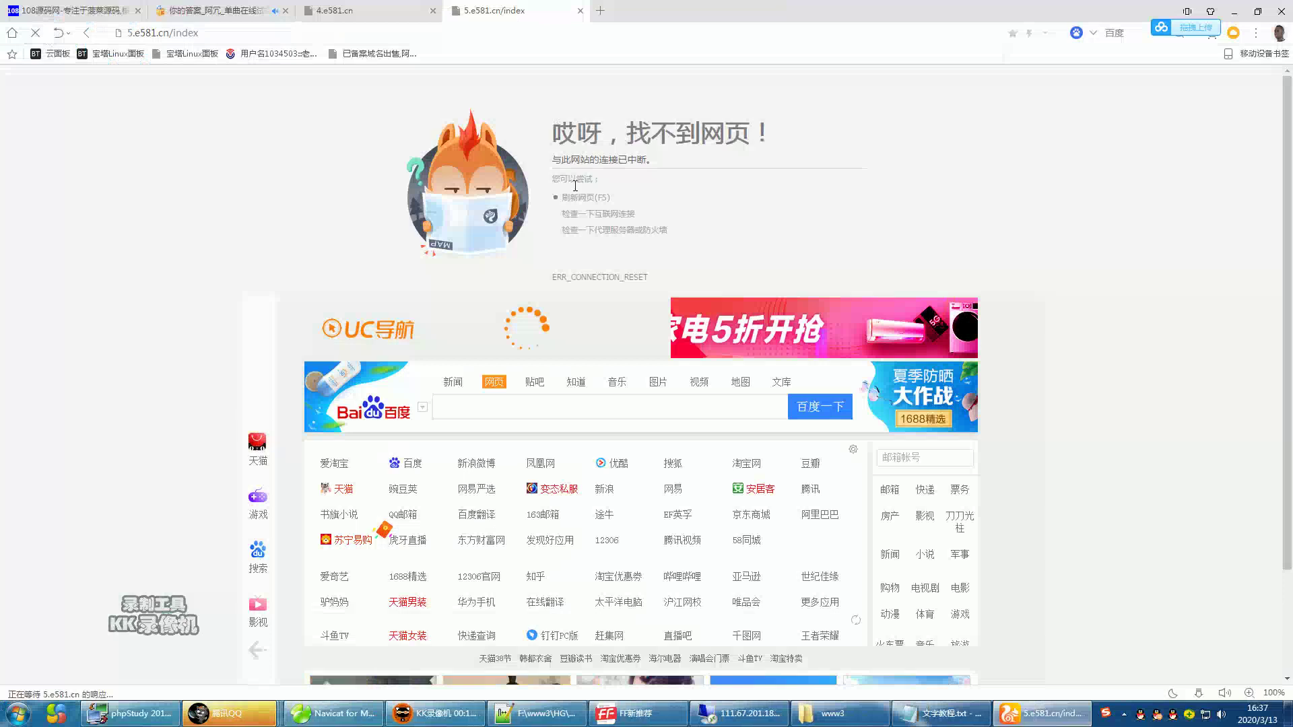
left_click(747, 713)
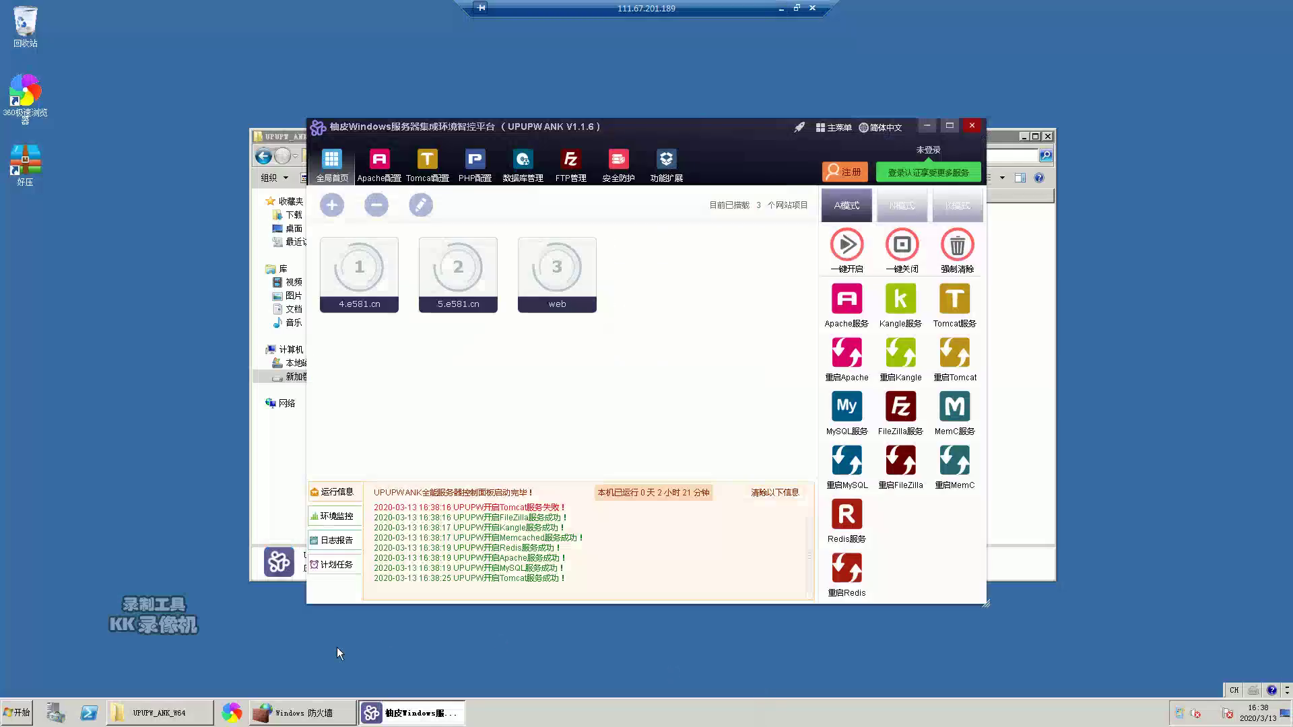
- Launch 360 Browser on the server, load 5.e581.cn, and restore the remote session to a window
double_click(25, 95)
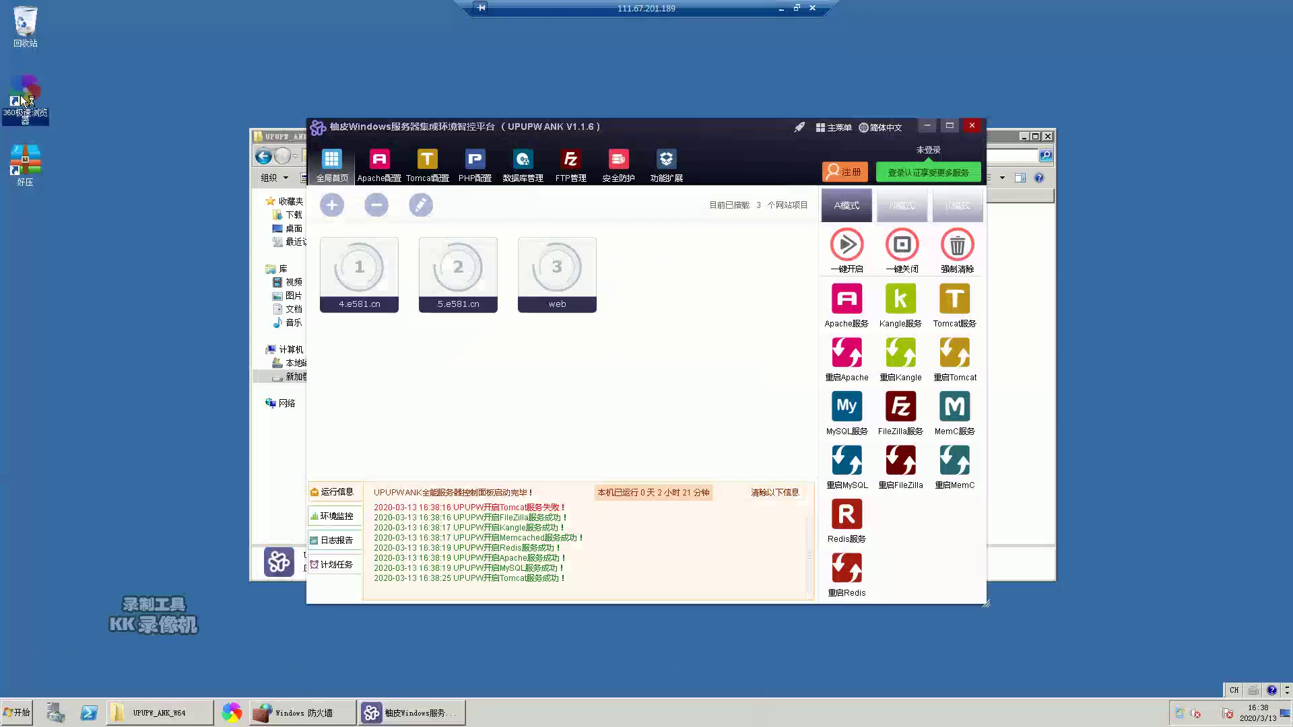
left_click(361, 37)
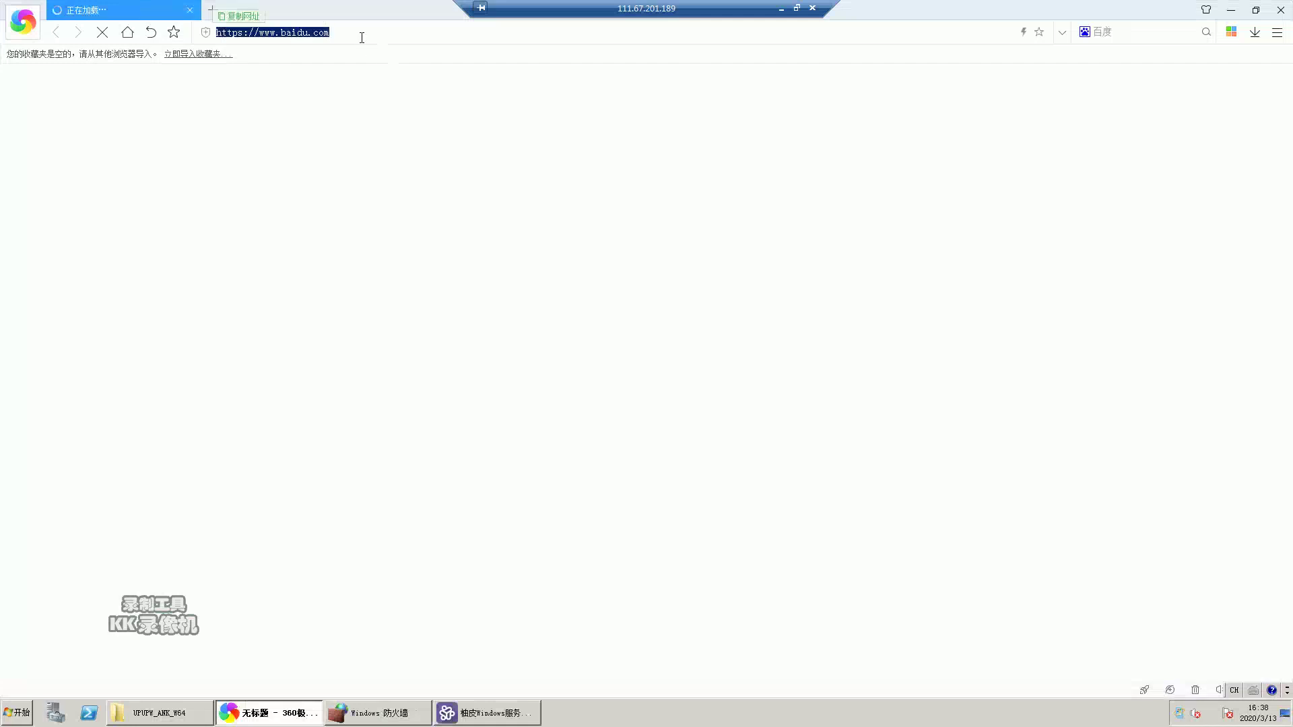
type("5.")
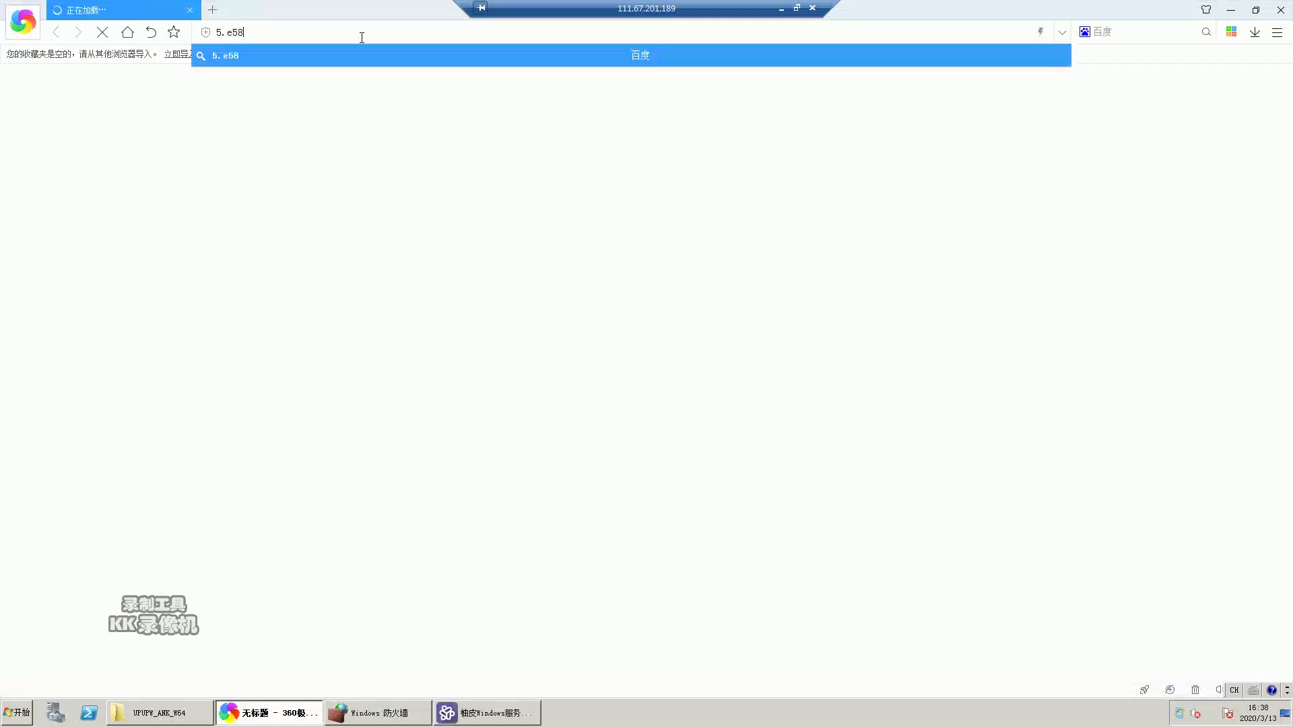
type("e581.cn")
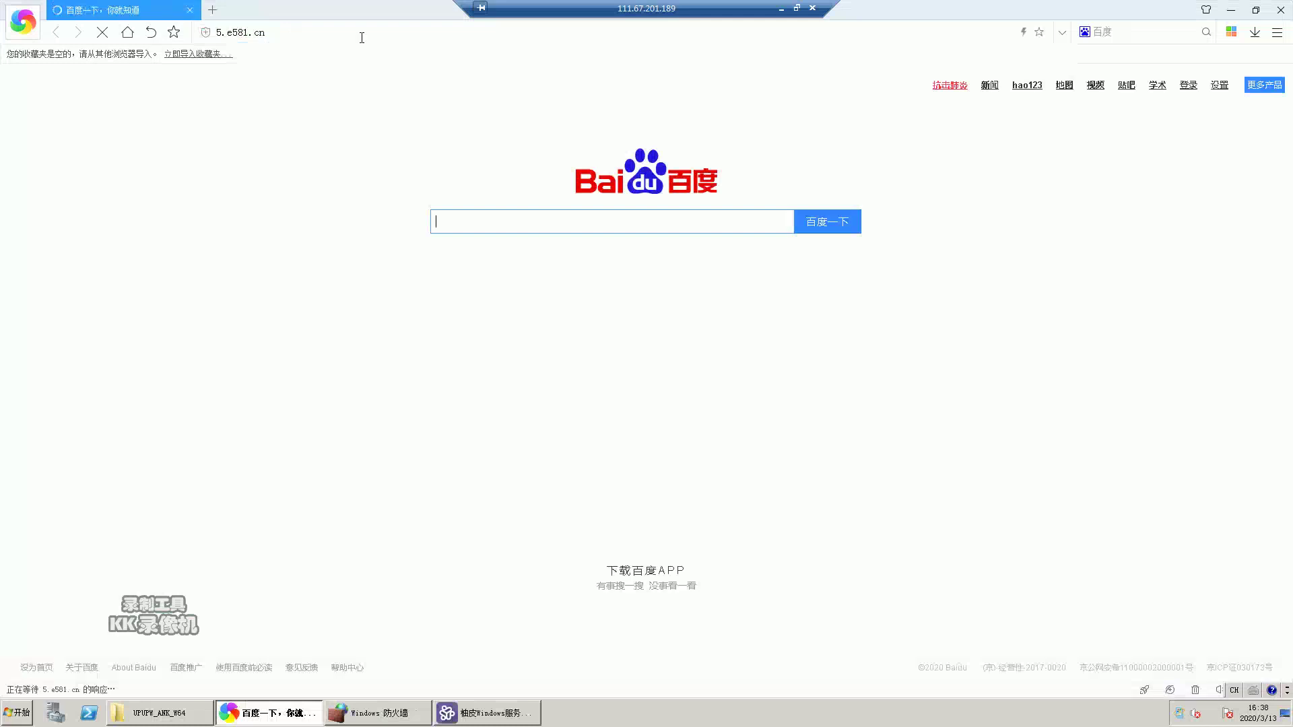
left_click(796, 9)
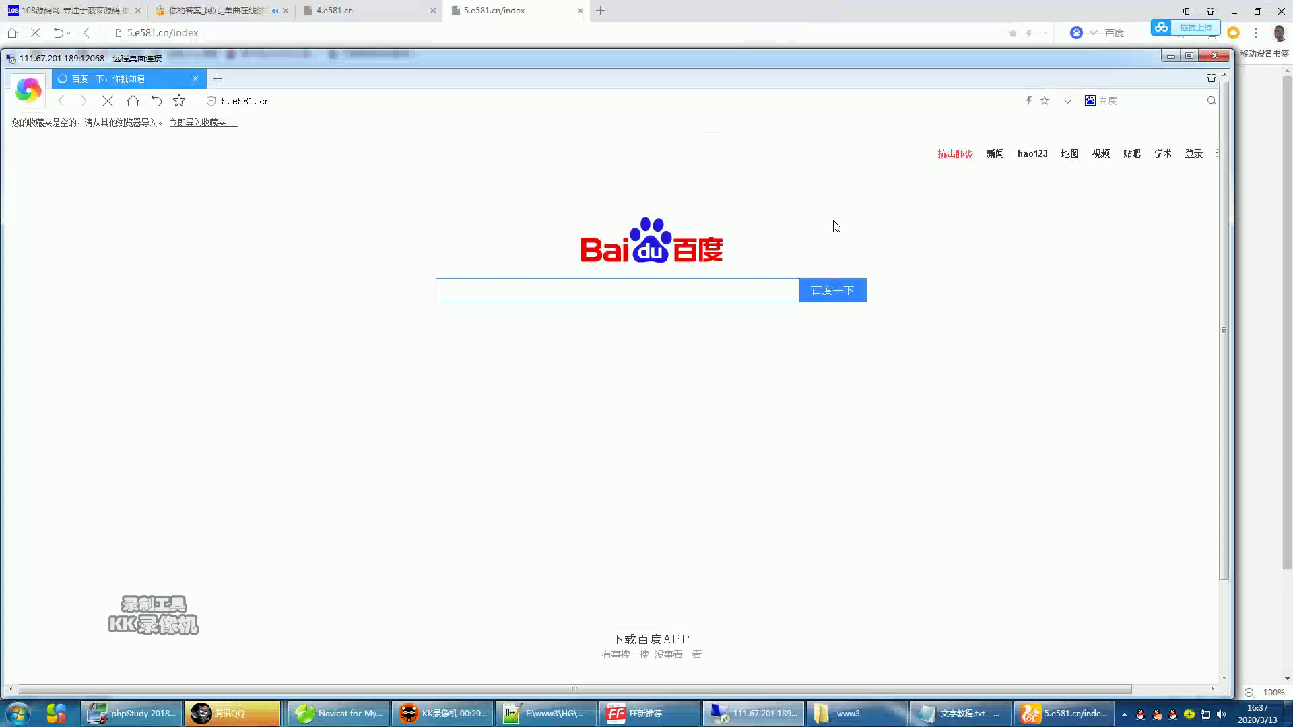
- In the local browser, strip /index from the address, check the 4.e581.cn error tab, and return to the 5.e581.cn/index tab
left_click(692, 13)
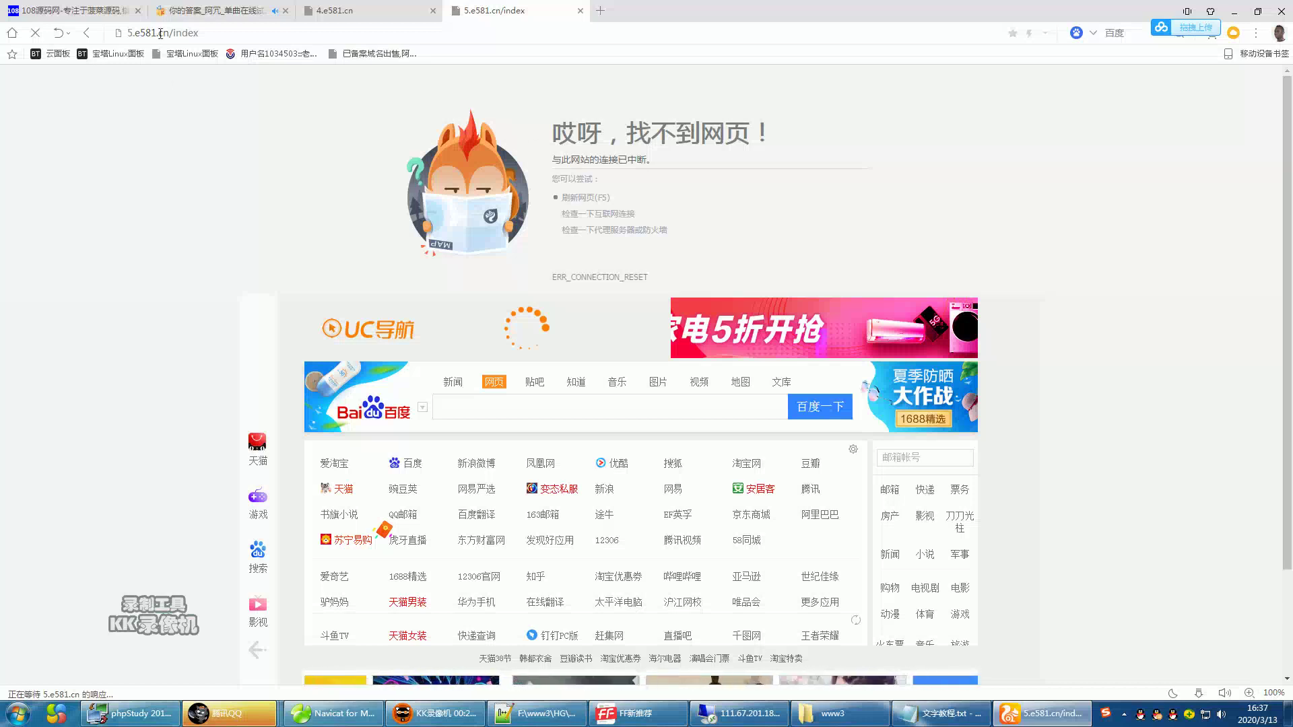
left_click_drag(172, 38, 557, 38)
key("BackSpace")
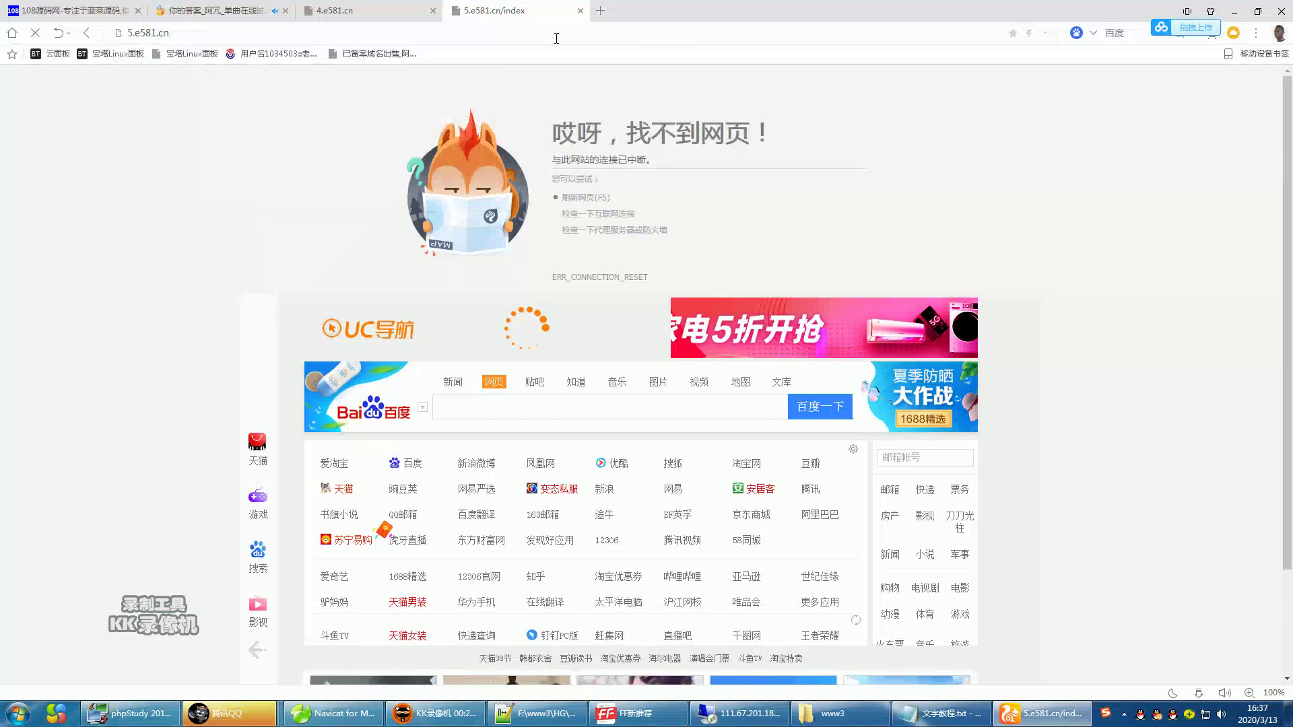
left_click(381, 19)
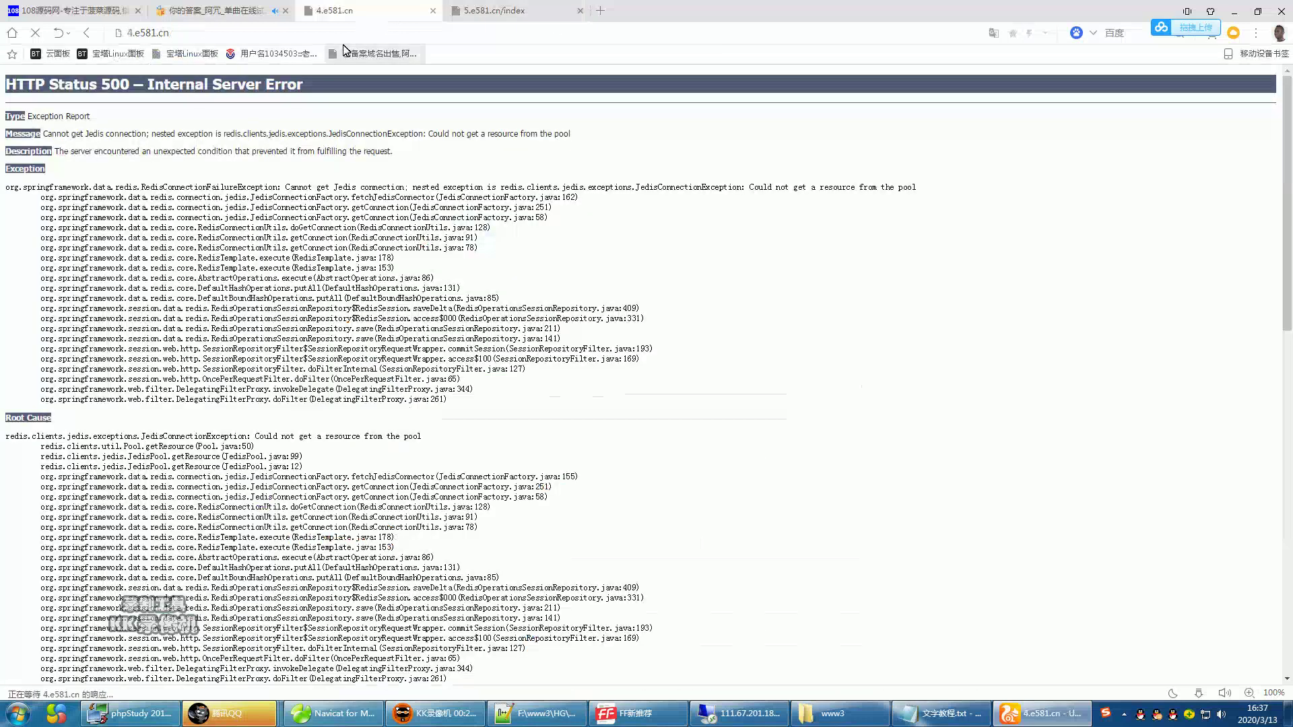
left_click(346, 53)
left_click(580, 11)
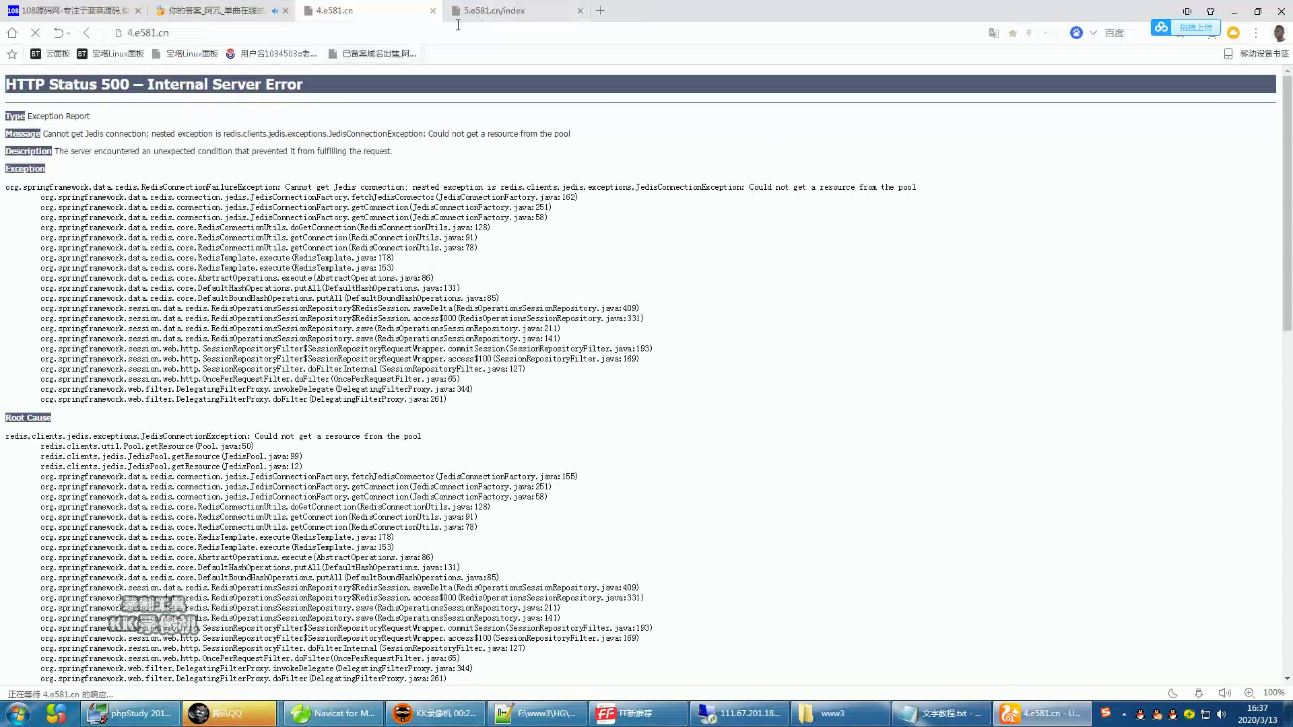
left_click(482, 12)
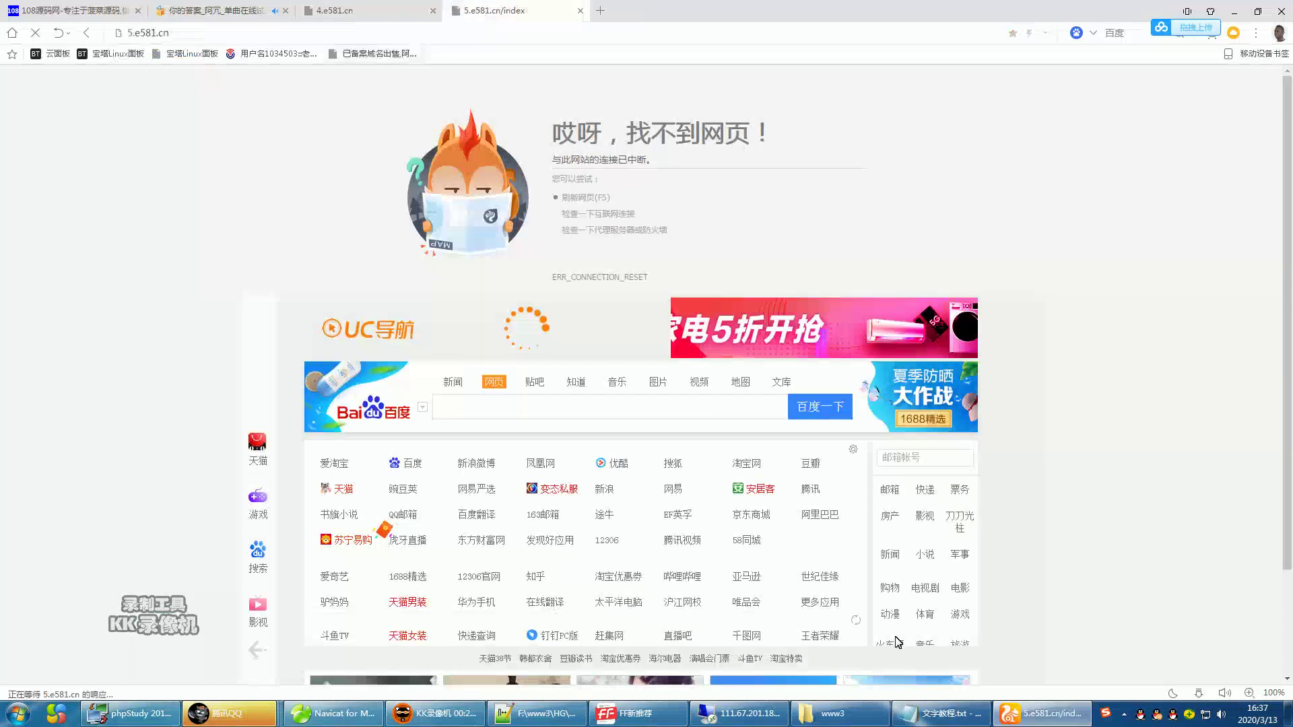
- Maximize the remote desktop and close the server's Windows Firewall window, keeping the UPUPW panel up
left_click(729, 715)
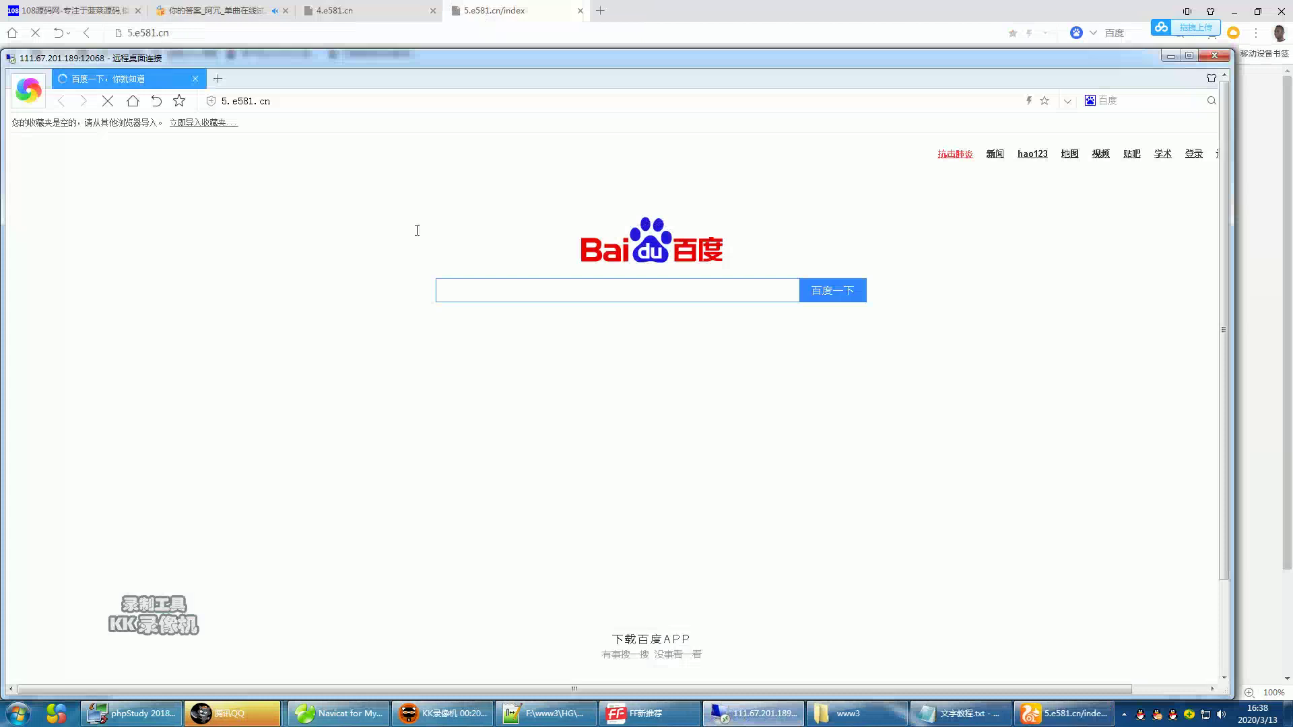
left_click(319, 101)
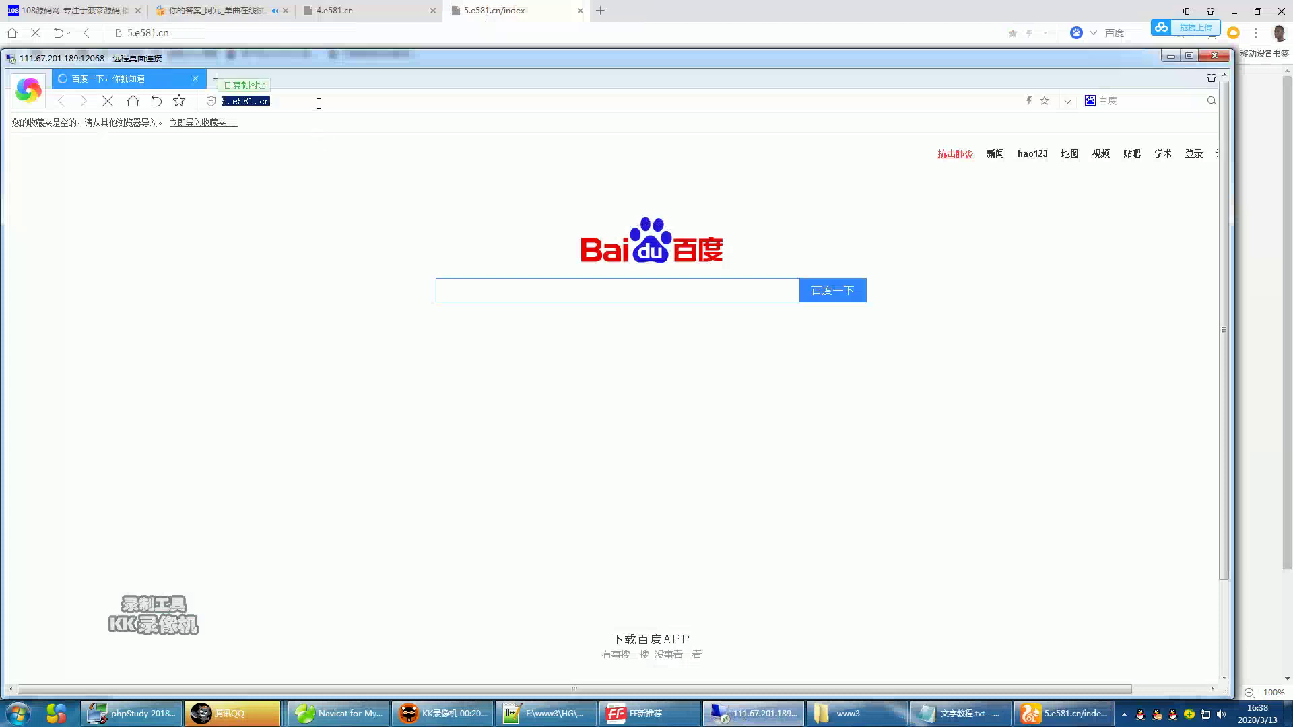
left_click(1187, 55)
left_click(510, 718)
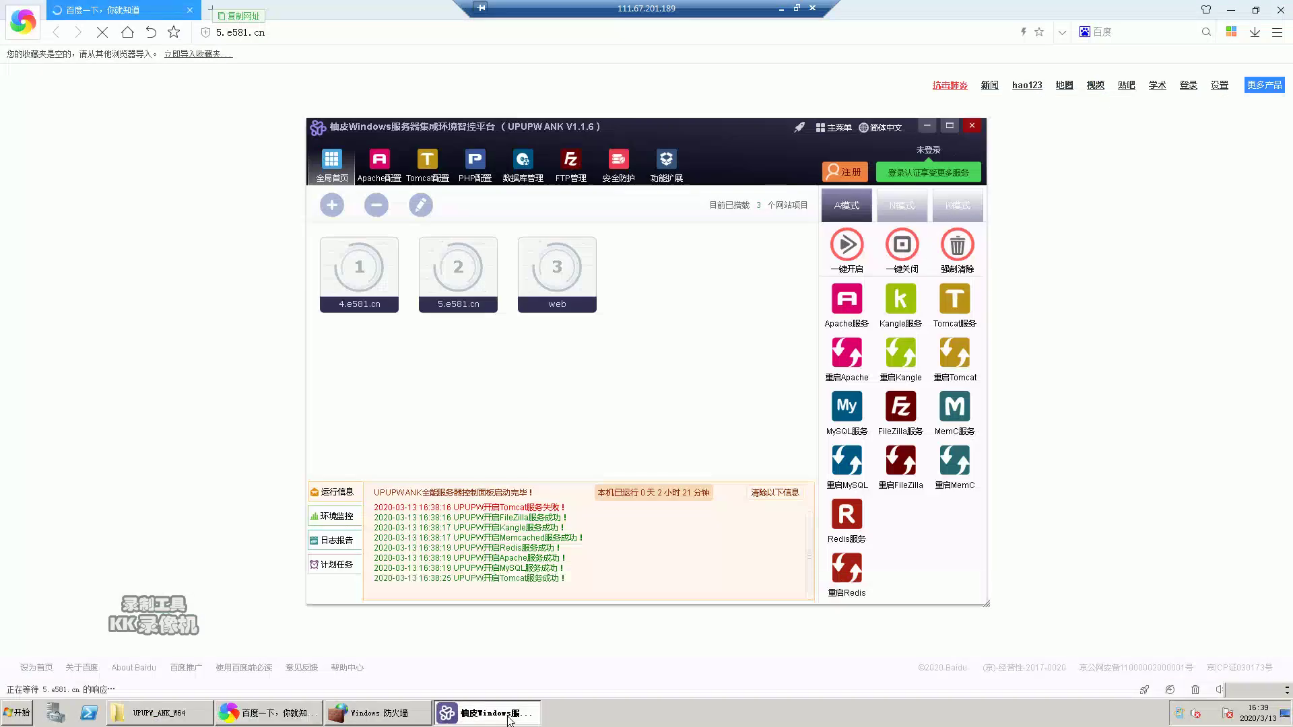
left_click(386, 719)
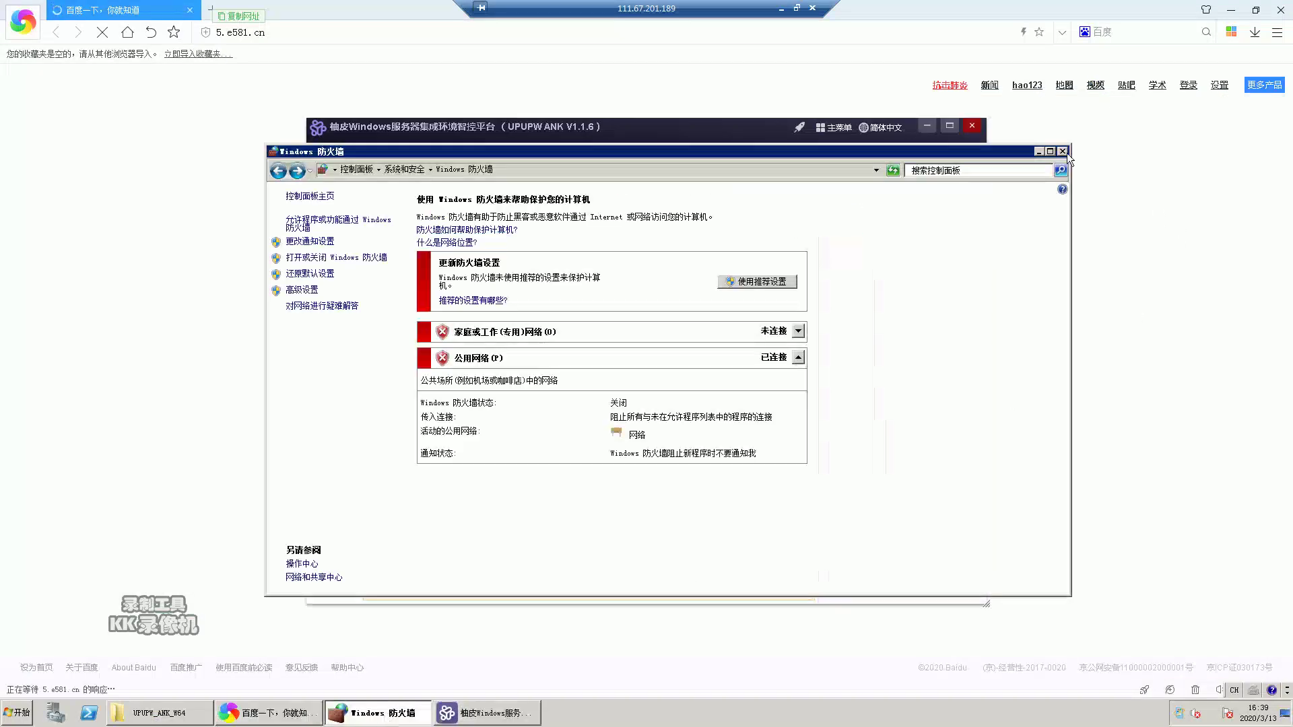
left_click(1065, 152)
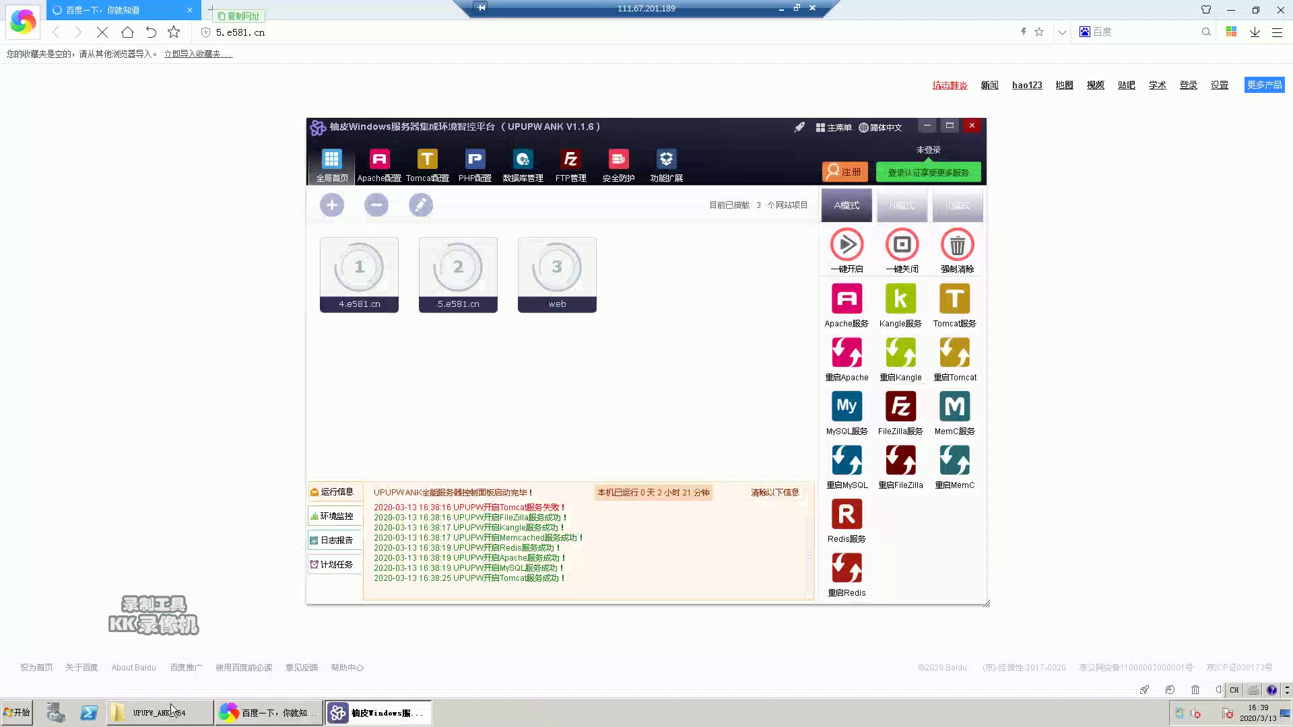
left_click(406, 719)
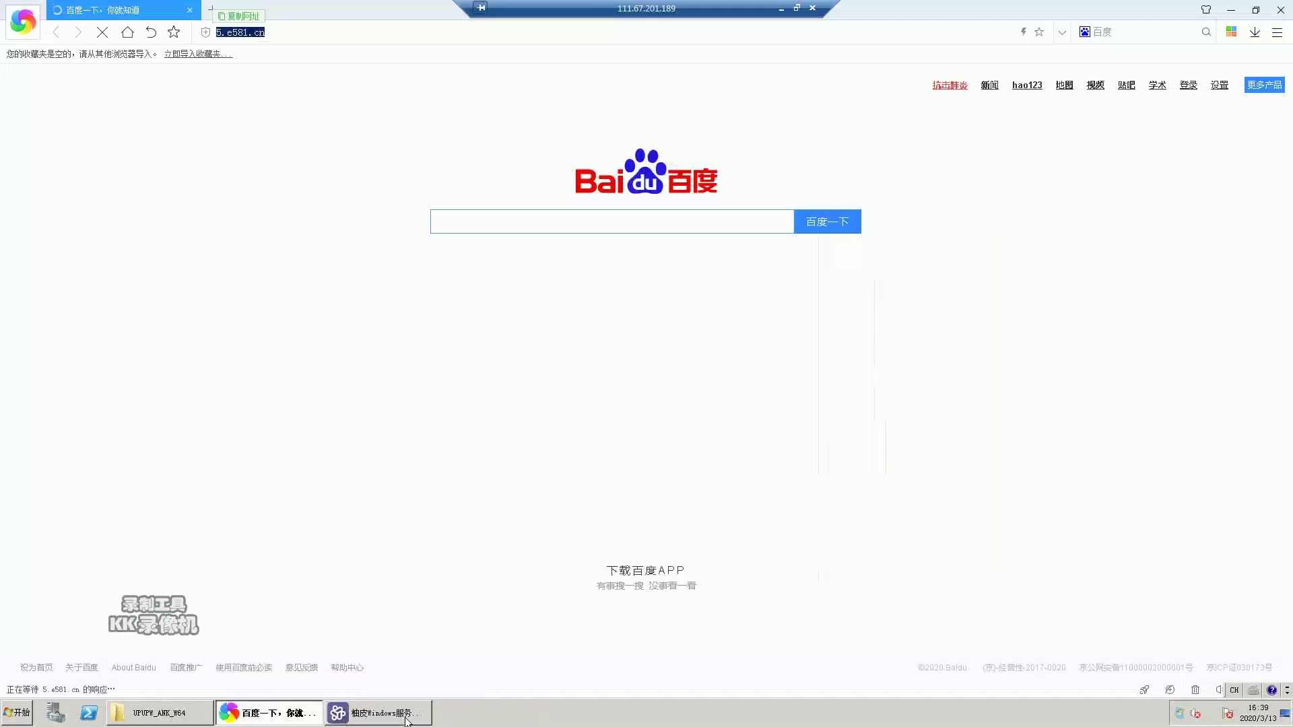
left_click(406, 719)
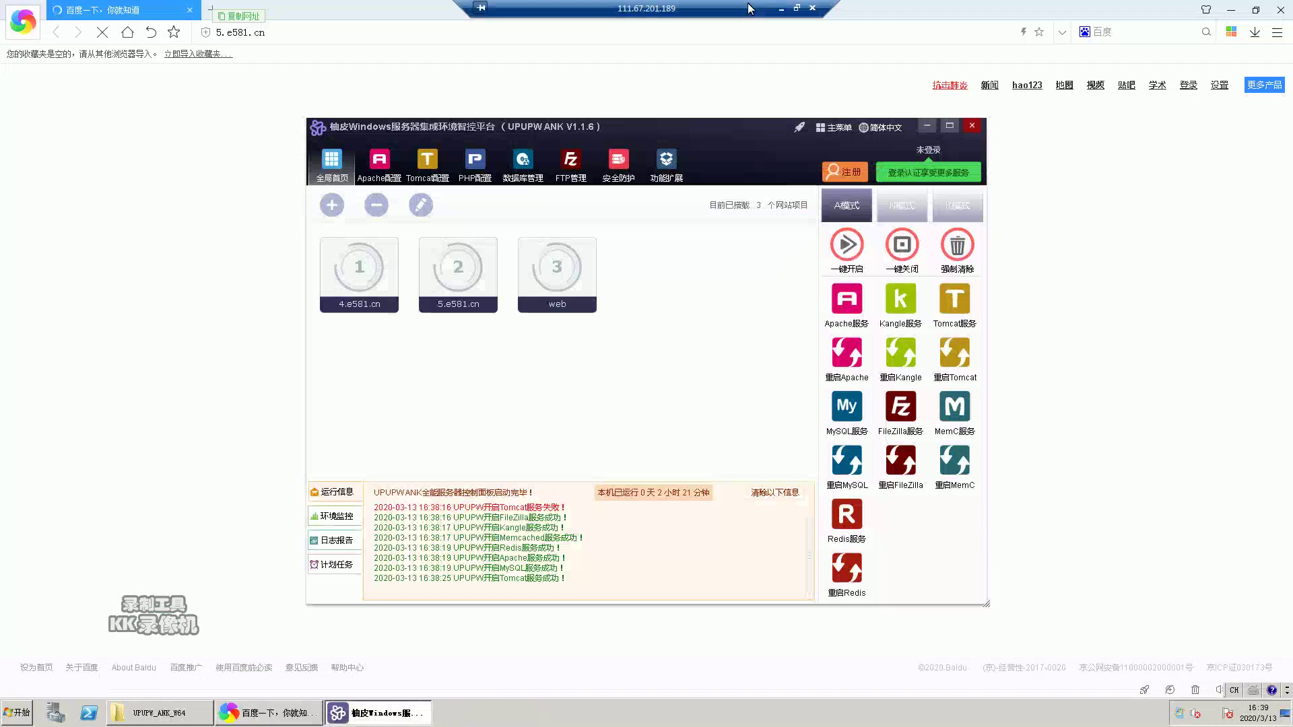
- Recheck the 4.e581.cn and 5.e581.cn/index tabs locally, then switch back to the full-screen remote desktop
left_click(781, 9)
left_click(375, 10)
left_click(498, 10)
right_click(138, 141)
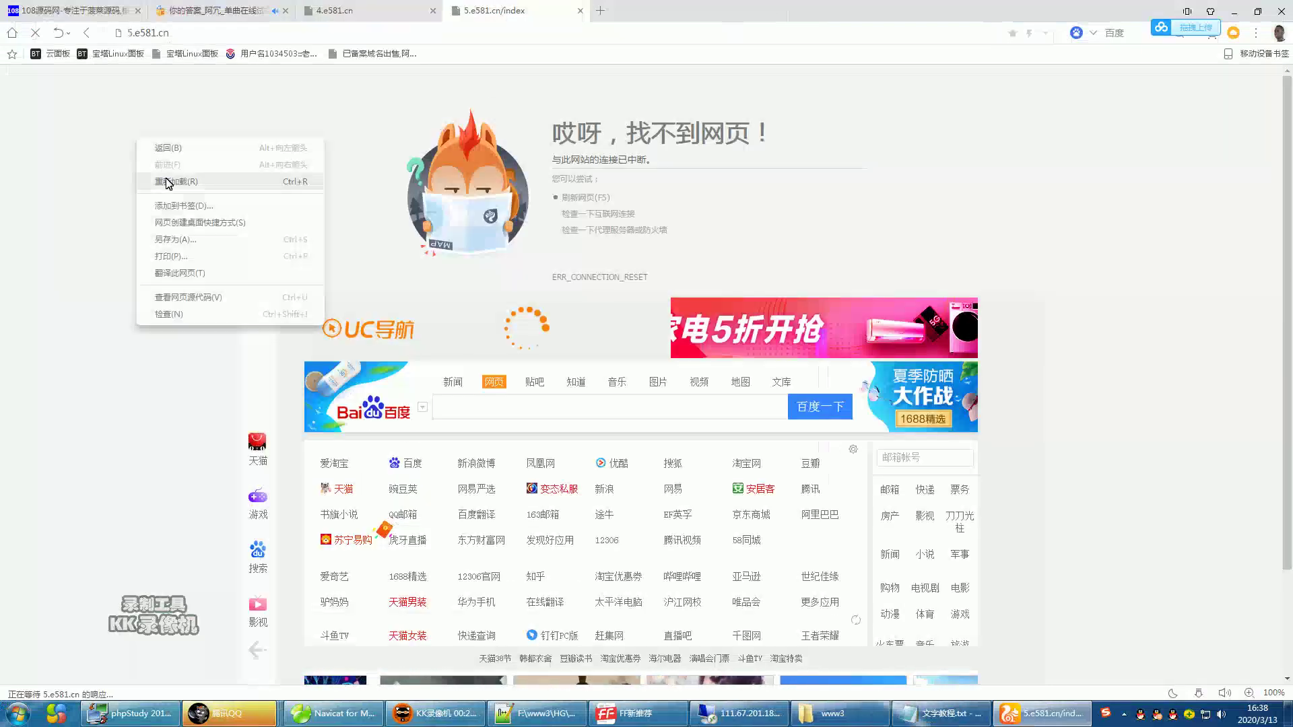
left_click(892, 177)
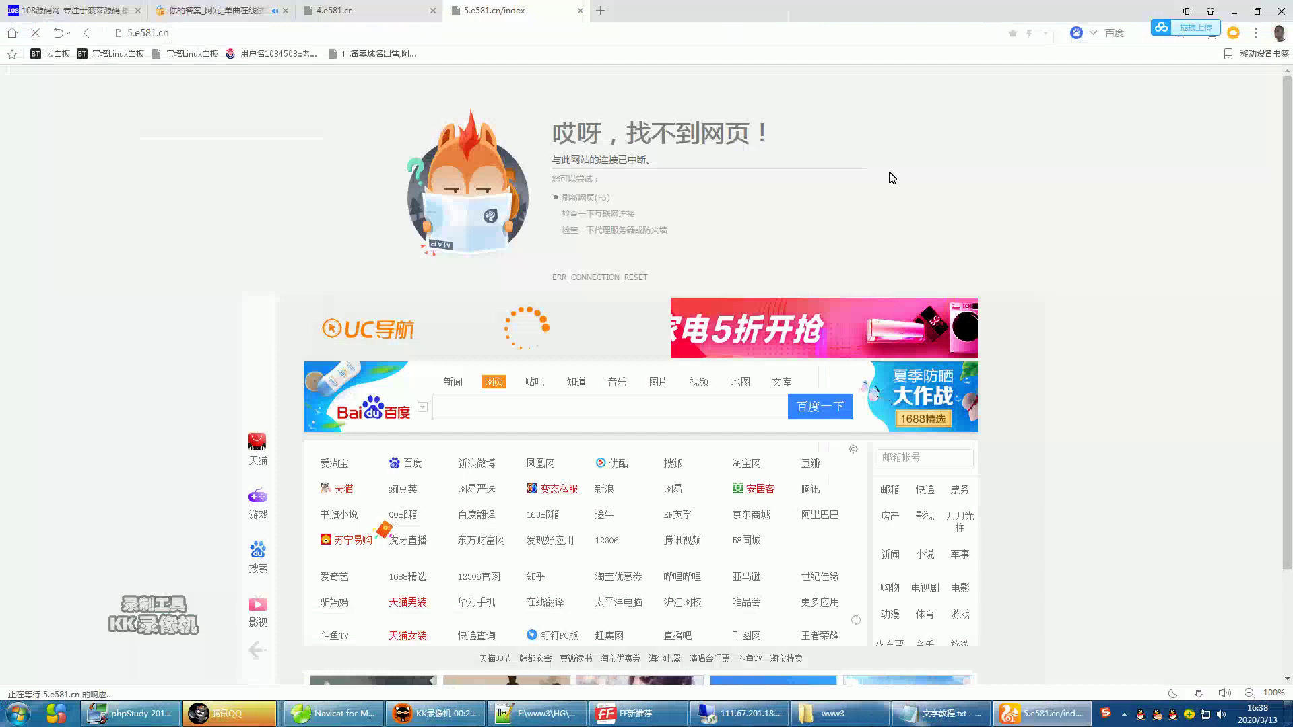
key("alt+Tab")
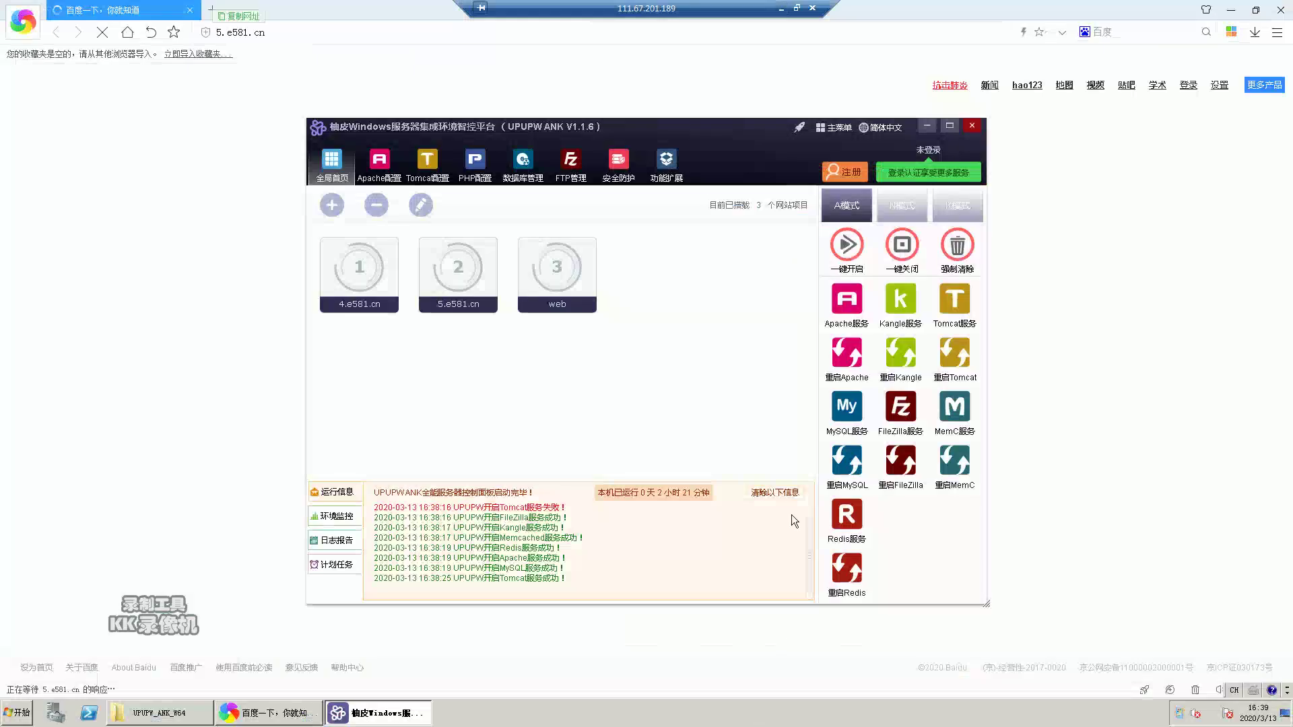
- Select the web site in UPUPW and minimize the panel to reveal the 5.e581.cn/login 管理平台 page
left_click(795, 7)
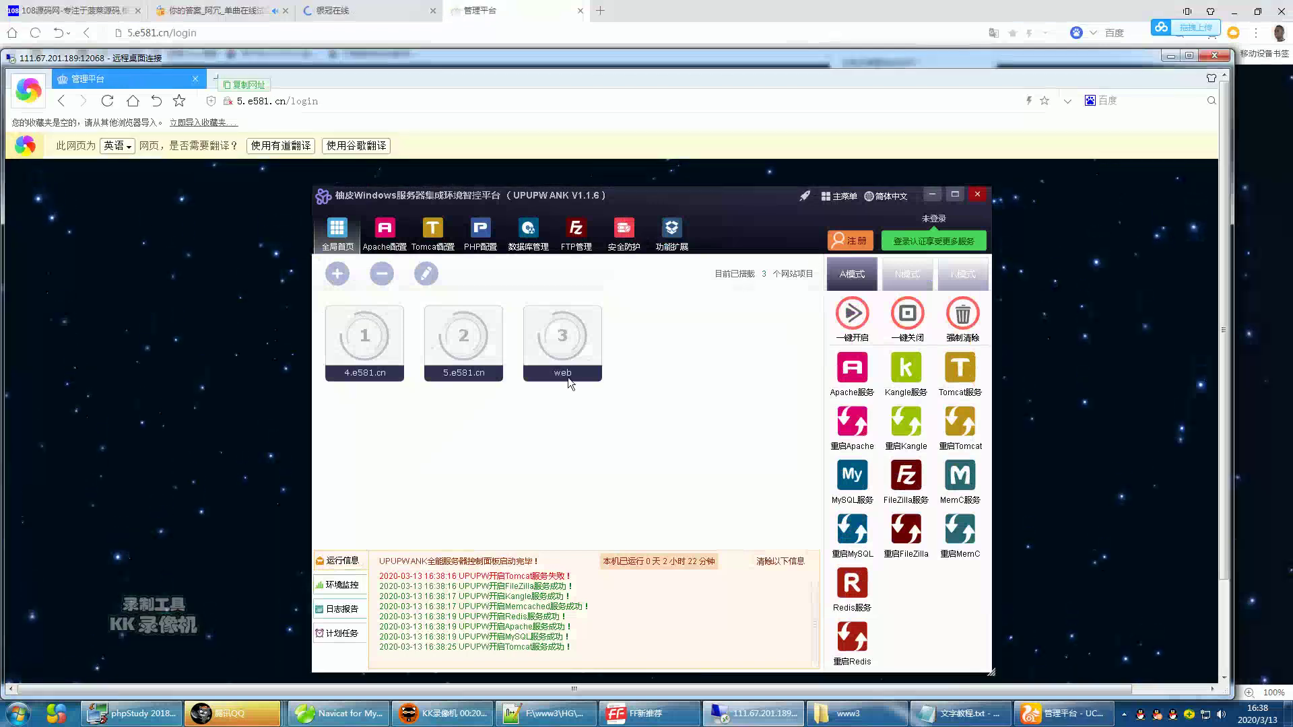
left_click(567, 377)
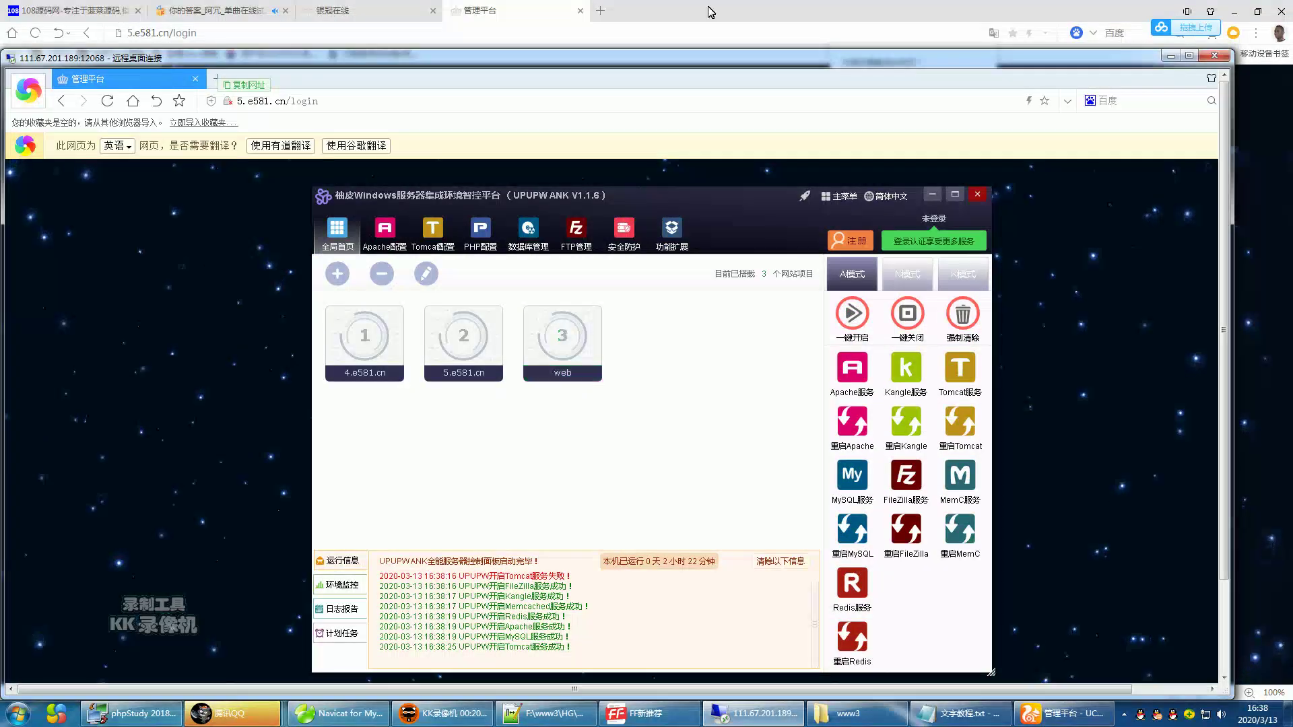
left_click(211, 277)
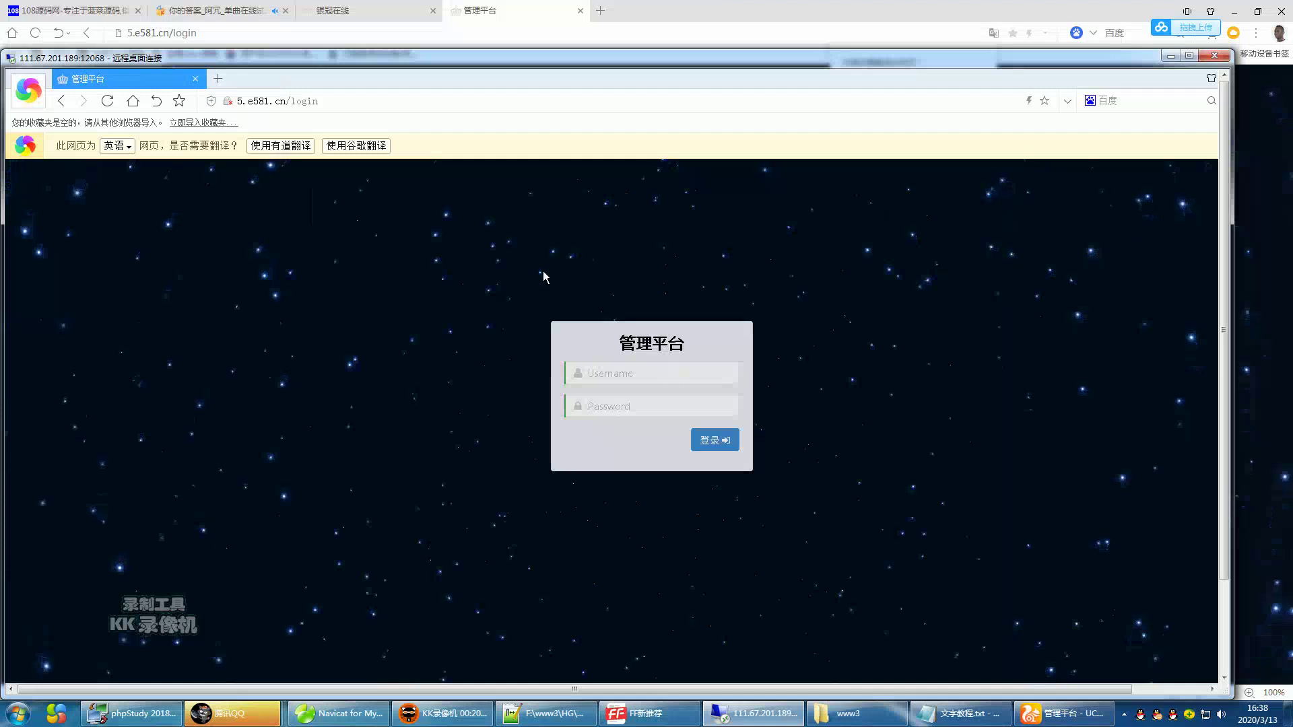
left_click(1190, 56)
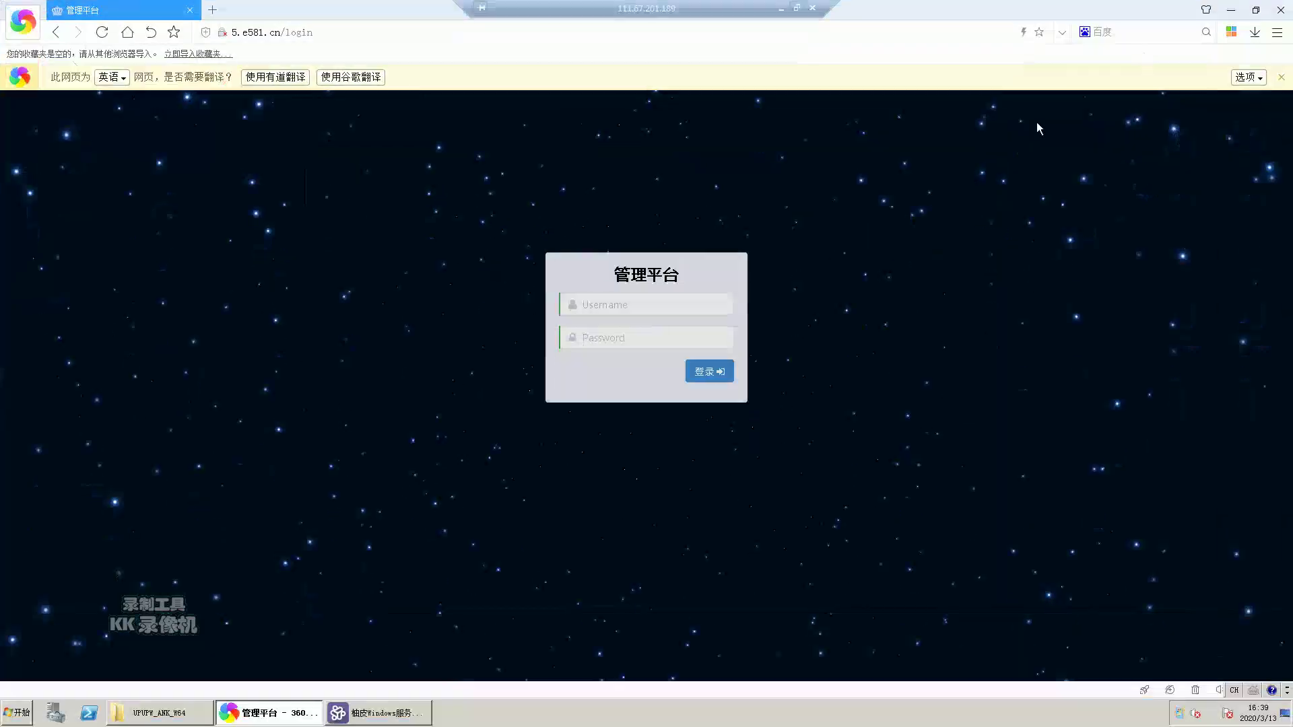
left_click(796, 8)
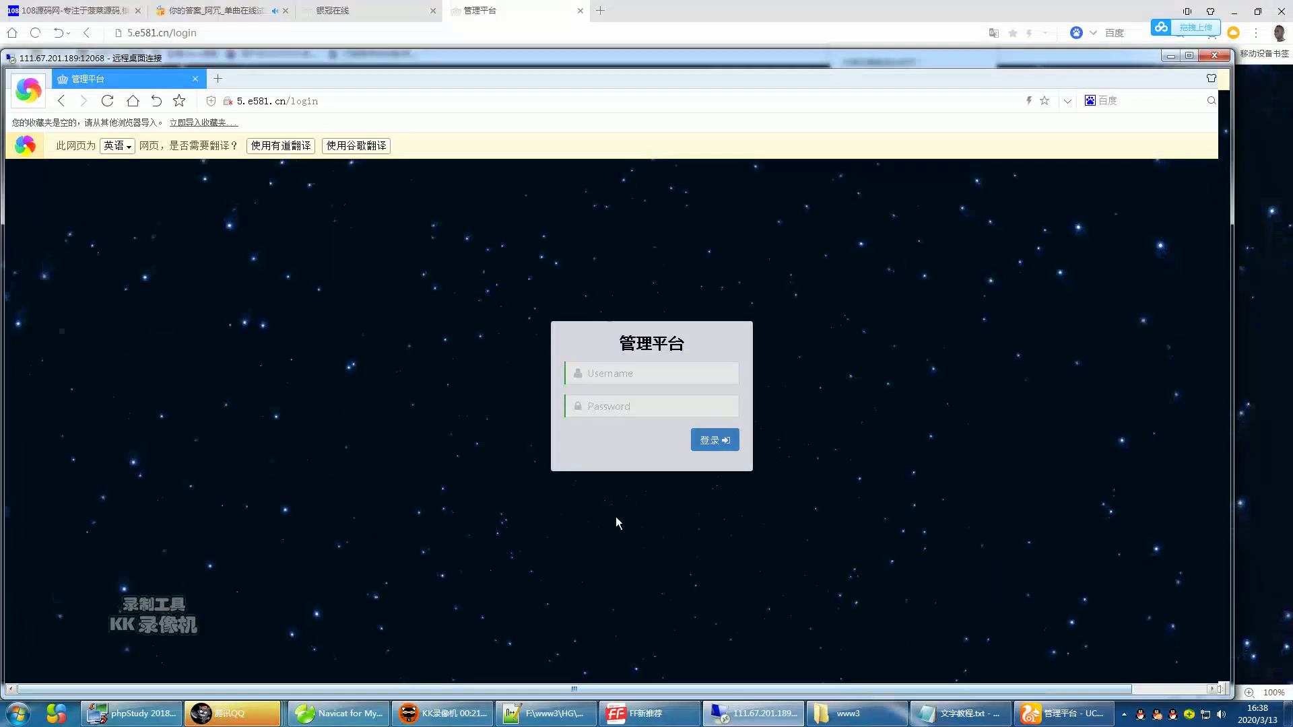
left_click(974, 713)
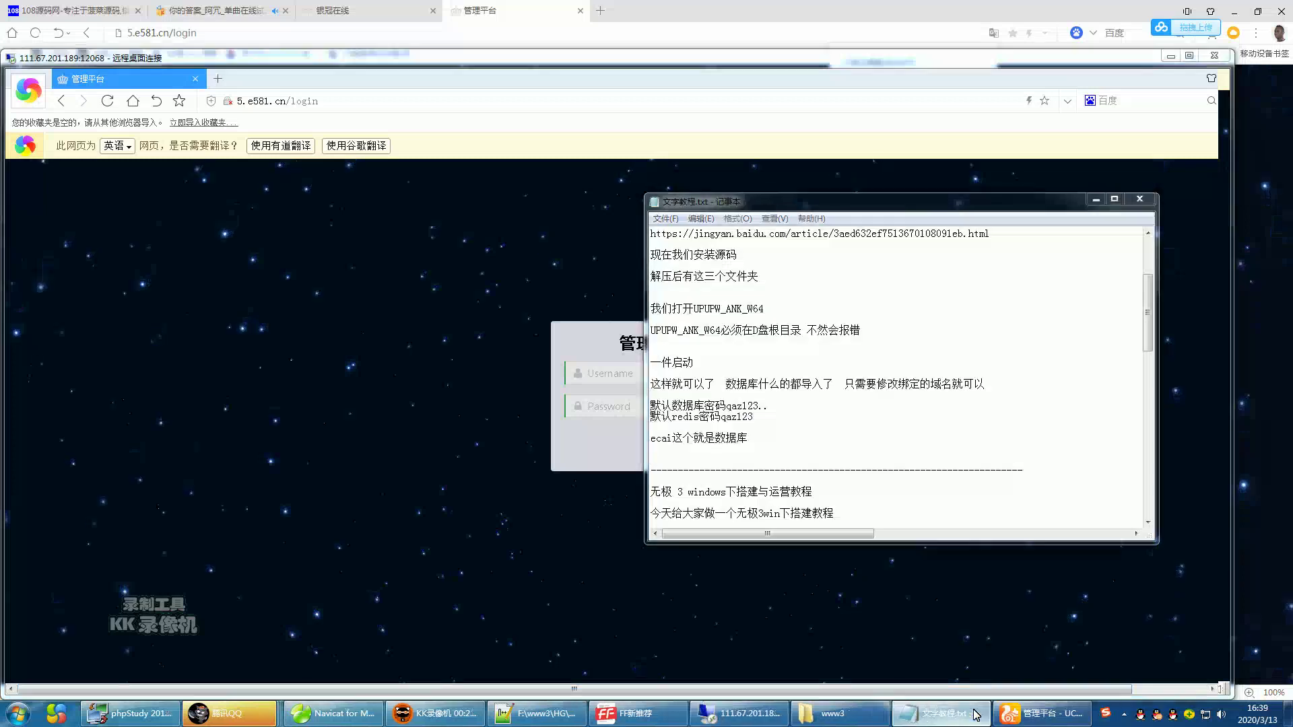
- Type 看到没 已经可以打开了 under the ecai database note in the Notepad tutorial, then add blank lines
left_click(974, 714)
left_click(974, 714)
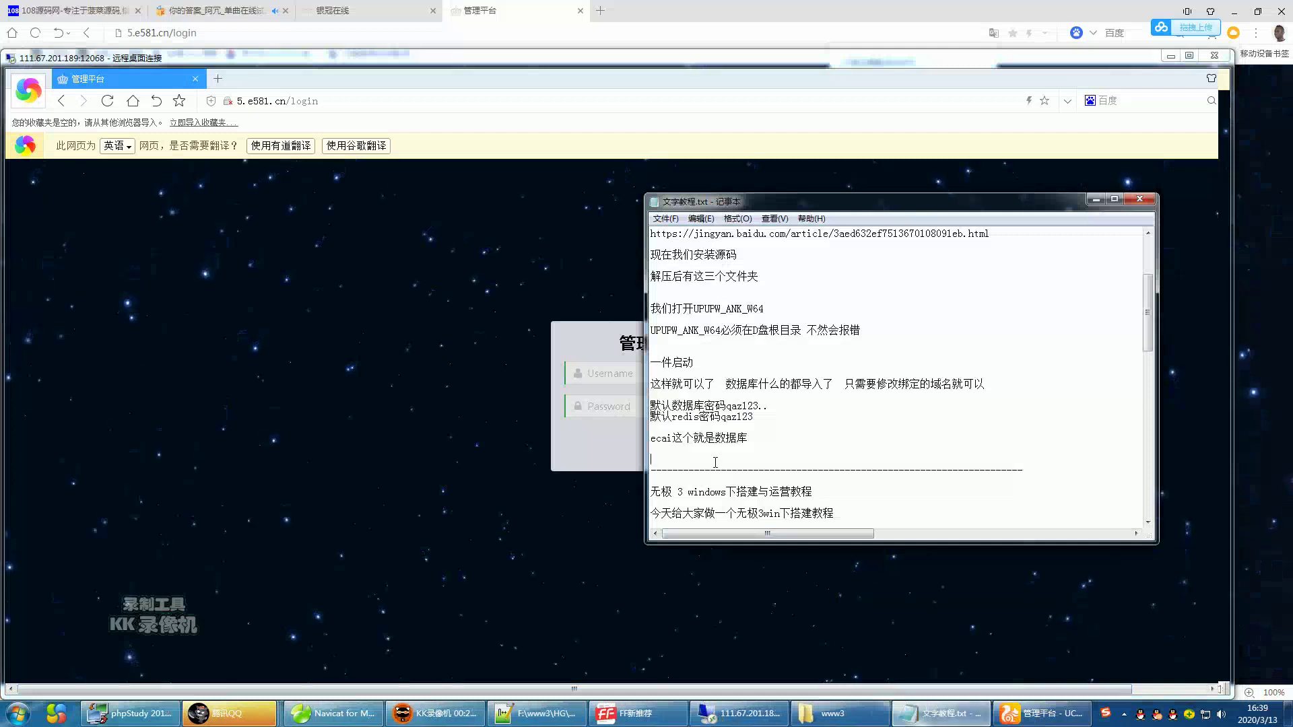
type("看到")
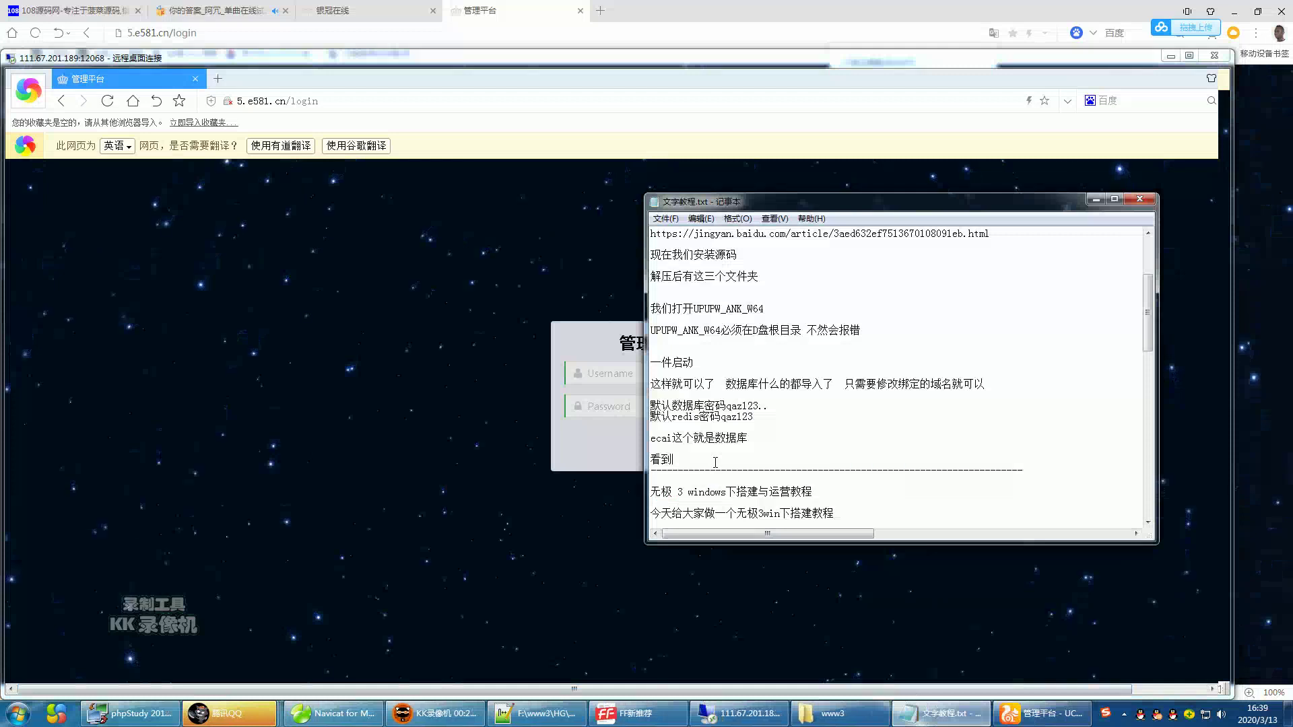
type("没一个")
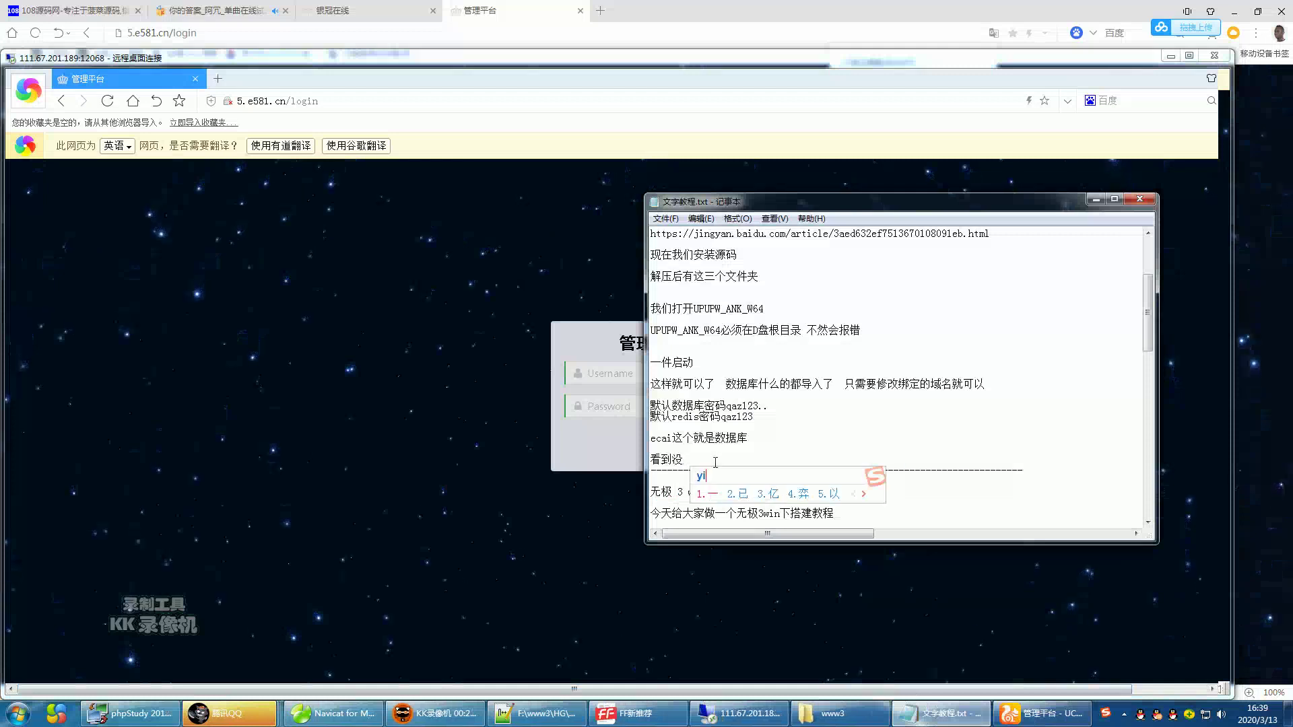
key("BackSpace")
key("BackSpace")
type("yijing")
key("space")
type("keyi")
key("space")
type("dakai")
key("space")
type("le")
key("space")
key("Return")
key("Return")
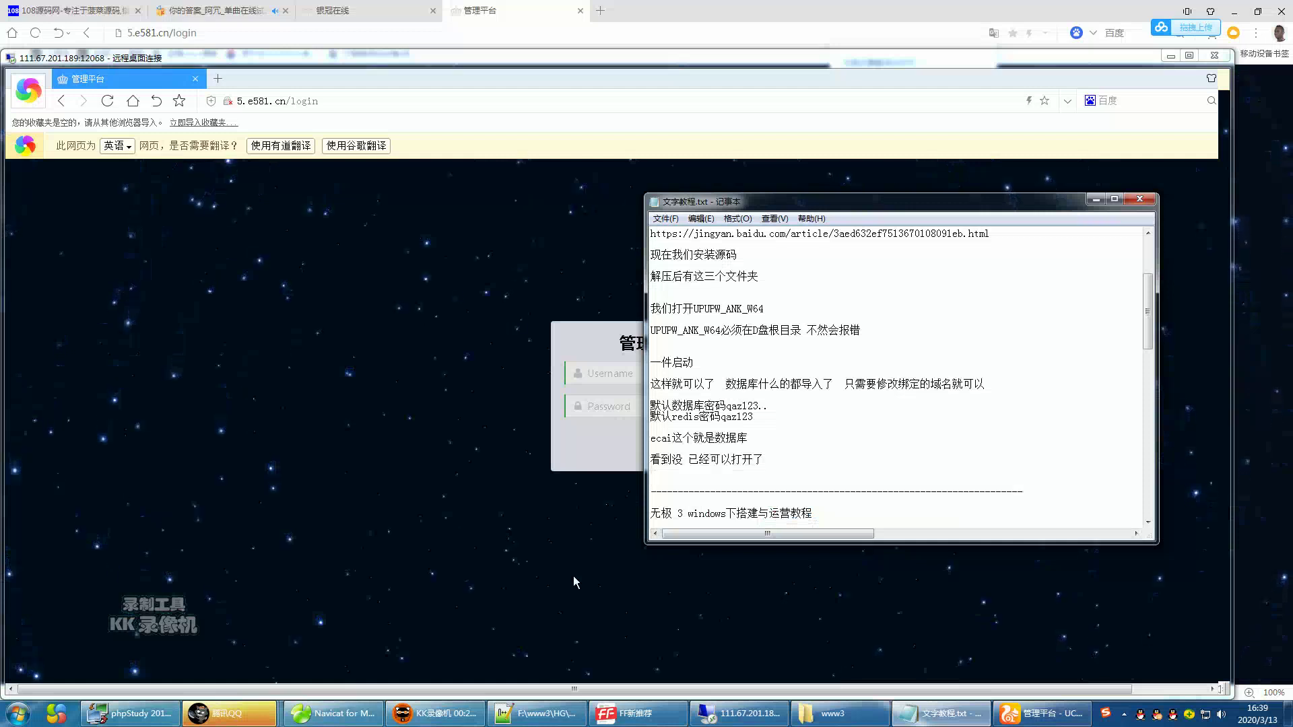
- Return to the 管理平台 login page and enter admin in the Username field
left_click(519, 380)
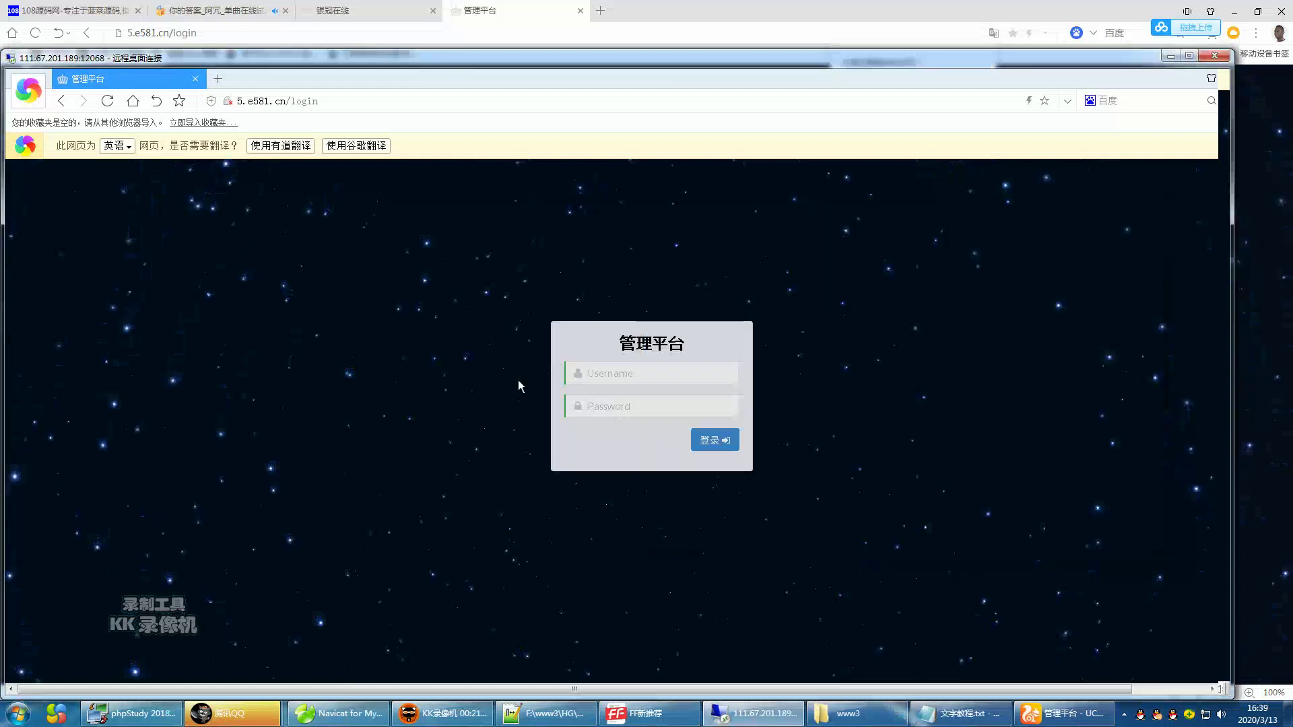
left_click(637, 374)
type("admin")
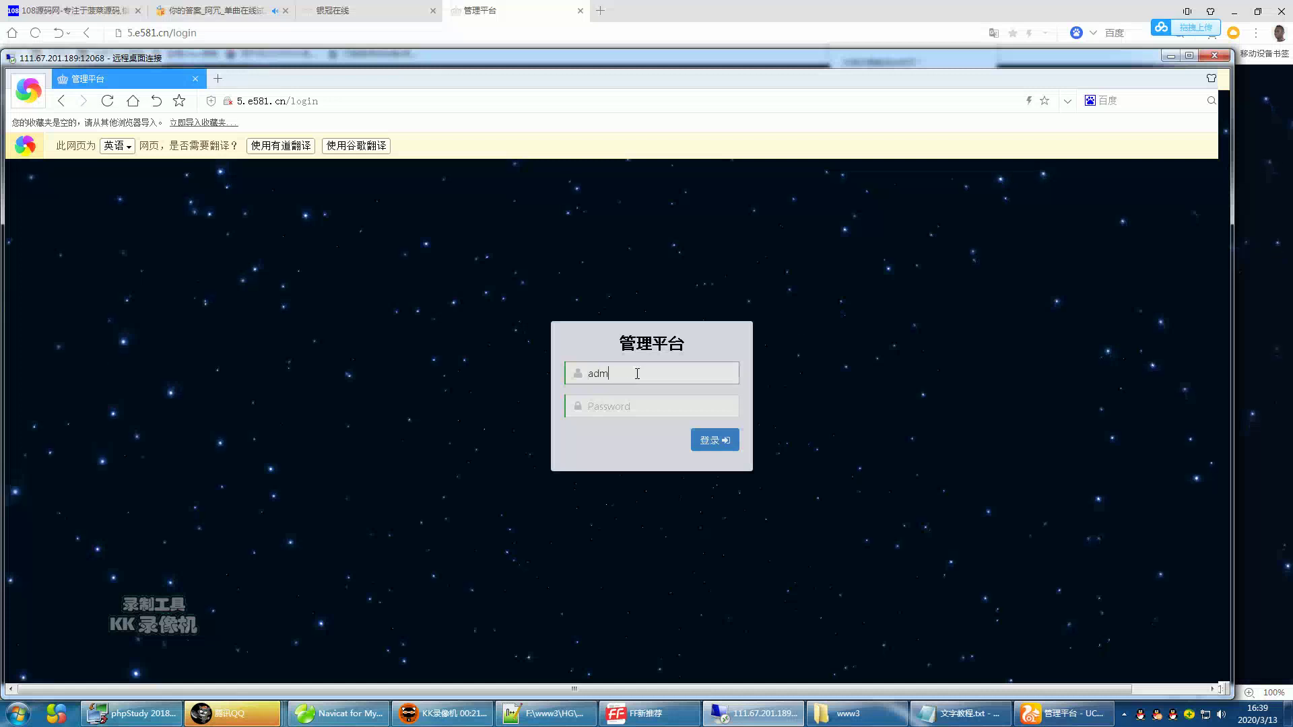
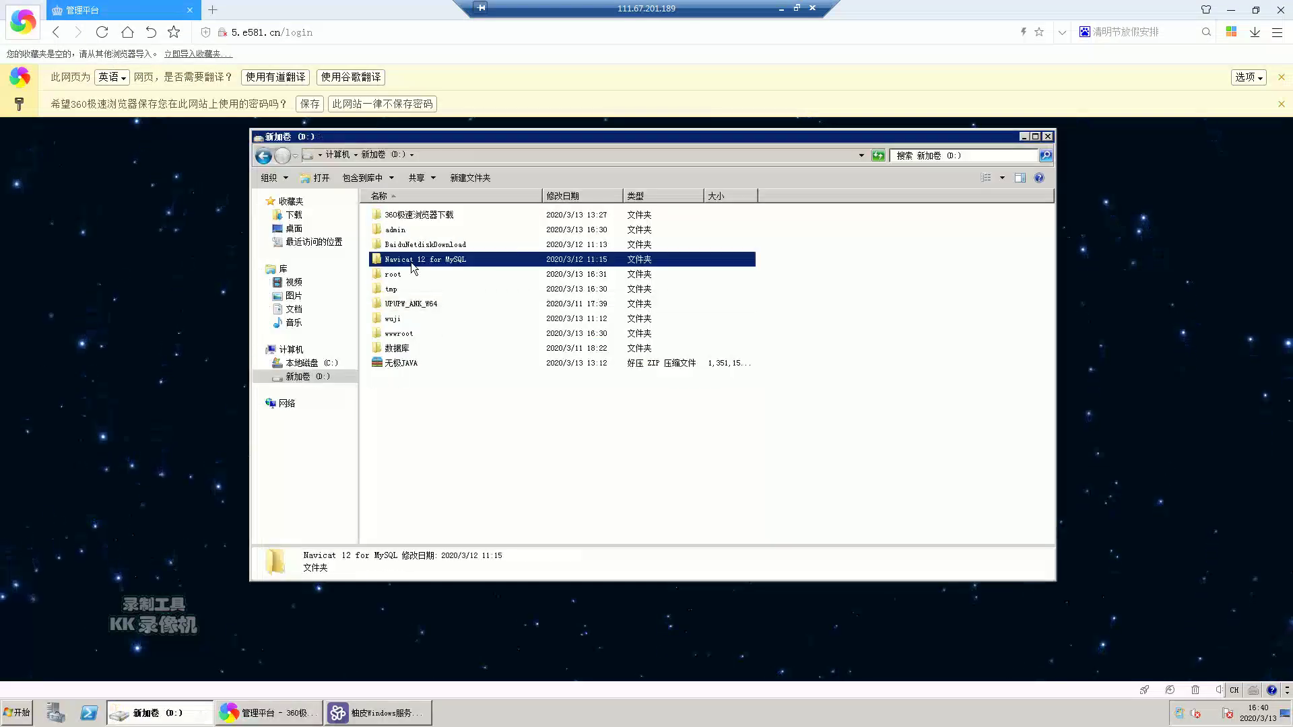
- Launch navicat.exe from the Navicat 12 for MySQL folder and continue as a trial user
scroll(423, 515, "down", 15)
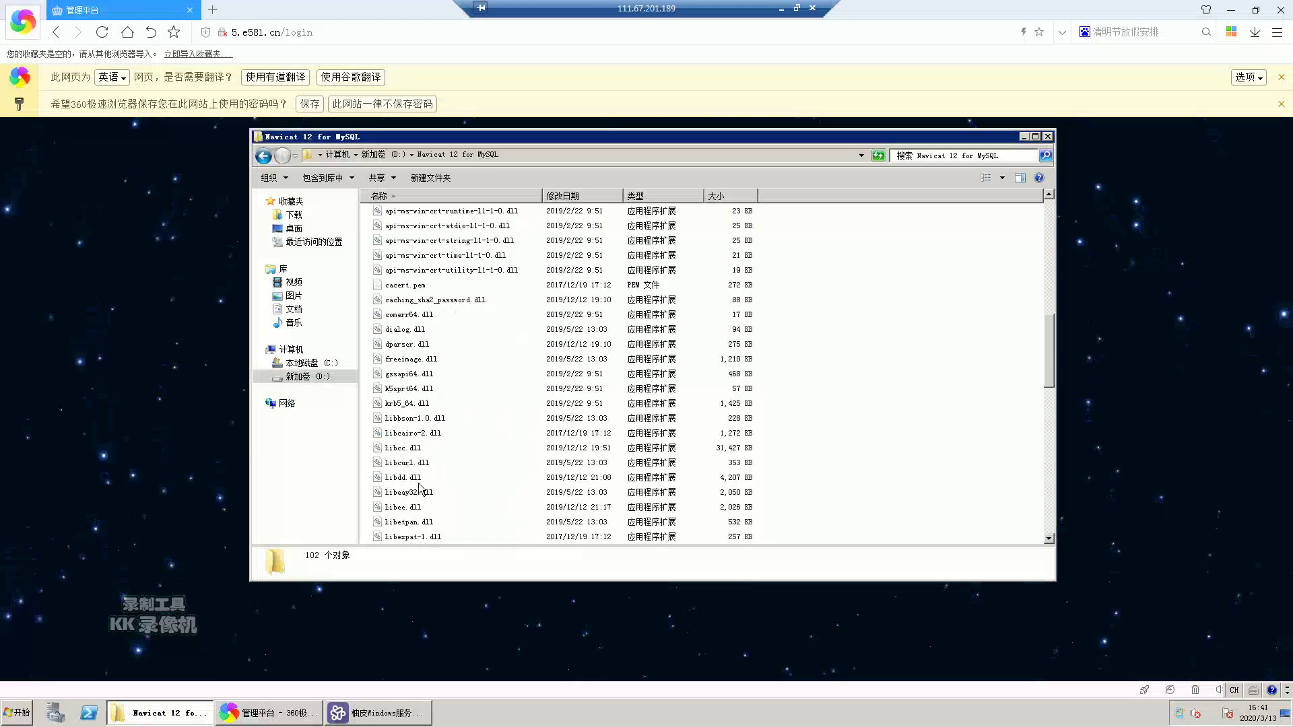
scroll(419, 490, "down", 5)
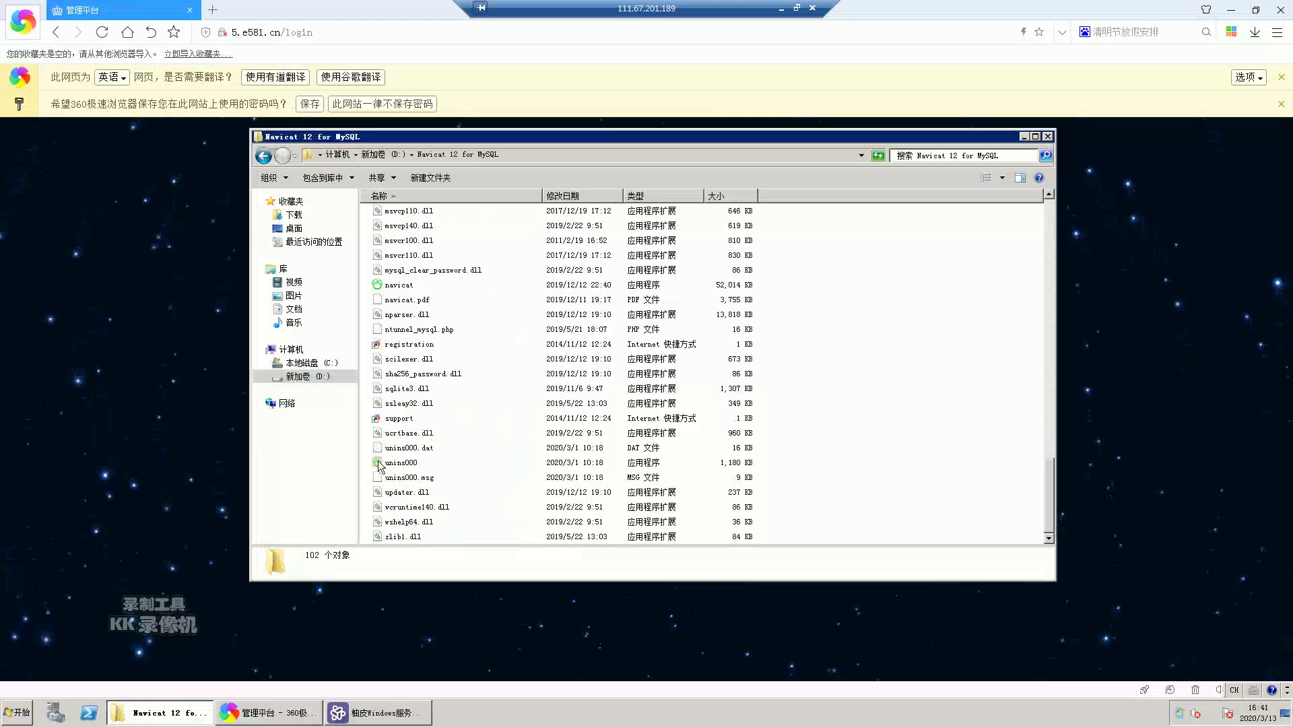
double_click(399, 329)
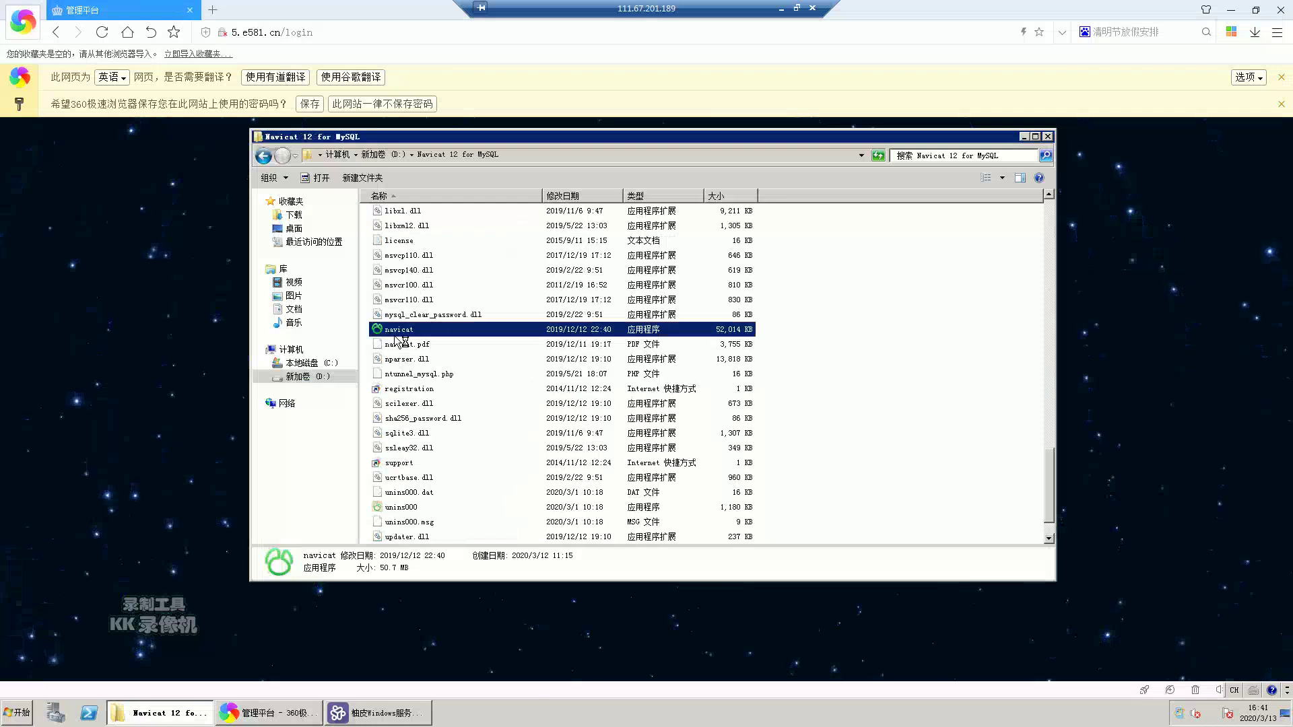
left_click(621, 410)
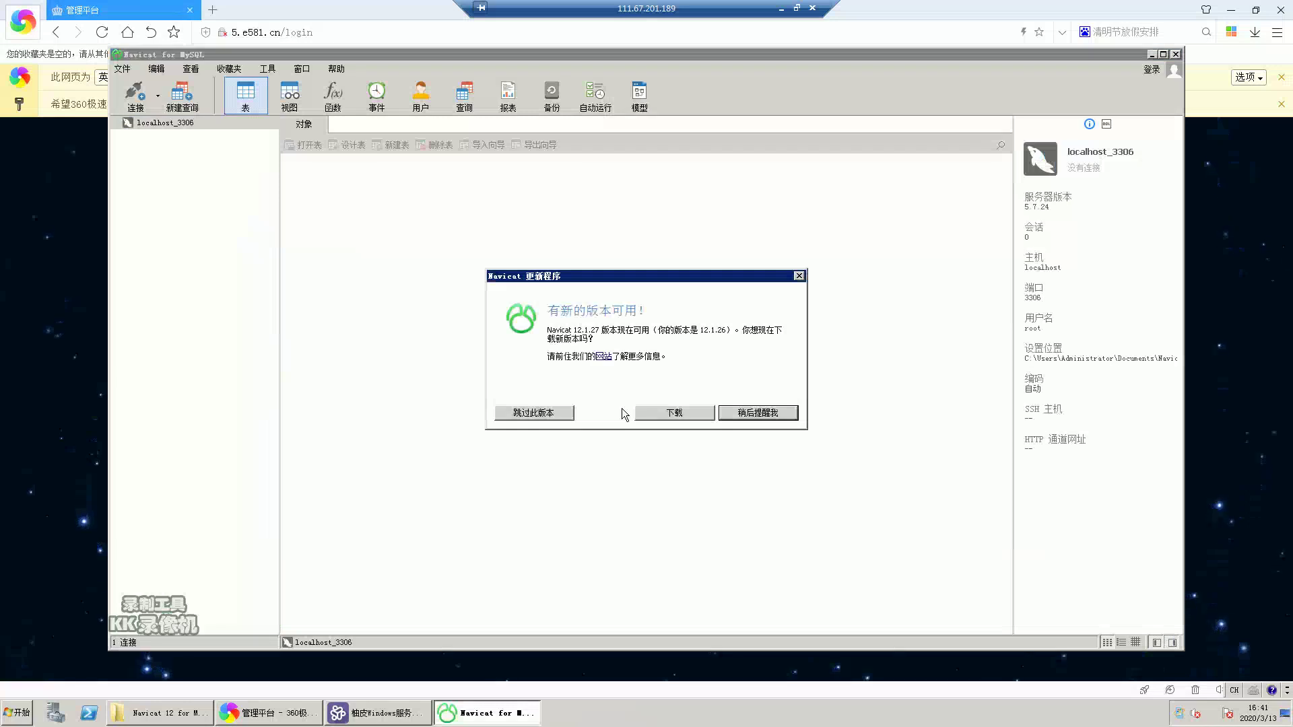
- Dismiss the update prompt, connect to localhost_3306 and open the ecai database
left_click(732, 412)
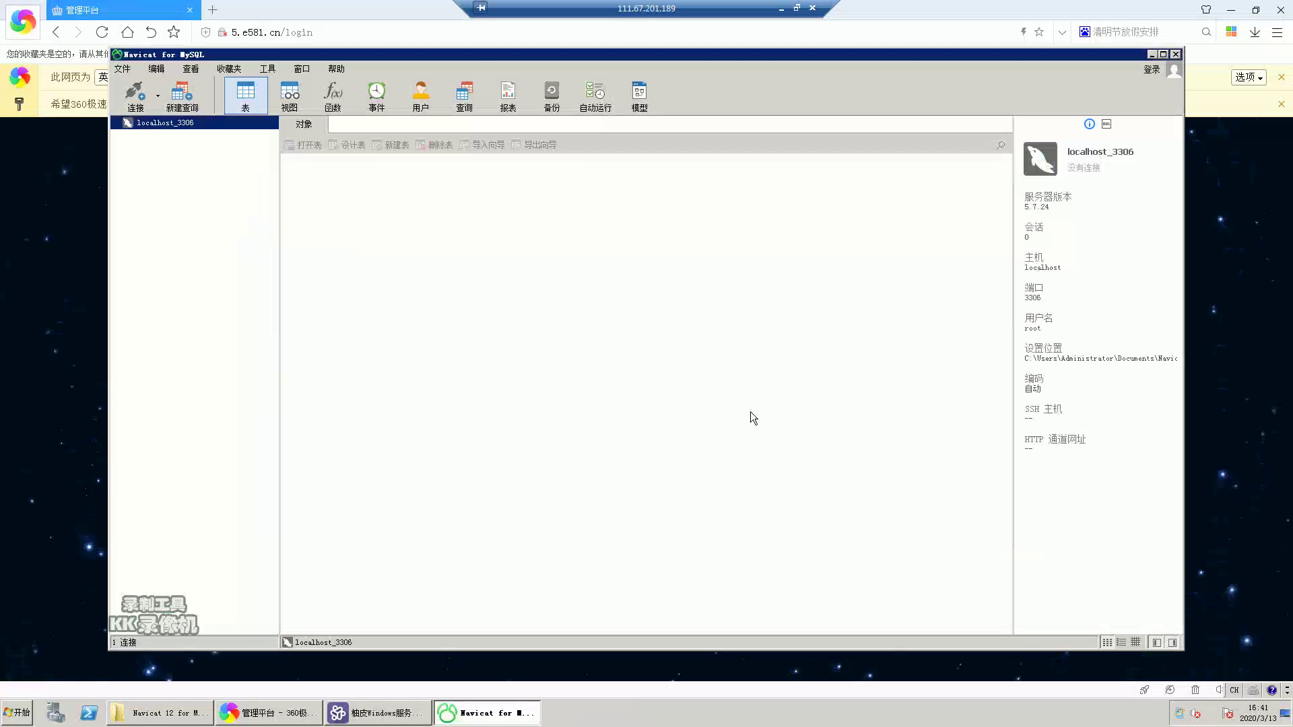
double_click(194, 125)
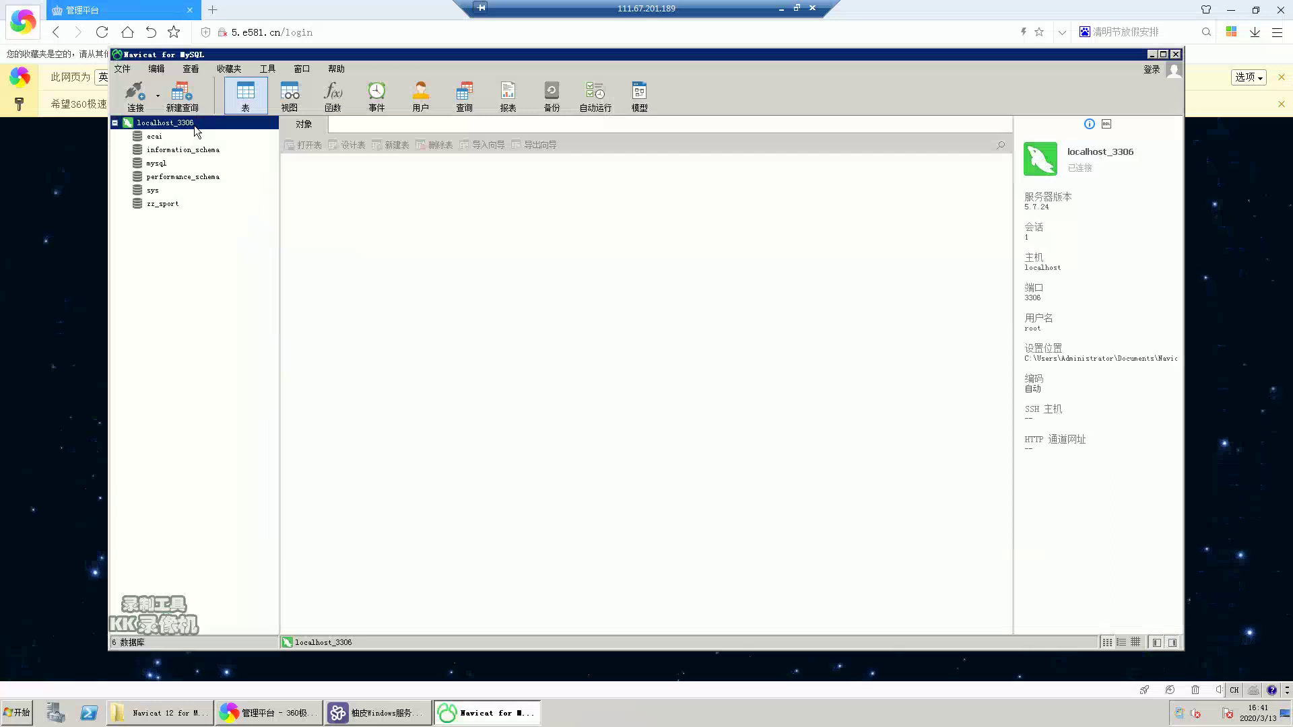
double_click(155, 136)
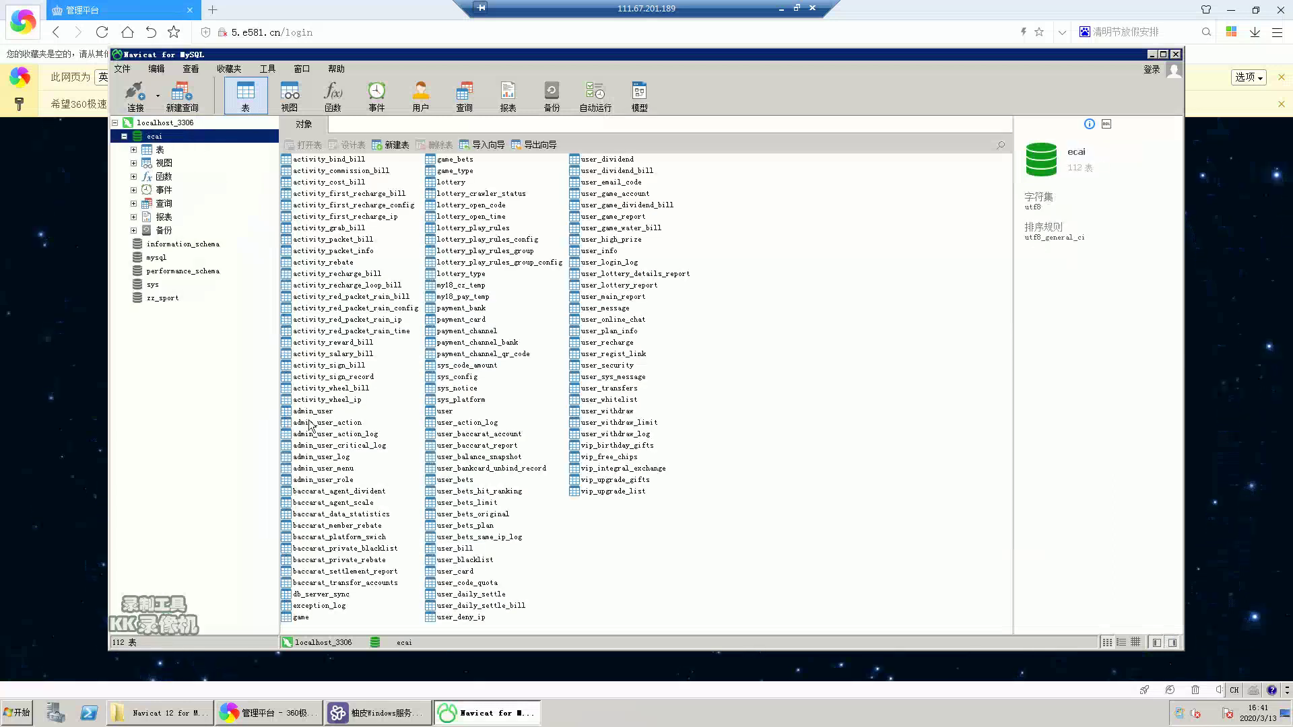
- Open the sys_config table from the ecai table list to view its 105 rows
left_click(781, 286)
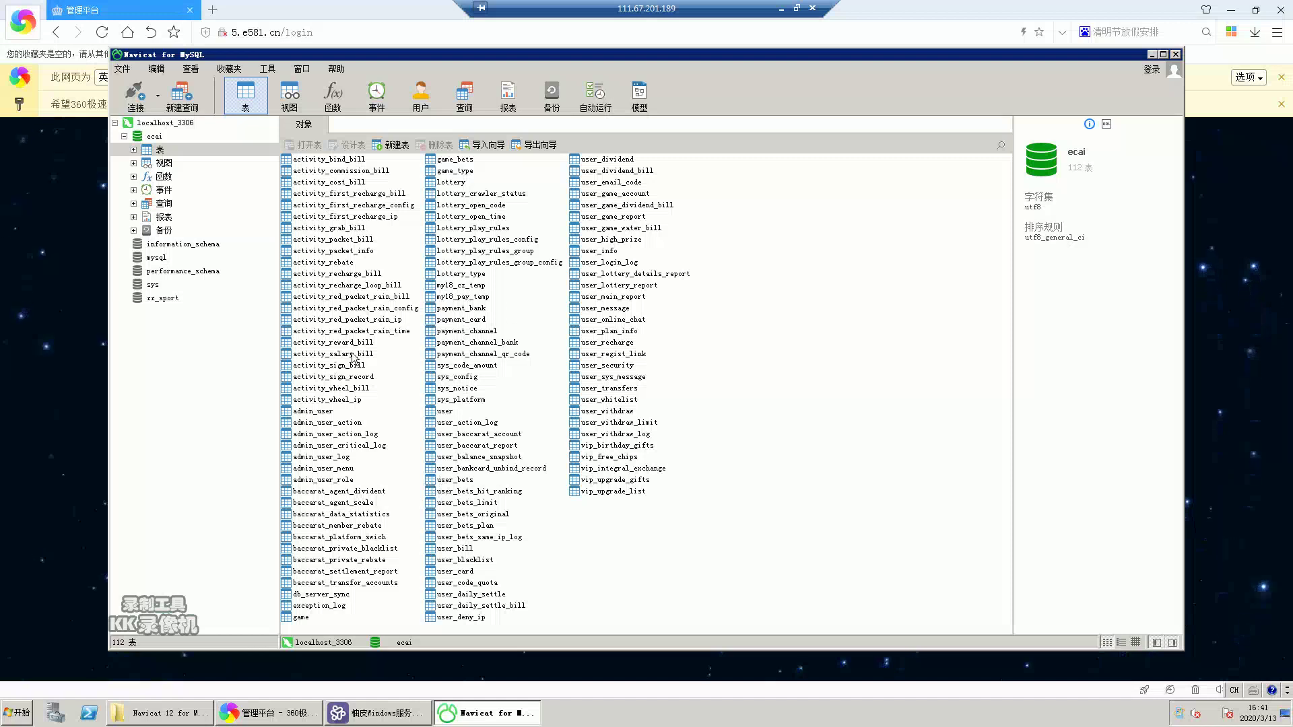
left_click(338, 445)
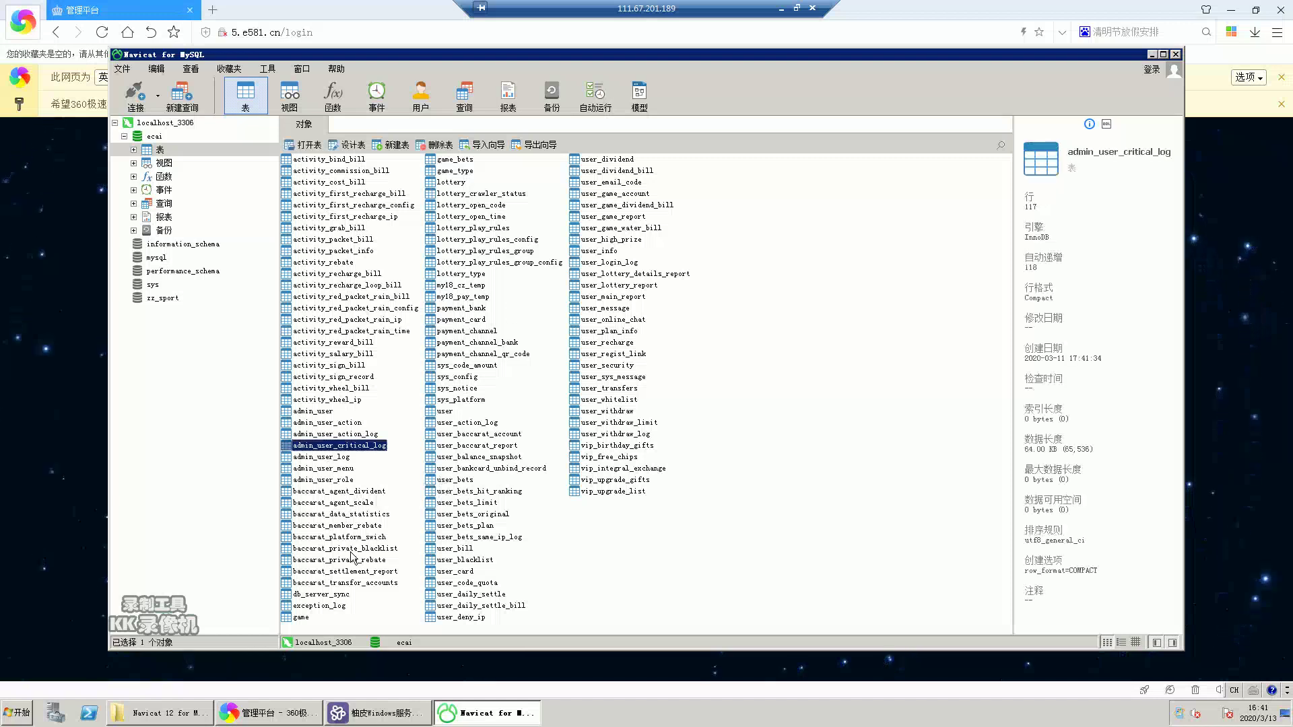
double_click(465, 377)
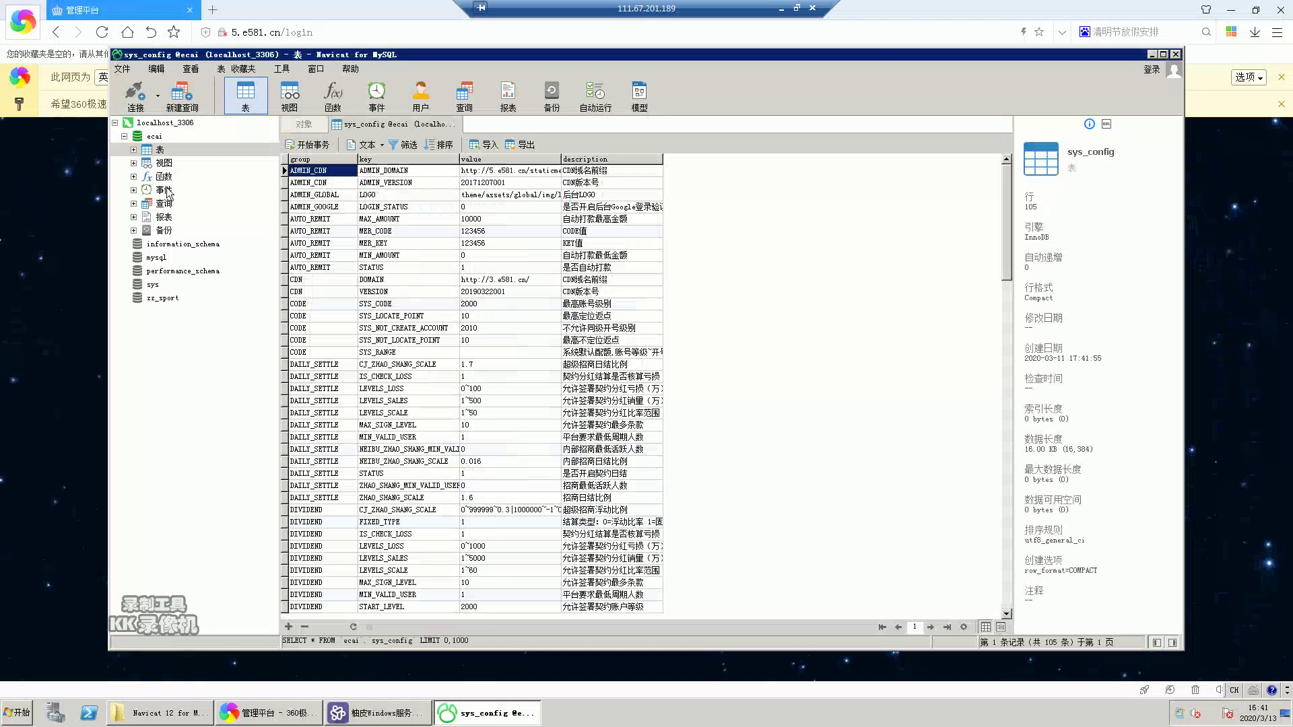
- Expand the ecai database's 表 category to list all its tables in the side tree
double_click(156, 138)
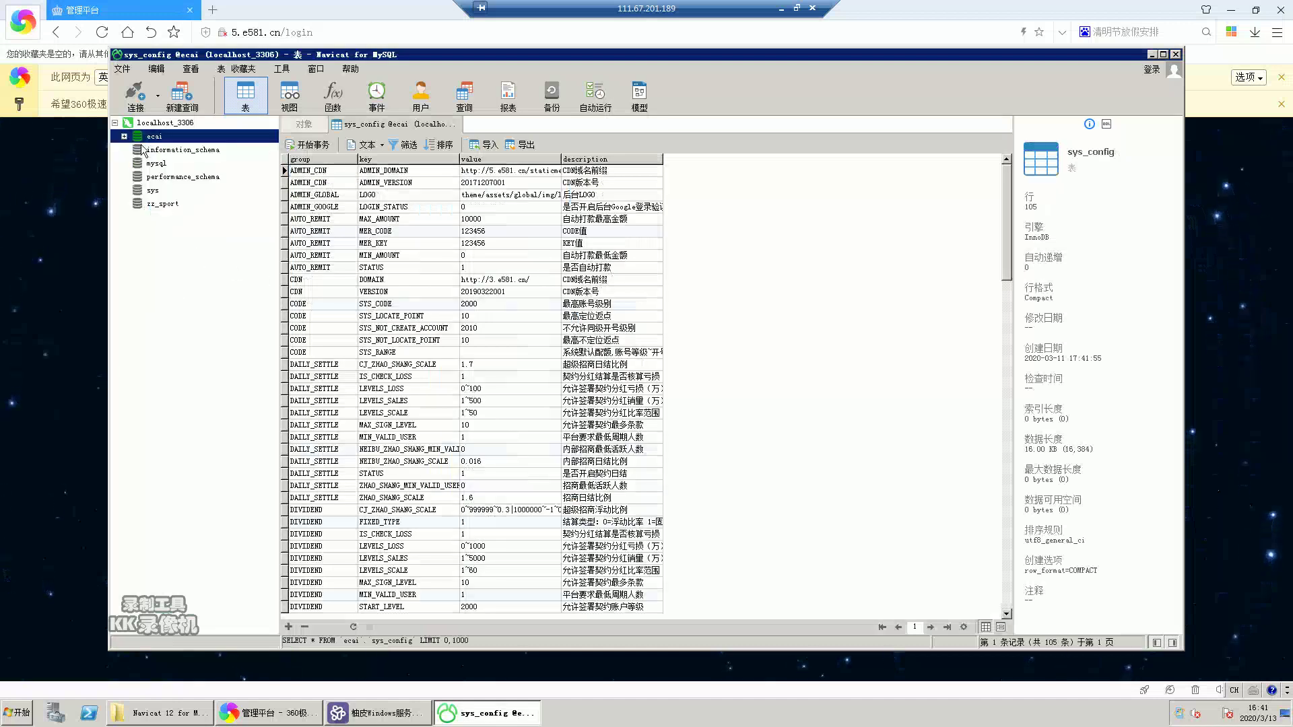
double_click(158, 139)
left_click(160, 150)
double_click(160, 151)
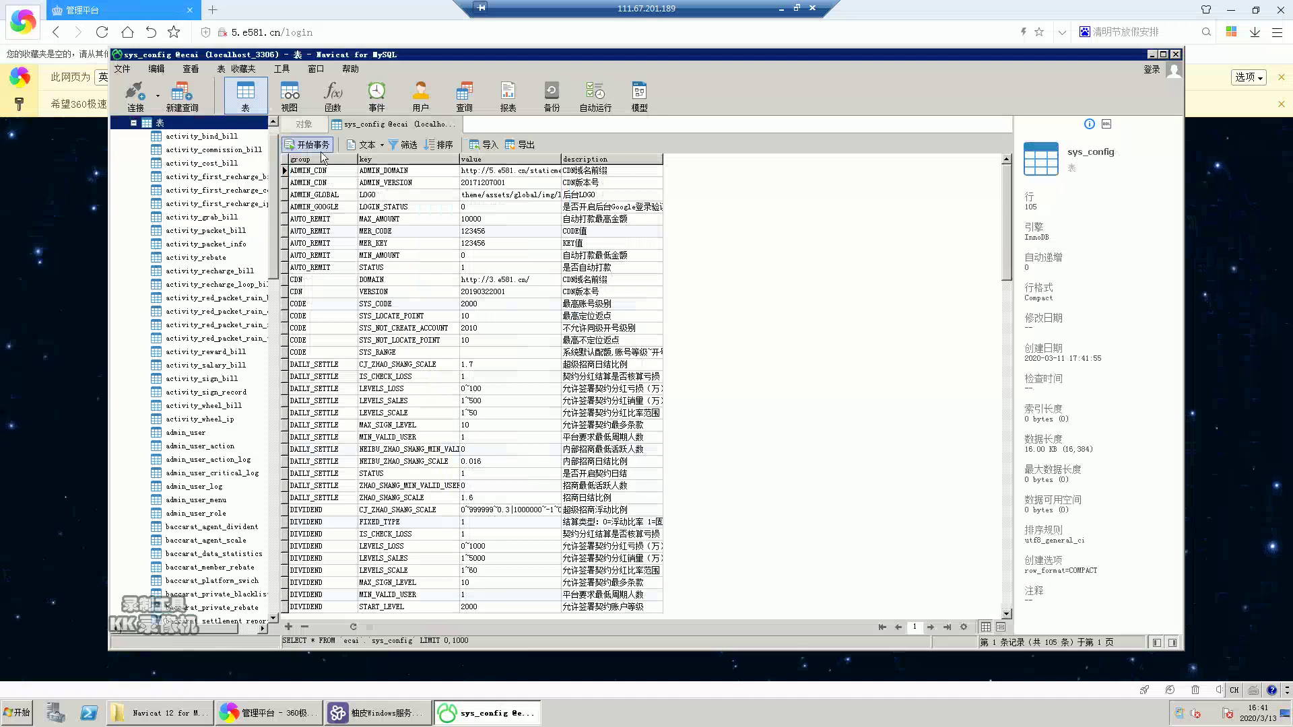
- Close the sys_config data tab and maximize the Navicat window
right_click(371, 125)
left_click(394, 142)
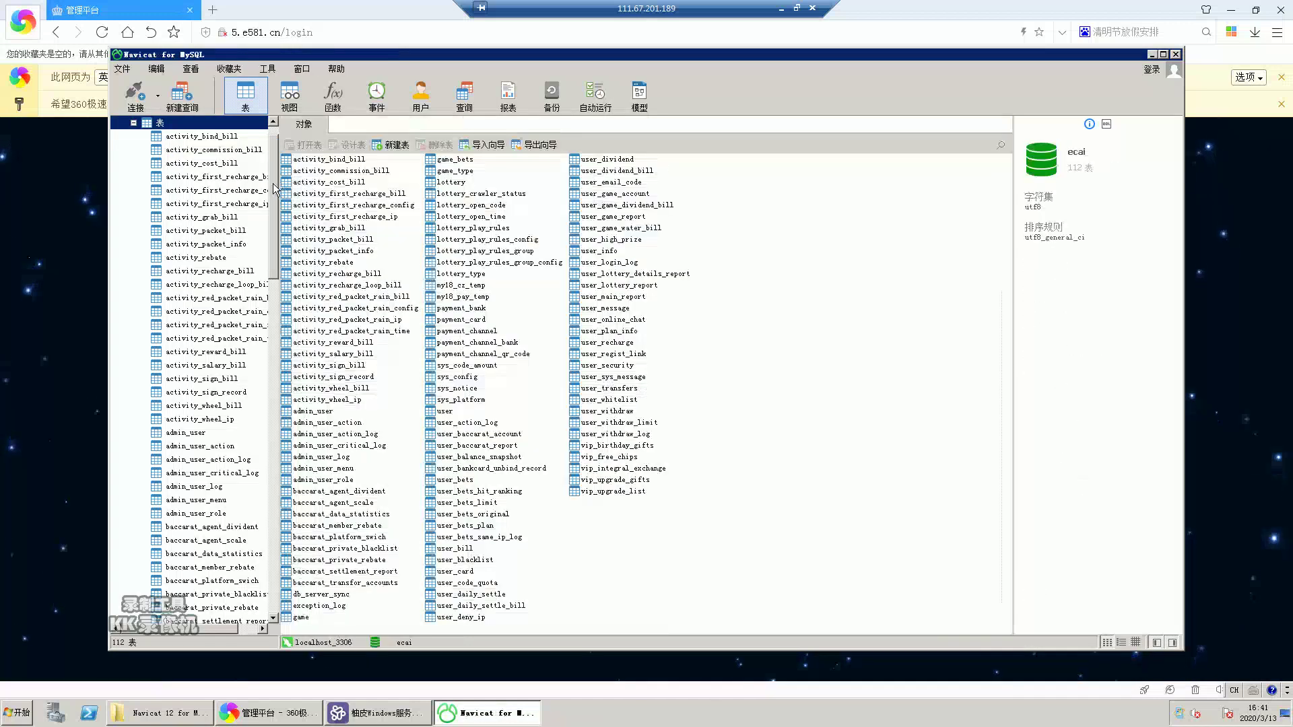
left_click(1162, 54)
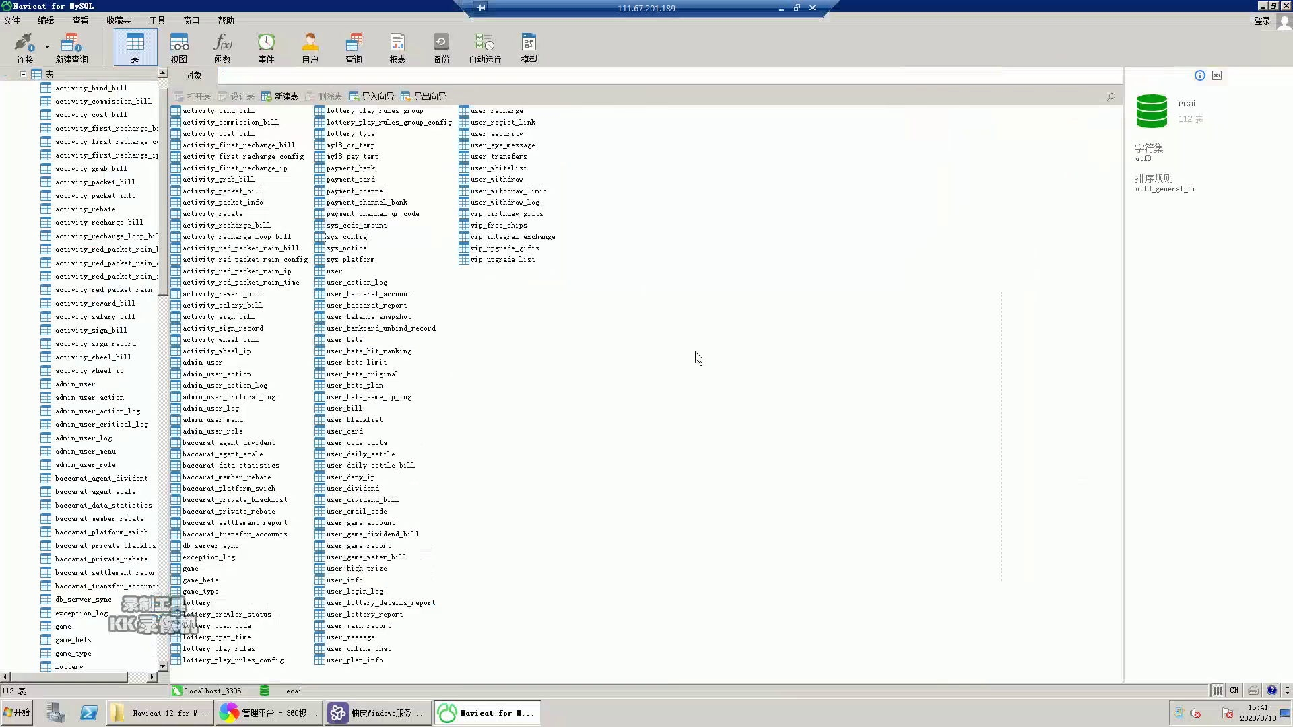
- Open the user_card table to view its columns, which hold no data rows
left_click(94, 114)
scroll(104, 170, "up", 1)
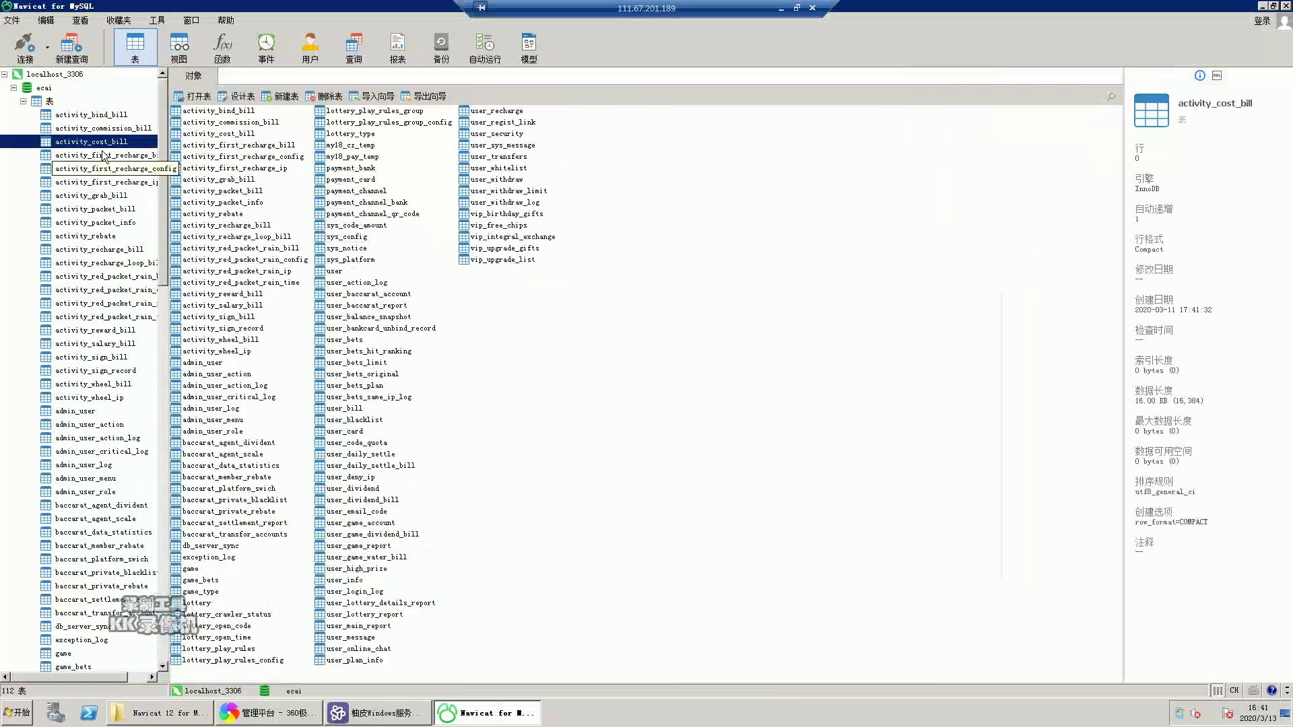
scroll(101, 374, "down", 9)
scroll(105, 450, "down", 10)
double_click(79, 387)
scroll(95, 445, "down", 5)
scroll(96, 460, "up", 11)
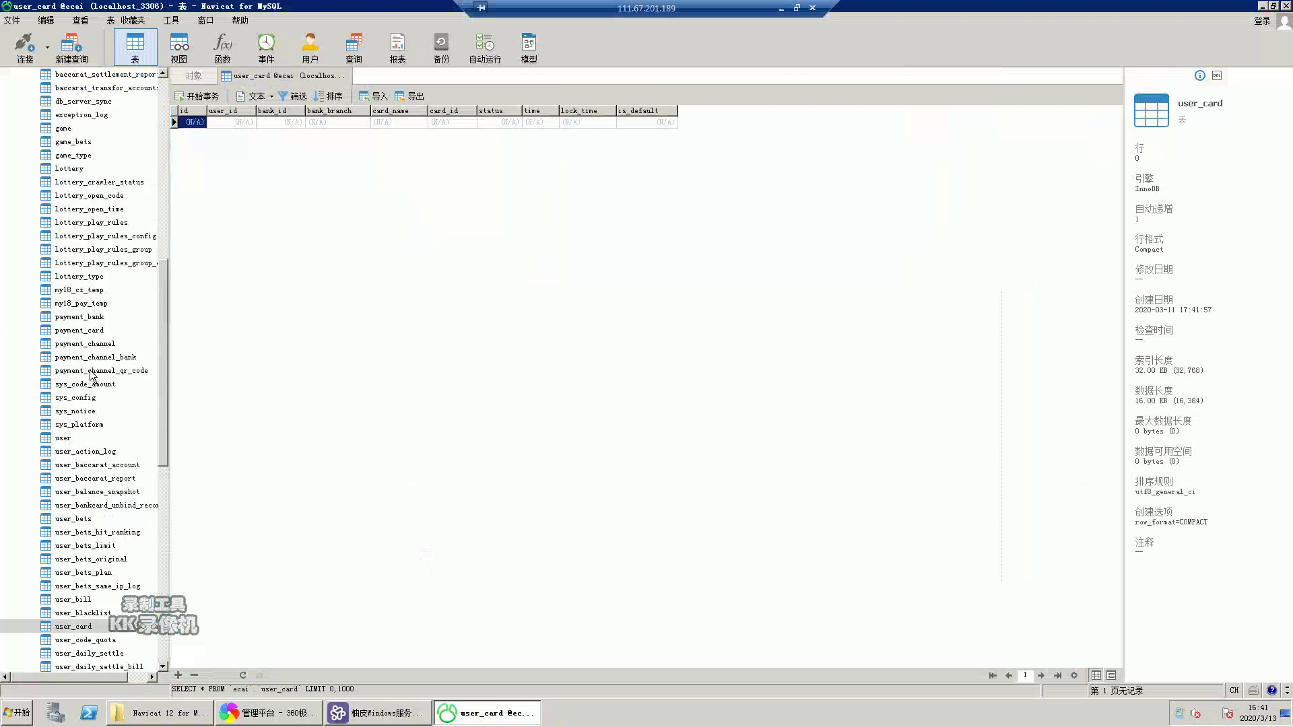
scroll(92, 375, "up", 4)
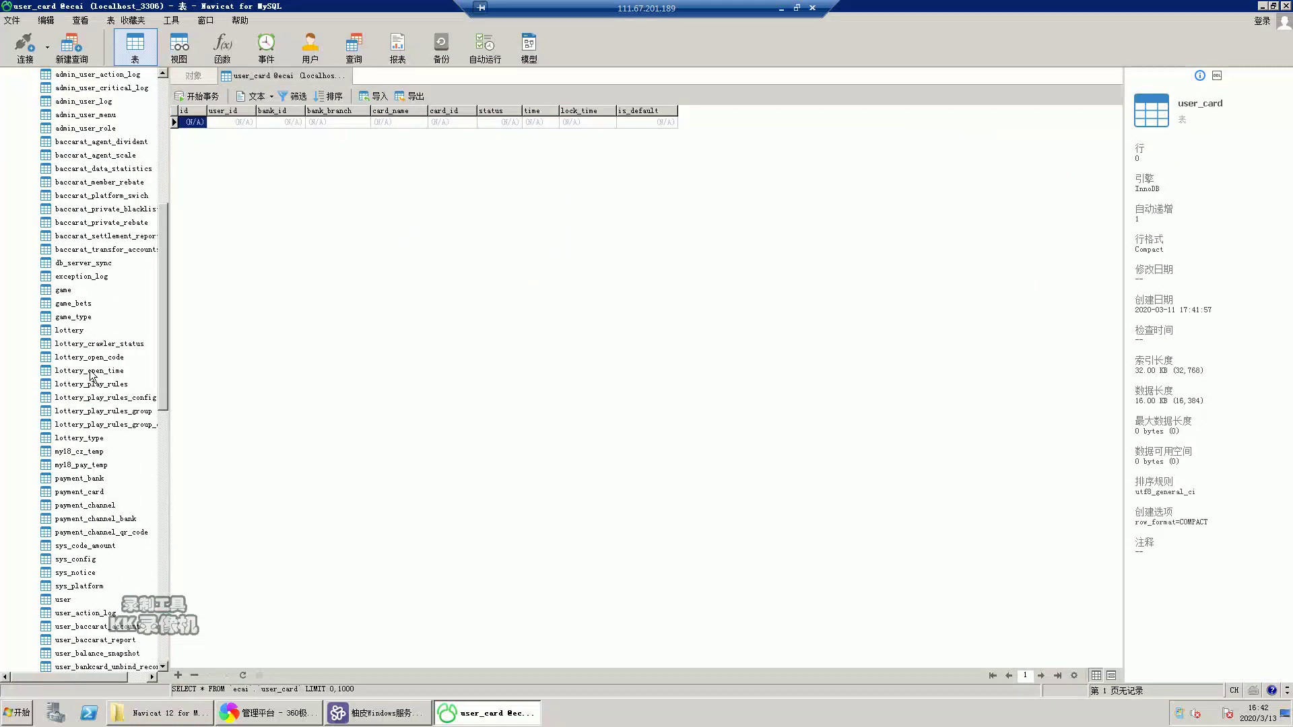
scroll(93, 376, "up", 9)
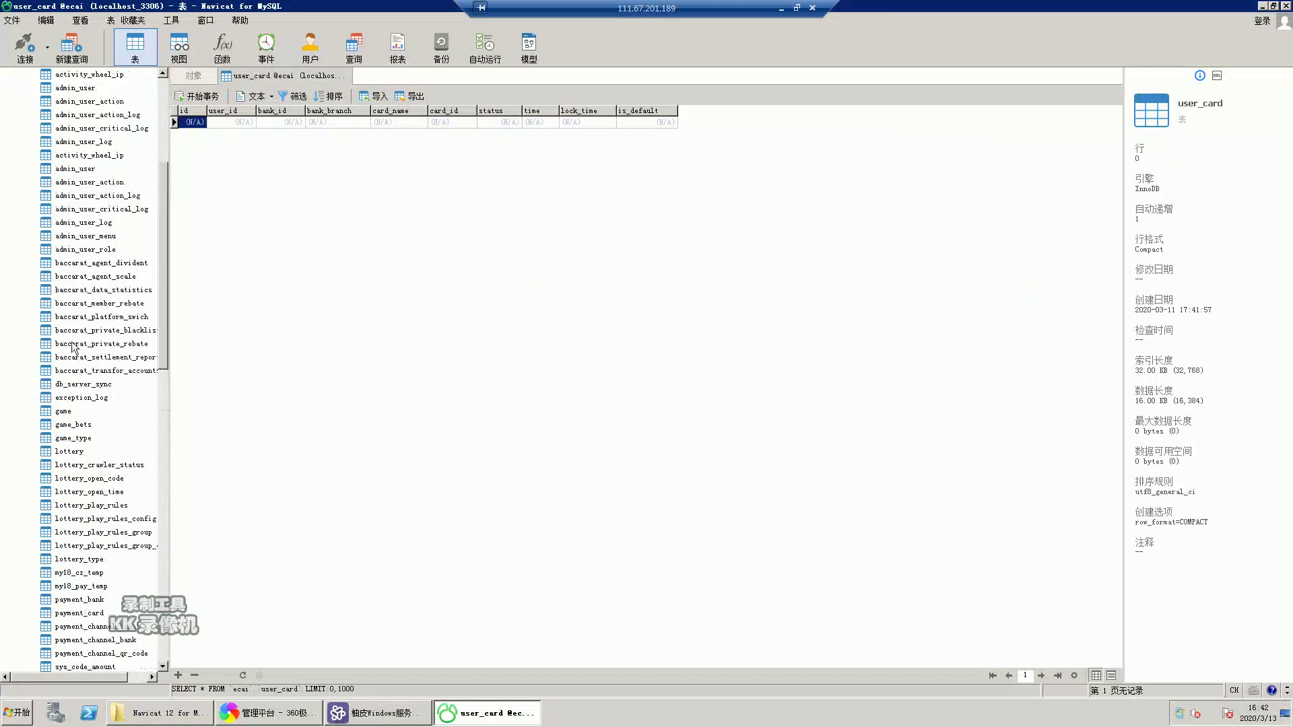
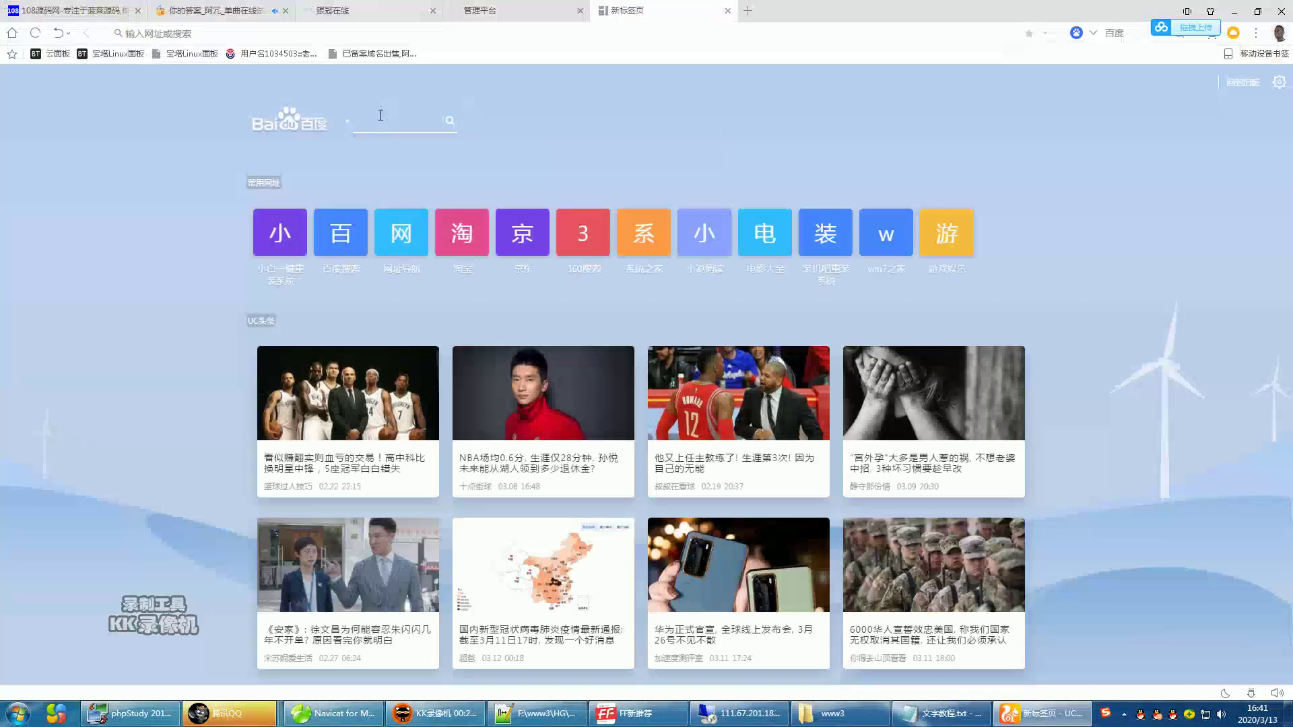
- Search Baidu for 'md5解密' and open the cmd5.com result from the top of the list
left_click(380, 115)
type("md")
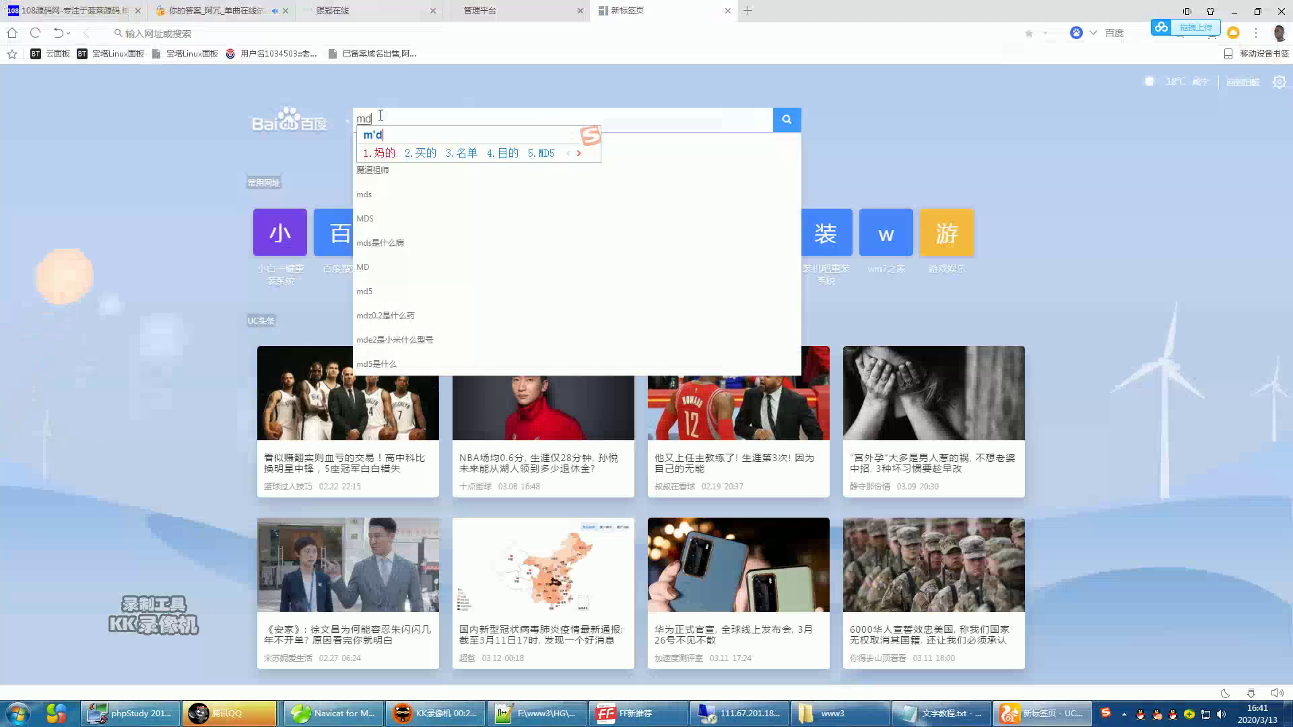
type("5jiemi")
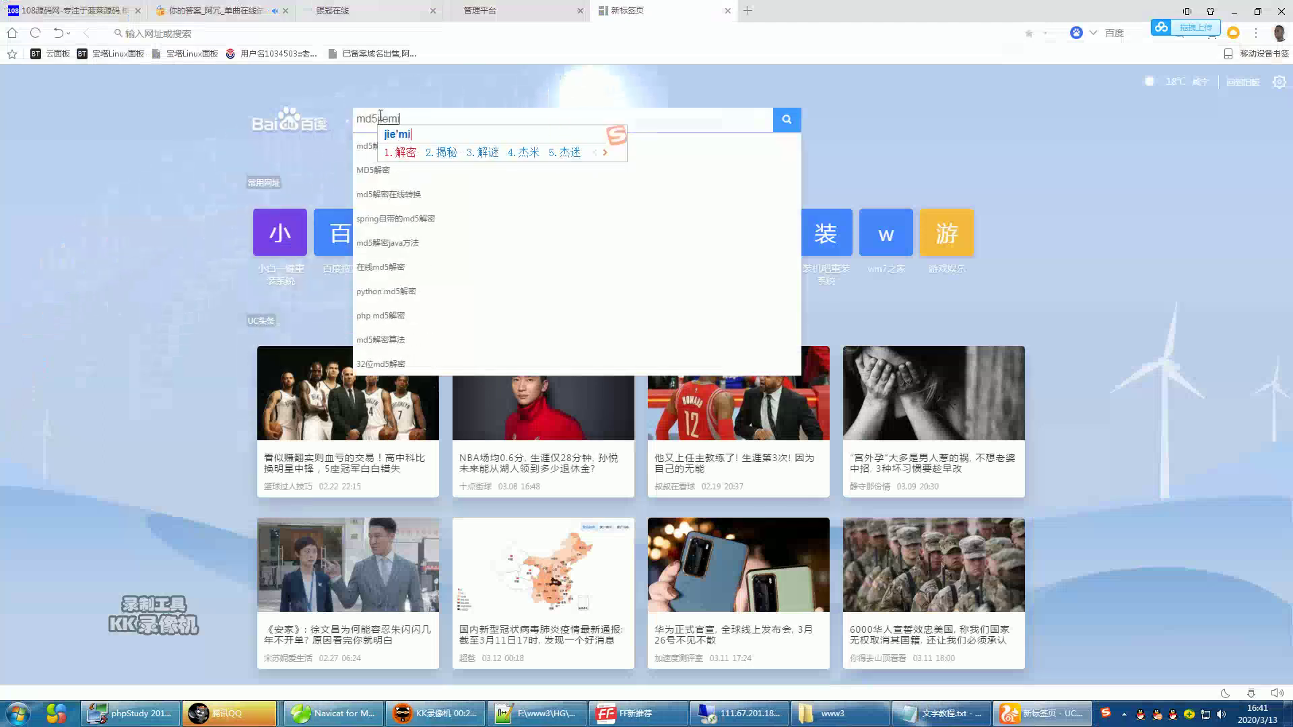
key("space")
key("Return")
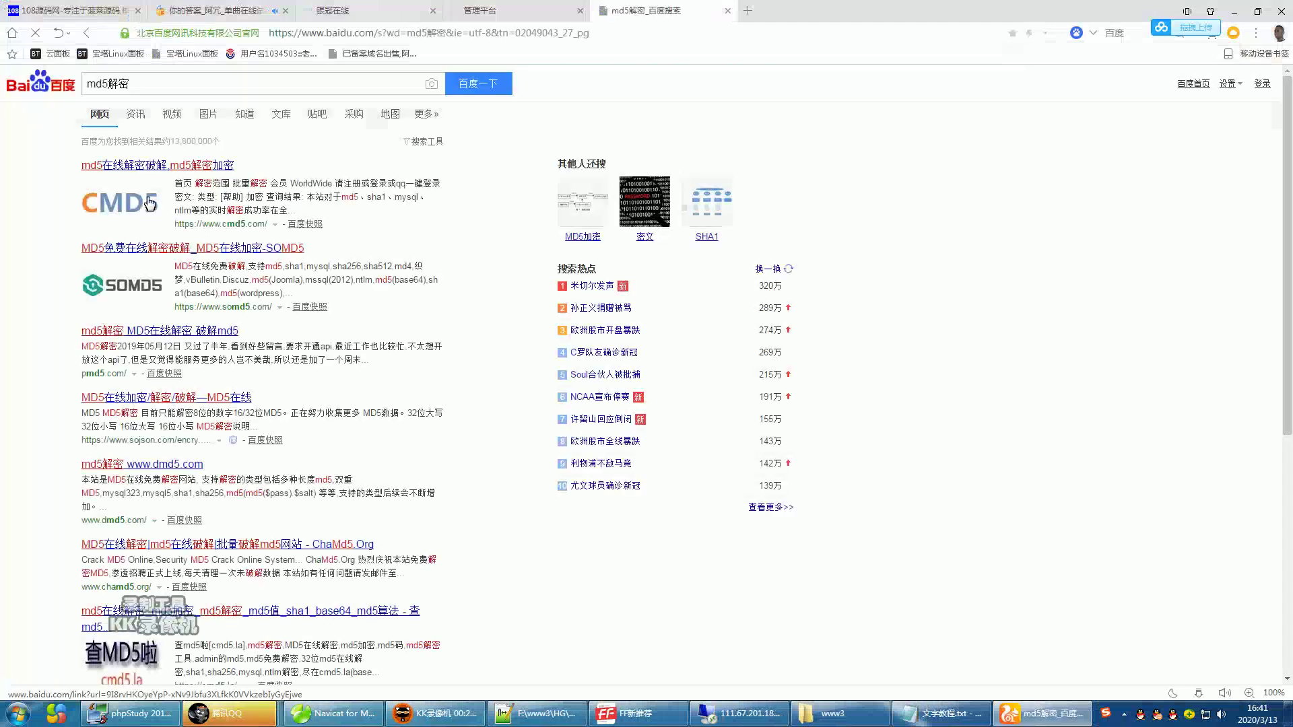
left_click(196, 168)
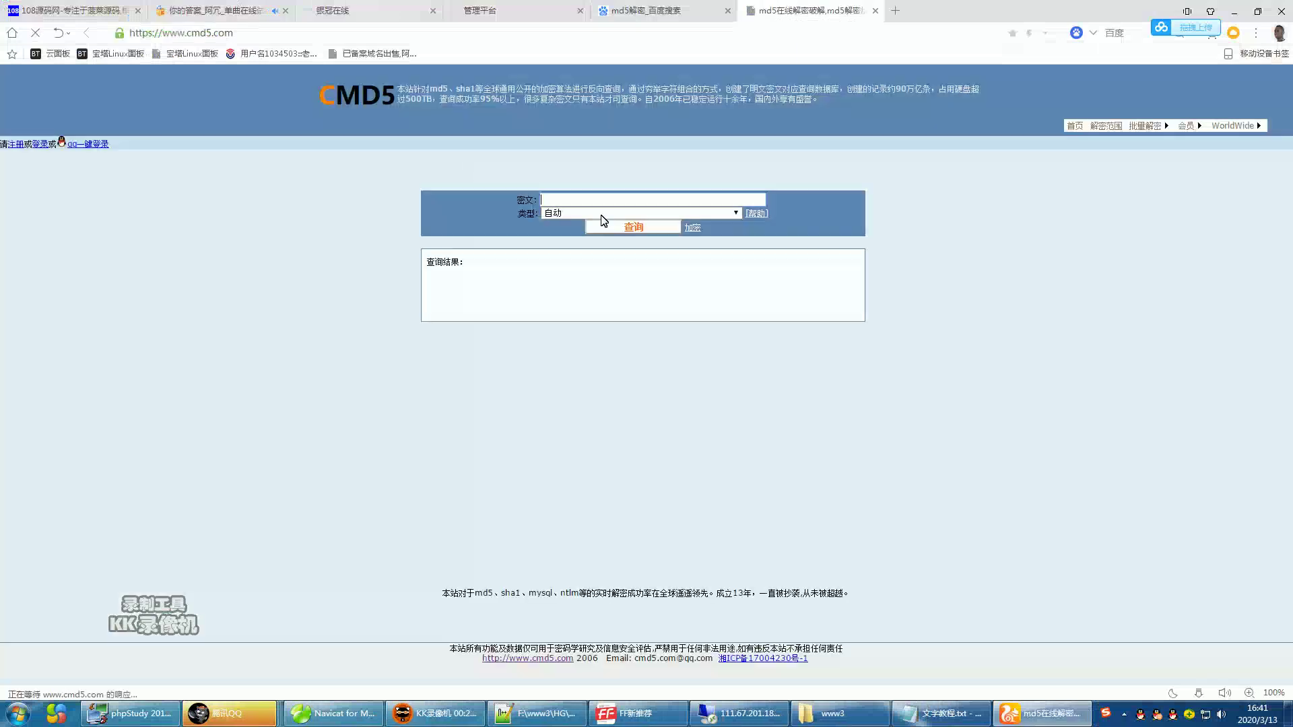
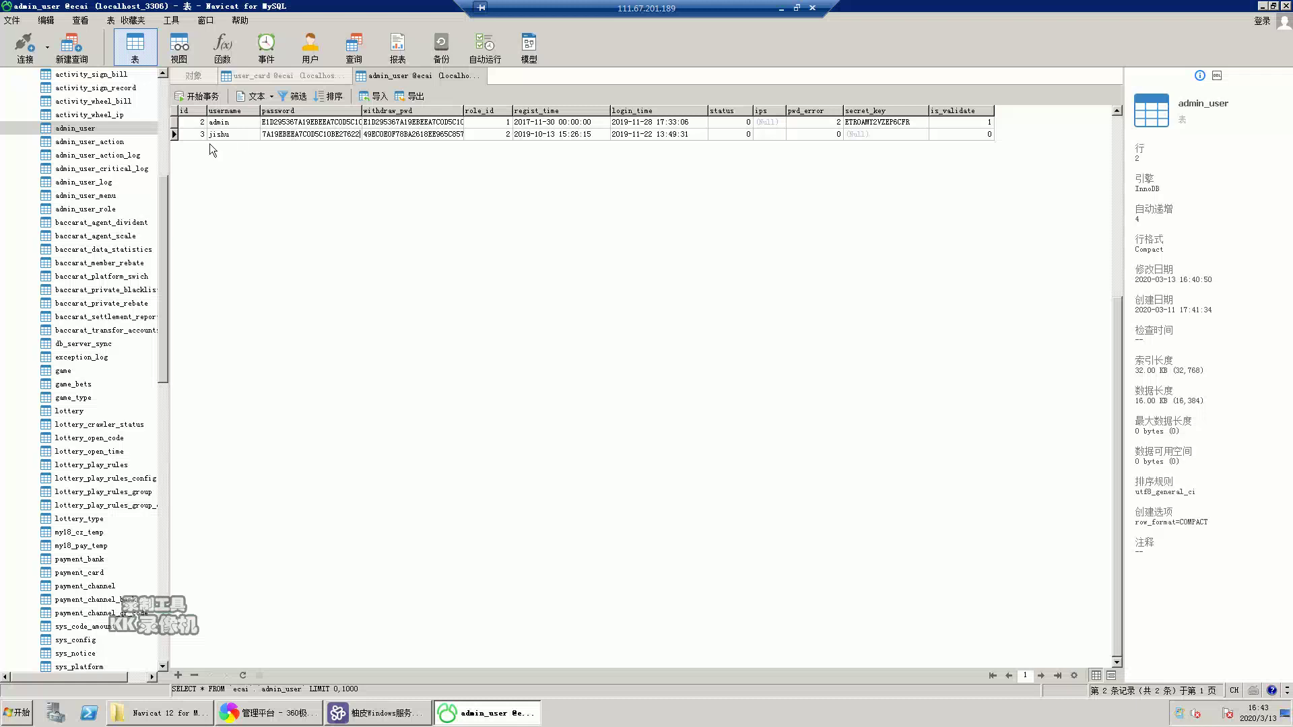
- Put admin's password hash into jishu's password cell in the admin_user grid
left_click_drag(162, 224, 167, 117)
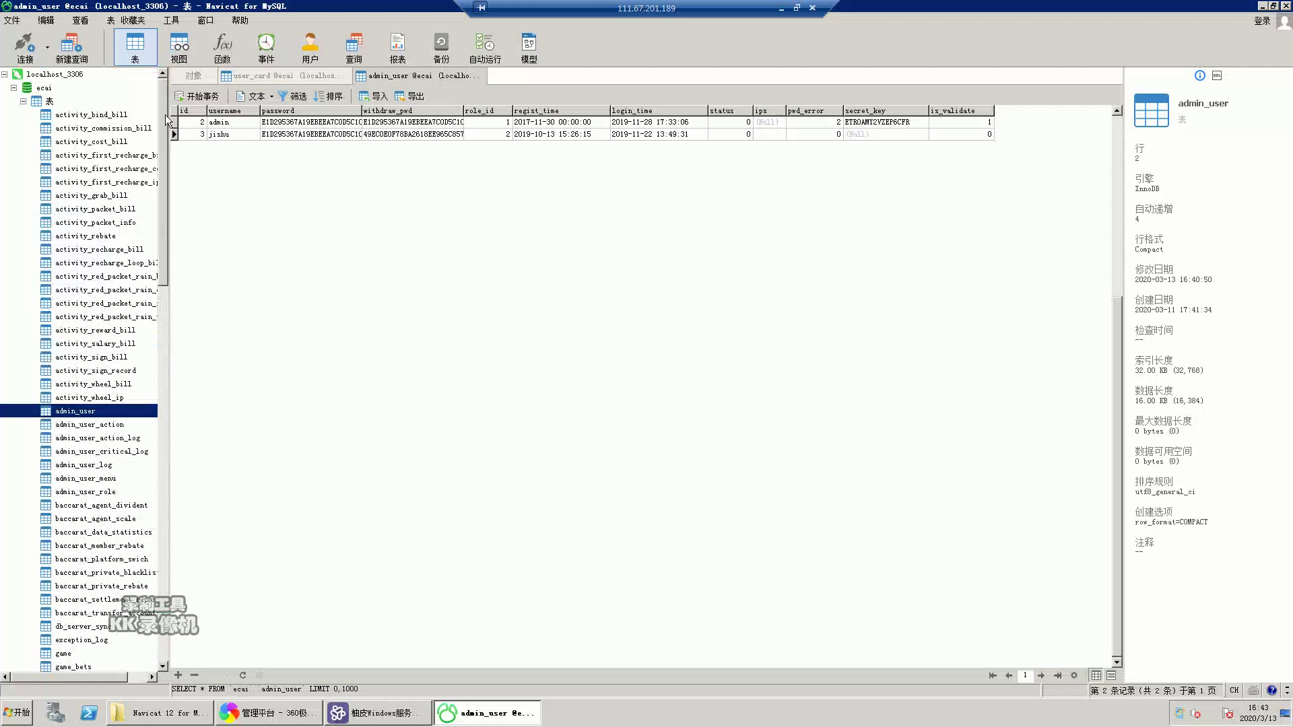
key("Up")
key("Up")
key("Down")
key("Down")
- Open the activity_wheel_ip table, then bring the admin_user table back to the front
left_click(89, 401)
double_click(89, 400)
double_click(89, 411)
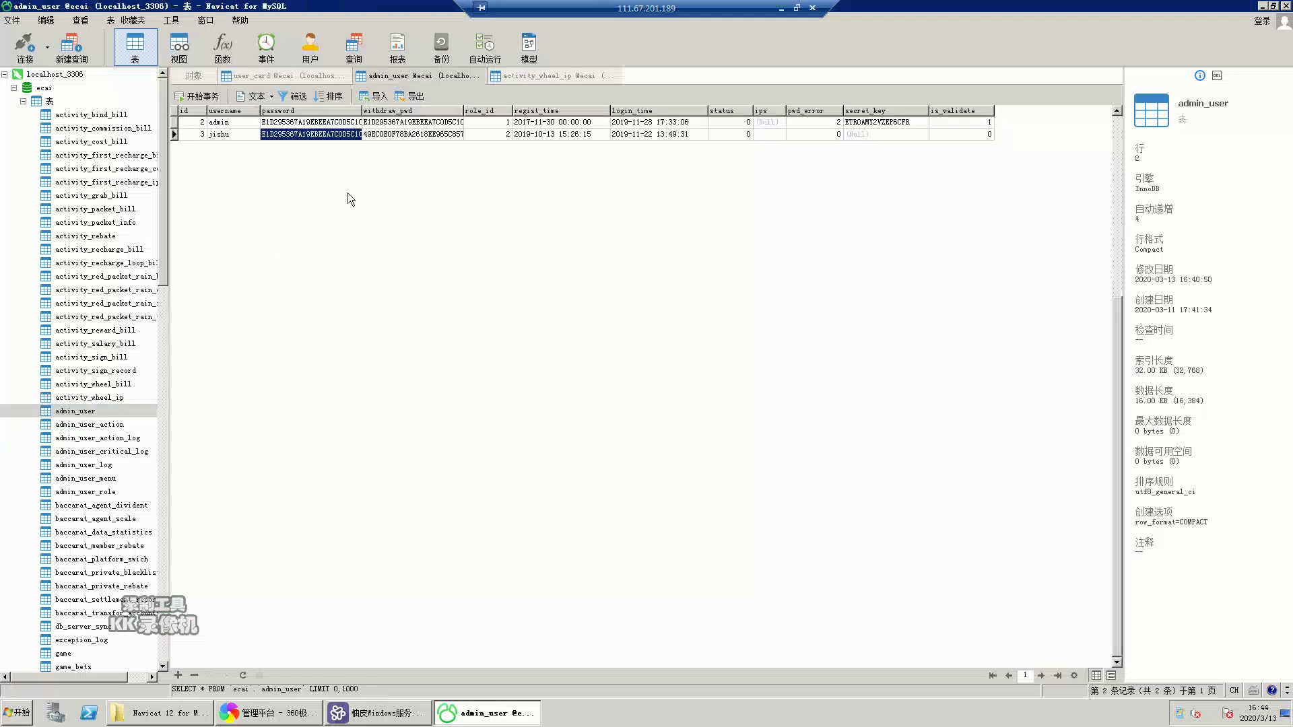
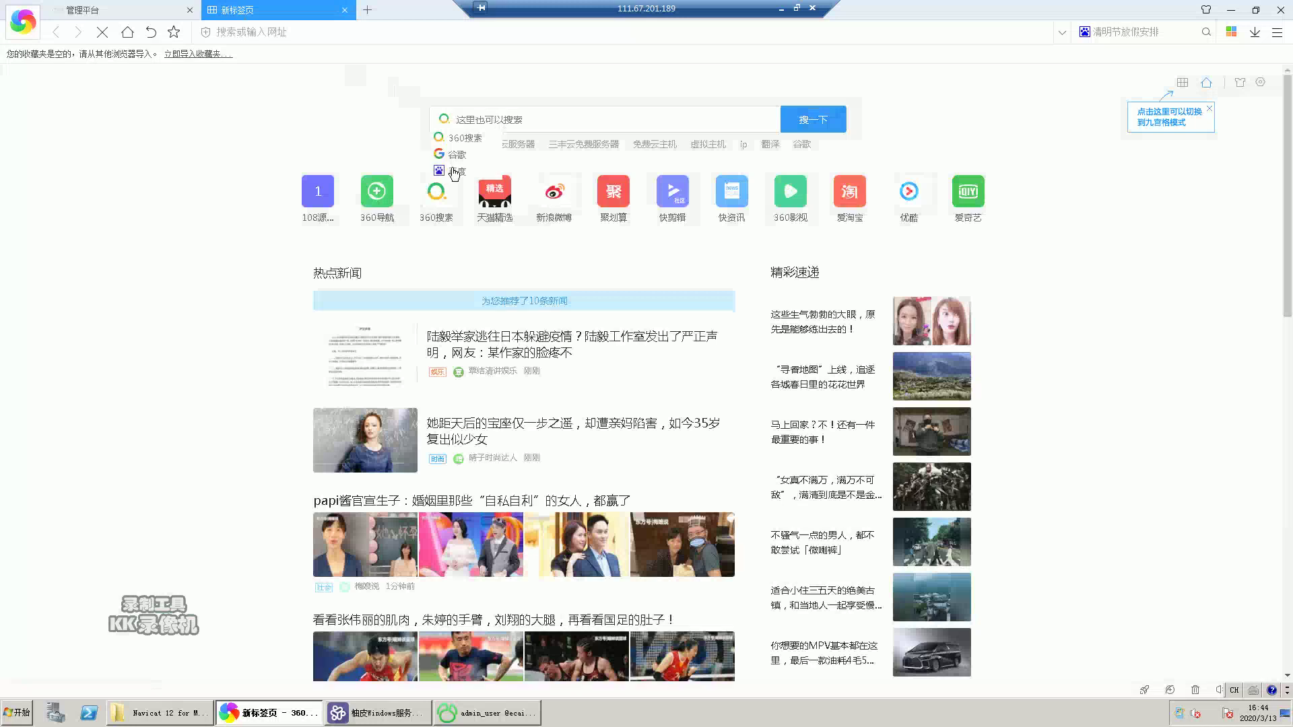
- Search Baidu for 'admin' from the new tab page's search box
left_click(488, 112)
type("ad")
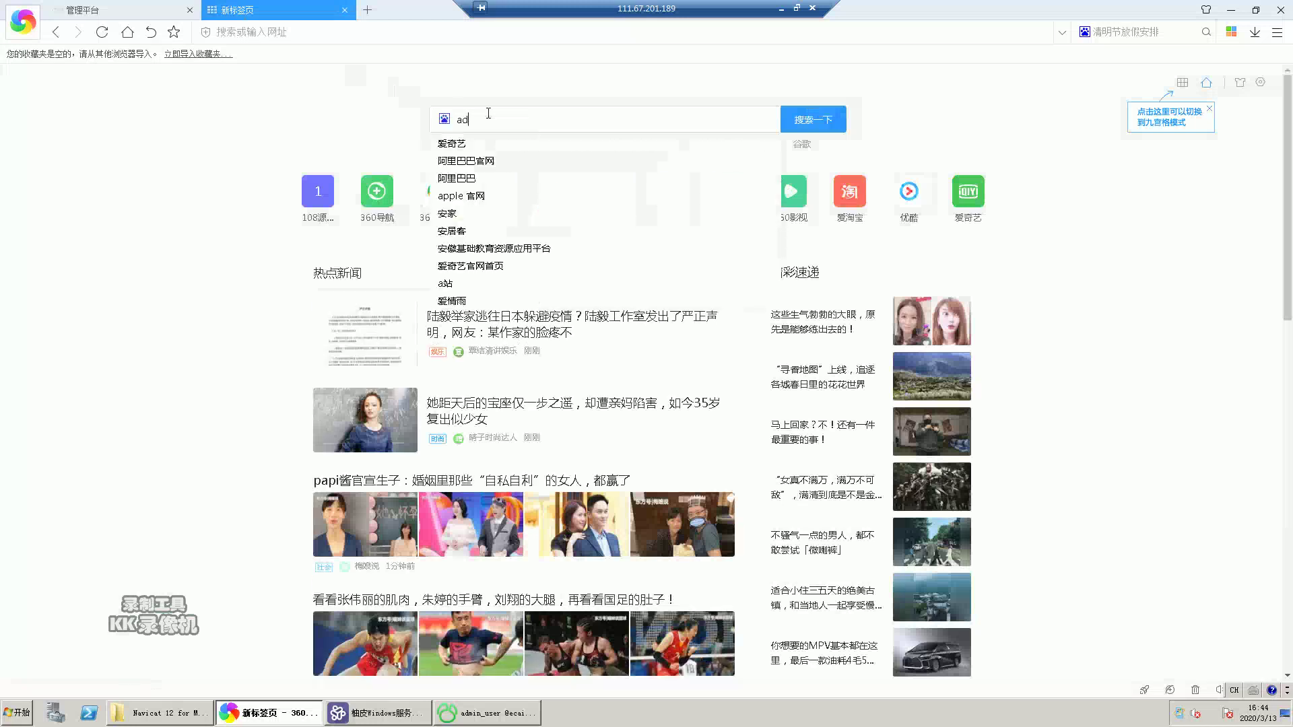
type("min")
key("Return")
left_click(142, 84)
- Append and delete 'jiami' on the admin query, switch to Chinese input, and restore the remote desktop window
type("jiami")
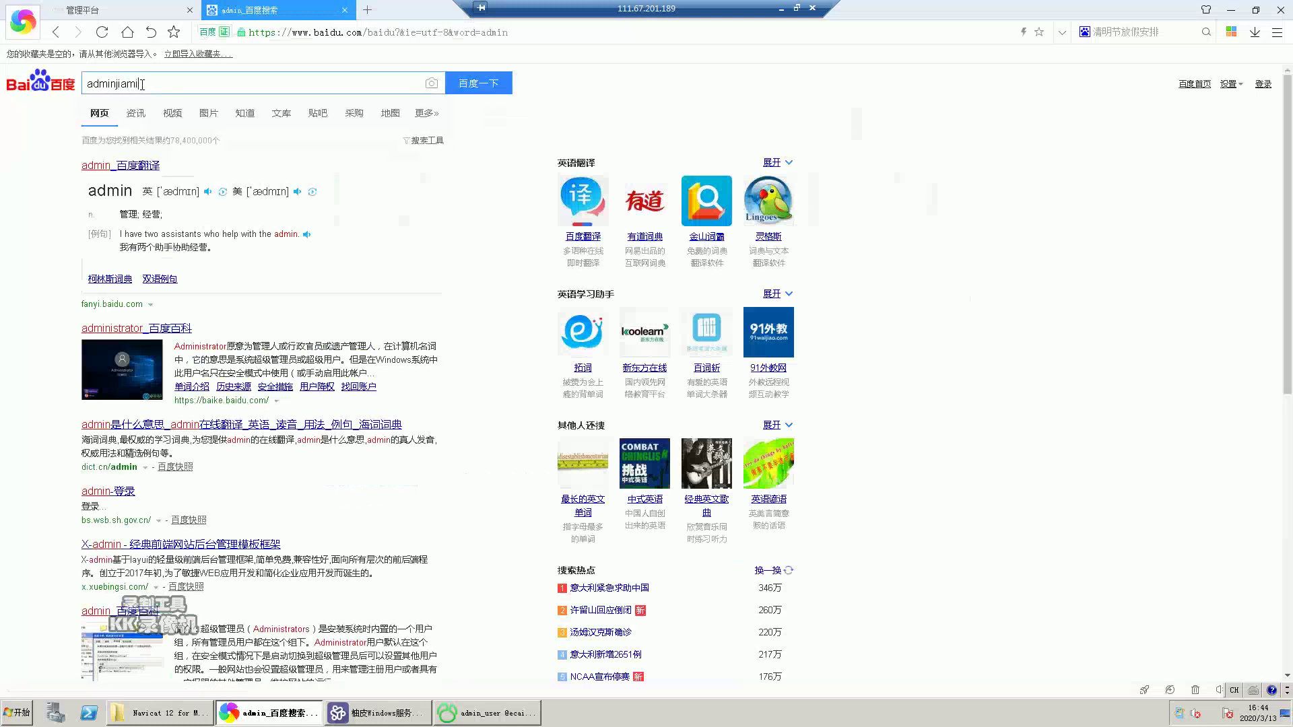
key("BackSpace")
key("BackSpace")
key("BackSpace")
key("BackSpace")
type("jiami")
key("BackSpace")
key("BackSpace")
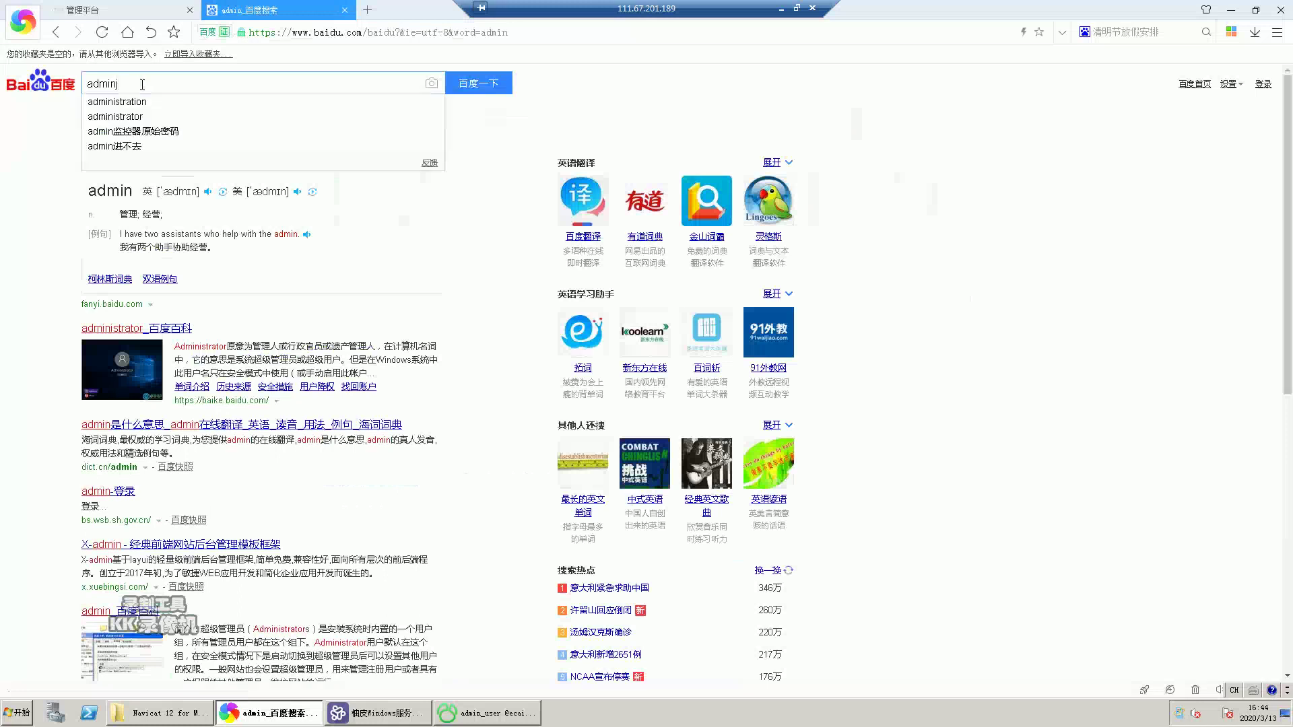
key("ctrl+space")
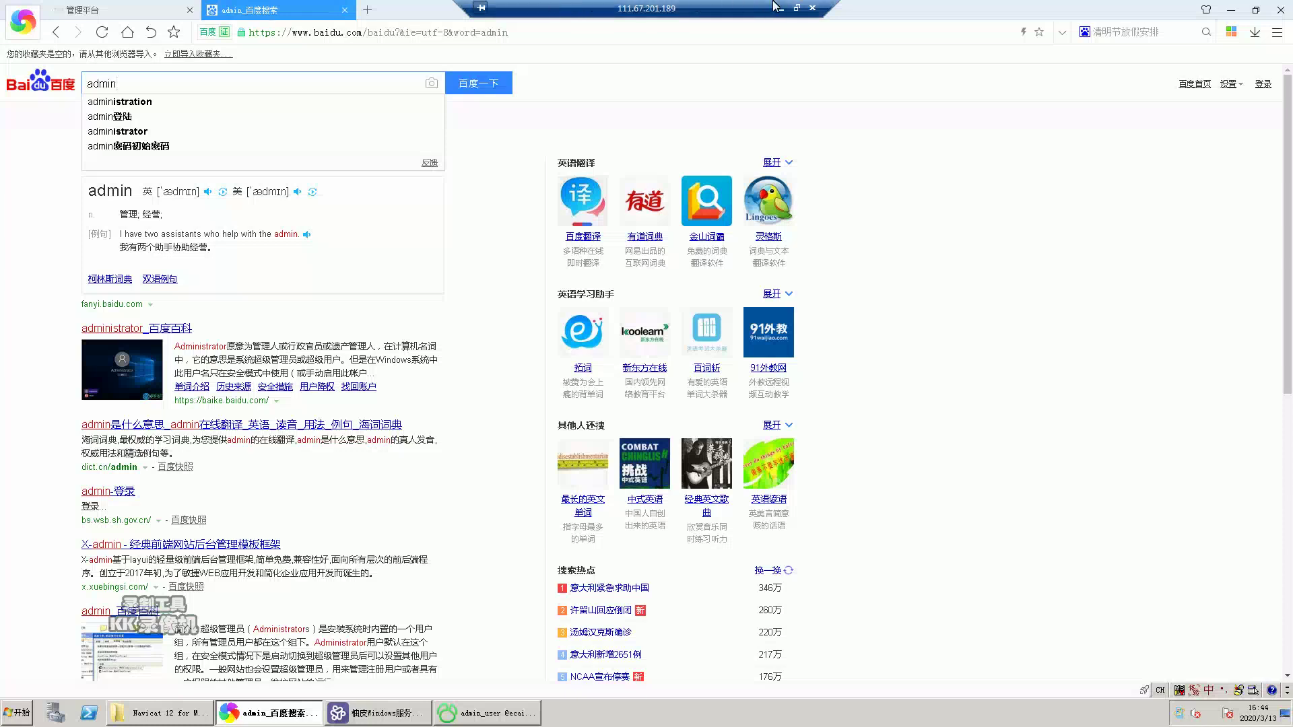
left_click(796, 8)
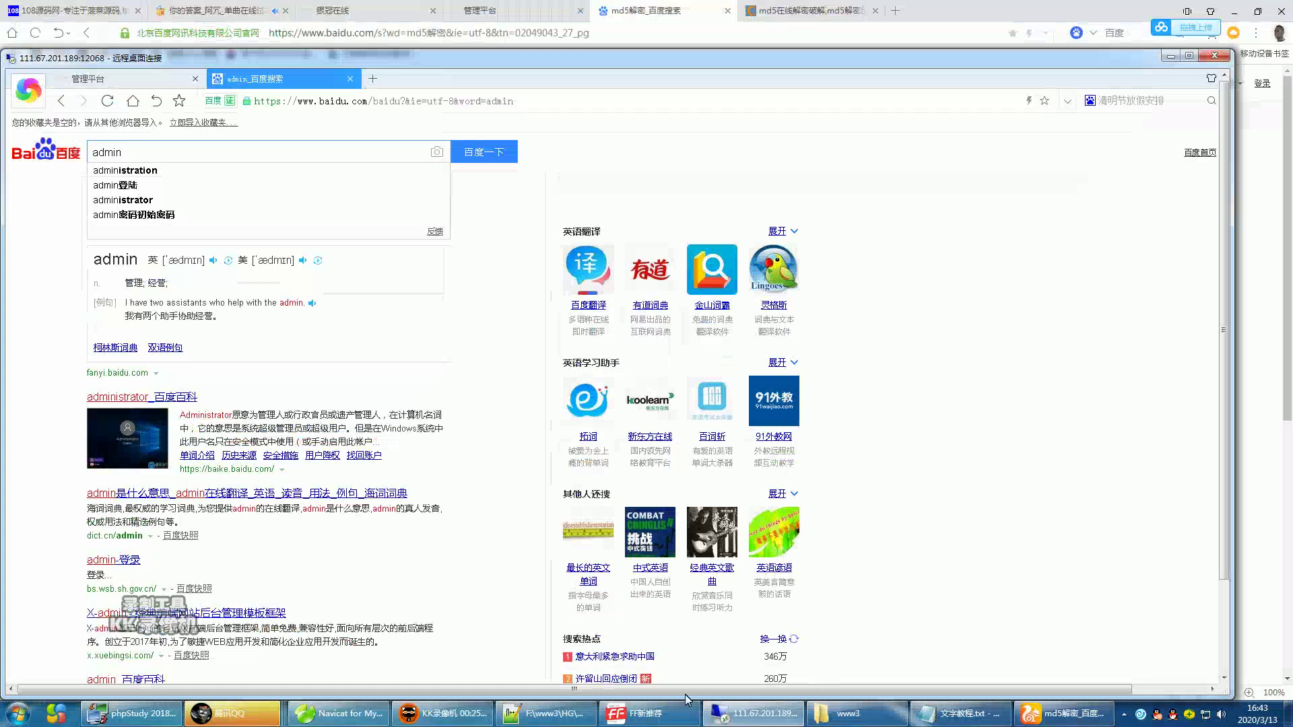
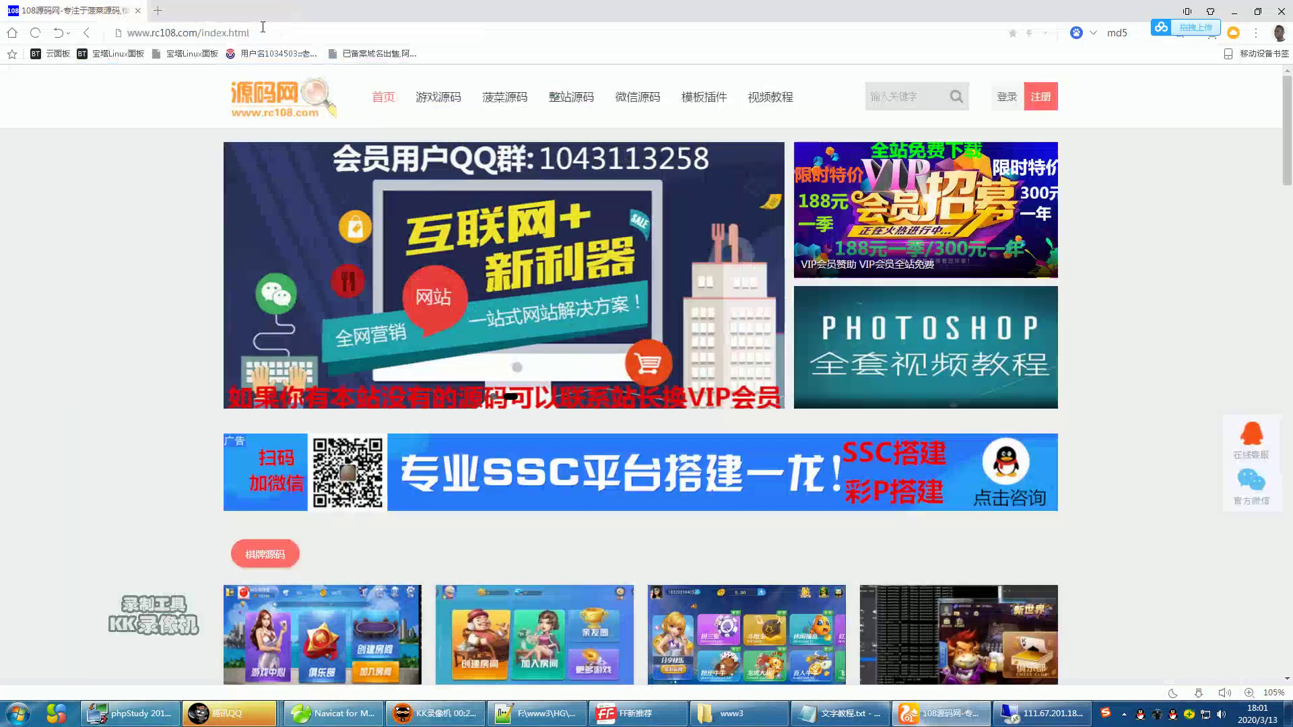
- Open a new browser tab and load the 5.e581.cn 管理平台 v1.0 admin site
double_click(174, 11)
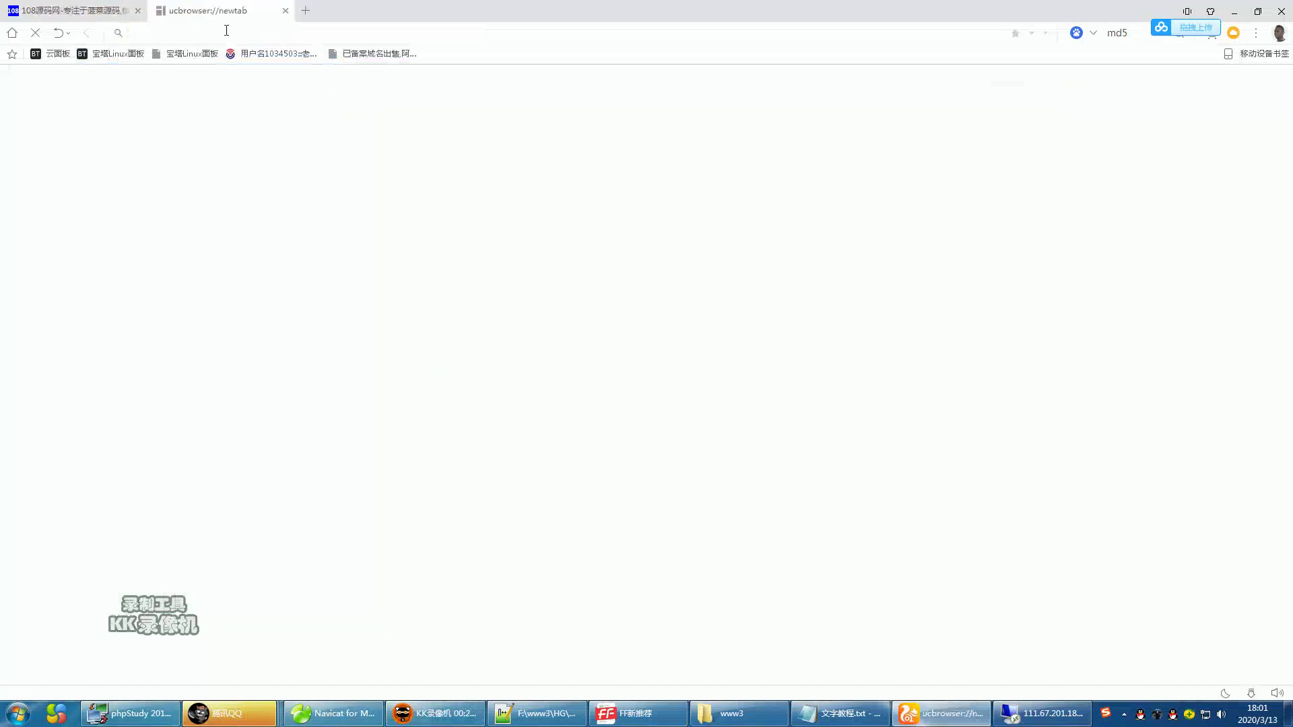
type("e")
key("BackSpace")
type("5.")
key("Return")
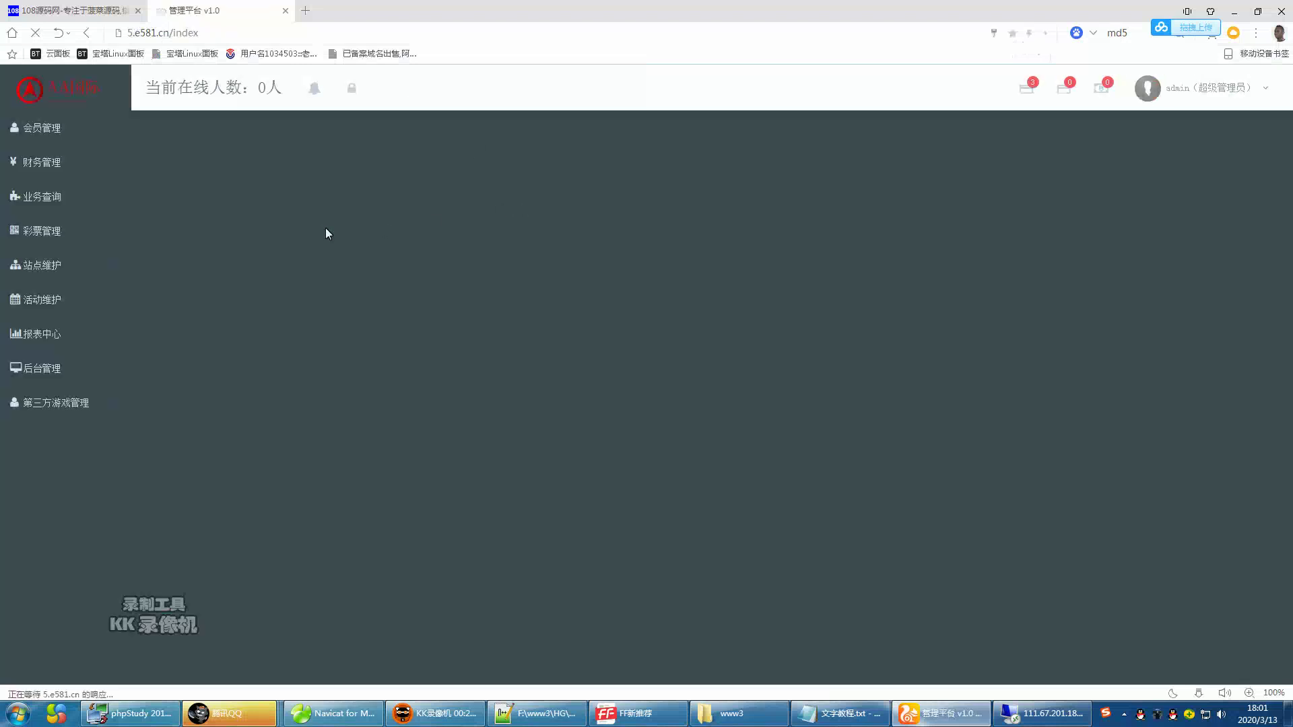
- Show the 后台管理 › 用户管理 user list, then open and cancel the 修改登录密码 dialog
left_click(37, 370)
left_click(47, 404)
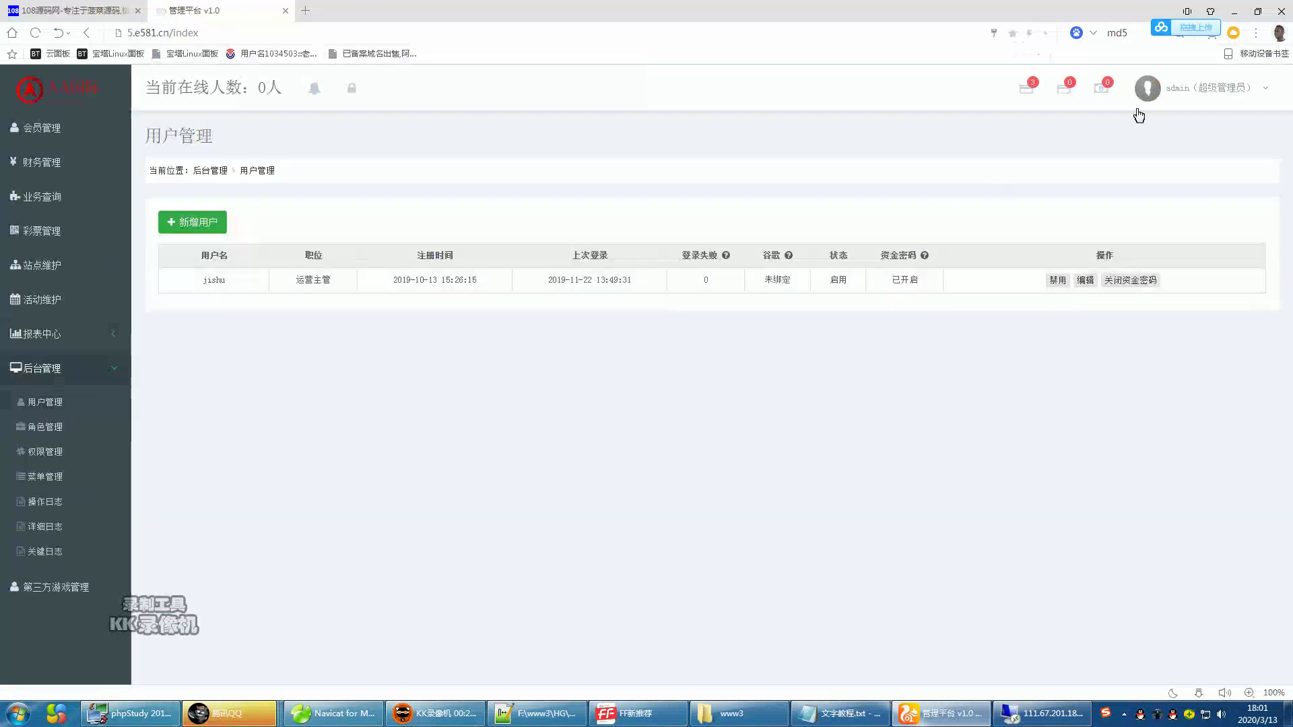
mouse_move(1198, 96)
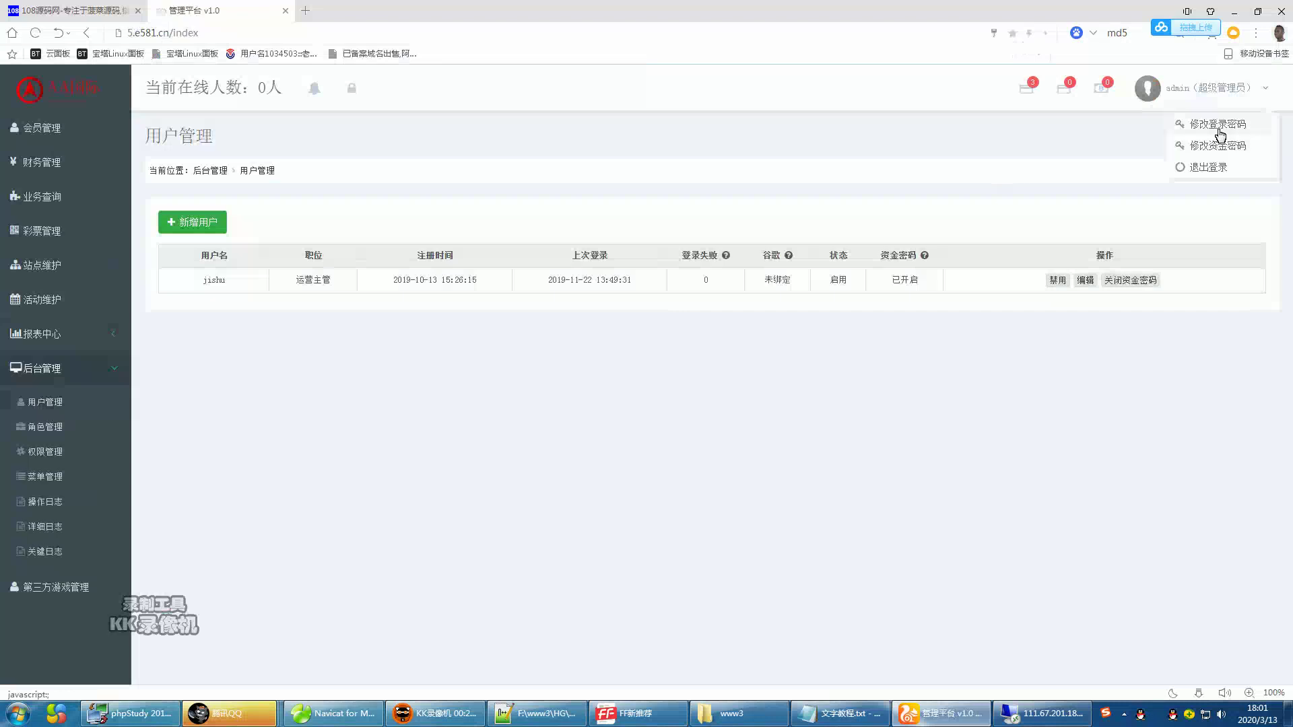
left_click(1217, 127)
left_click(576, 155)
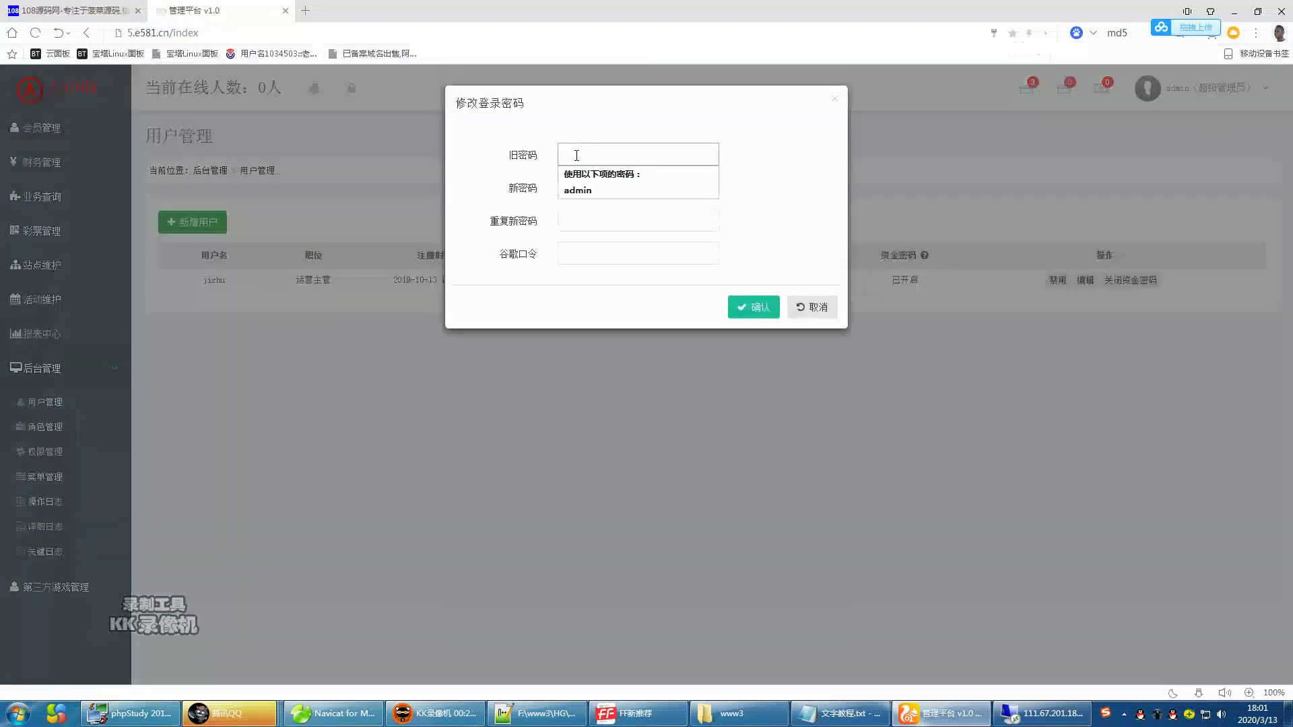
left_click(825, 307)
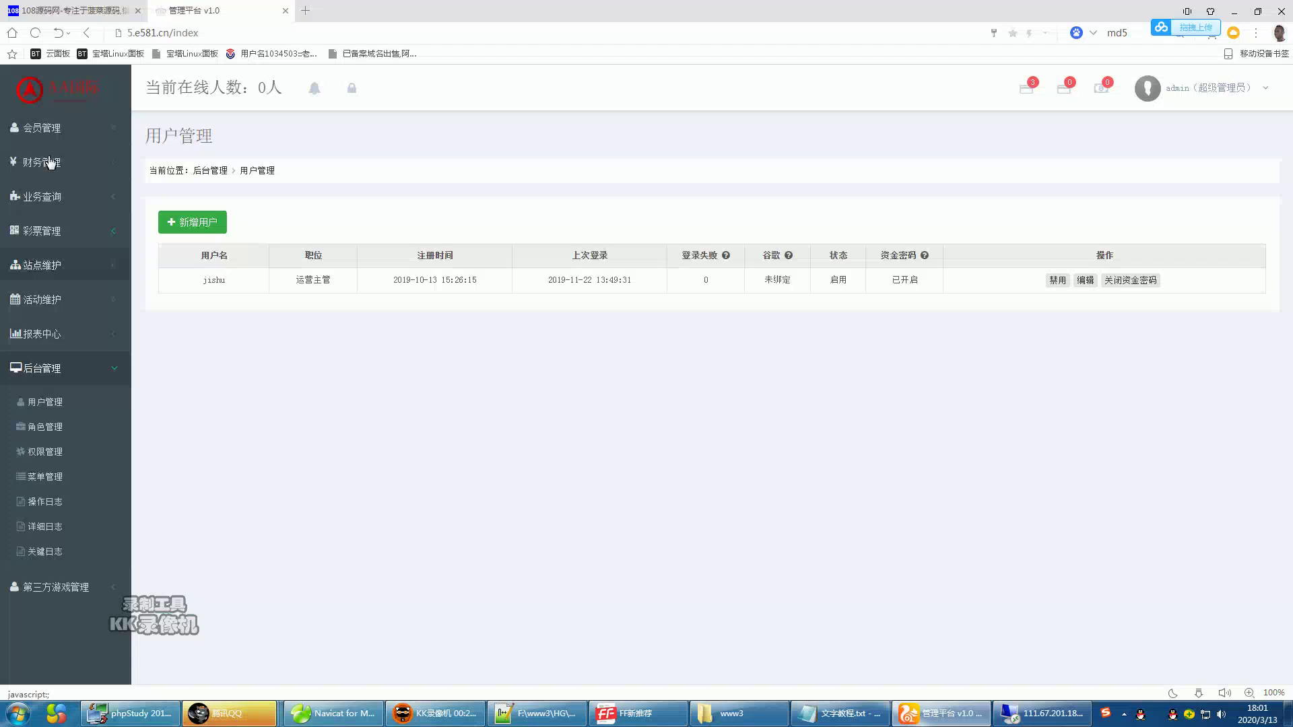
left_click(49, 162)
- Browse the 会员列表 member list, then the 批量撤单 and 投注查询 pages
left_click(48, 138)
left_click(46, 164)
scroll(80, 457, "down", 1)
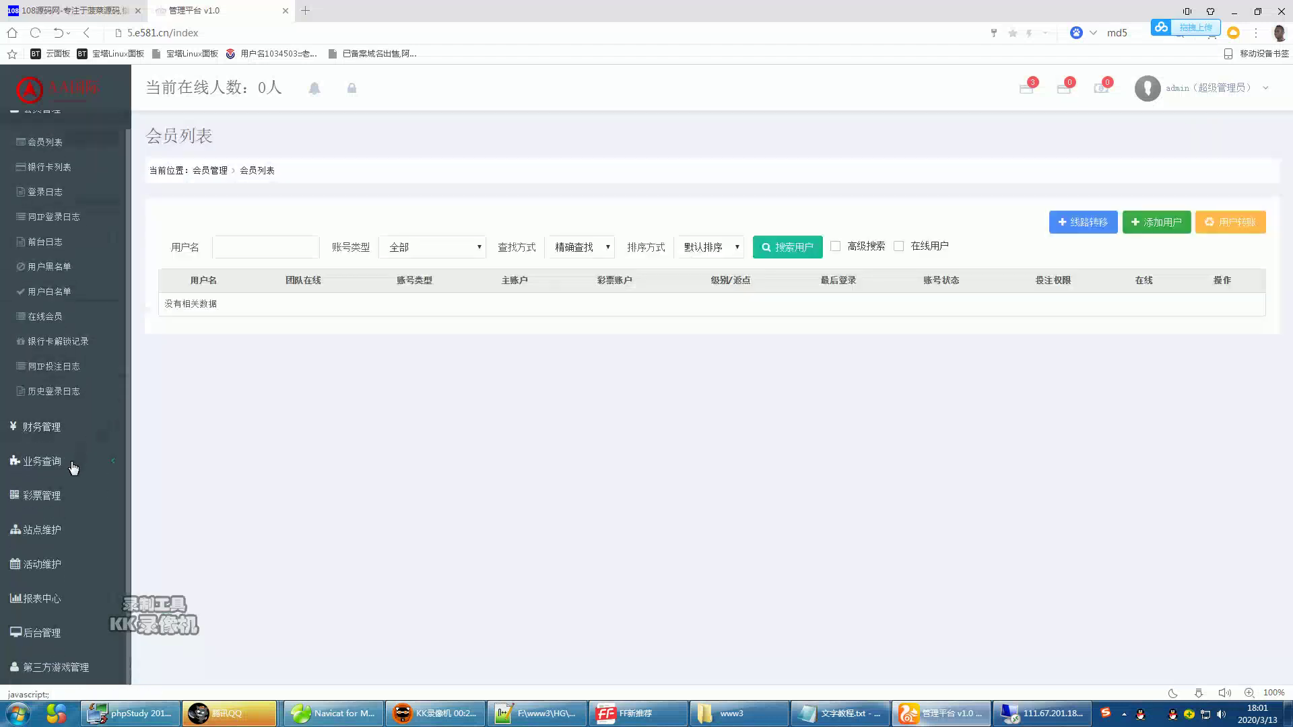
left_click(67, 461)
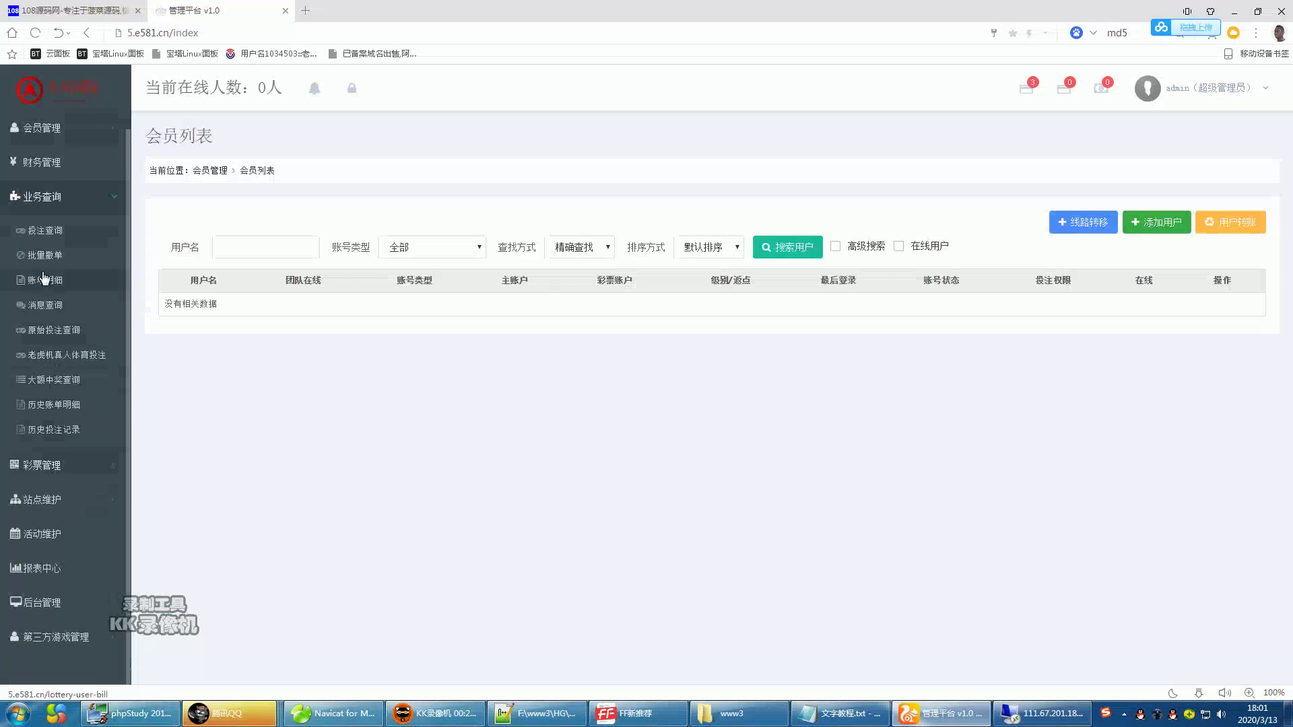
left_click(46, 254)
left_click(45, 232)
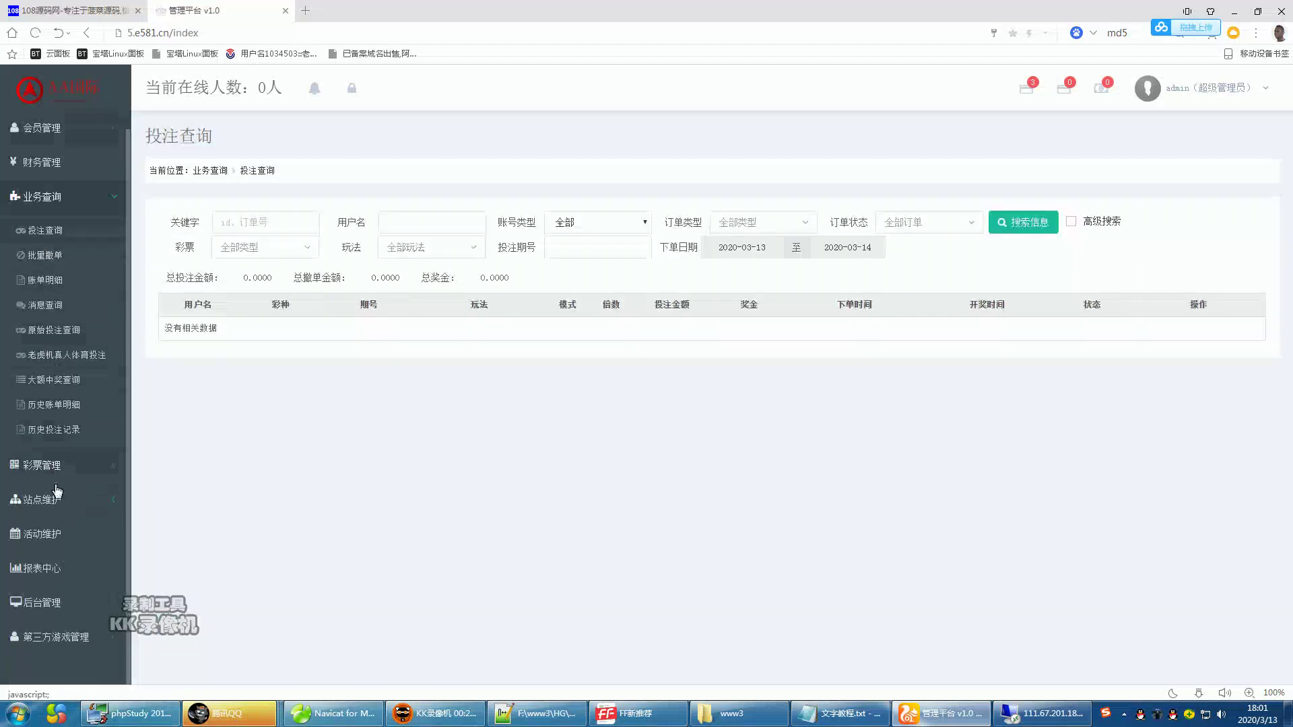
- View the 彩票类型 and 彩票列表 lottery pages, then the 站点维护 › 银行列表 bank list
left_click(42, 464)
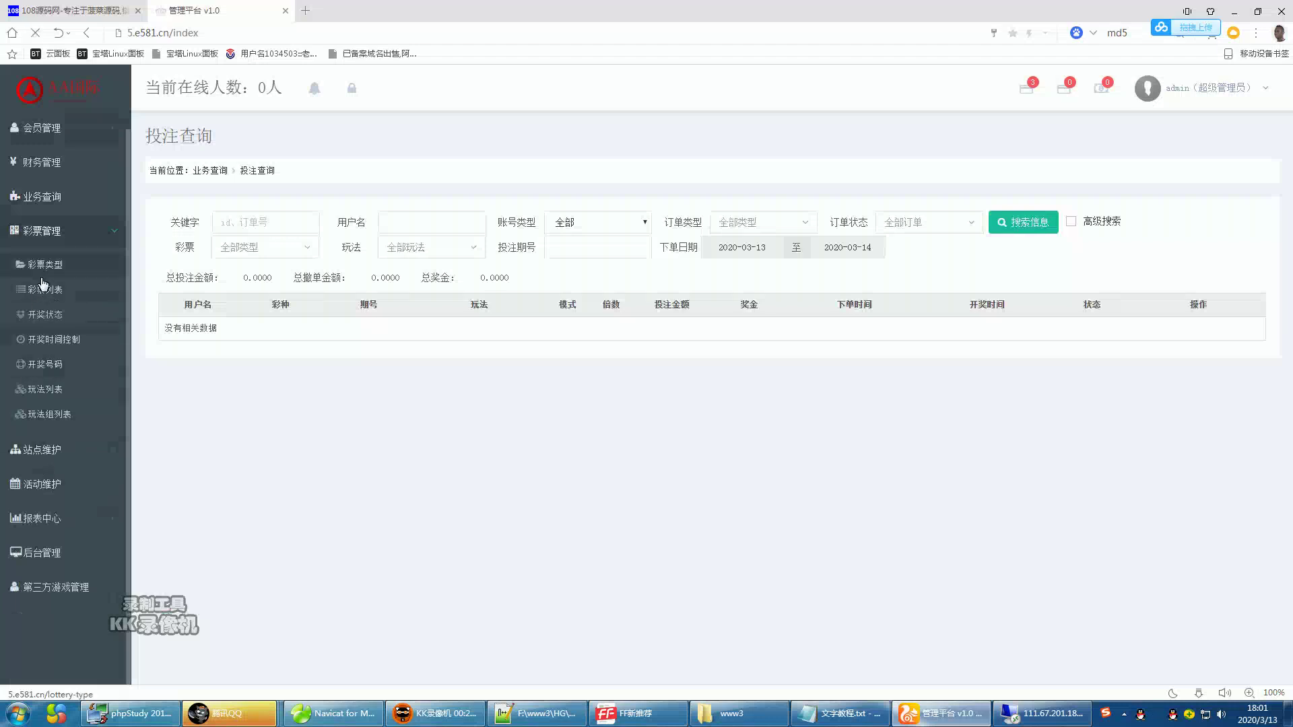
left_click(42, 270)
left_click(43, 291)
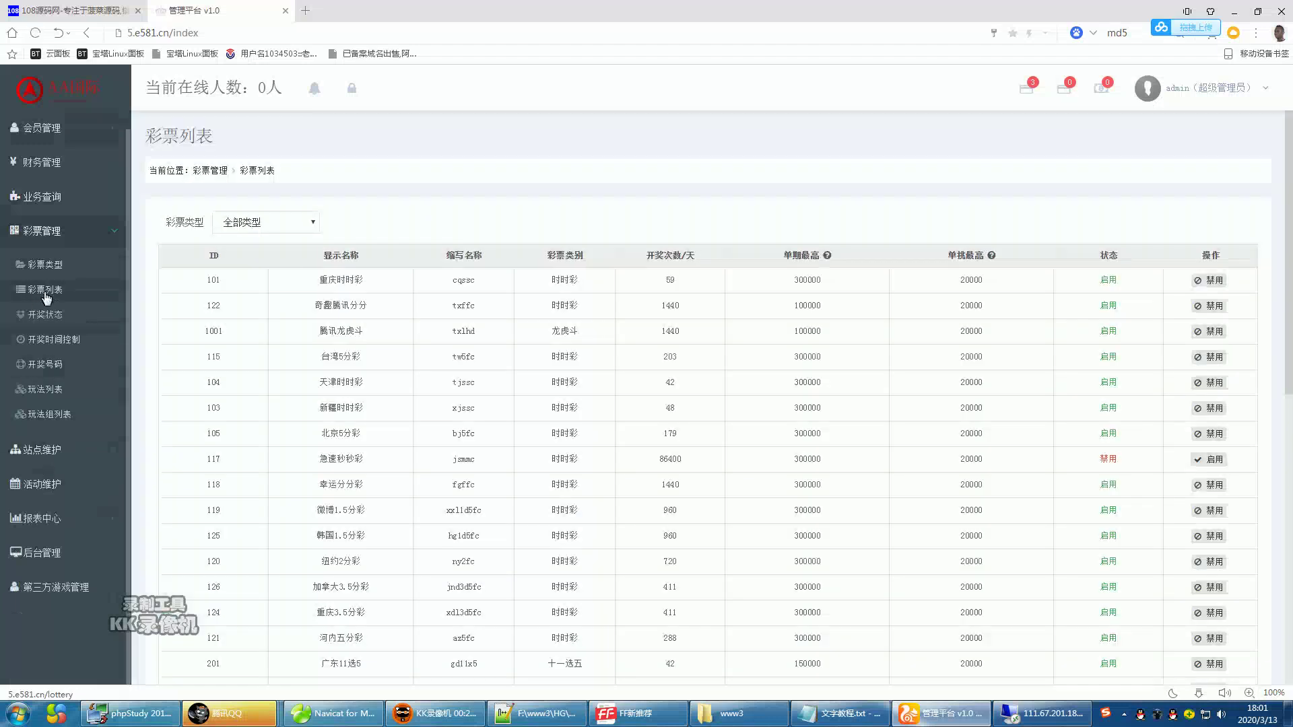
left_click(42, 447)
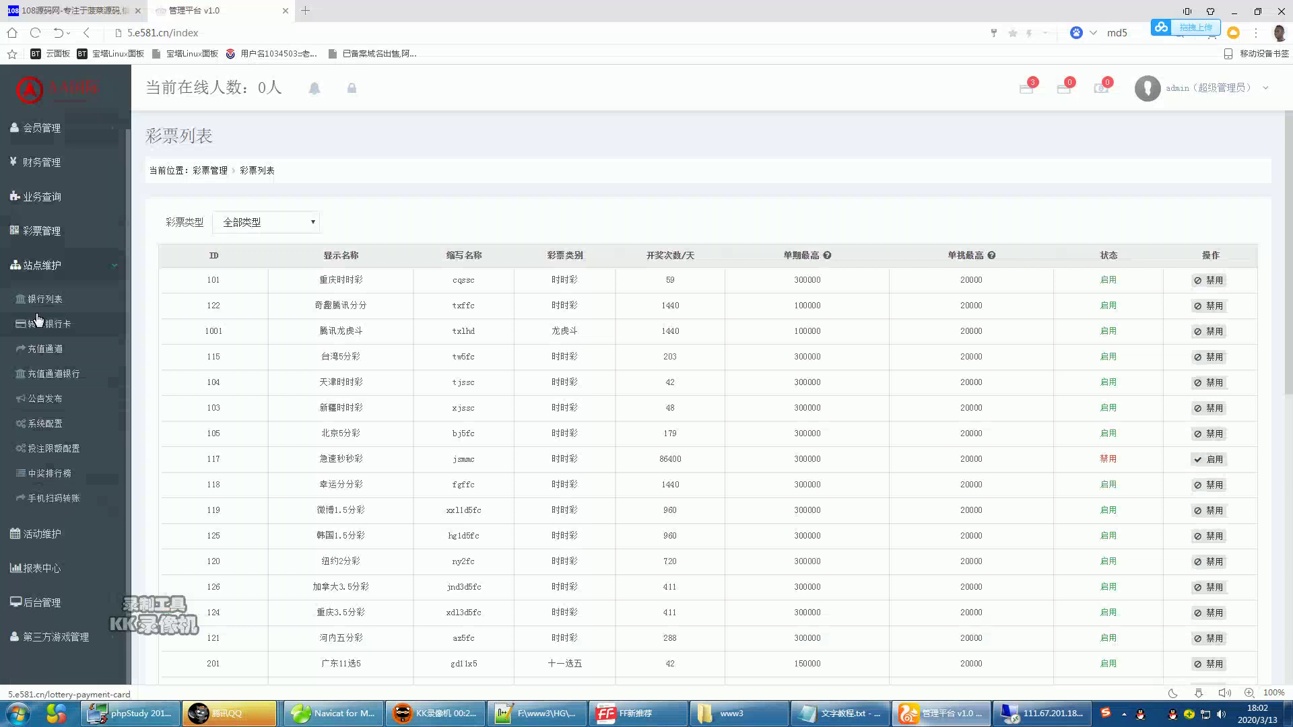
left_click(35, 307)
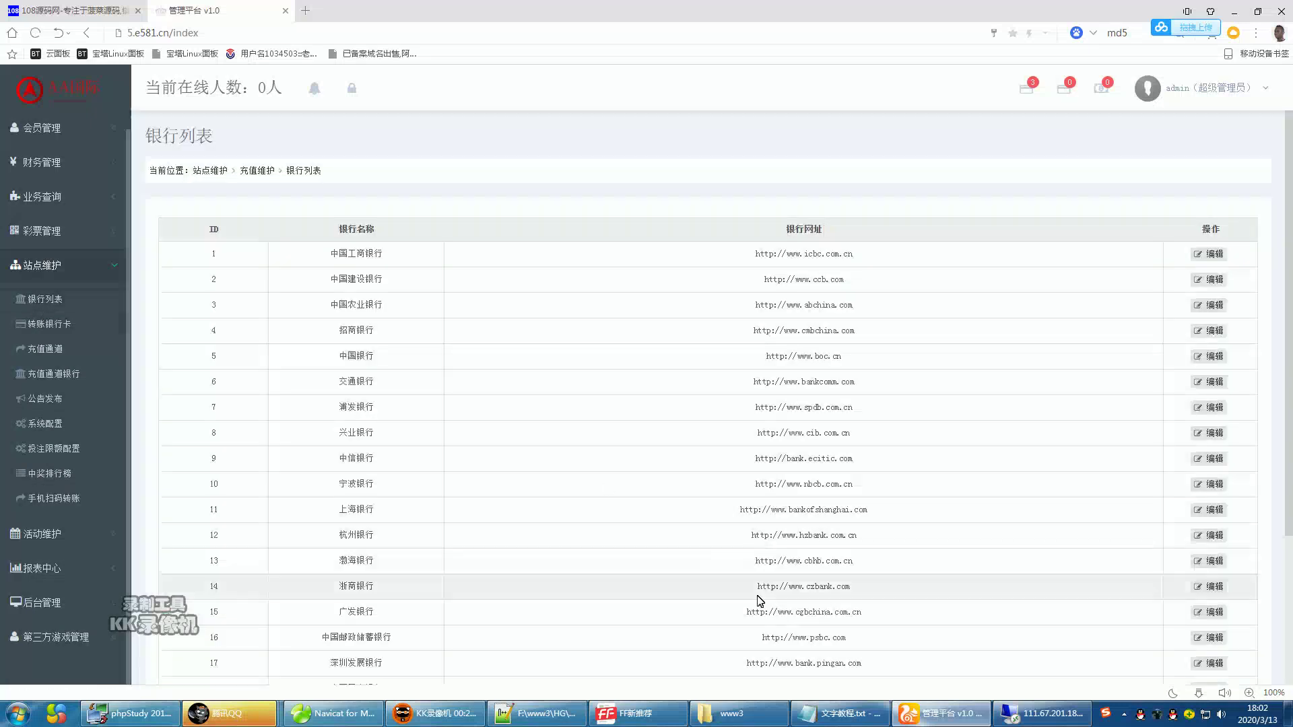
mouse_move(438, 713)
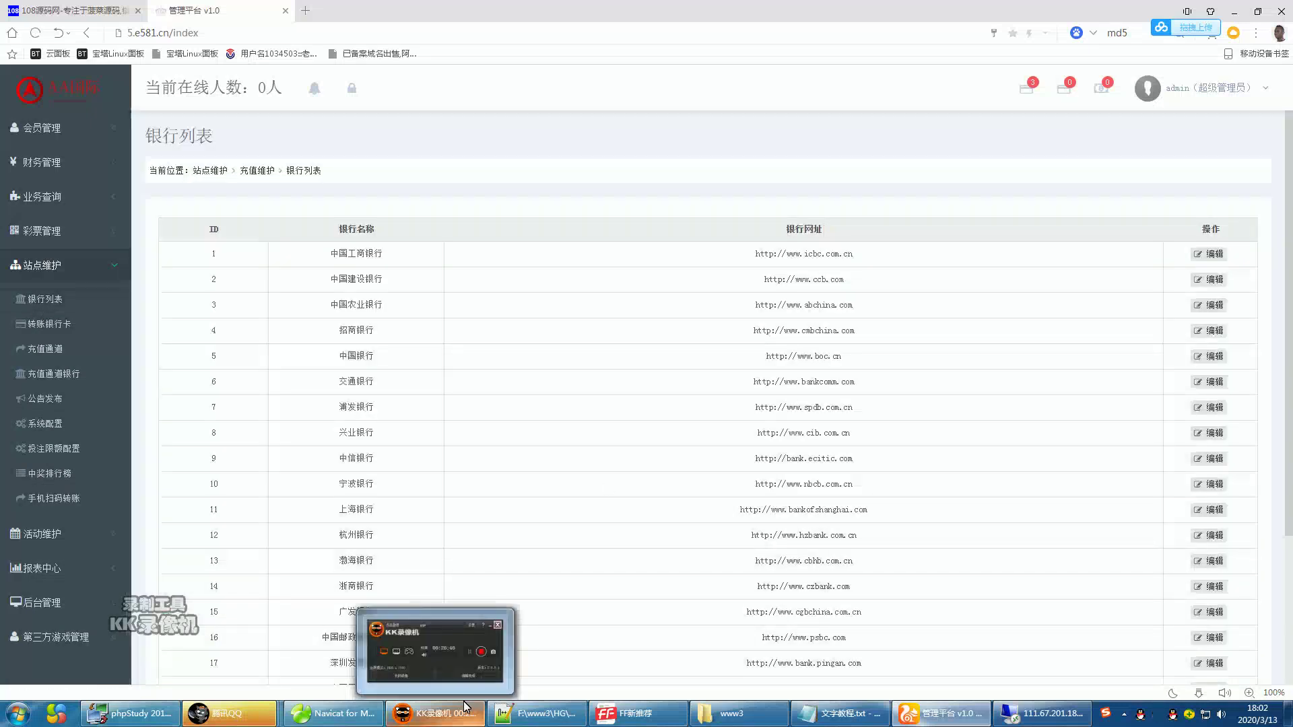
mouse_move(443, 664)
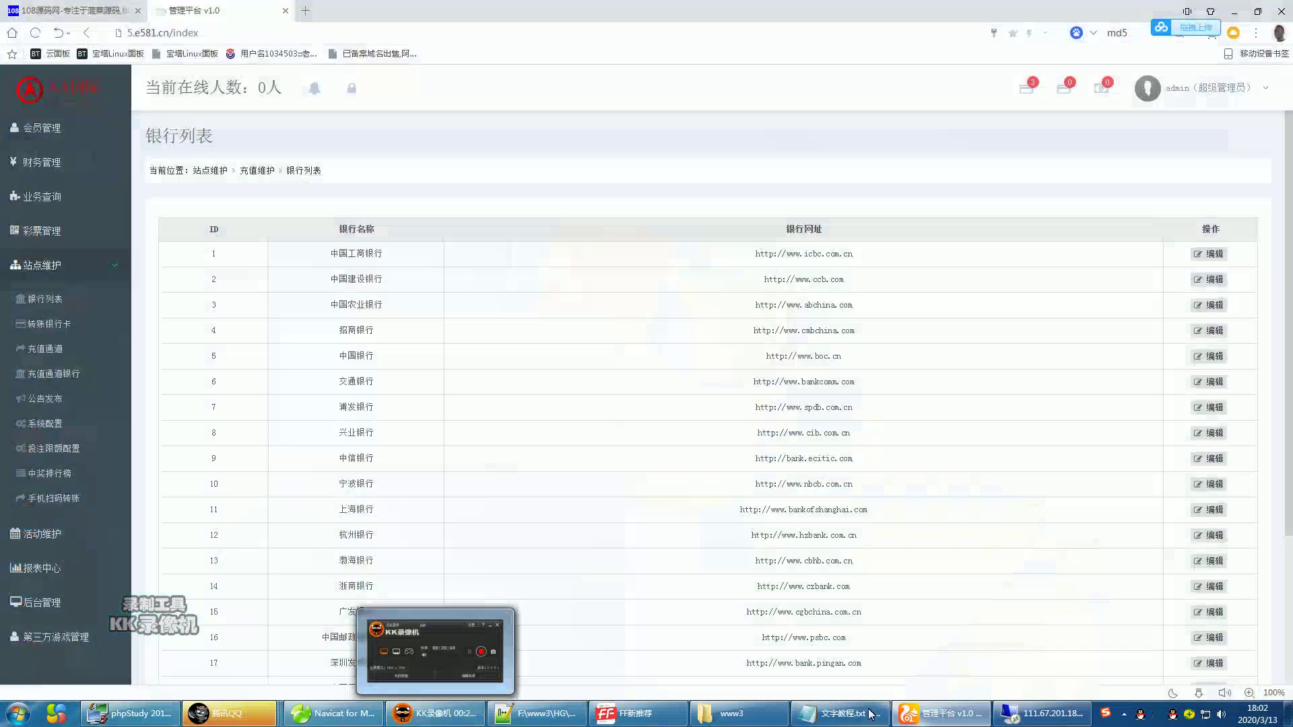
- In 文字教程.txt, start a new line after 看到没 已经可以打开了 reading 刚才去吃饭了
left_click(838, 713)
scroll(789, 445, "up", 15)
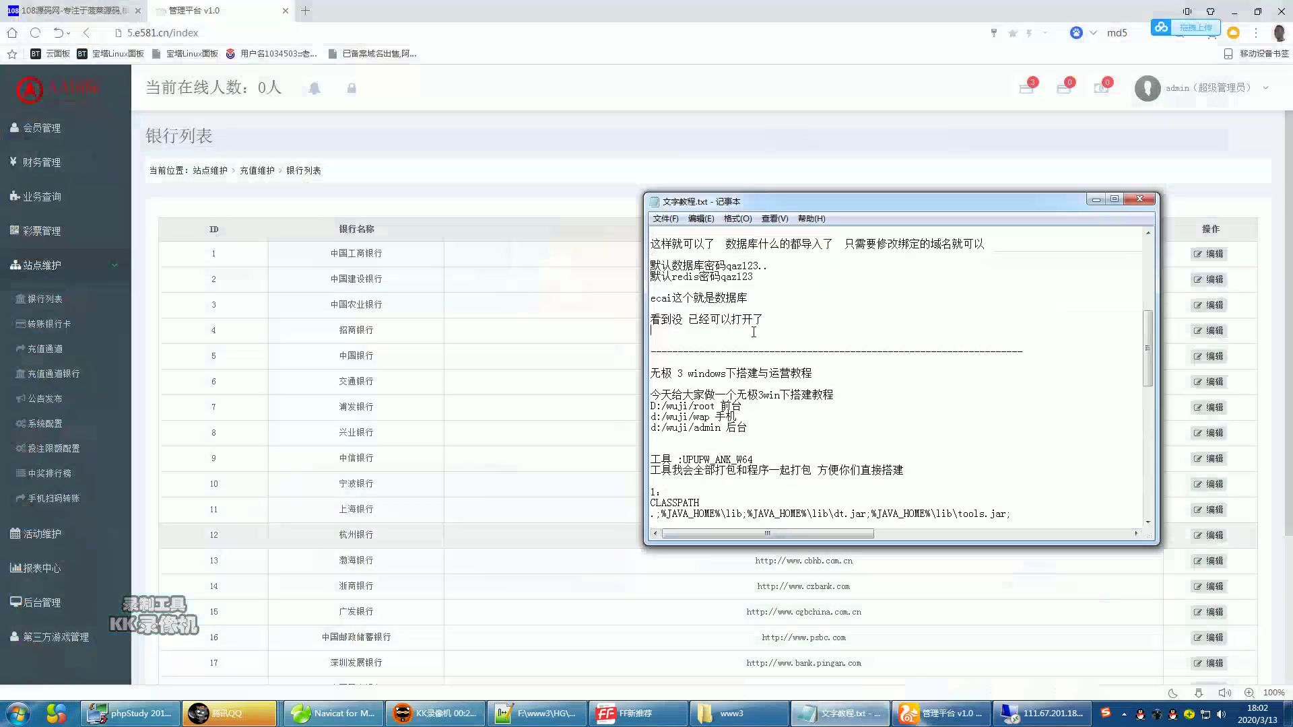
key("Return")
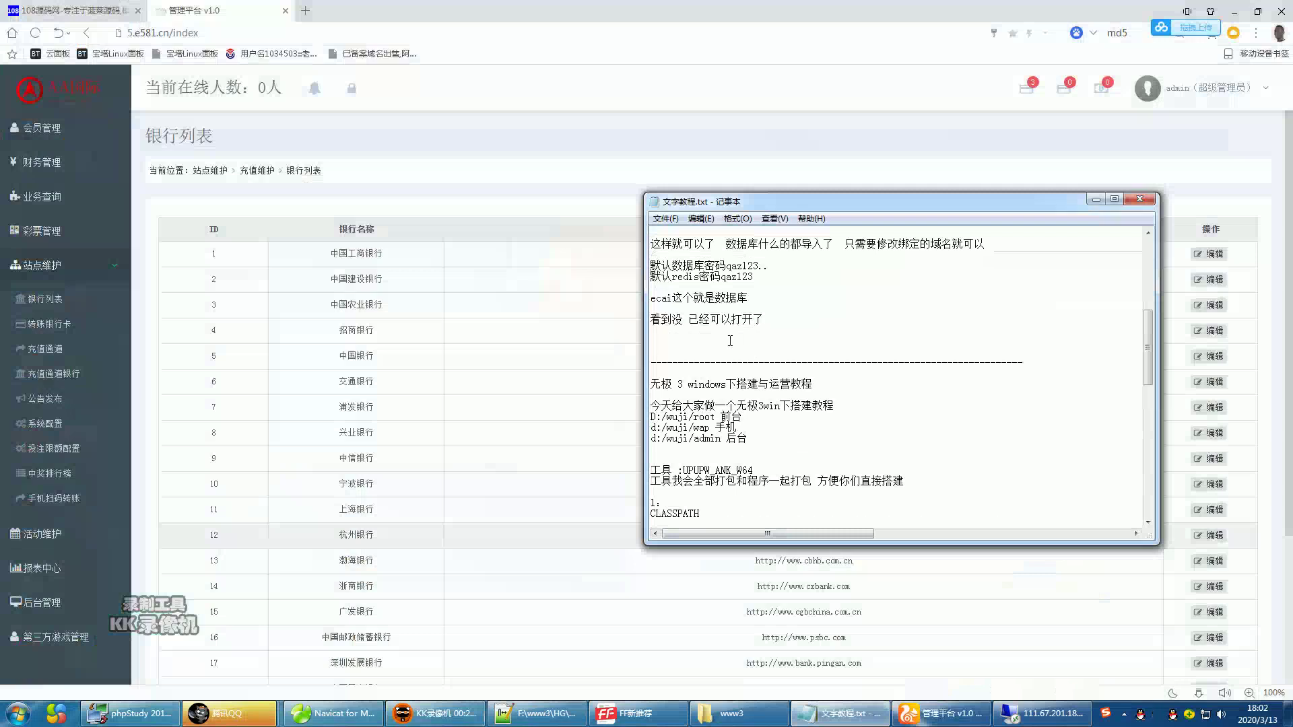
type("houtai")
key("space")
type("yonmg")
key("BackSpace")
key("BackSpace")
key("BackSpace")
key("BackSpace")
key("BackSpace")
key("BackSpace")
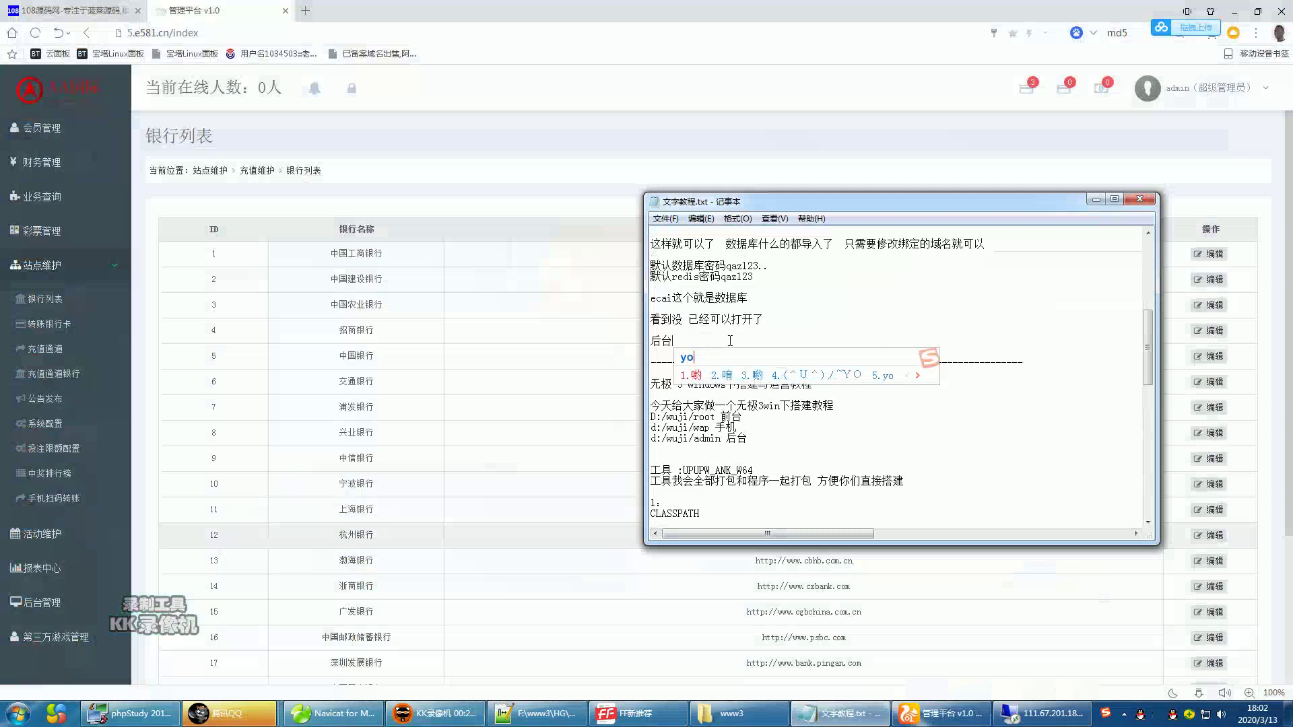
type("gangcai")
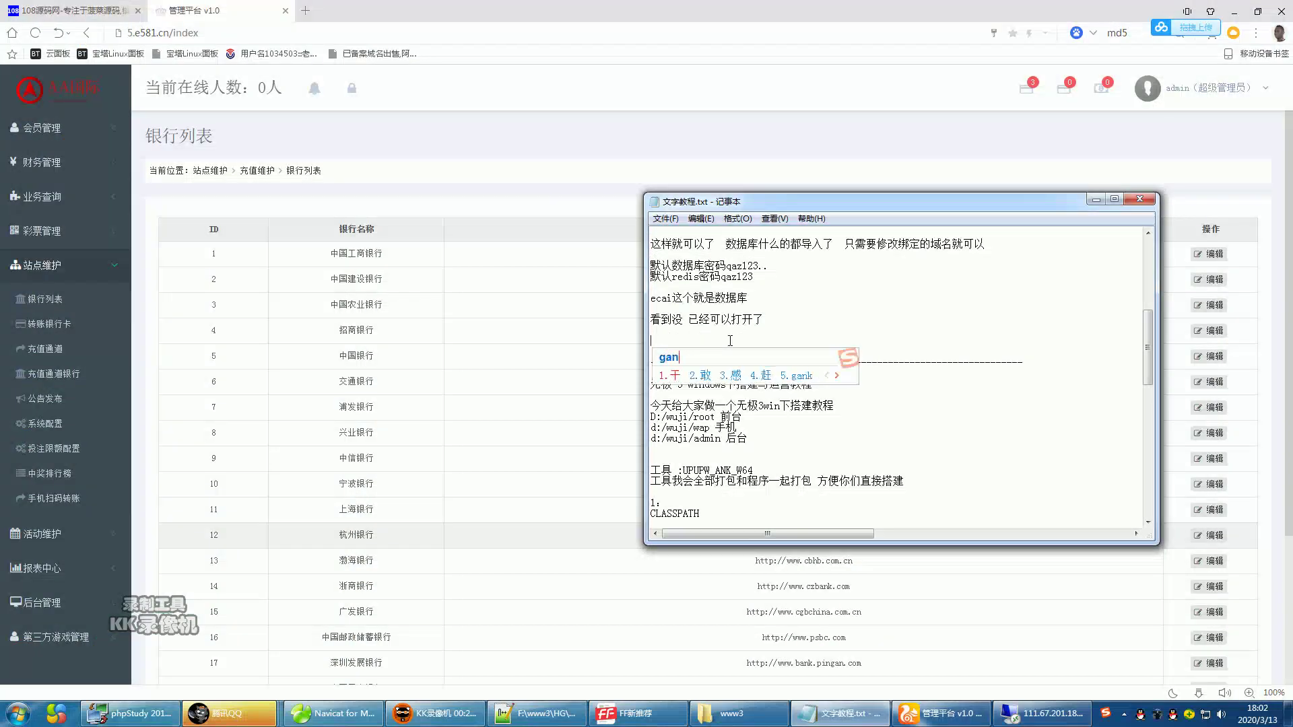
key("space")
type("qu")
key("space")
type("chifan")
key("space")
type("le")
key("space")
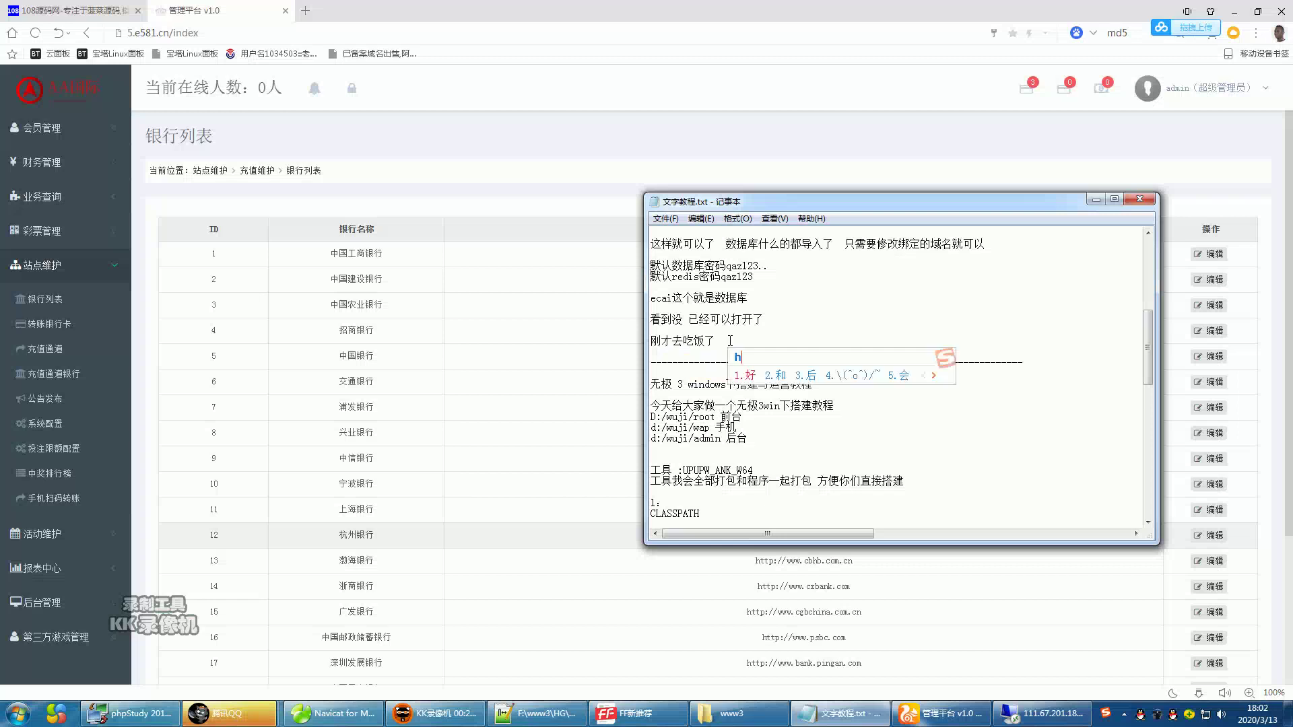
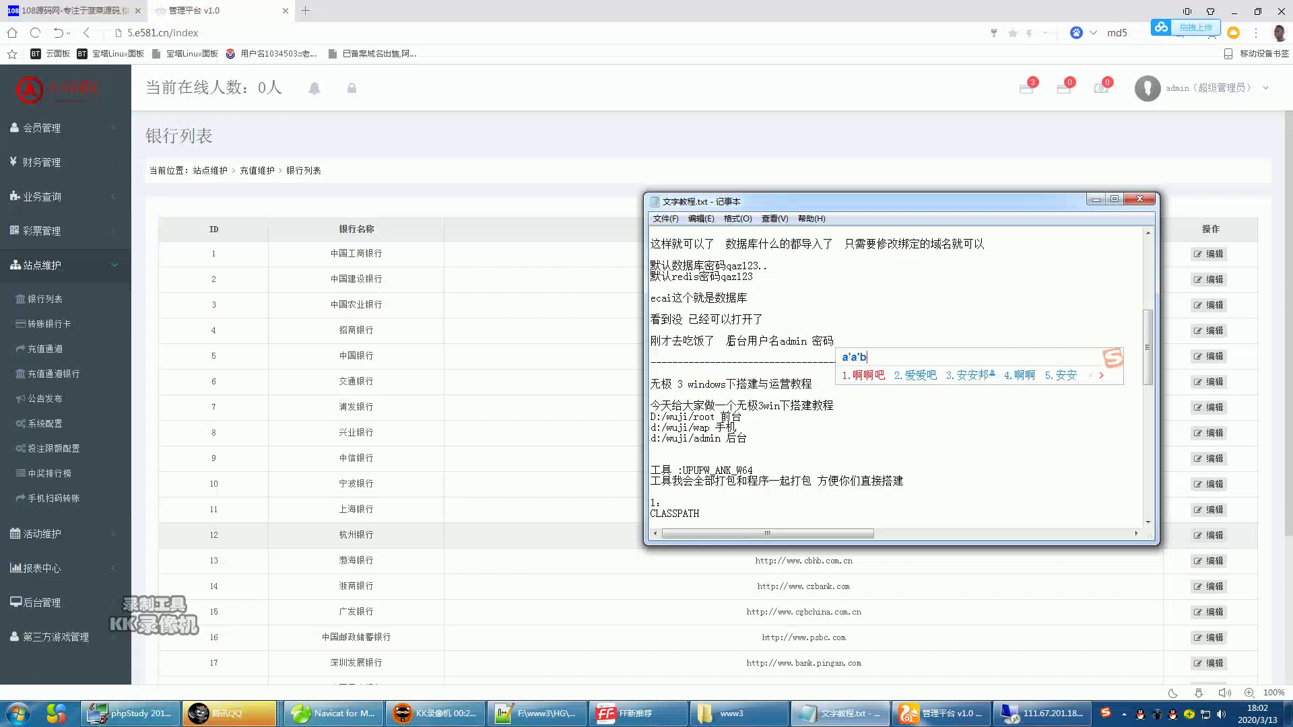
- Append 后台用户名admin 密码 with the backend password, add blank lines, and open a new browser tab
key("Return")
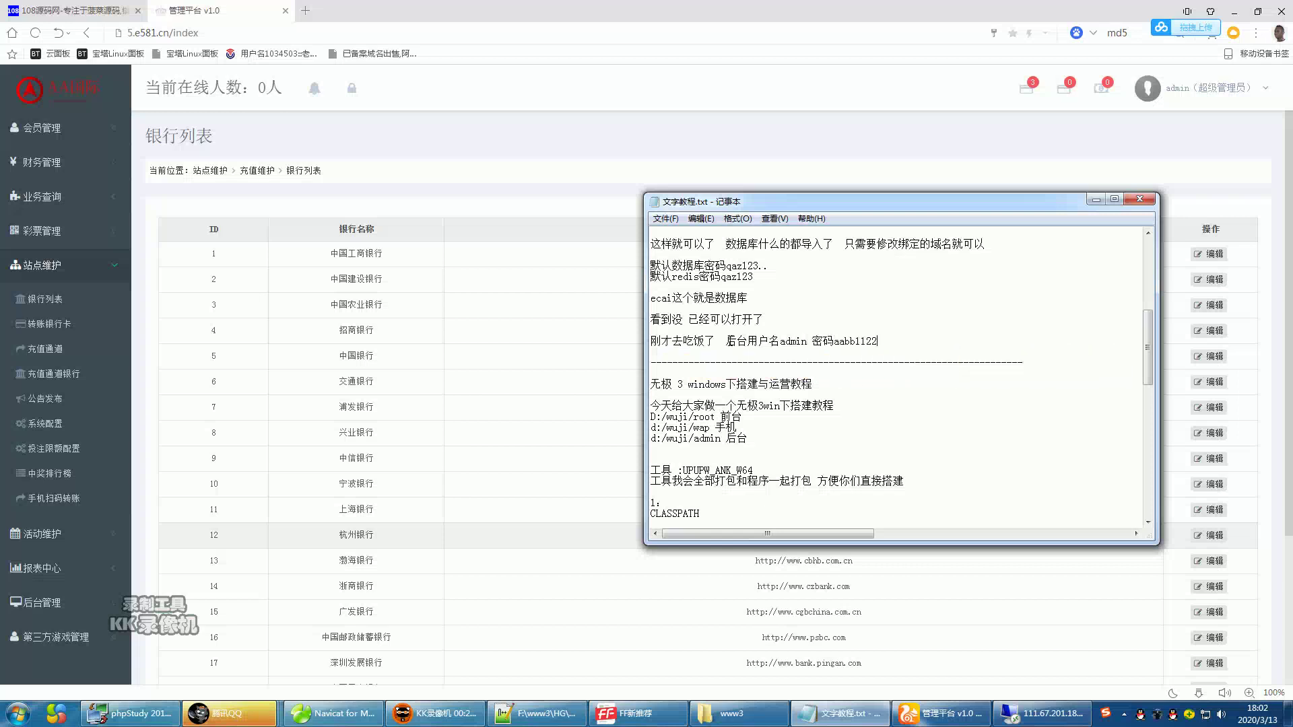
key("Return")
key("Return")
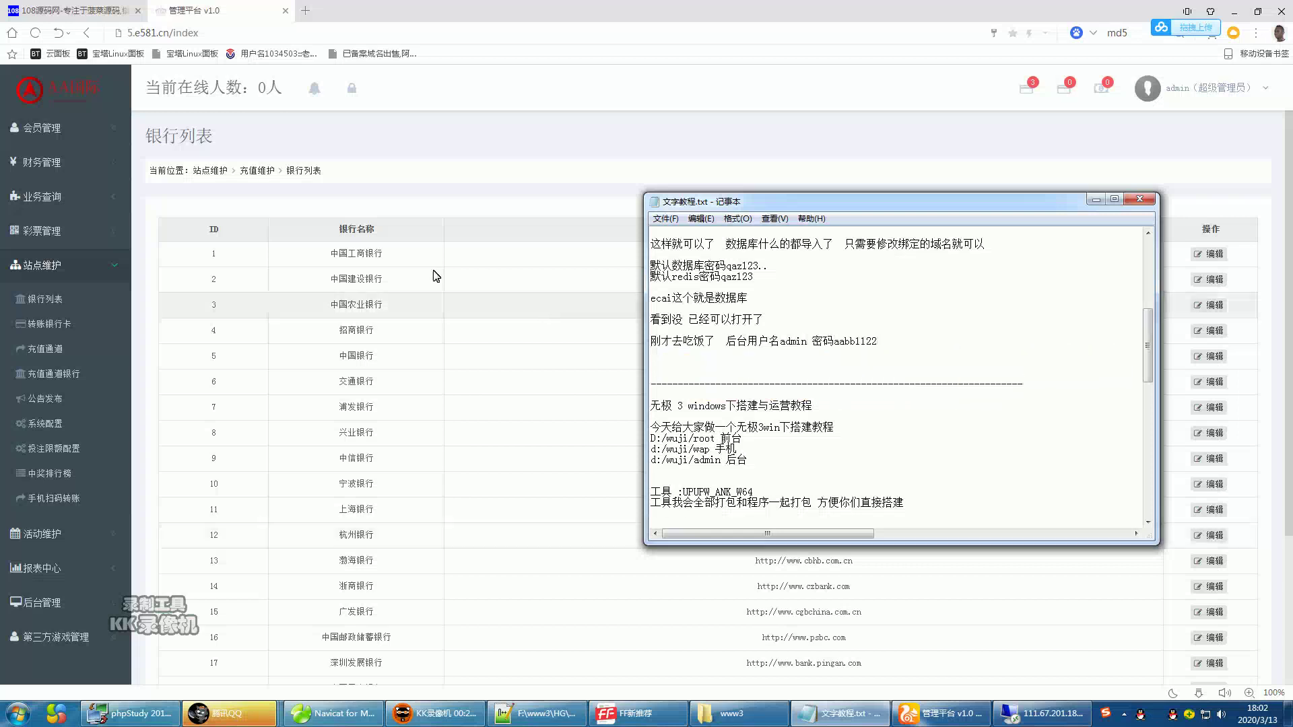
left_click(305, 11)
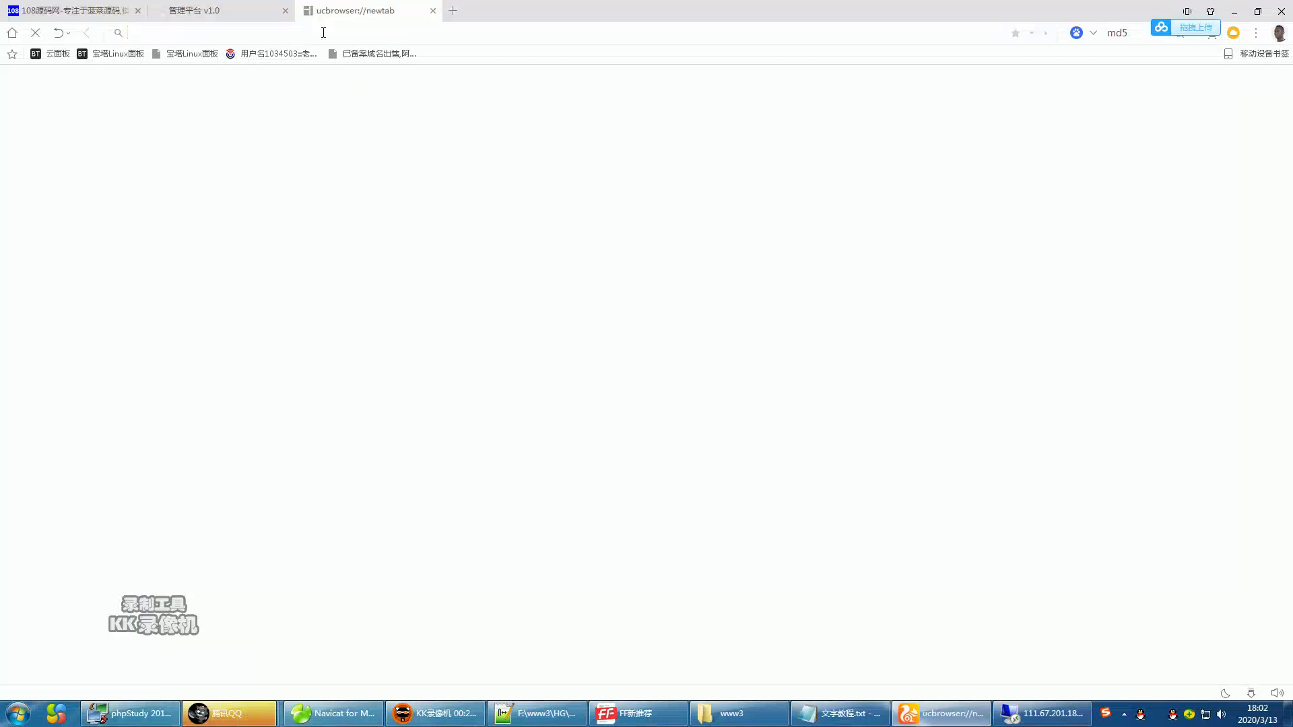
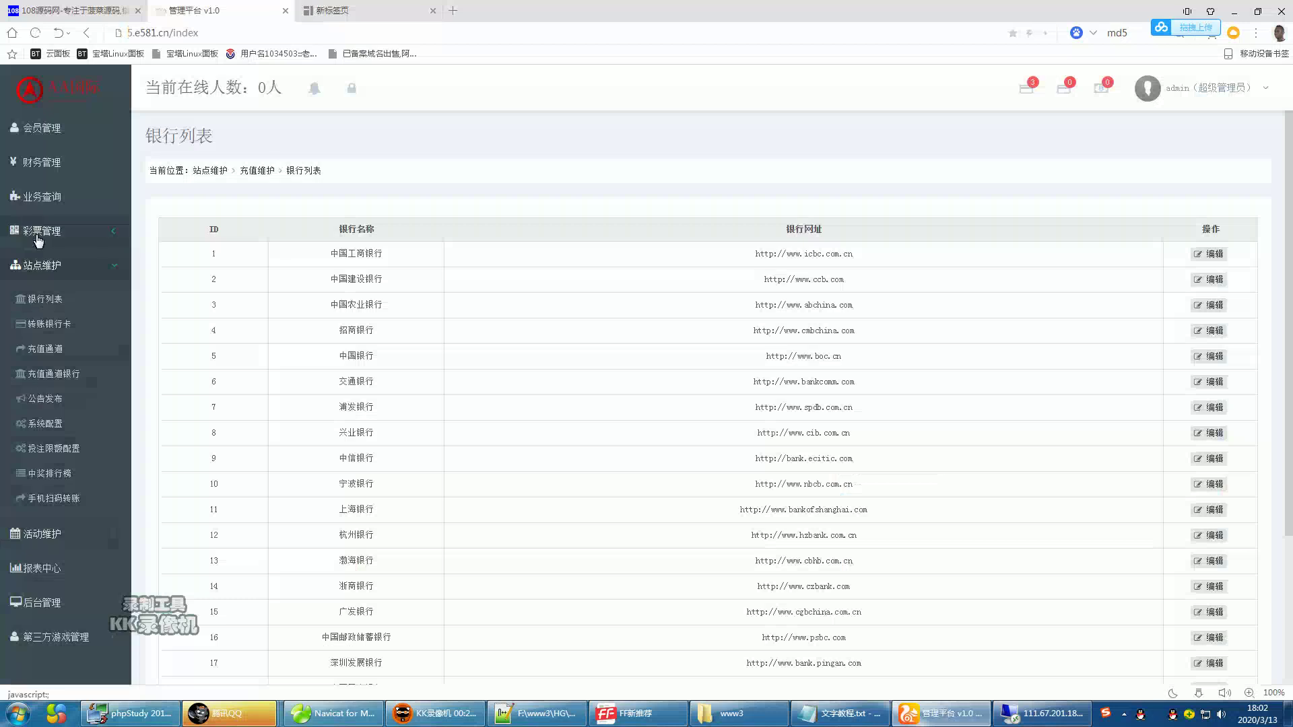
- View the 彩票列表, then open 会员管理 > 会员列表 and bring up the 添加会员 form
left_click(45, 266)
left_click(44, 290)
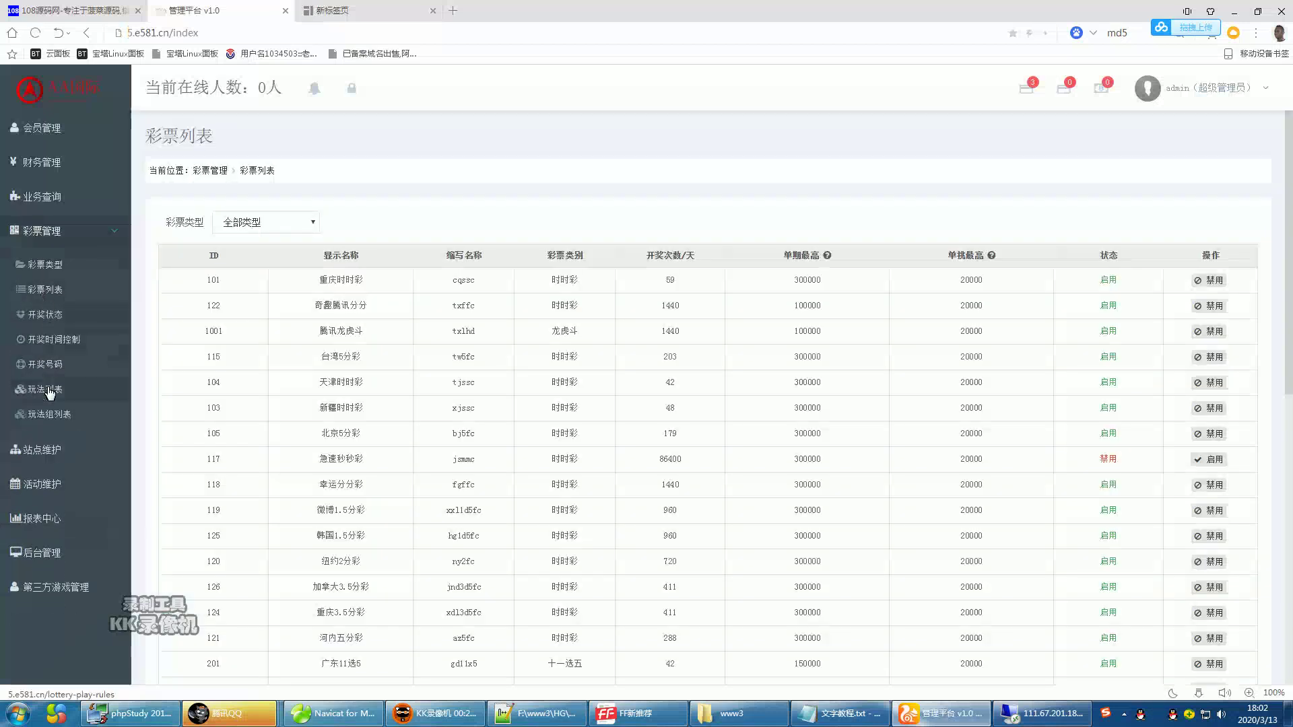
left_click(42, 162)
left_click(40, 129)
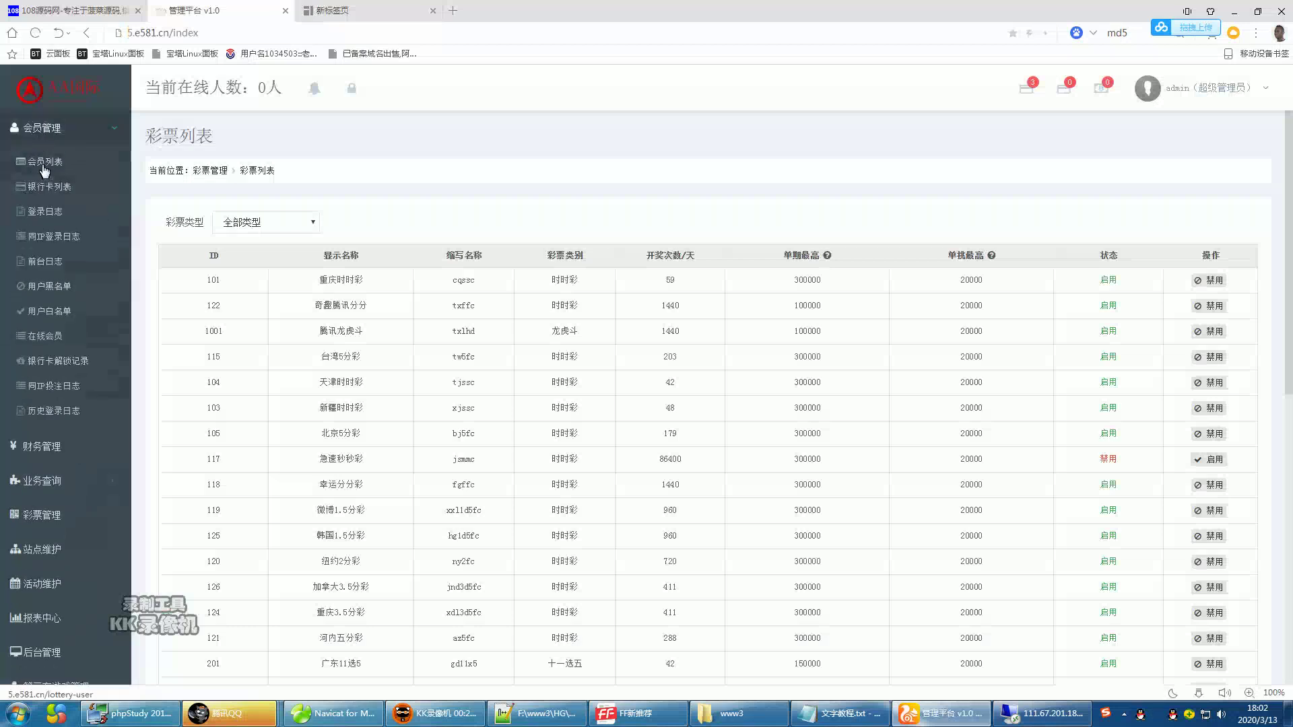
left_click(43, 162)
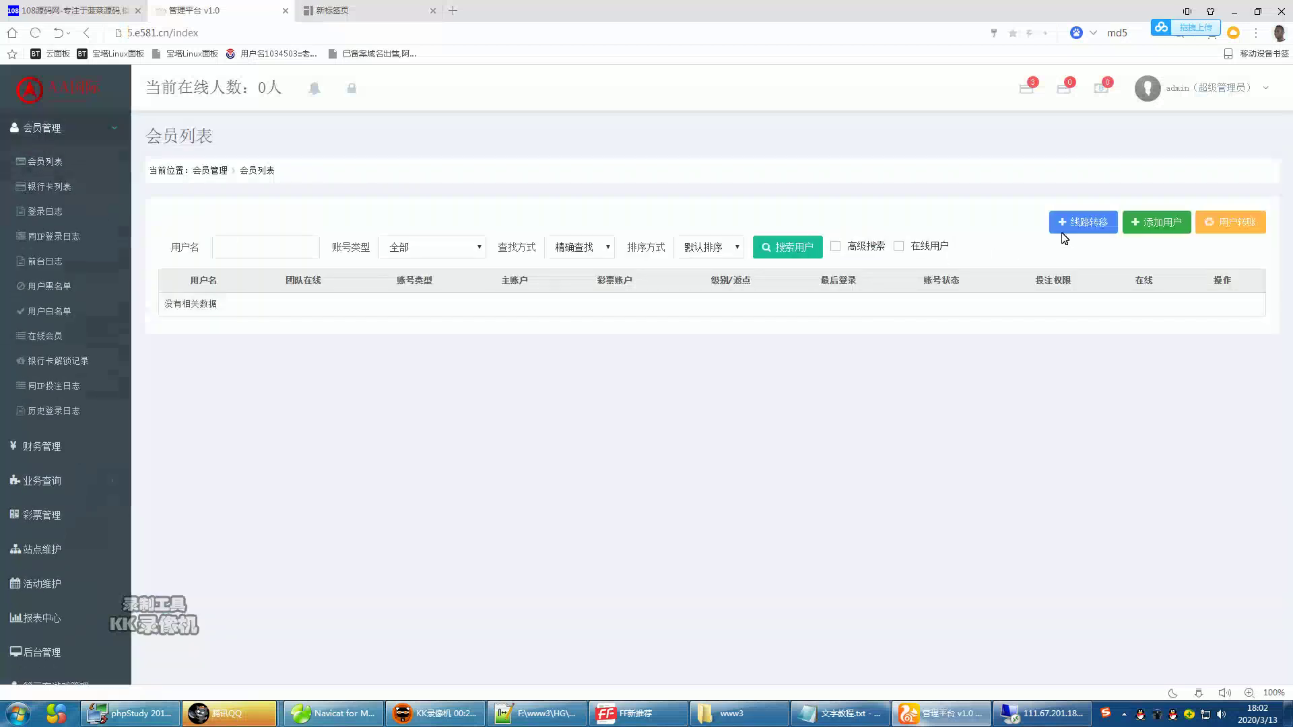
left_click(1156, 226)
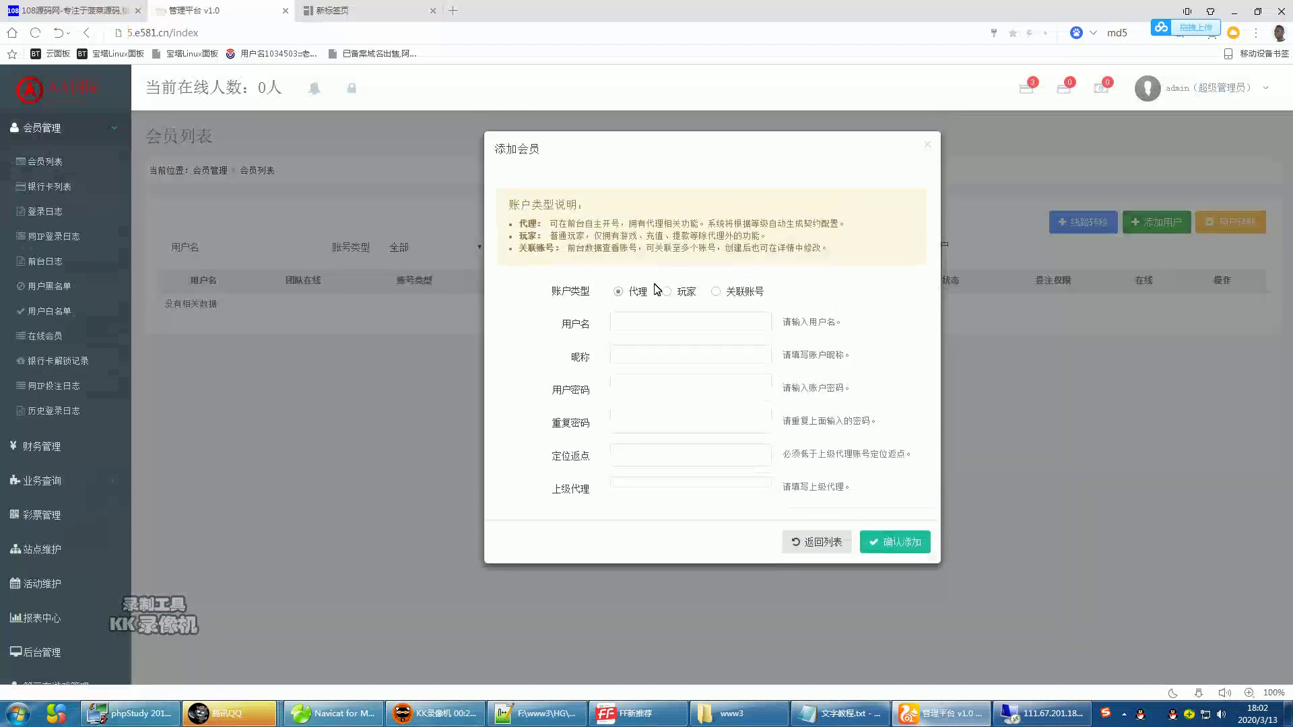
- Enter username qq123456, nickname 108源码网, and the account password in both password fields
left_click(652, 322)
type("qq123456")
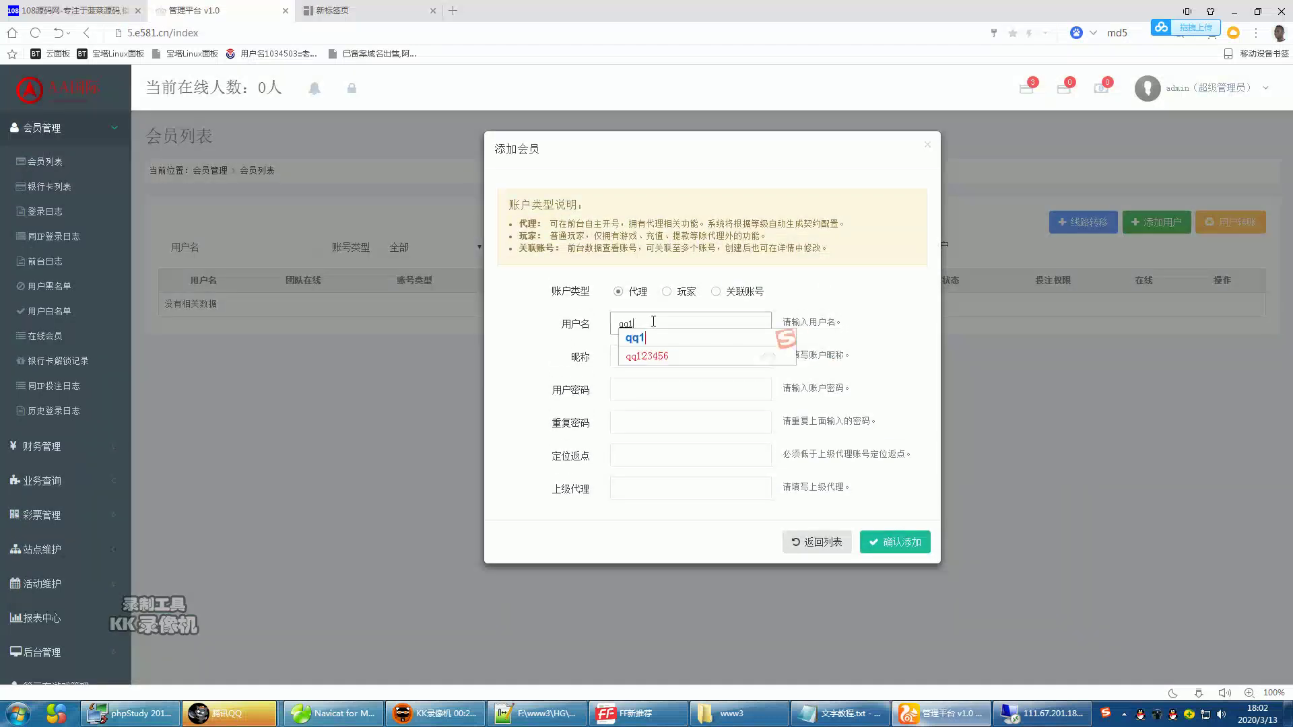
left_click(643, 352)
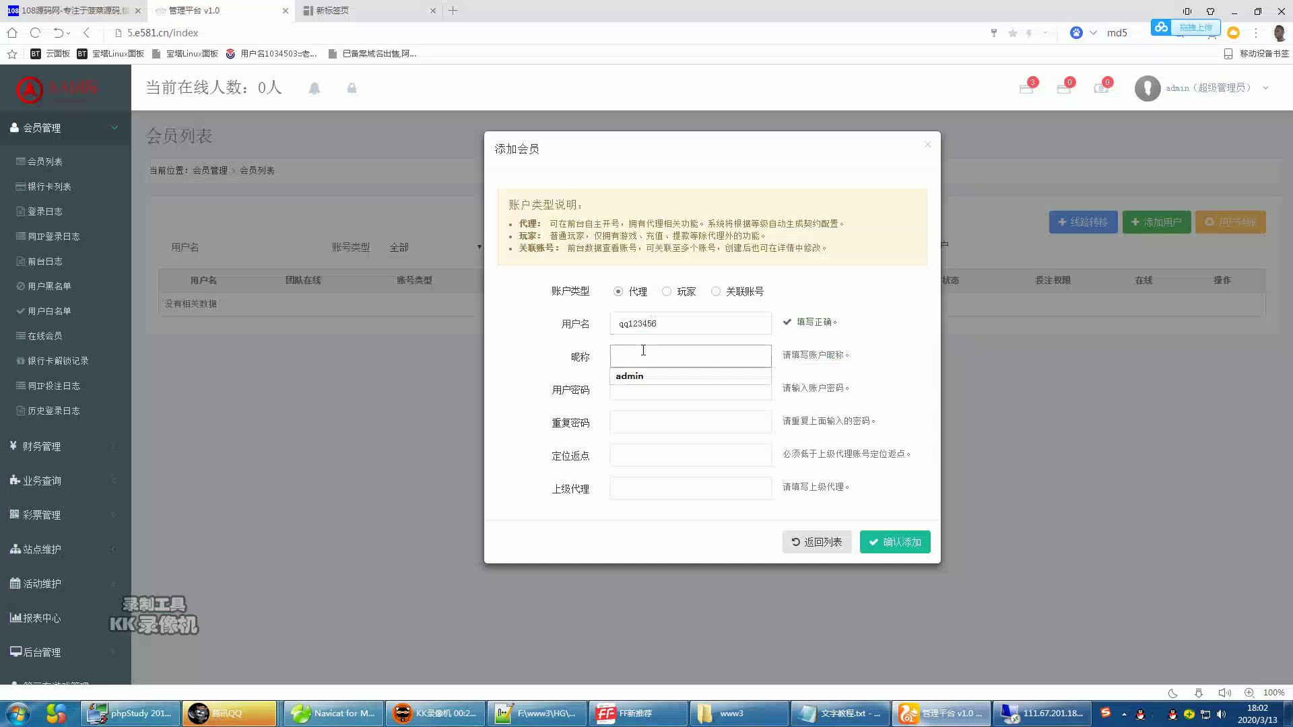
type("108源码网")
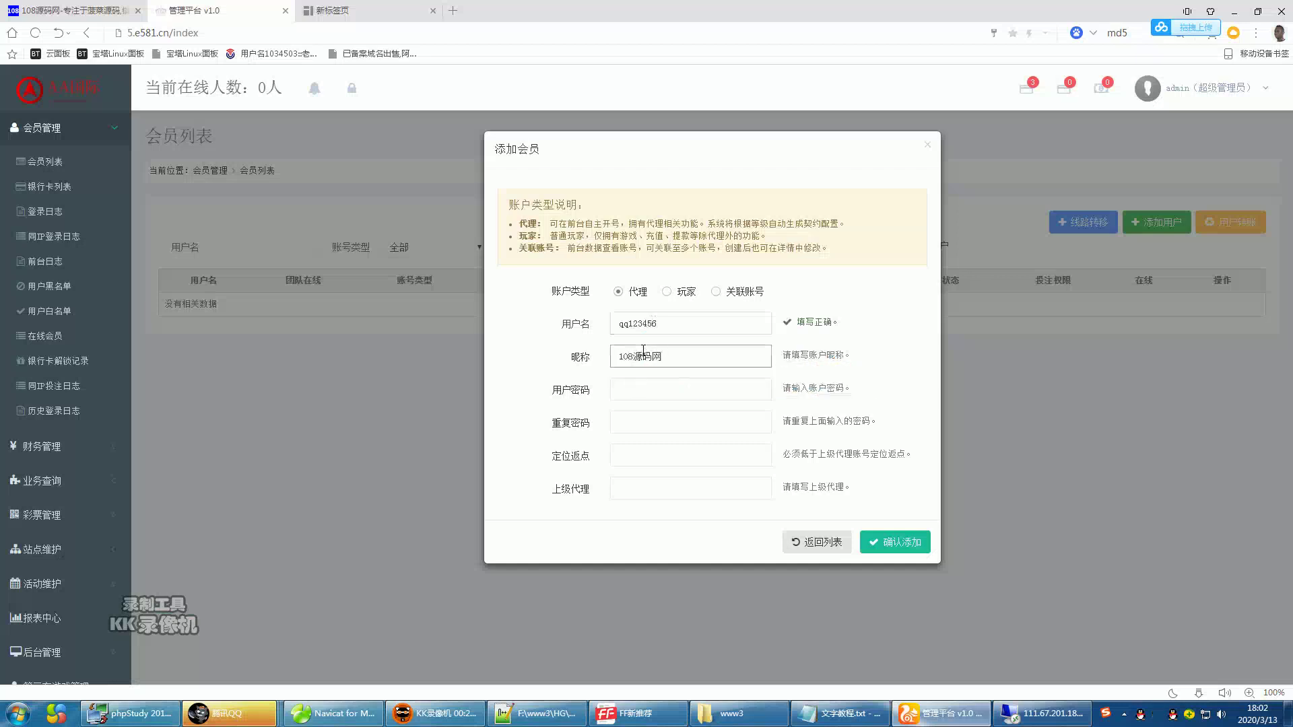
left_click(645, 389)
type("1")
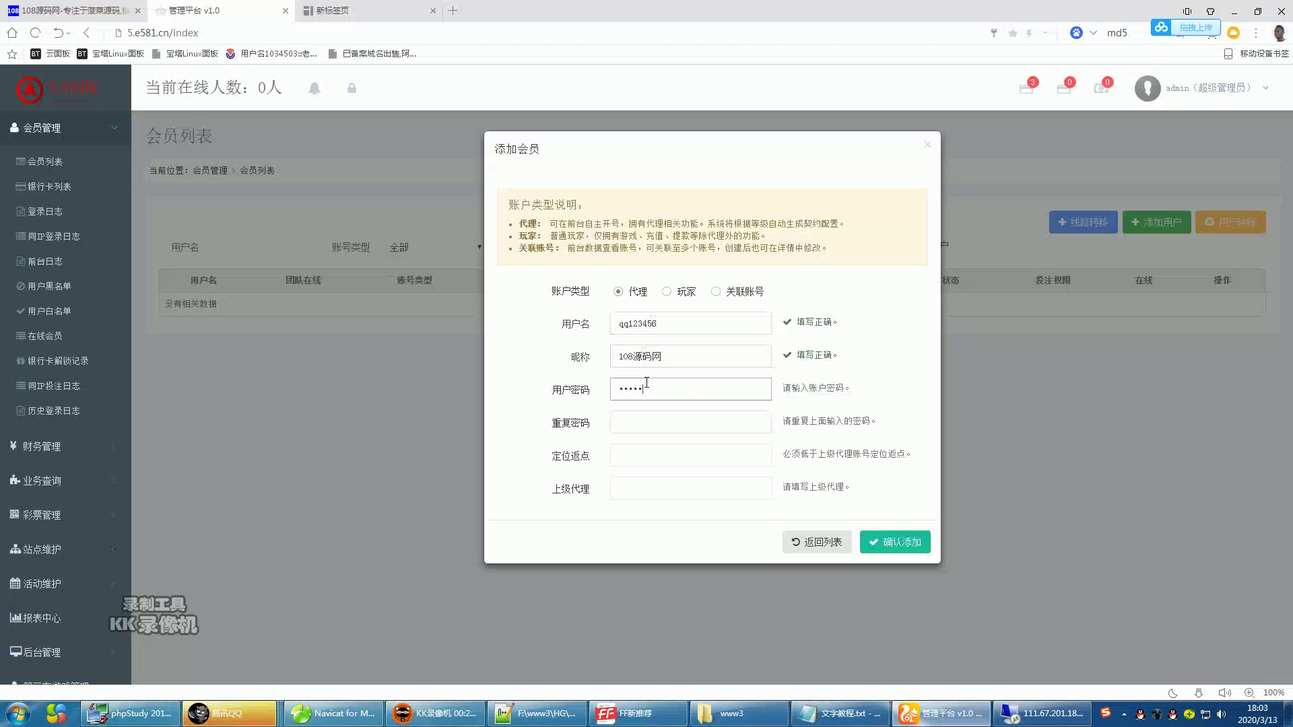
left_click(646, 420)
type("1")
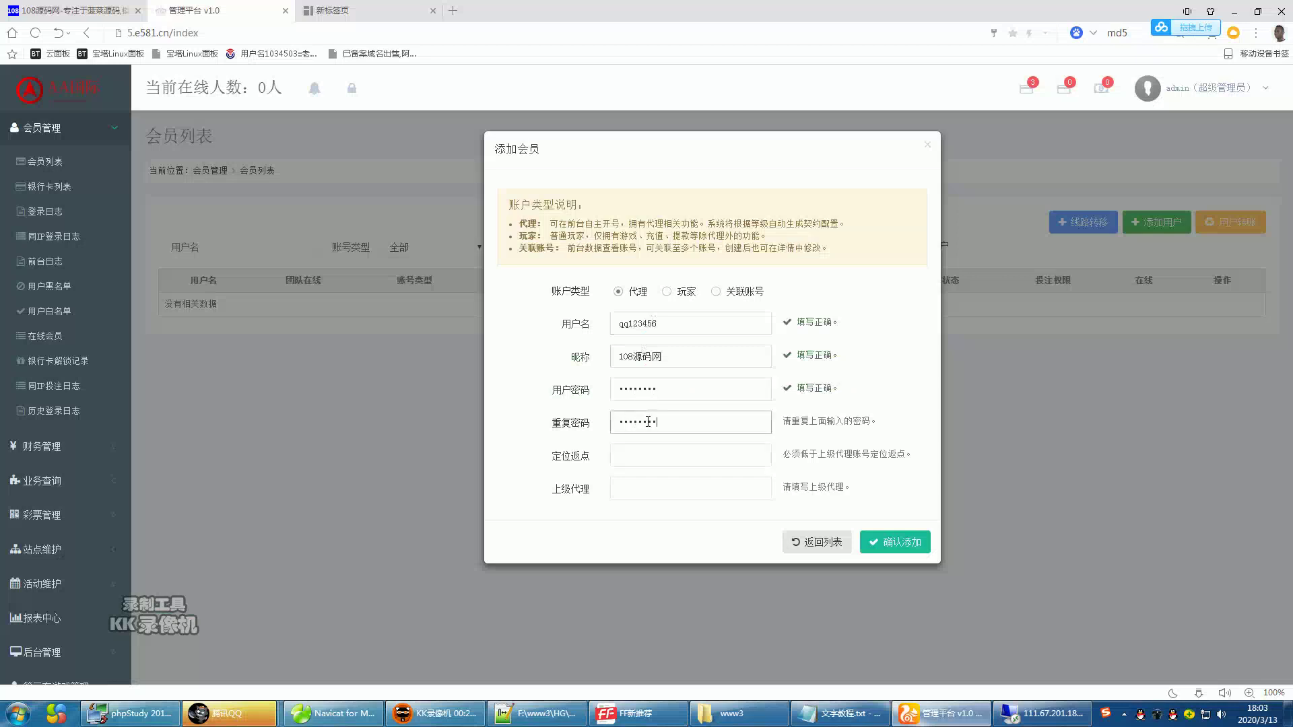
- Fill the rebate and superior agent fields and attempt to submit the new member
left_click(661, 445)
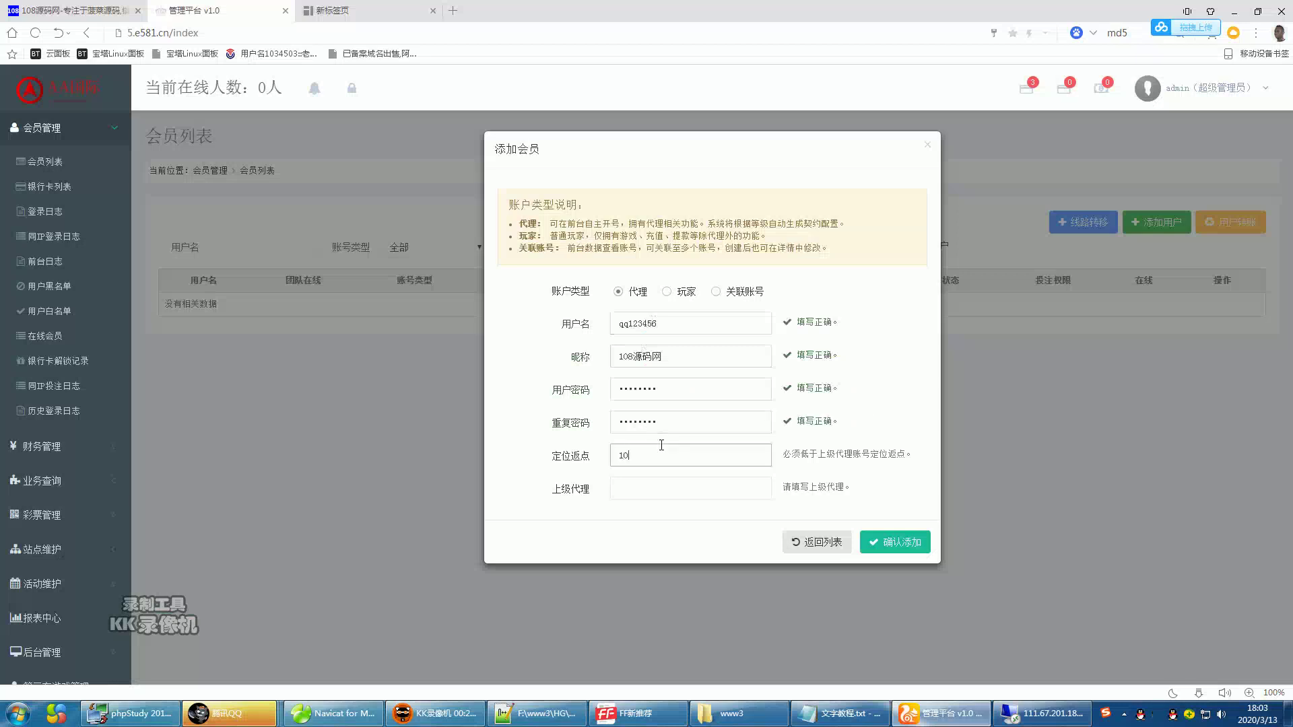
left_click(658, 478)
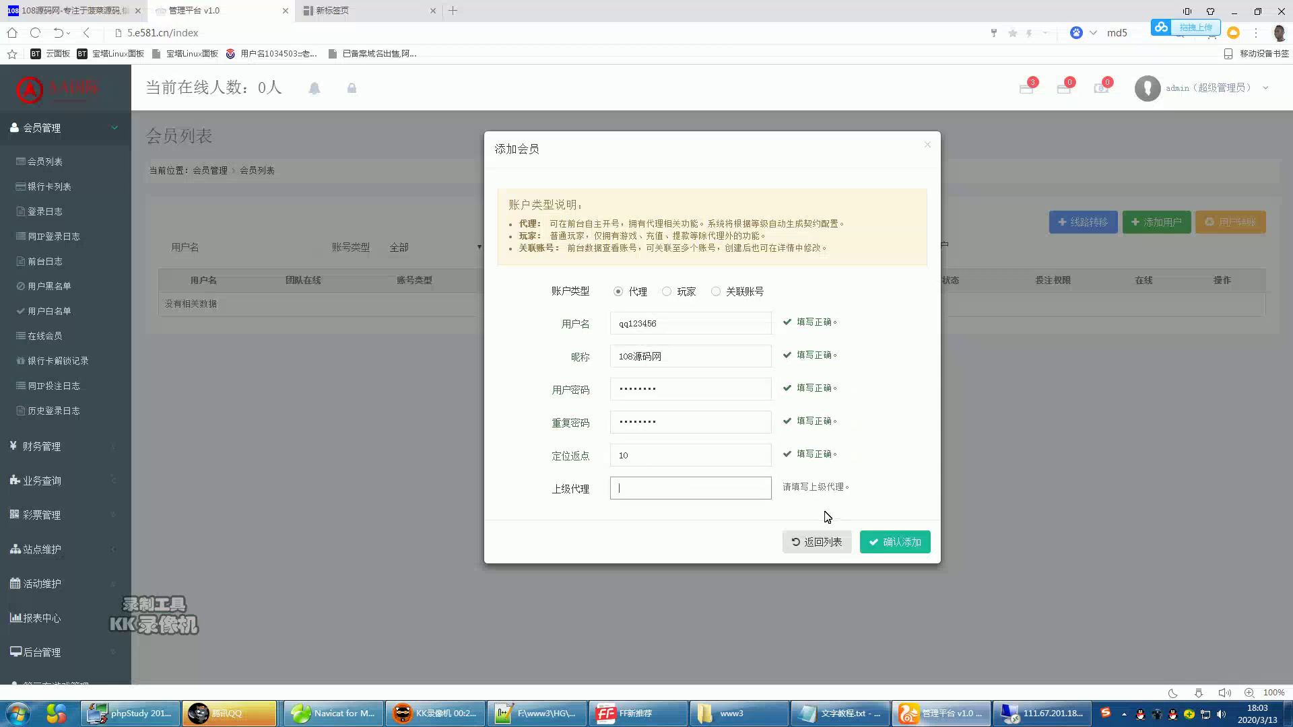
left_click(888, 543)
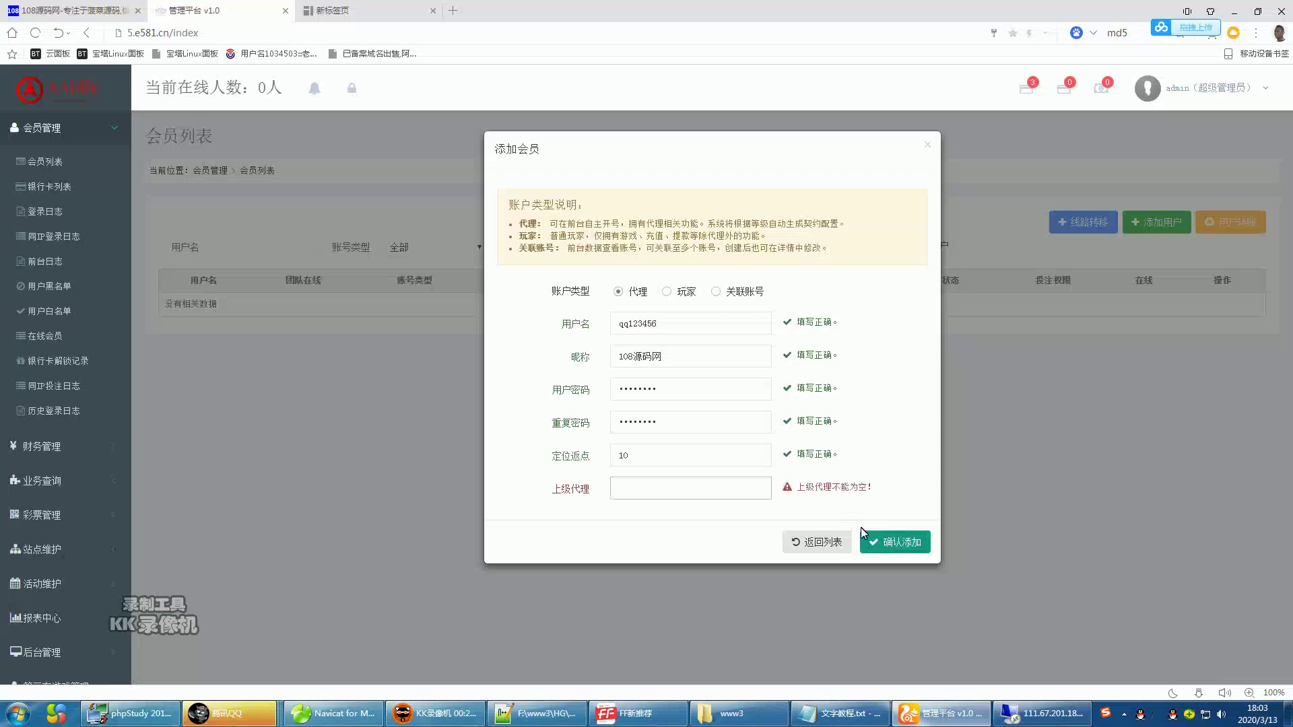
left_click(729, 481)
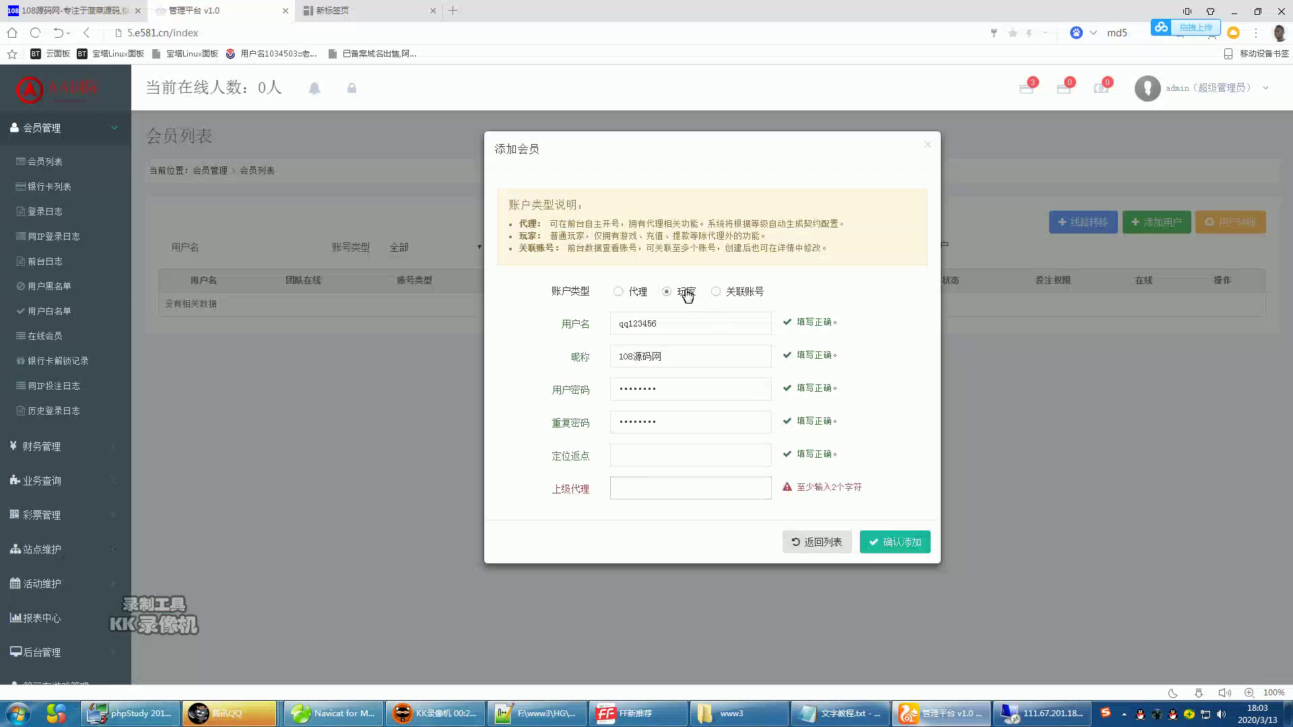
- Close the add-member form and reload the 会员列表 from 会员管理
left_click(813, 542)
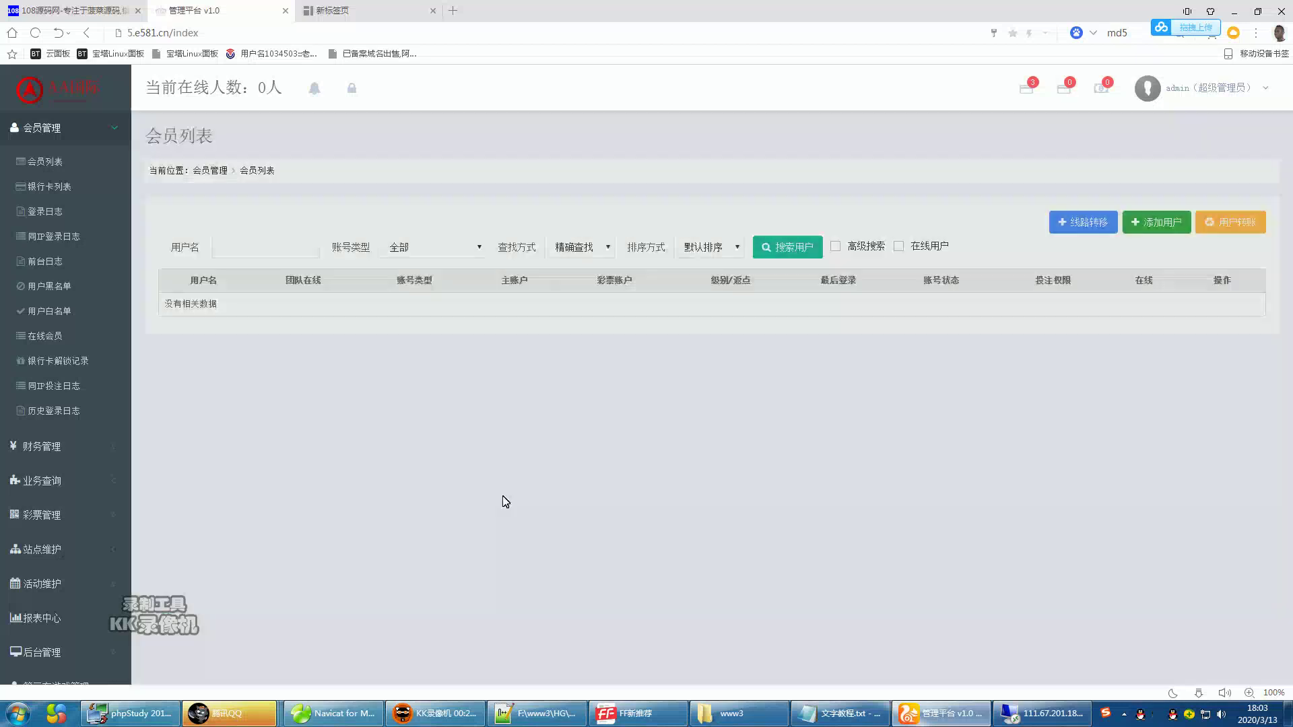
scroll(47, 441, "down", 1)
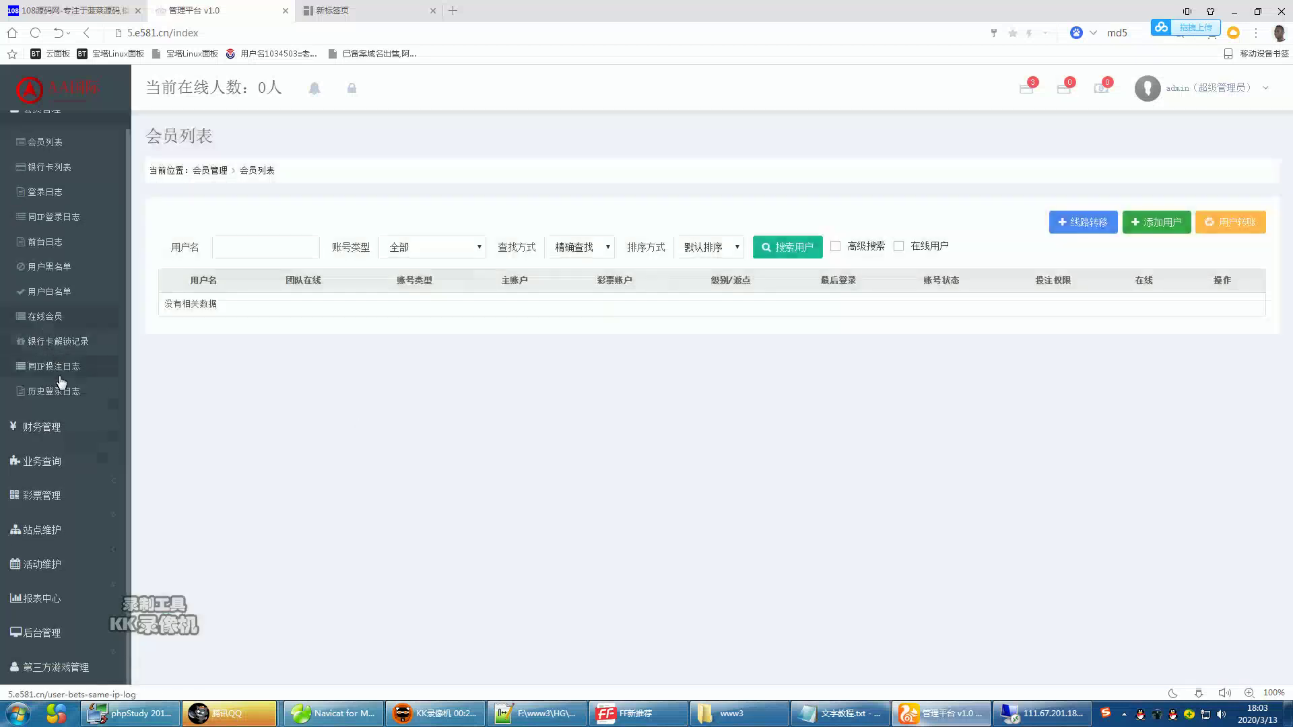
left_click(44, 460)
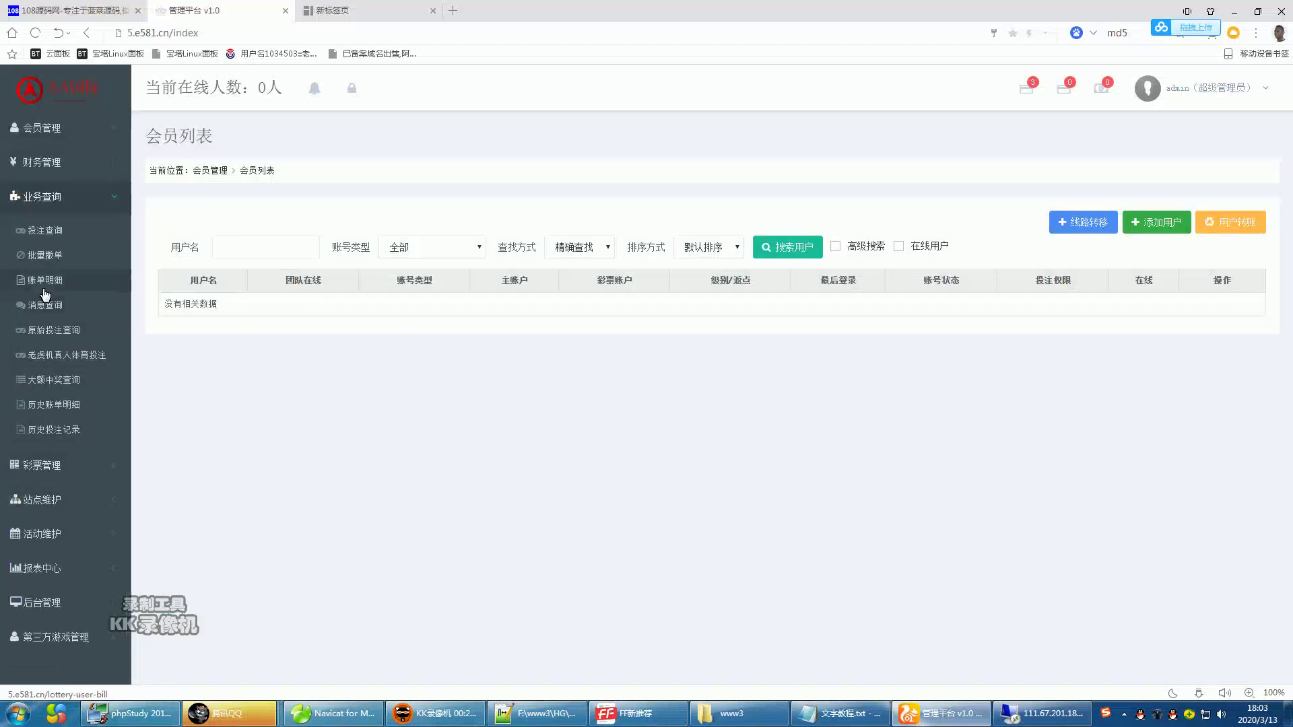
left_click(34, 192)
left_click(42, 128)
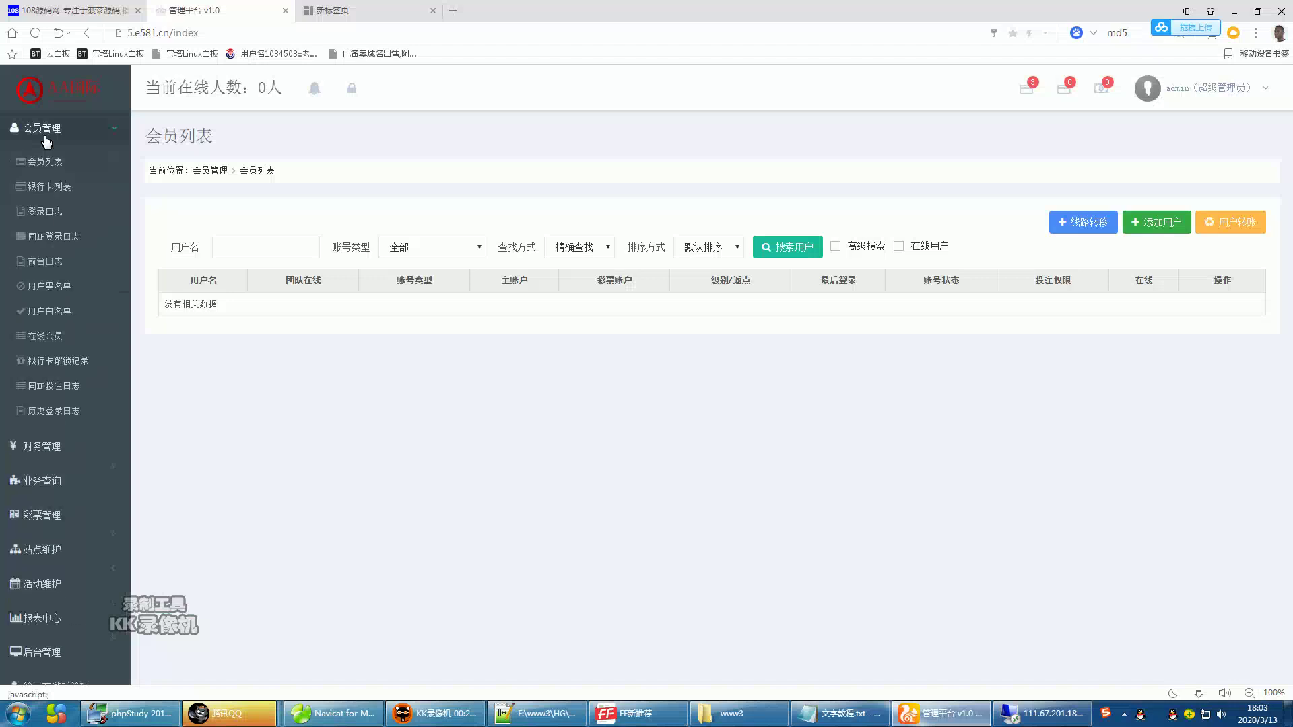
left_click(45, 164)
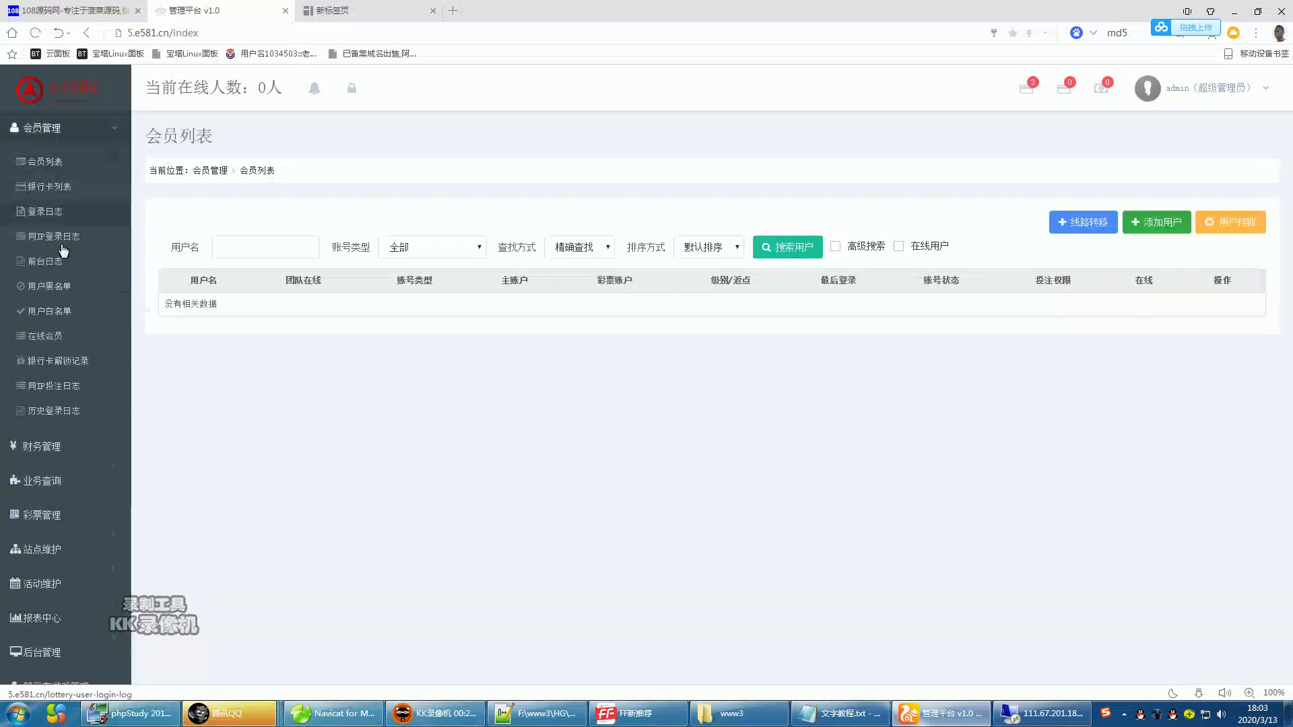
scroll(71, 451, "down", 1)
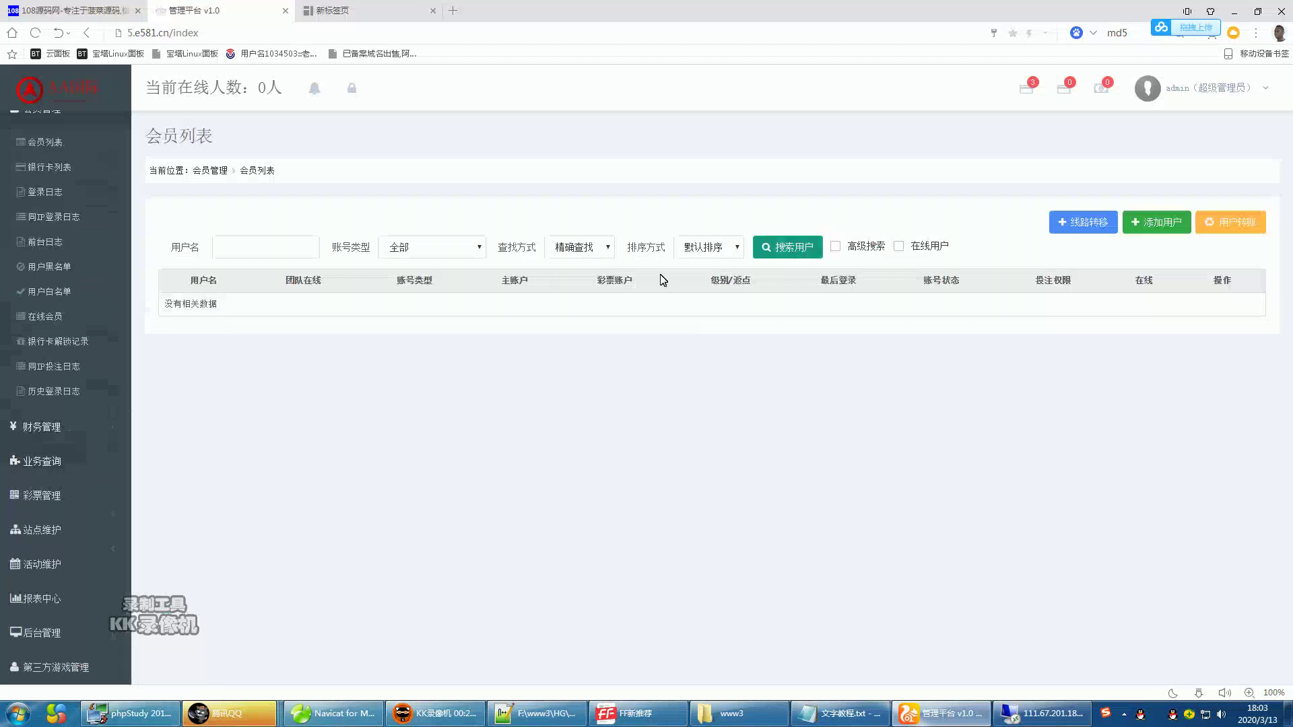
- Open 老虎机真人体育分红账单, then expand 后台管理 and 第三方游戏管理
left_click(39, 426)
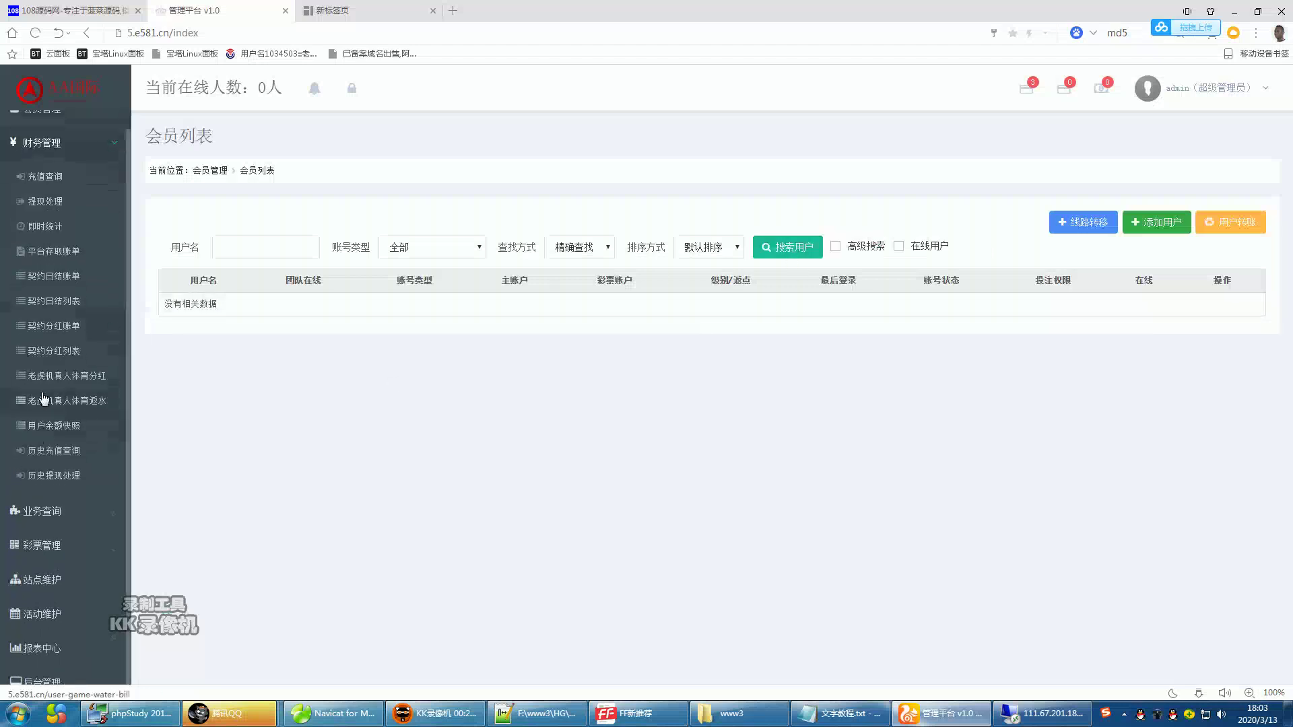
left_click(66, 378)
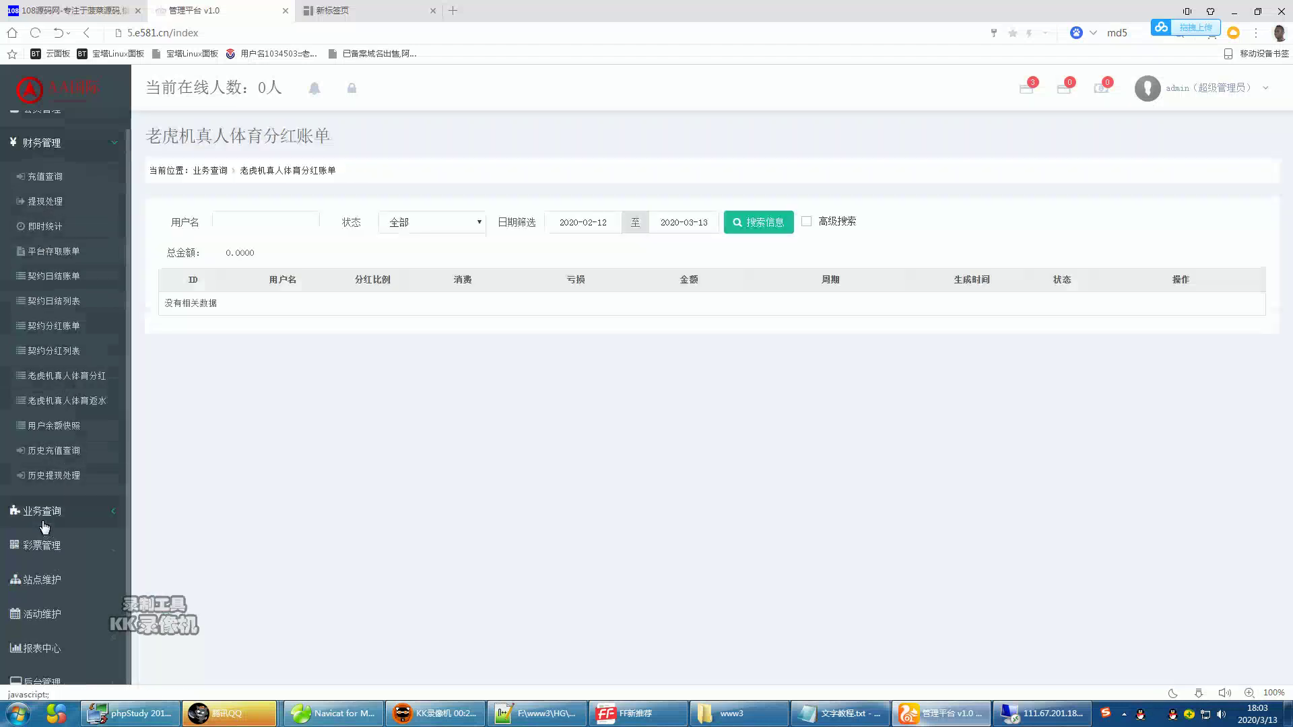
left_click(43, 523)
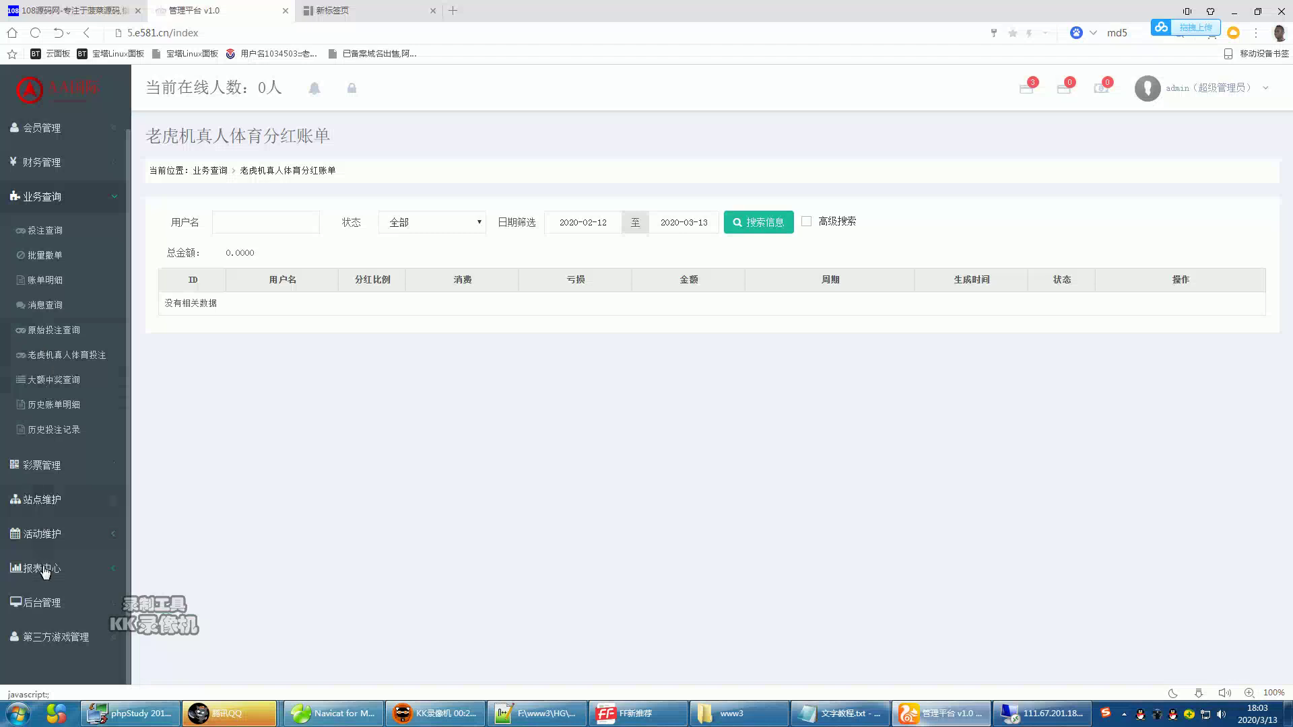
left_click(46, 601)
left_click(55, 590)
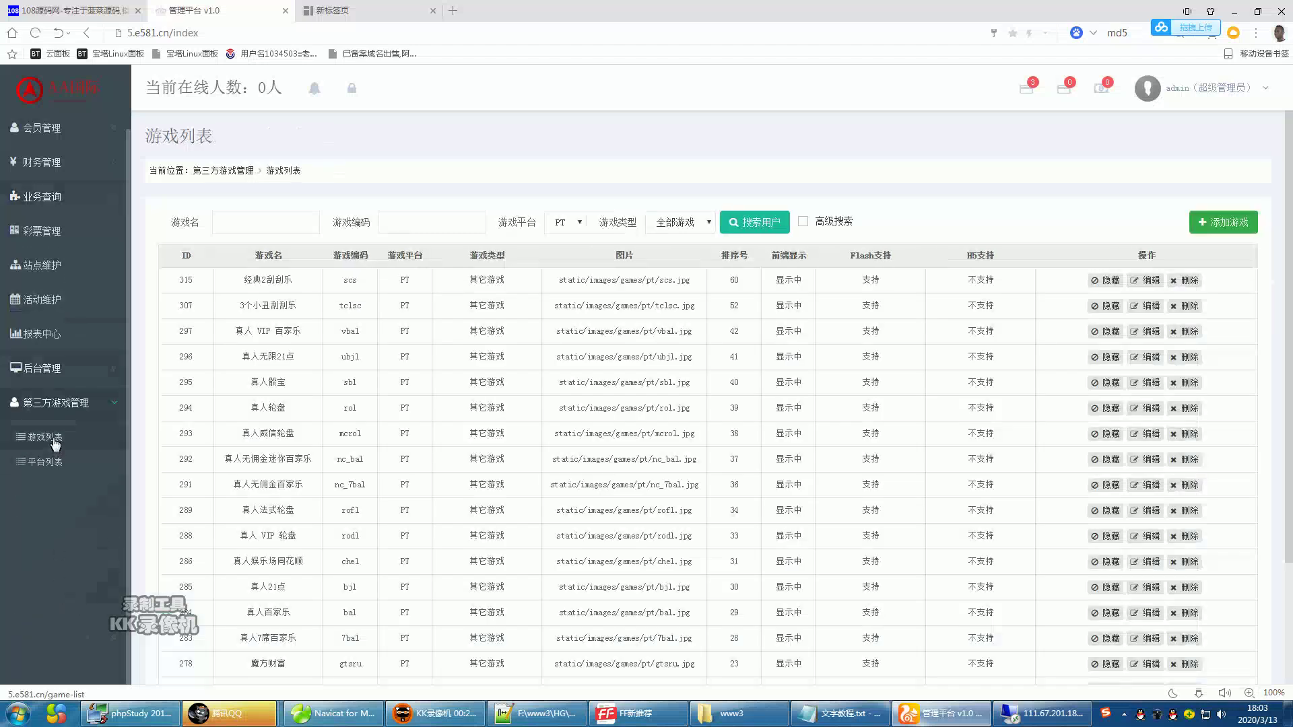
- Browse the same-IP betting log, login log, member list and bank card list pages
left_click(40, 265)
left_click(41, 230)
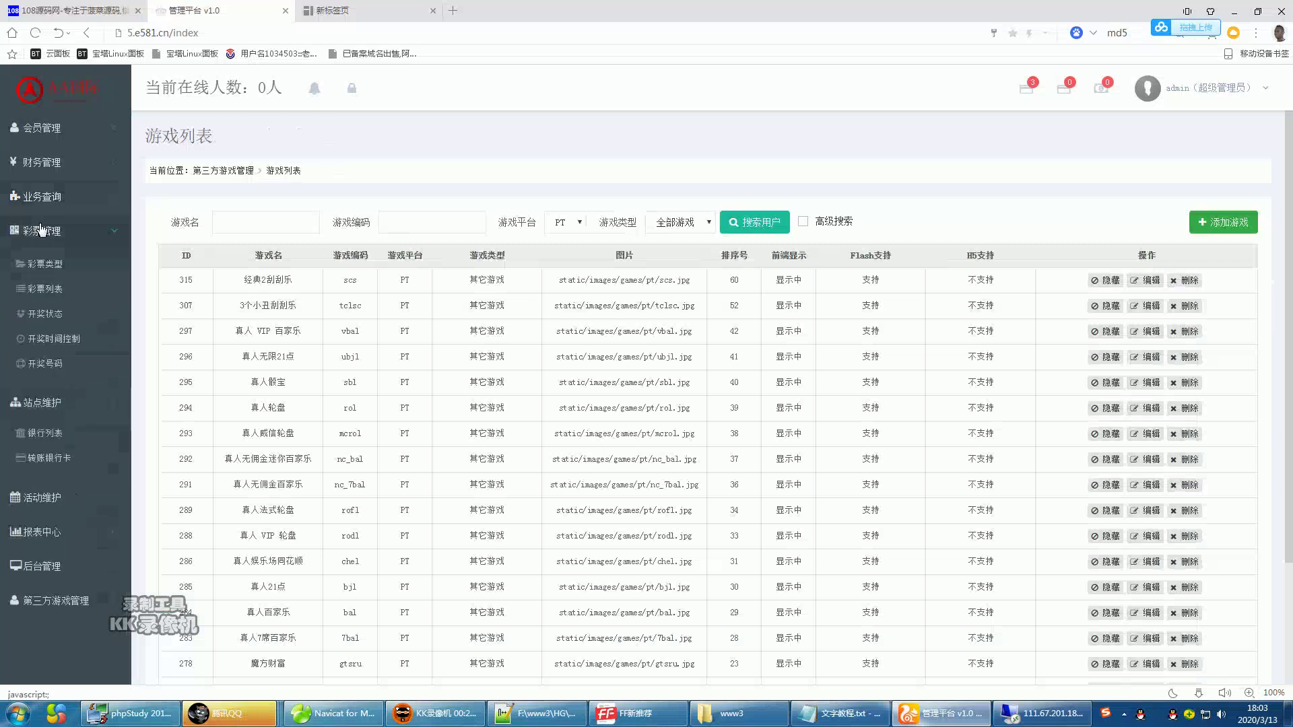
left_click(39, 176)
left_click(40, 141)
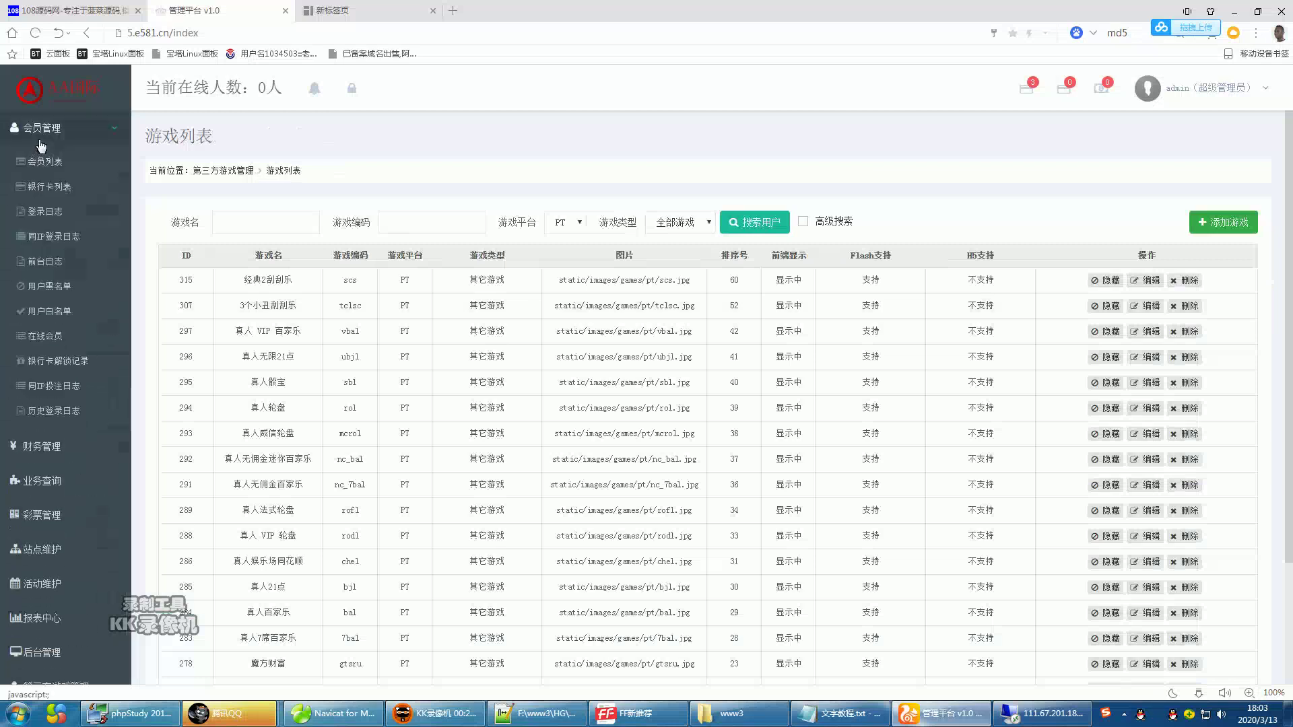
left_click(47, 368)
left_click(45, 220)
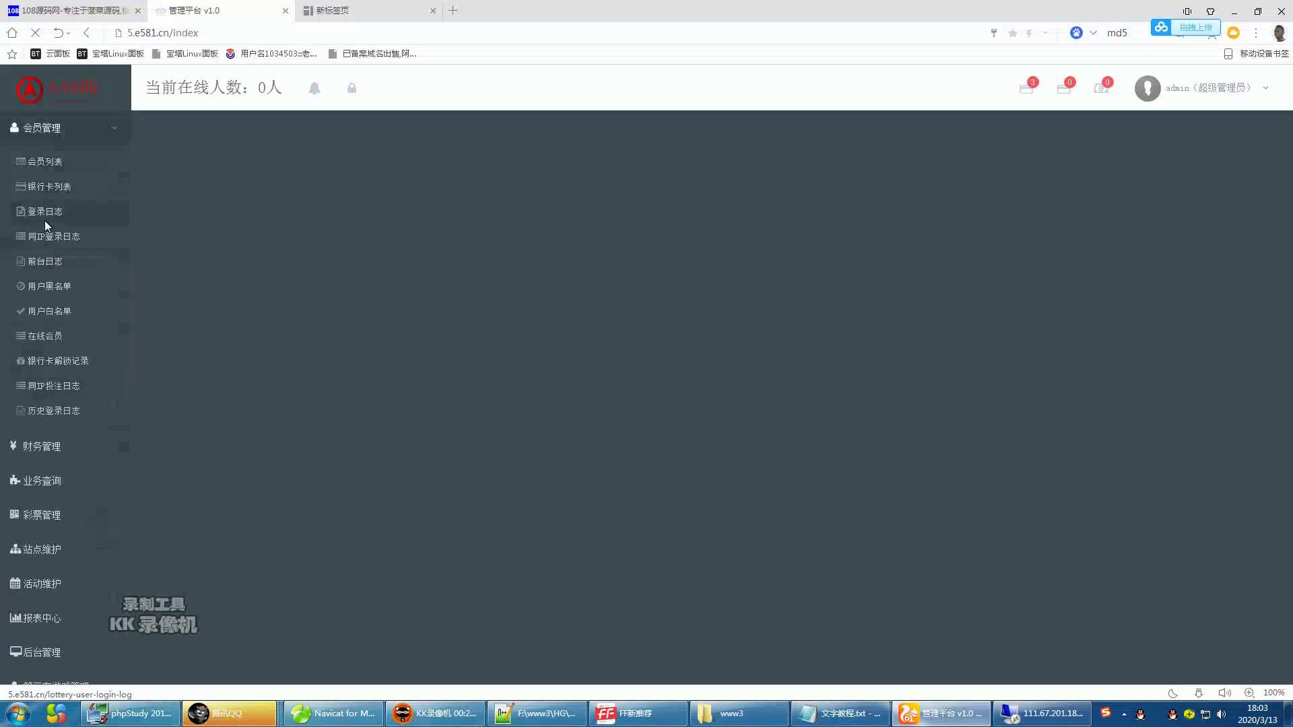
left_click(51, 168)
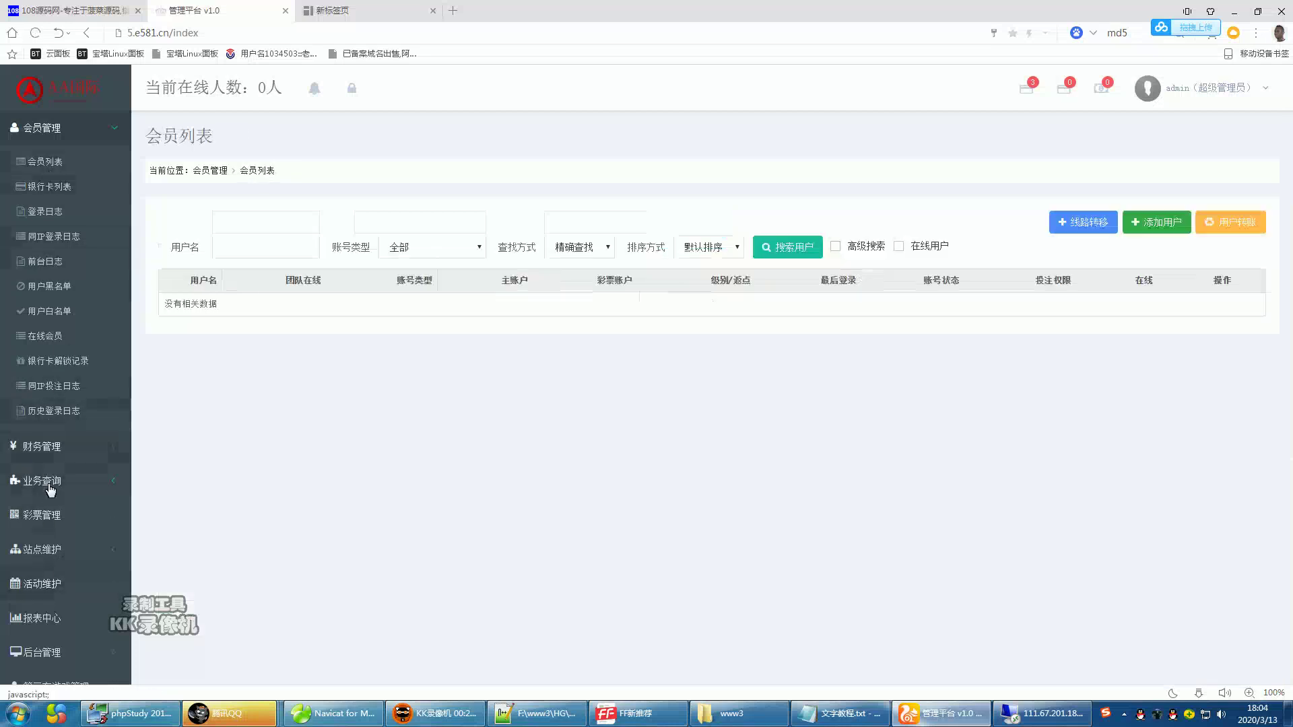
left_click(30, 165)
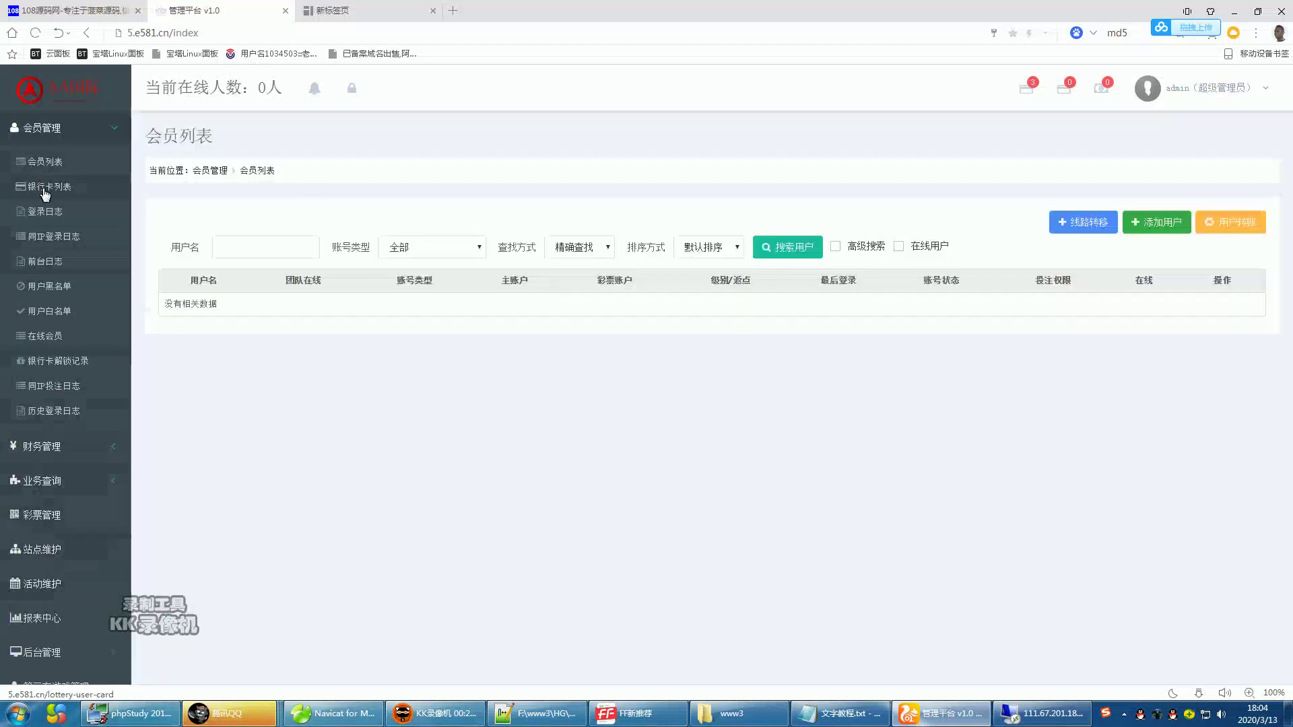
left_click(42, 188)
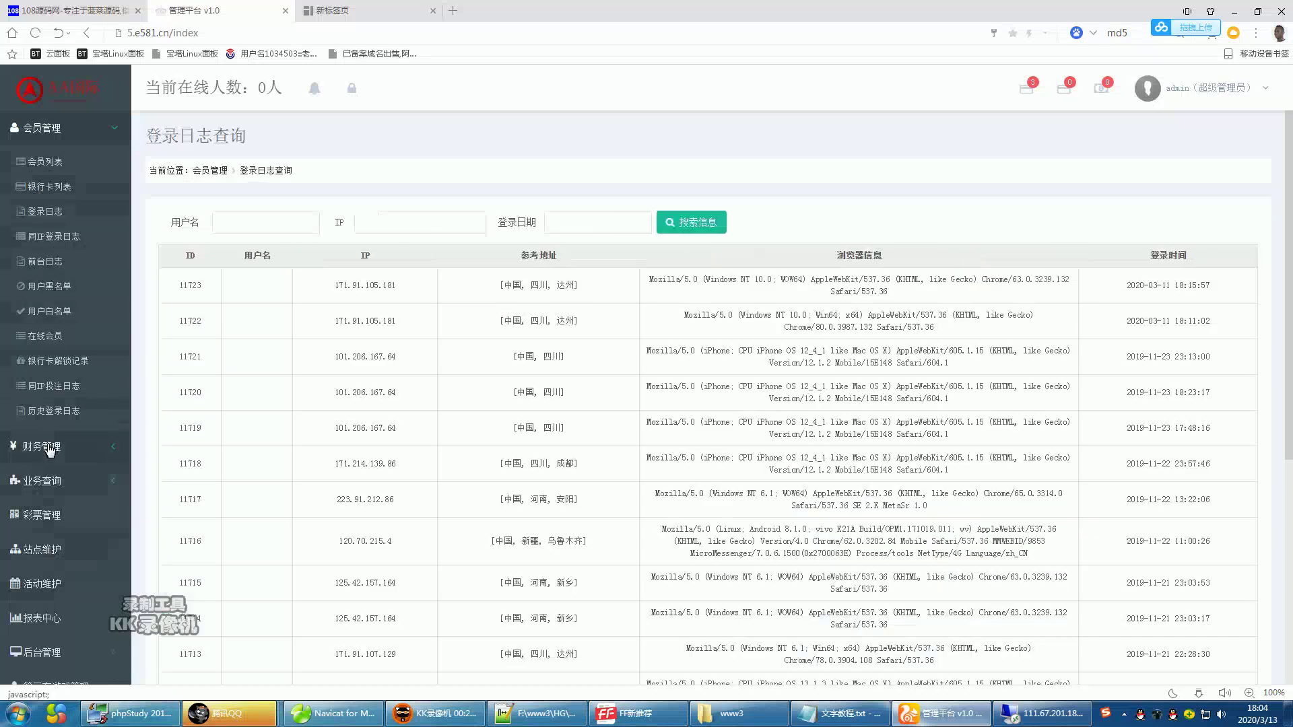
- Expand the remaining sidebar sections and open 后台管理 > 用户管理
left_click(41, 447)
left_click(42, 531)
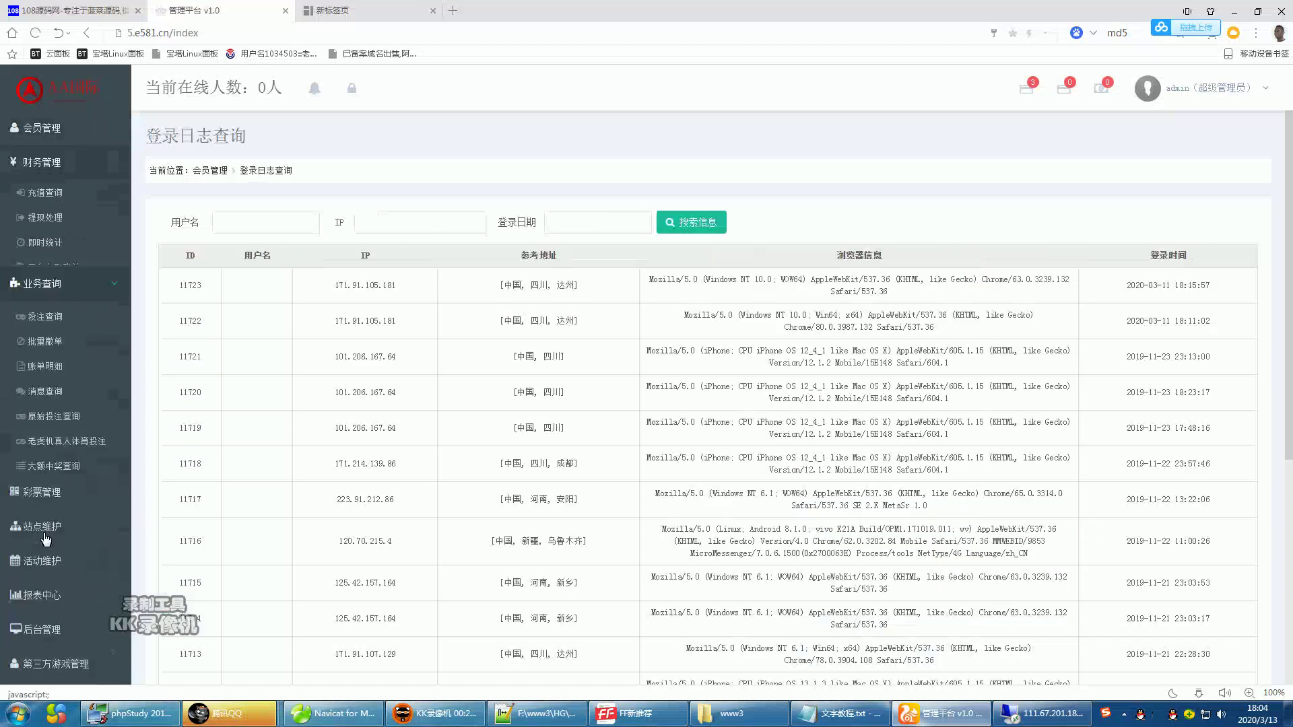
left_click(39, 467)
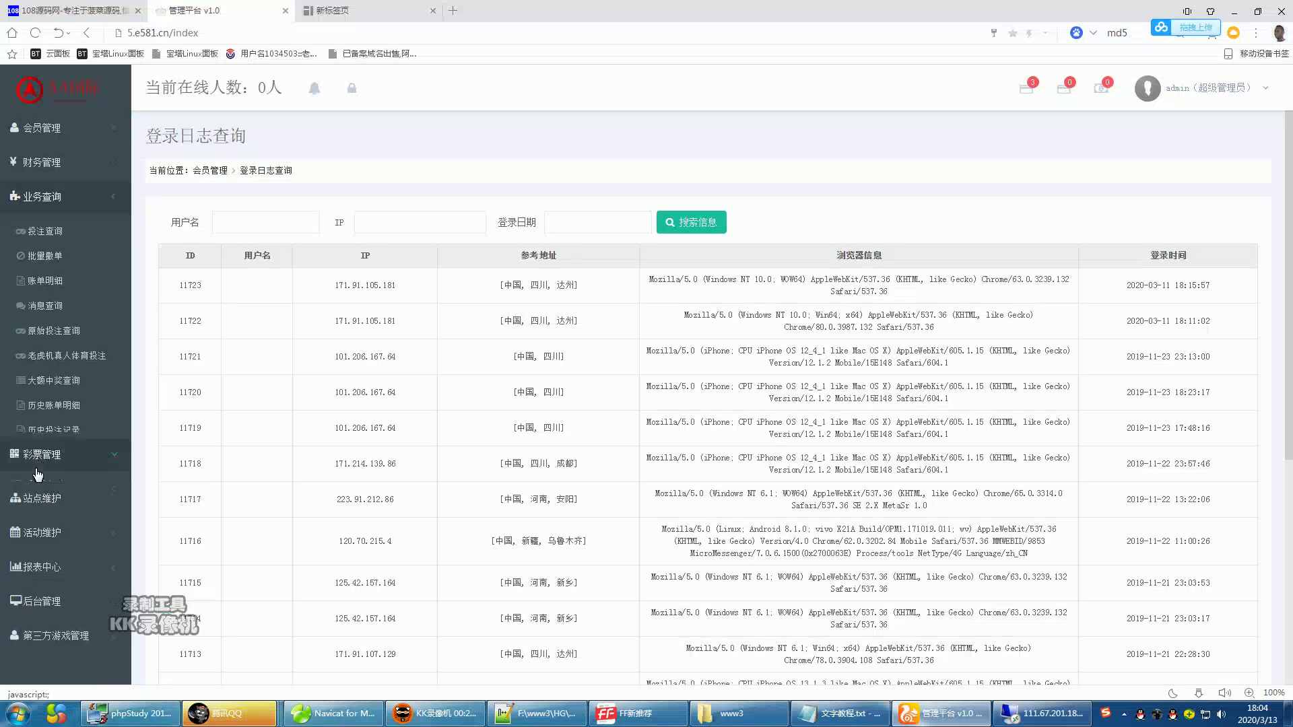
left_click(45, 463)
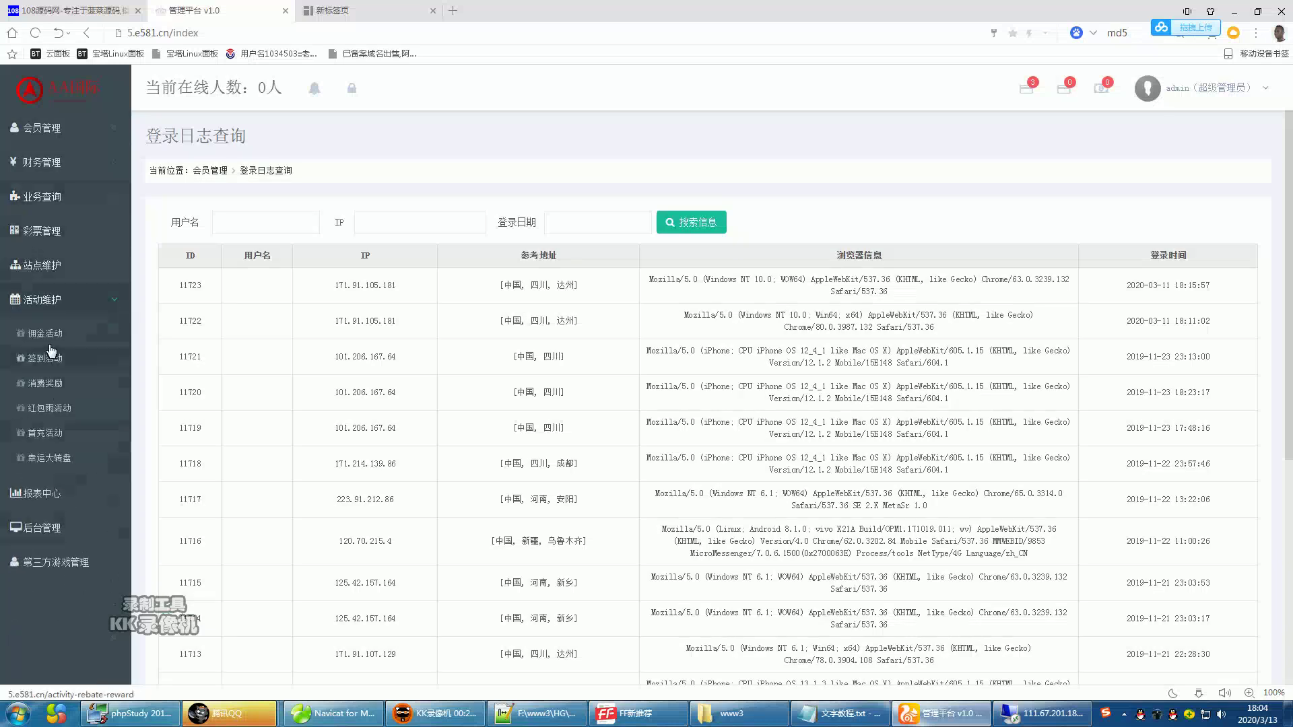
left_click(59, 498)
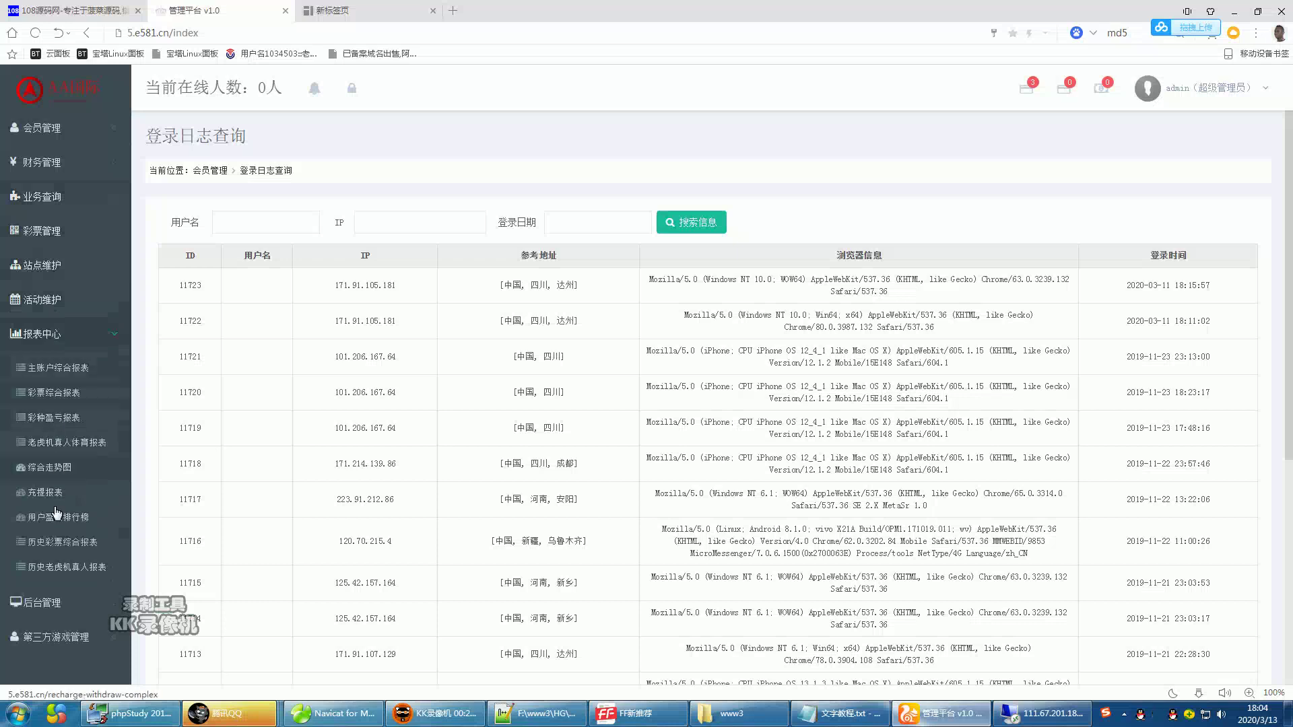
left_click(37, 604)
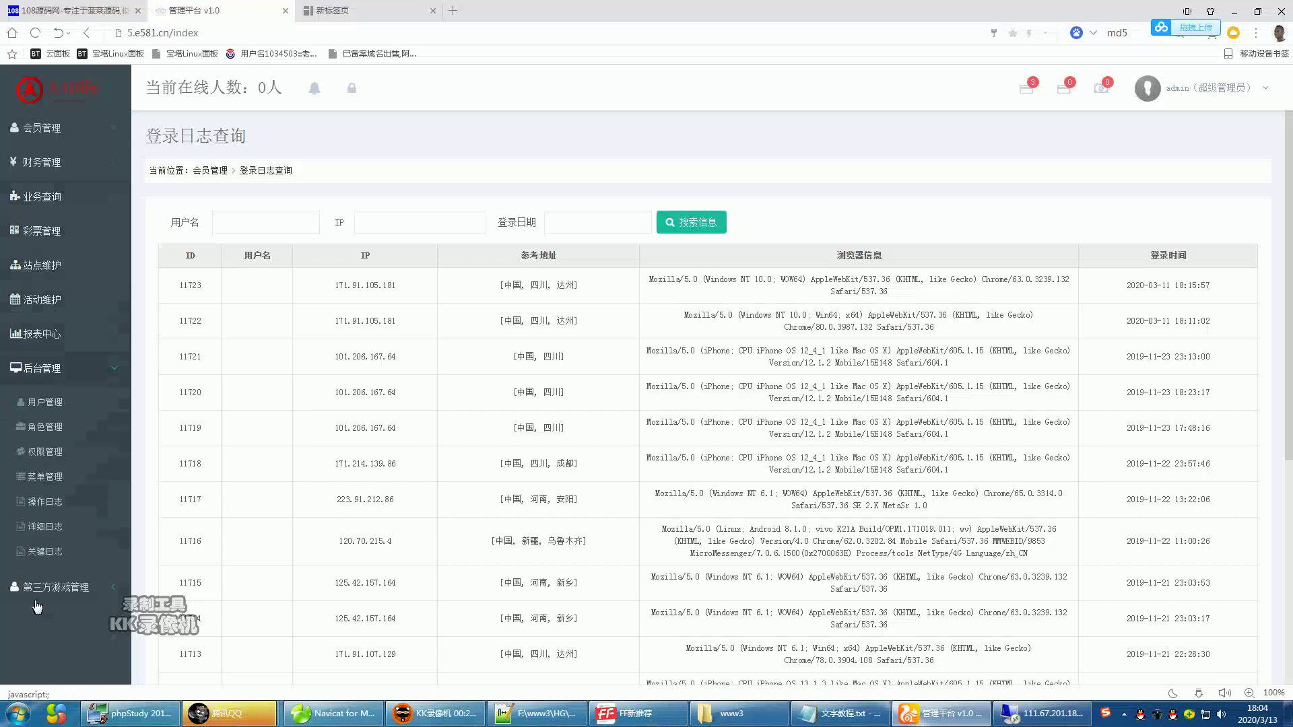
left_click(38, 402)
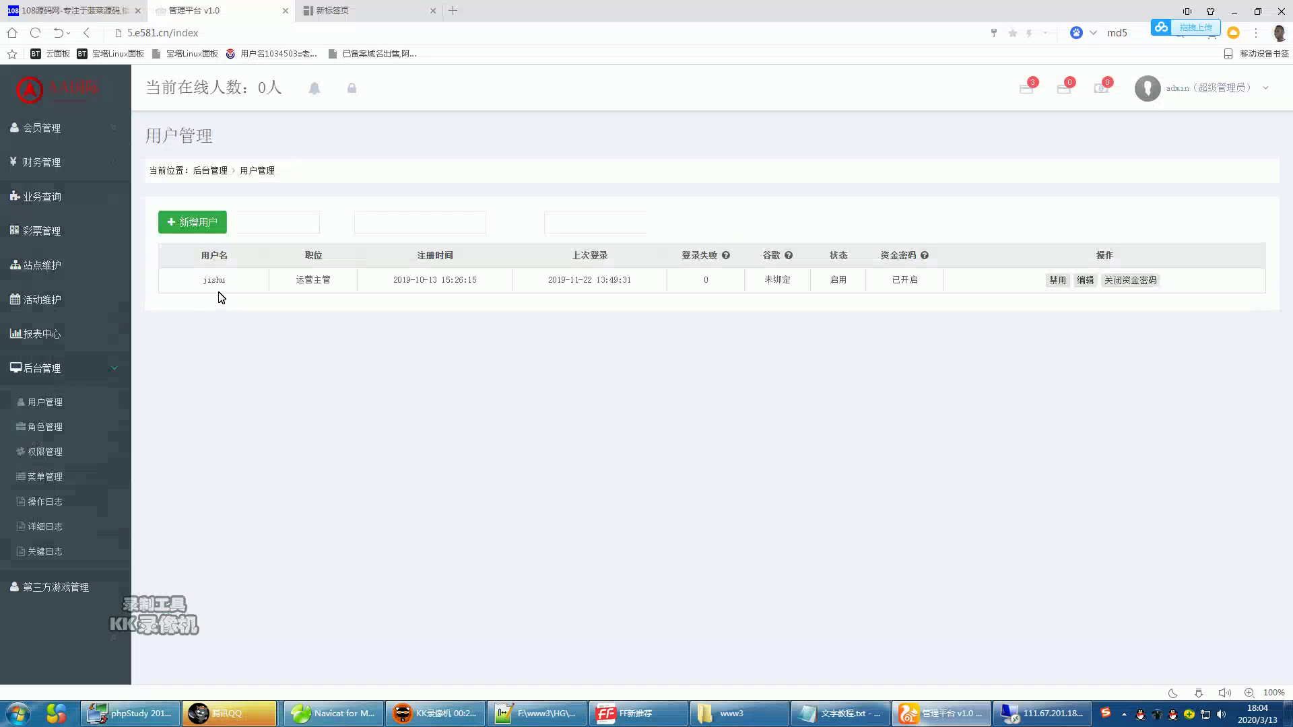
- Copy the username jishu from the user table and go back to 会员列表
left_click_drag(235, 284, 202, 279)
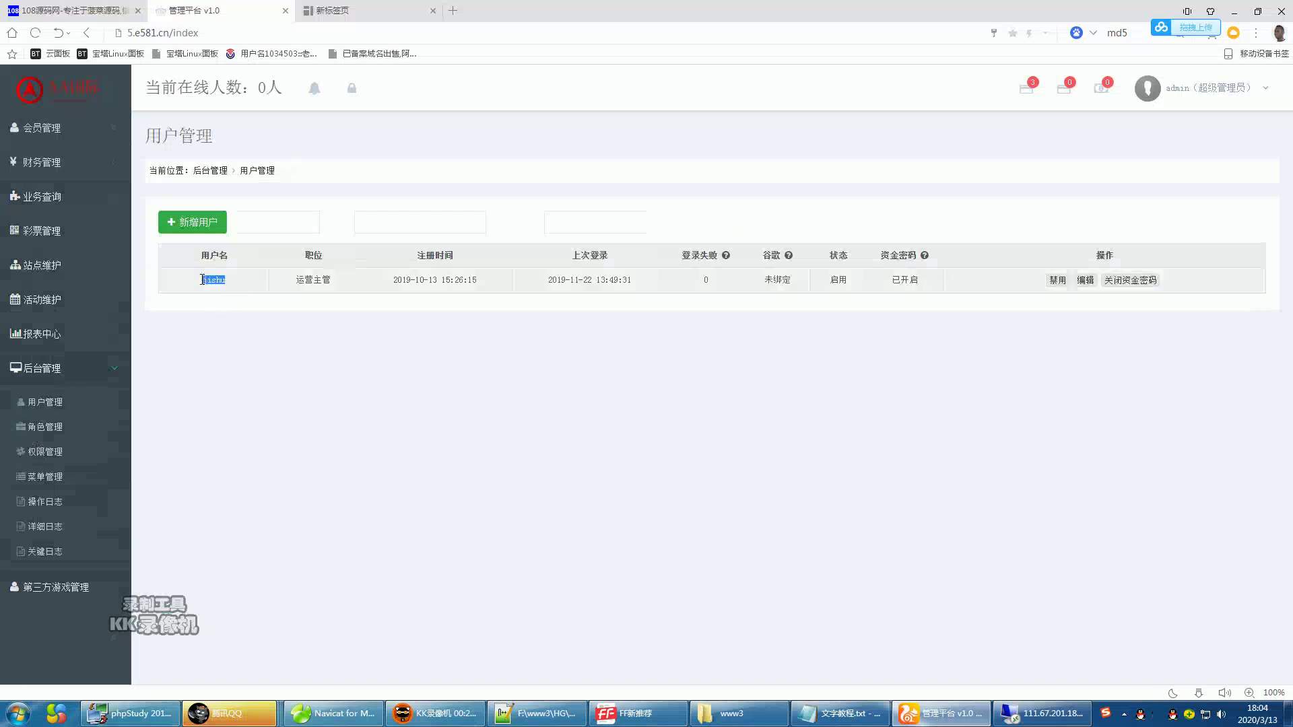
right_click(217, 279)
left_click(235, 290)
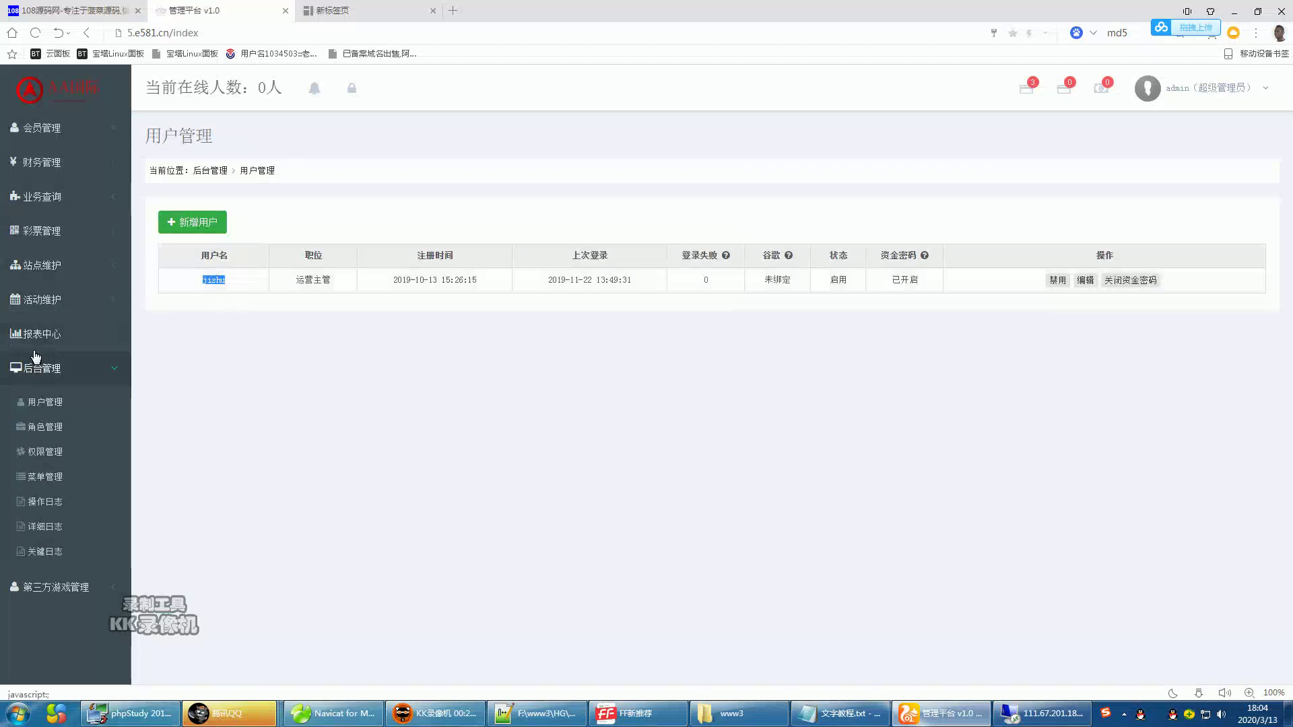
left_click(45, 135)
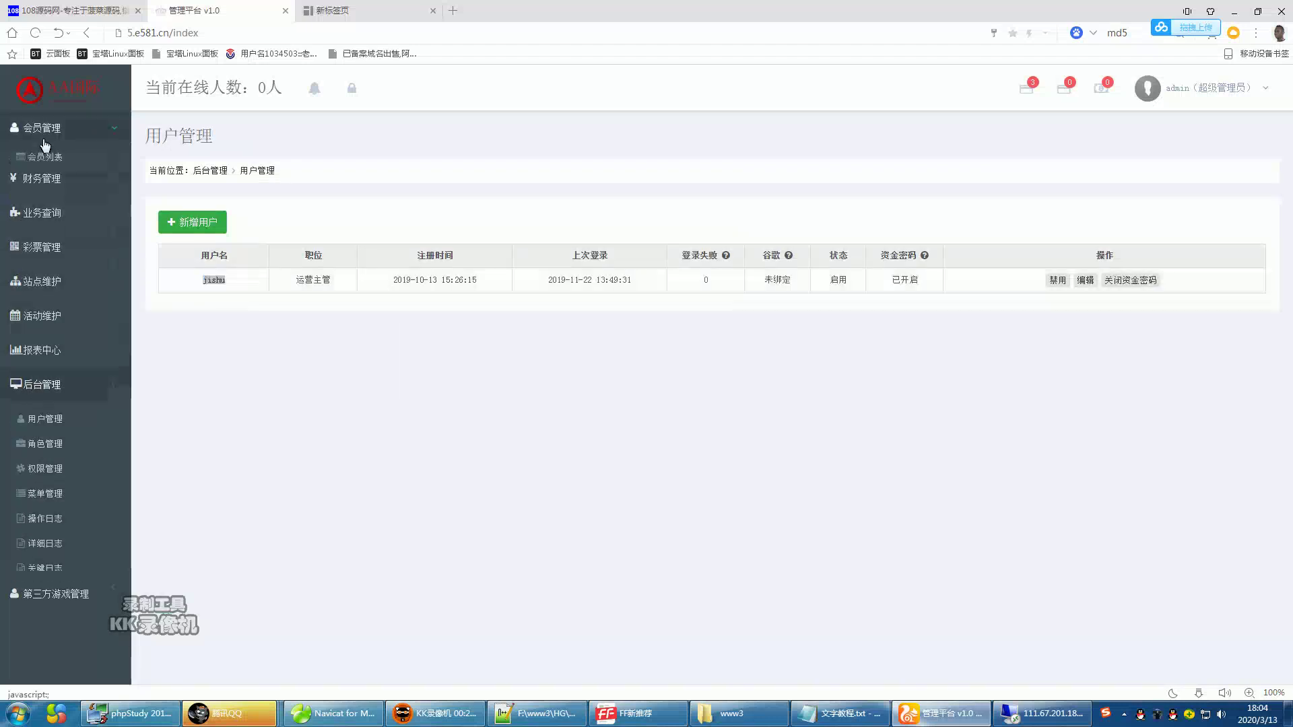
left_click(47, 162)
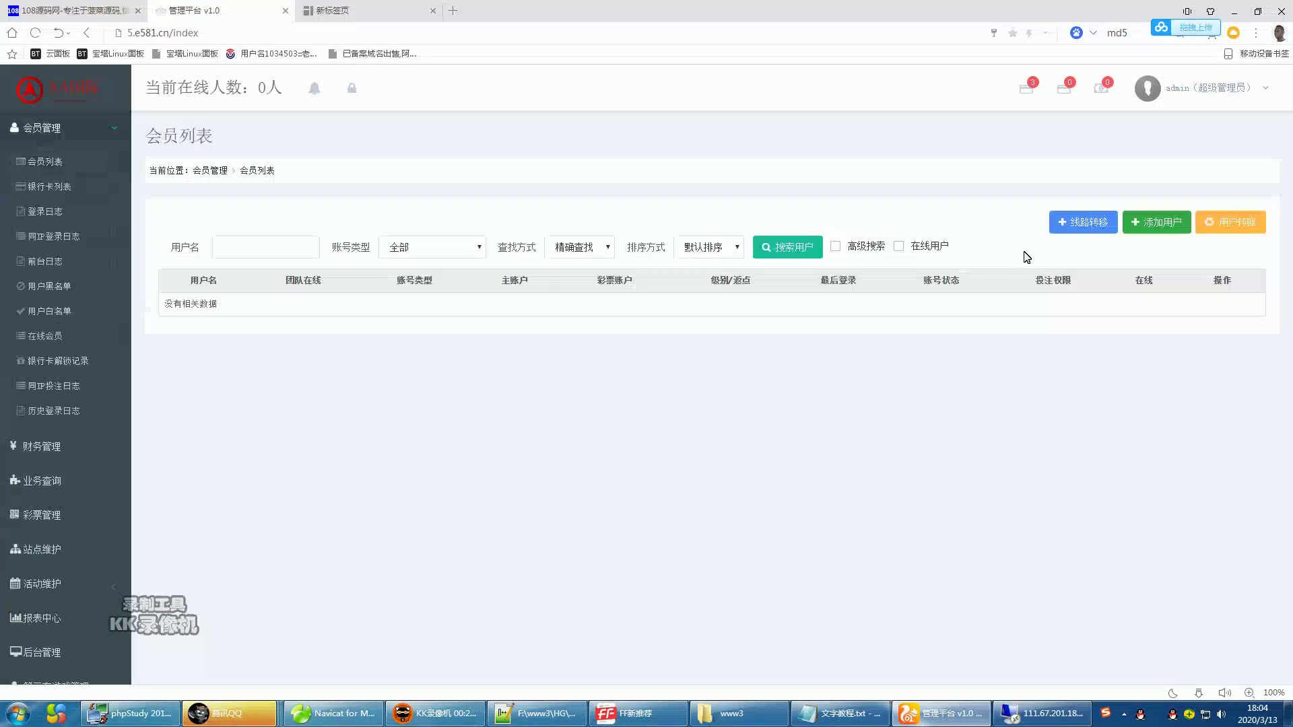
- Open the 添加会员 form and paste jishu as the superior agent
left_click(1156, 227)
right_click(648, 485)
left_click(677, 571)
left_click(916, 499)
- Enter username qq123456 and nickname 108源码网
left_click(660, 323)
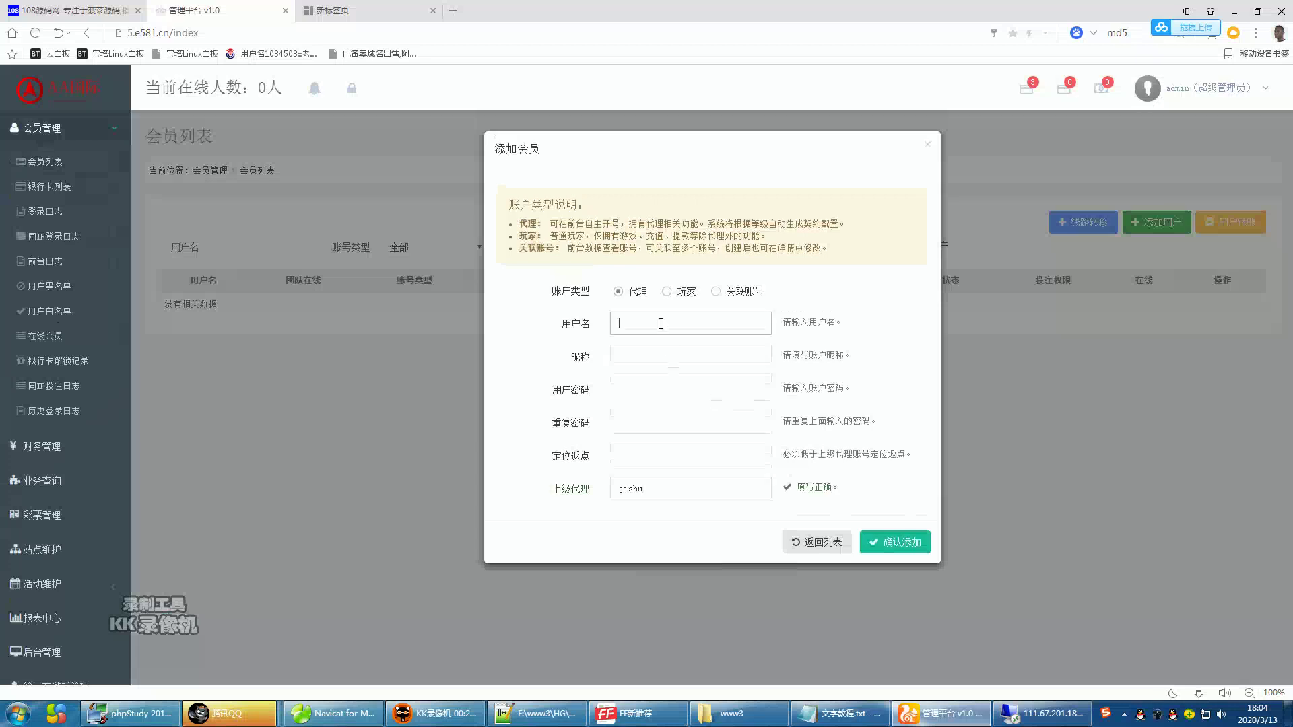
type("qq123456")
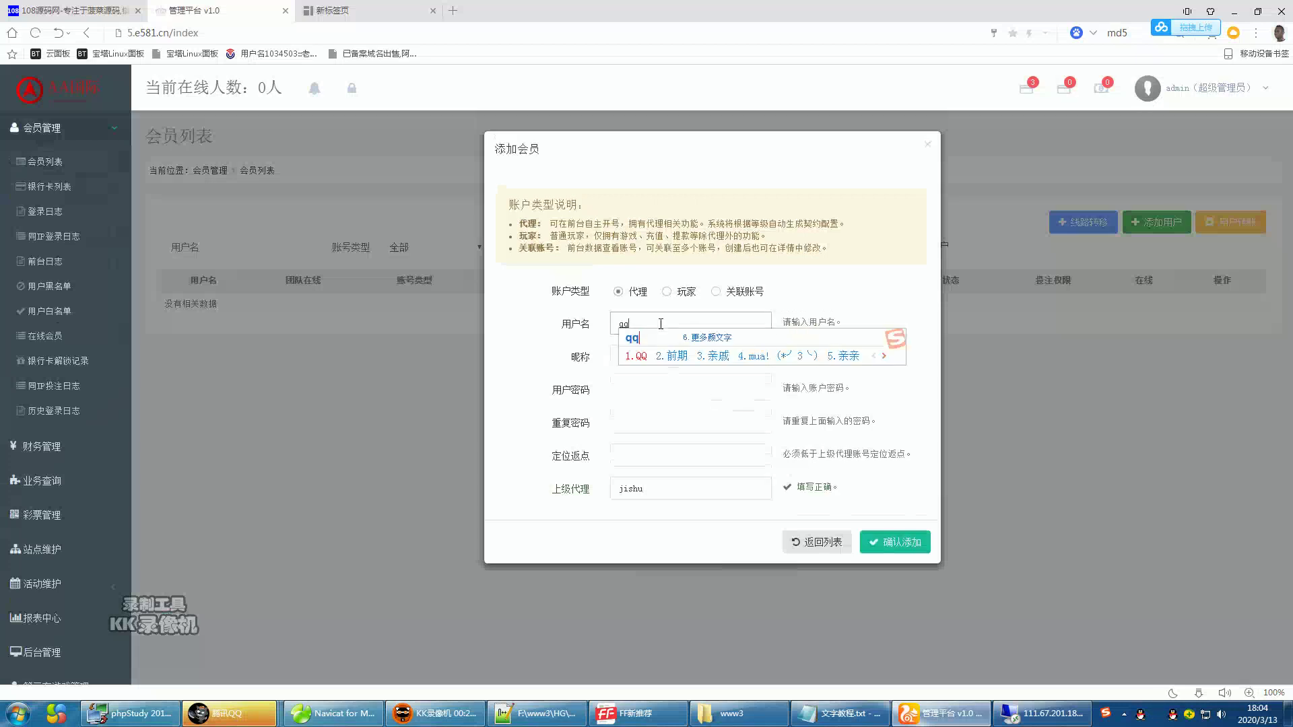
left_click(653, 359)
type("123456")
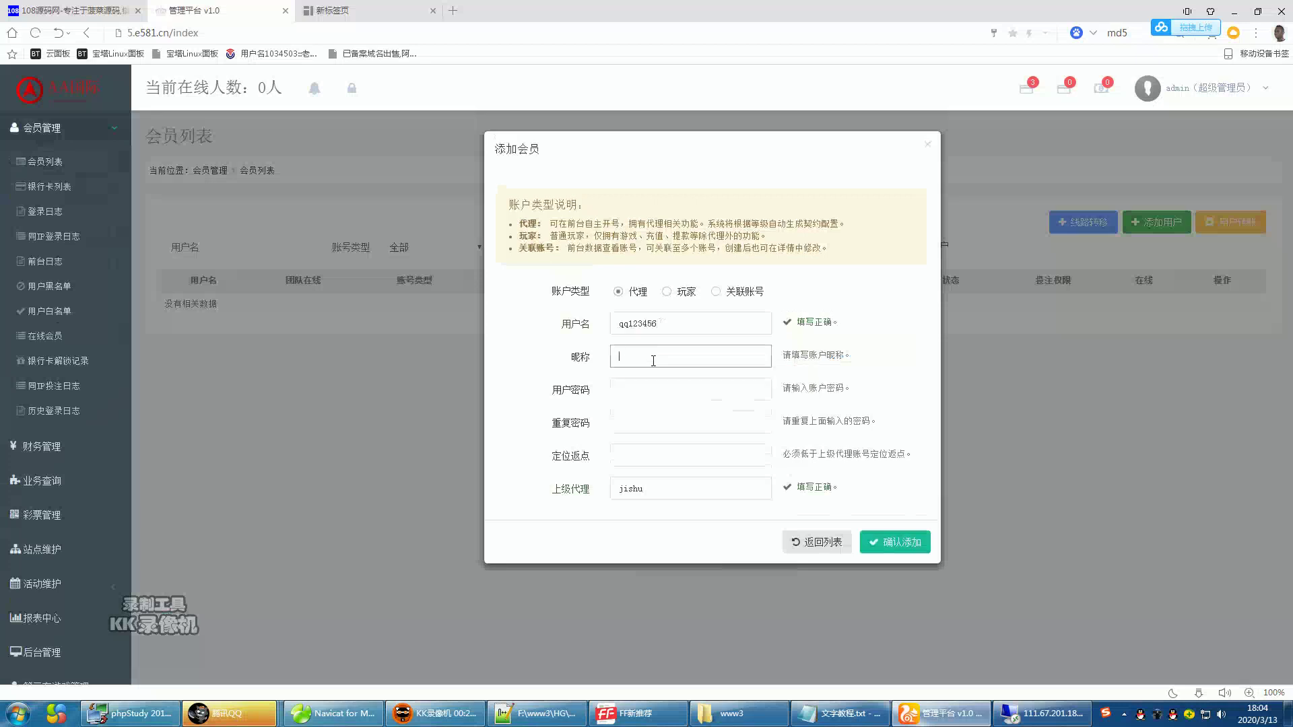
type("08yuanw")
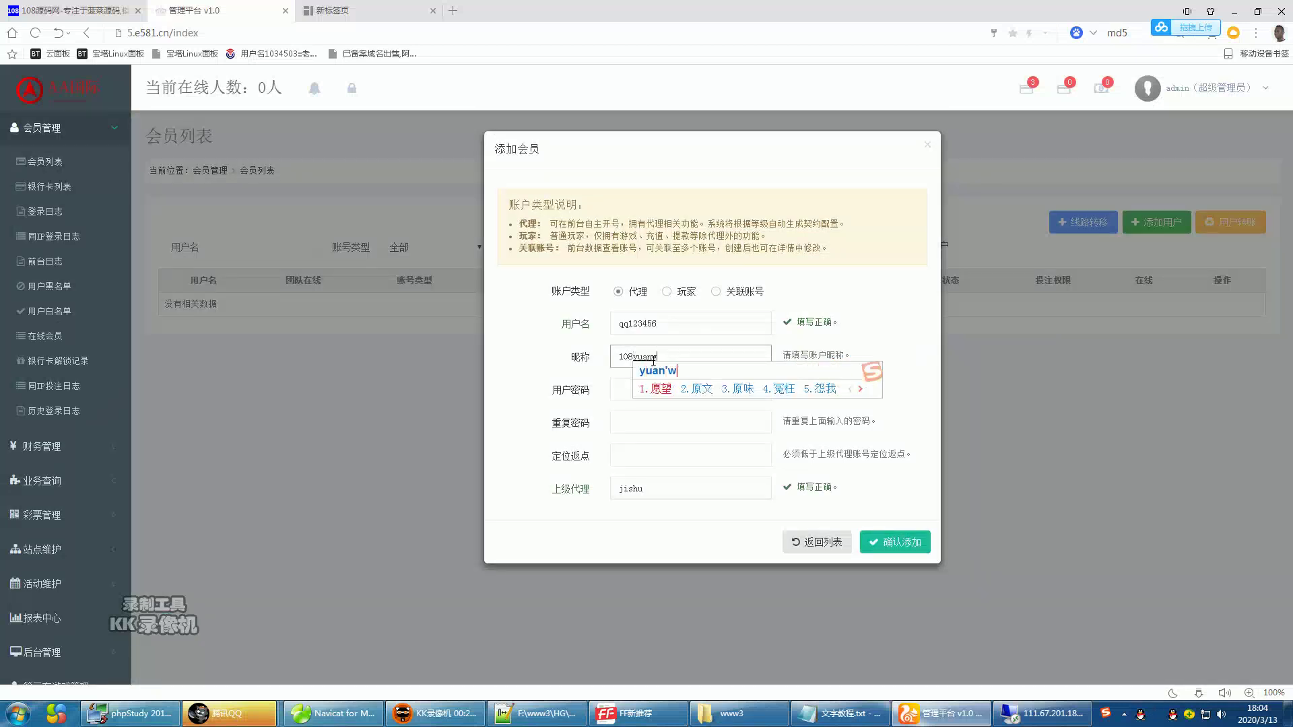
key("BackSpace")
type("ma")
key("space")
type("wanbg")
key("space")
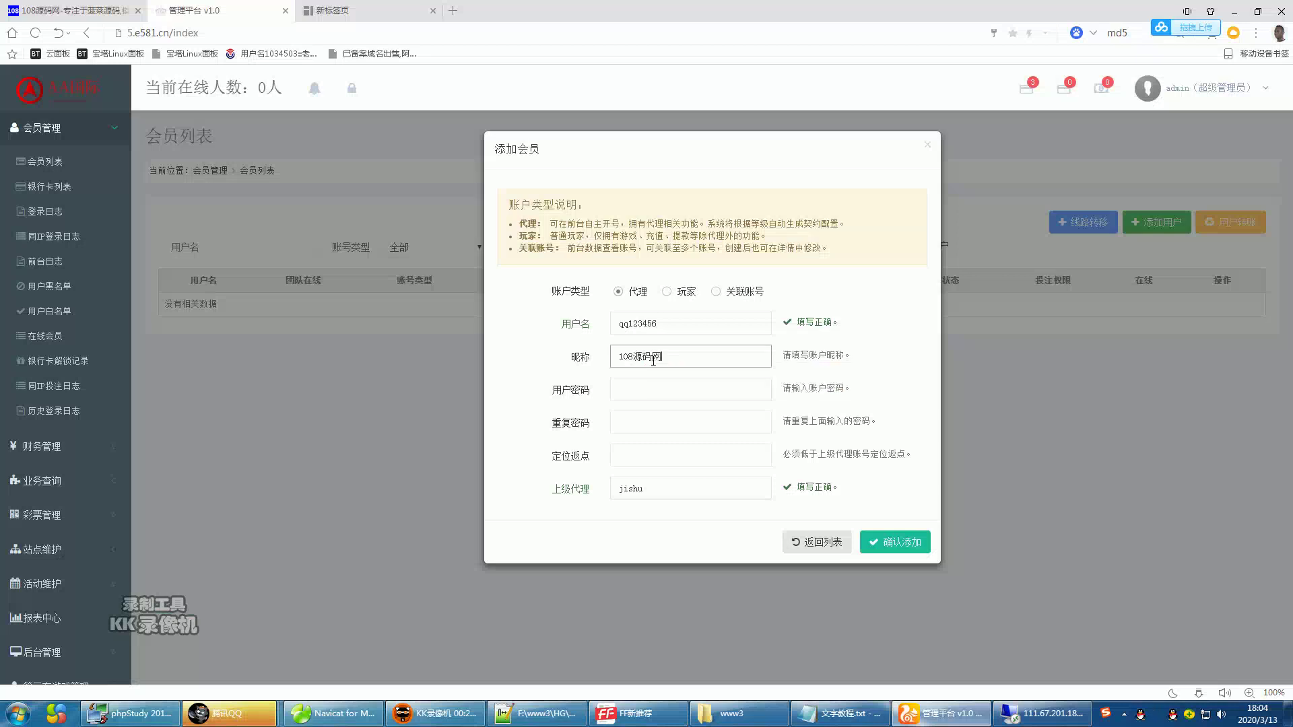
- Fill in the password fields and rebate 1, then submit the new agent
left_click(643, 382)
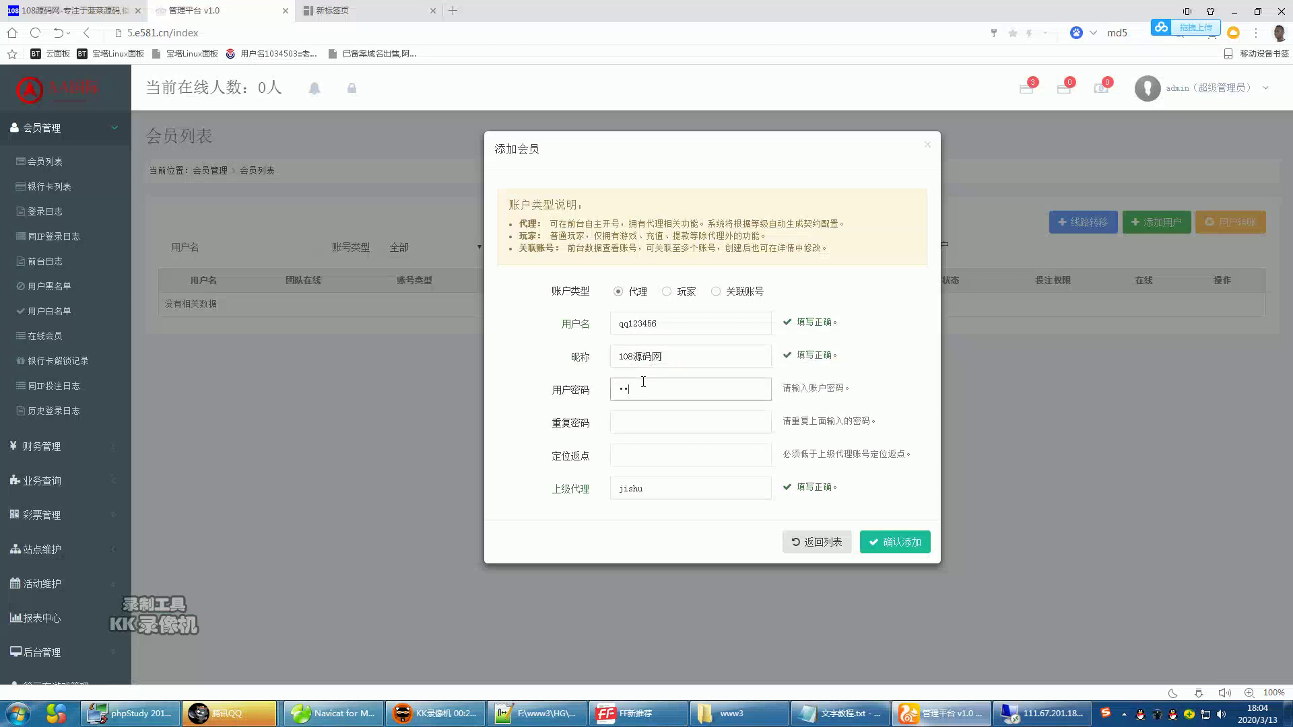
left_click(647, 422)
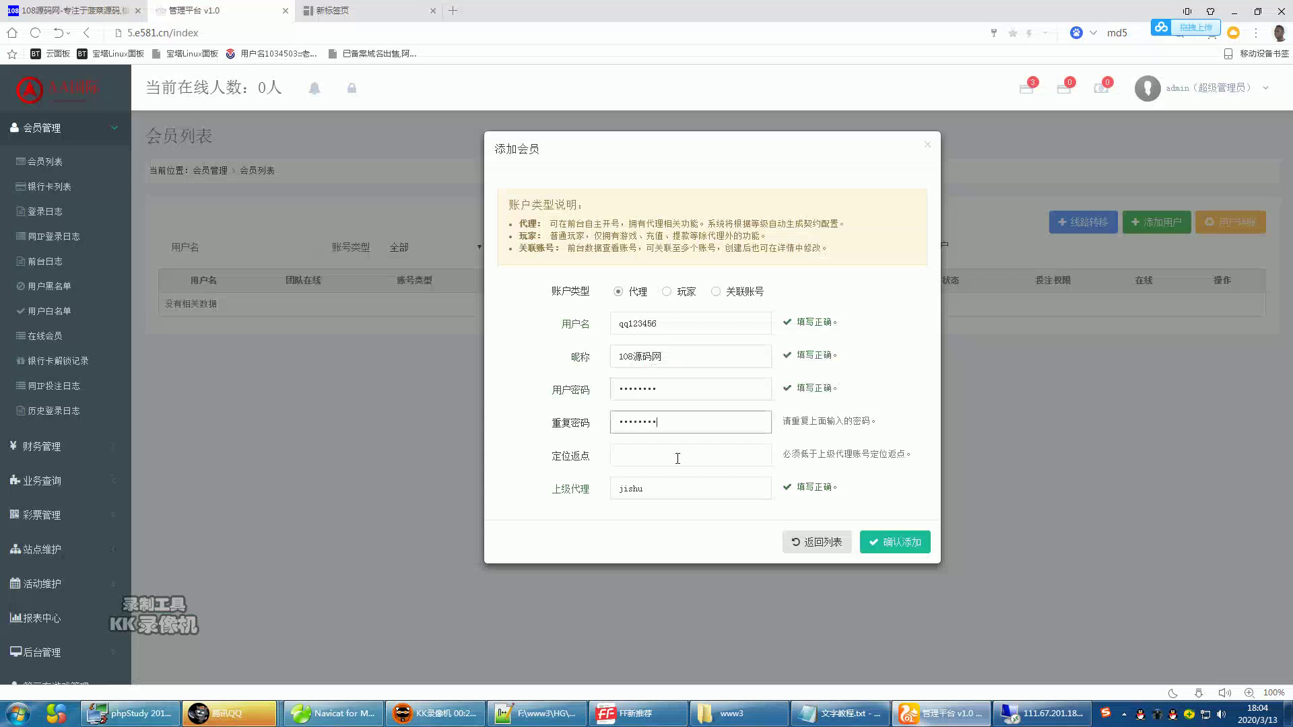
left_click(670, 449)
left_click(900, 543)
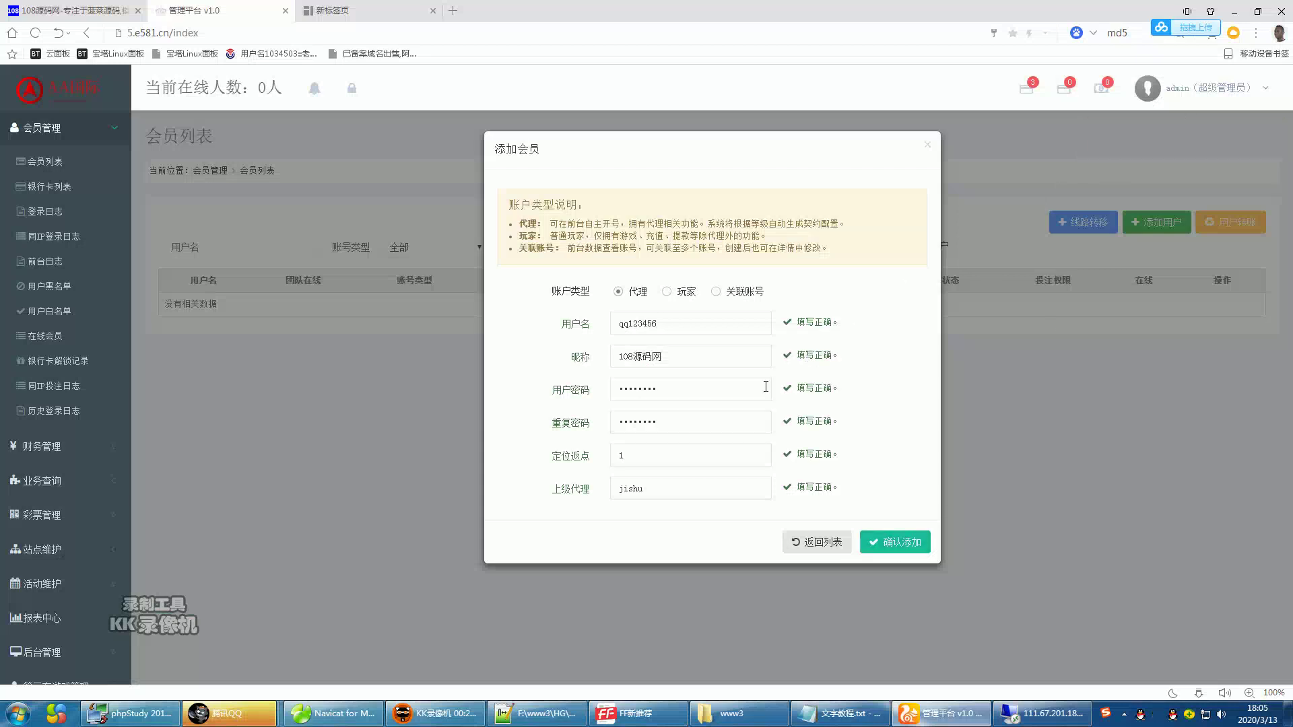
- Change the superior agent to admin, resubmit, then close the form after it fails
left_click_drag(686, 488, 604, 495)
type("admin")
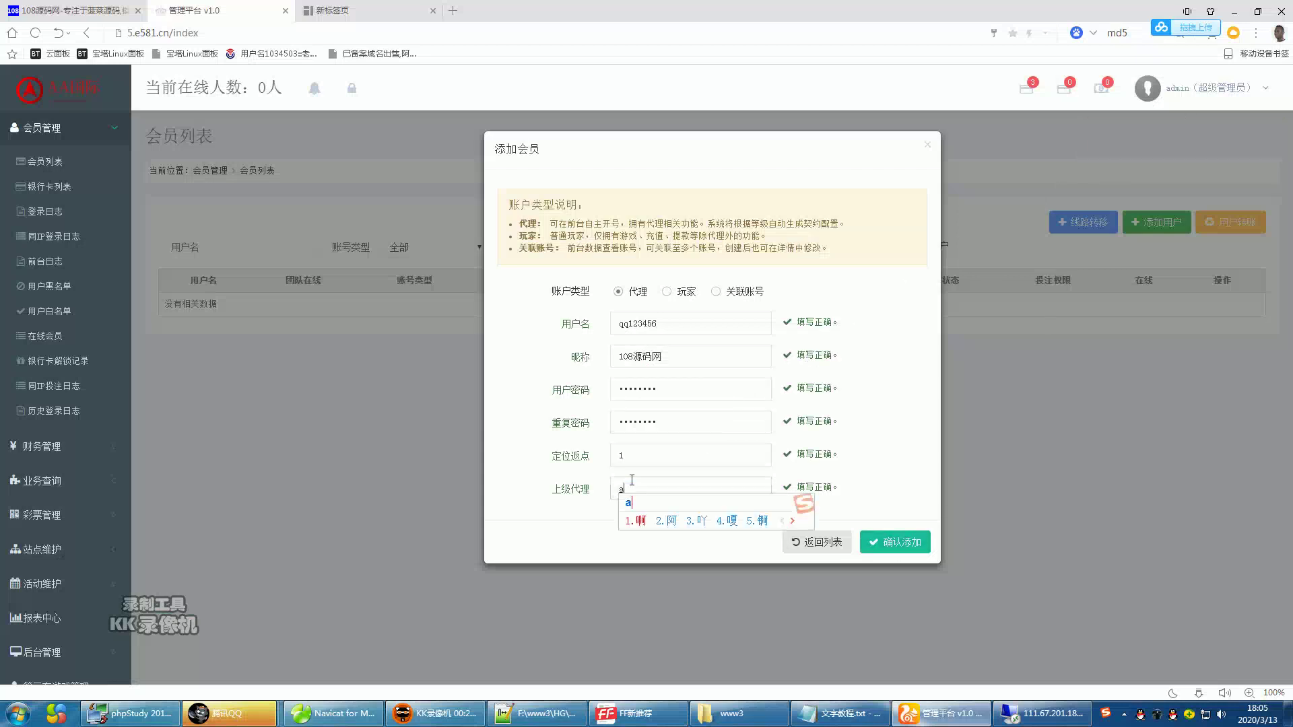
key("Return")
left_click(890, 546)
left_click(818, 543)
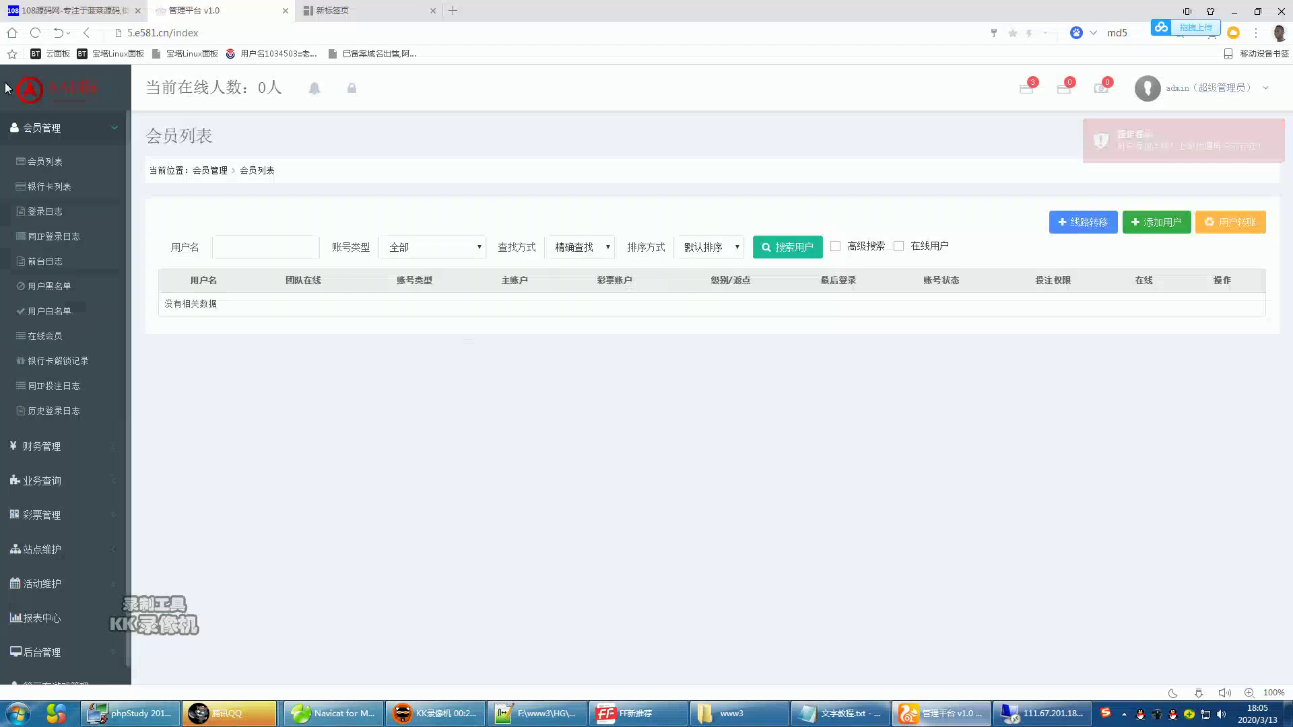
- Search the member list filtered by 代理, then 玩家, then 全部, and check the sort orders
left_click(43, 163)
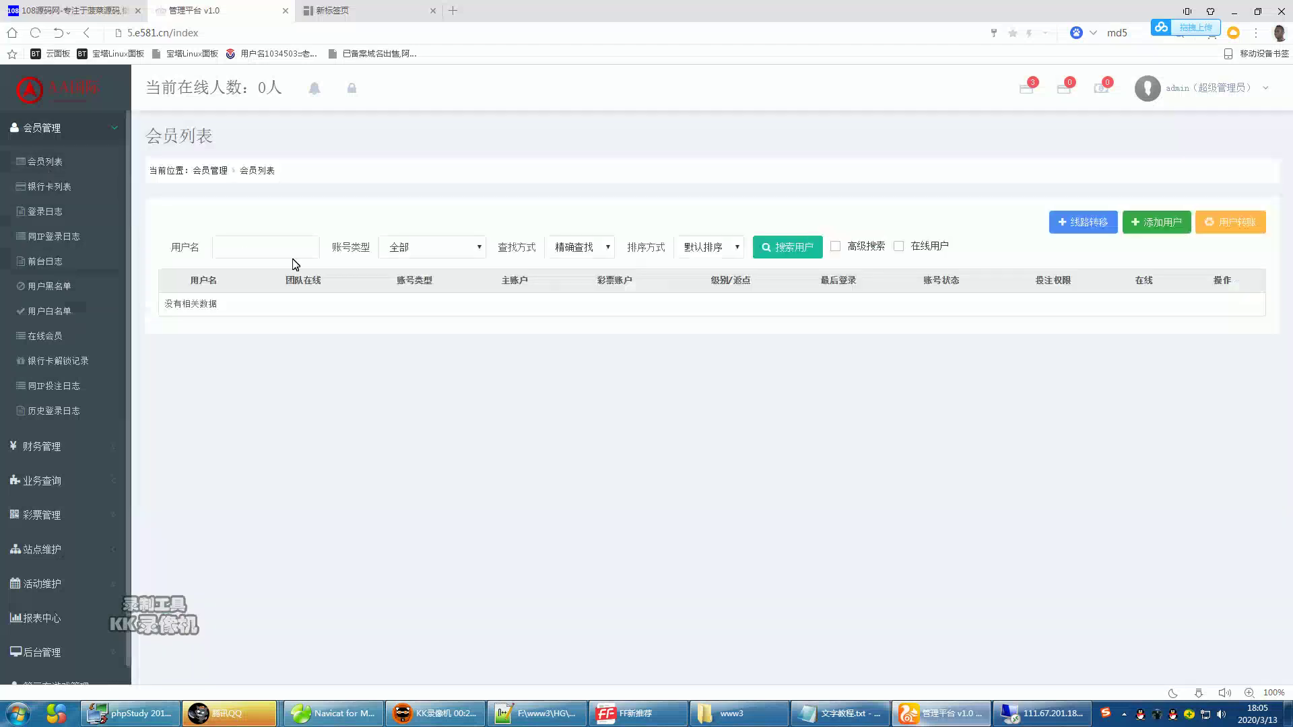
left_click(430, 248)
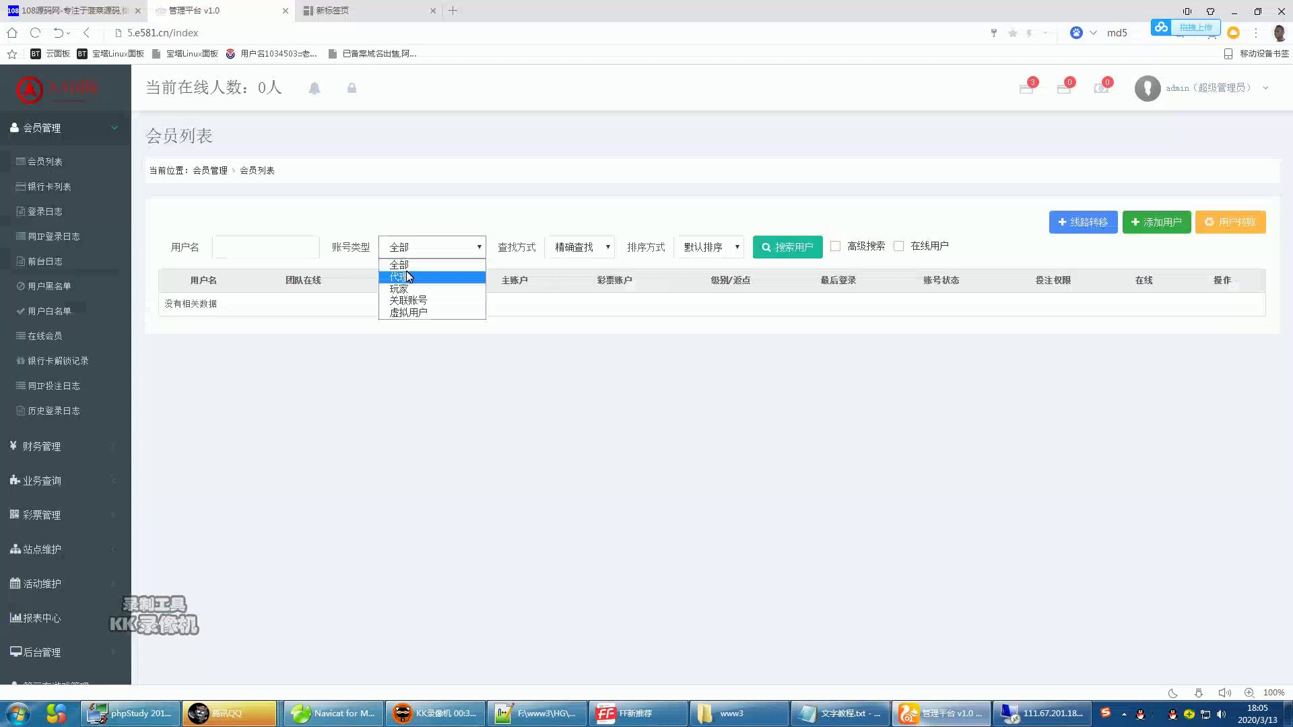
left_click(411, 277)
left_click(775, 248)
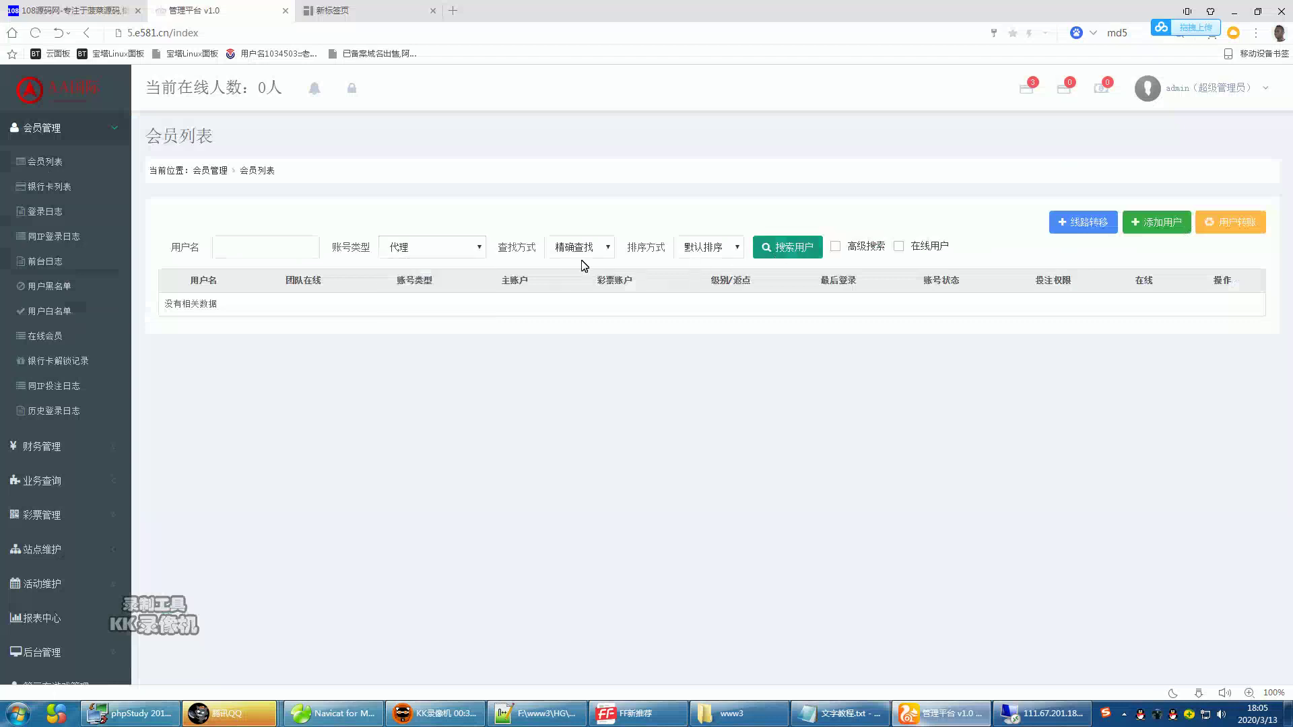
left_click(460, 248)
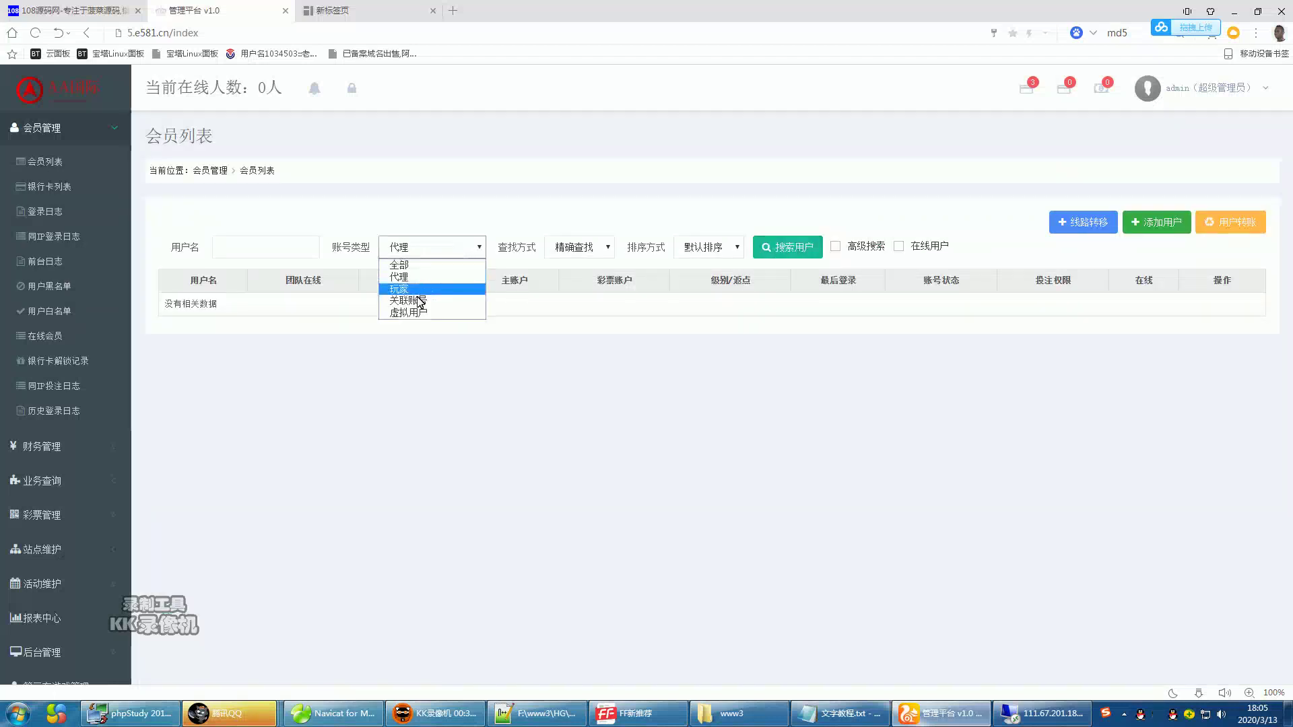
left_click(427, 289)
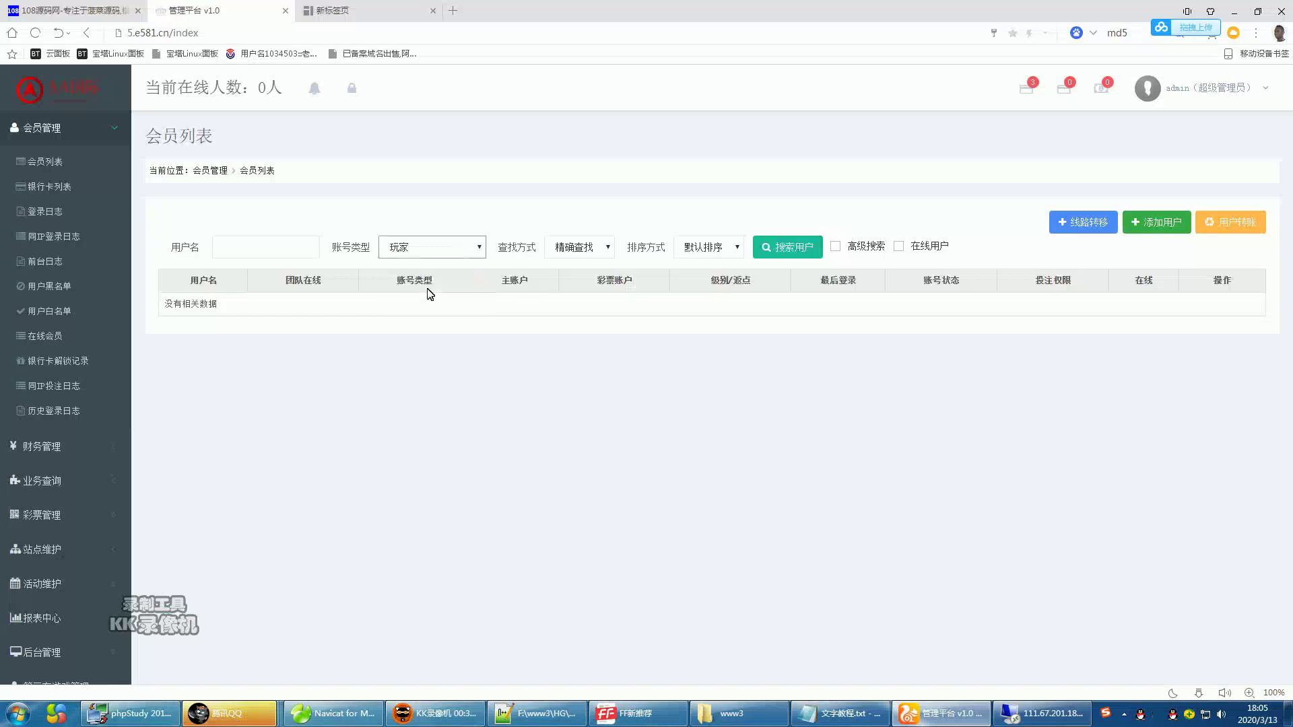
left_click(763, 257)
left_click(462, 246)
left_click(427, 263)
left_click(764, 254)
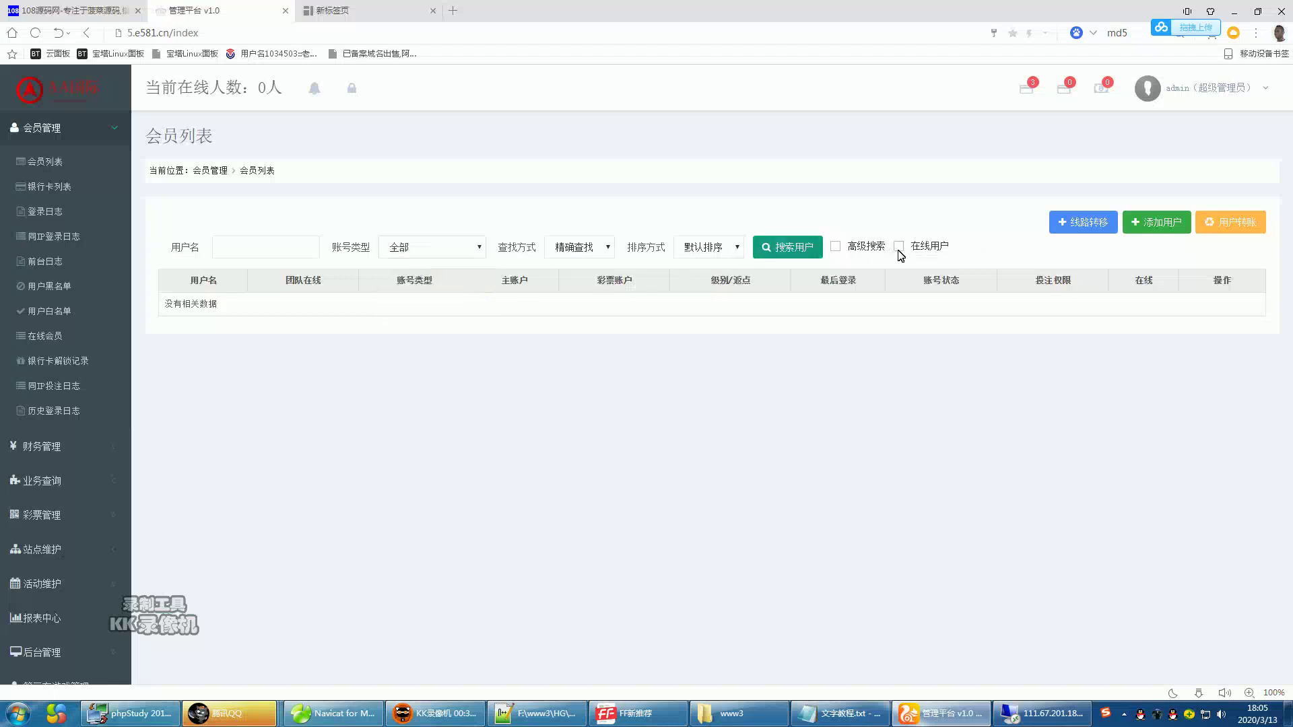
left_click(707, 257)
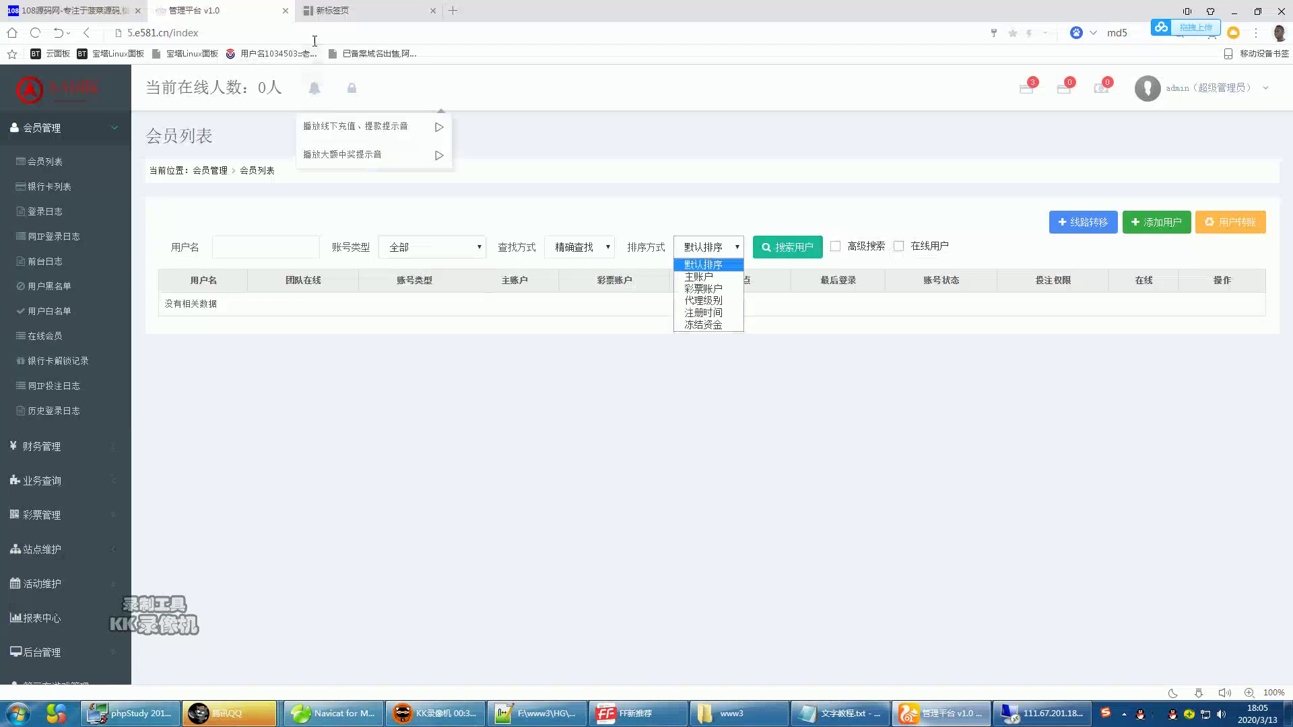
- Return to the 添加会员 form for qq123456 with nickname 108源码网
left_click(332, 11)
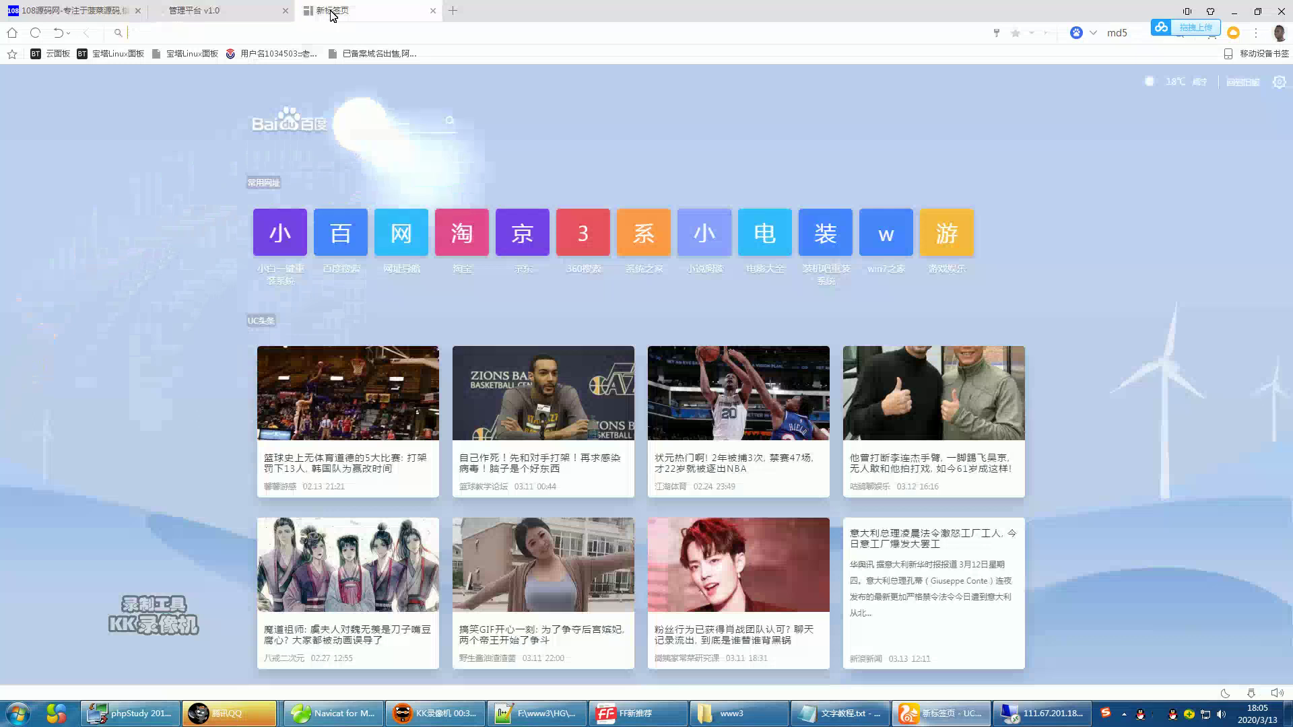
left_click(412, 718)
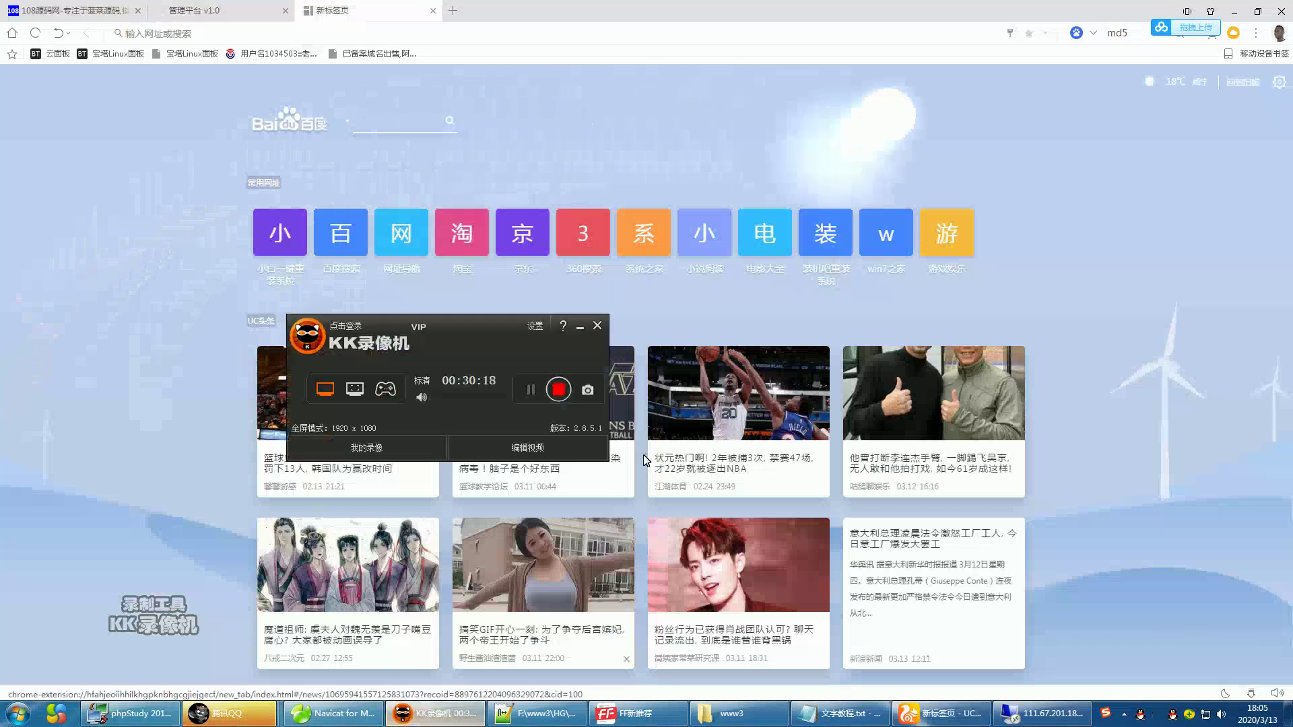
left_click(529, 390)
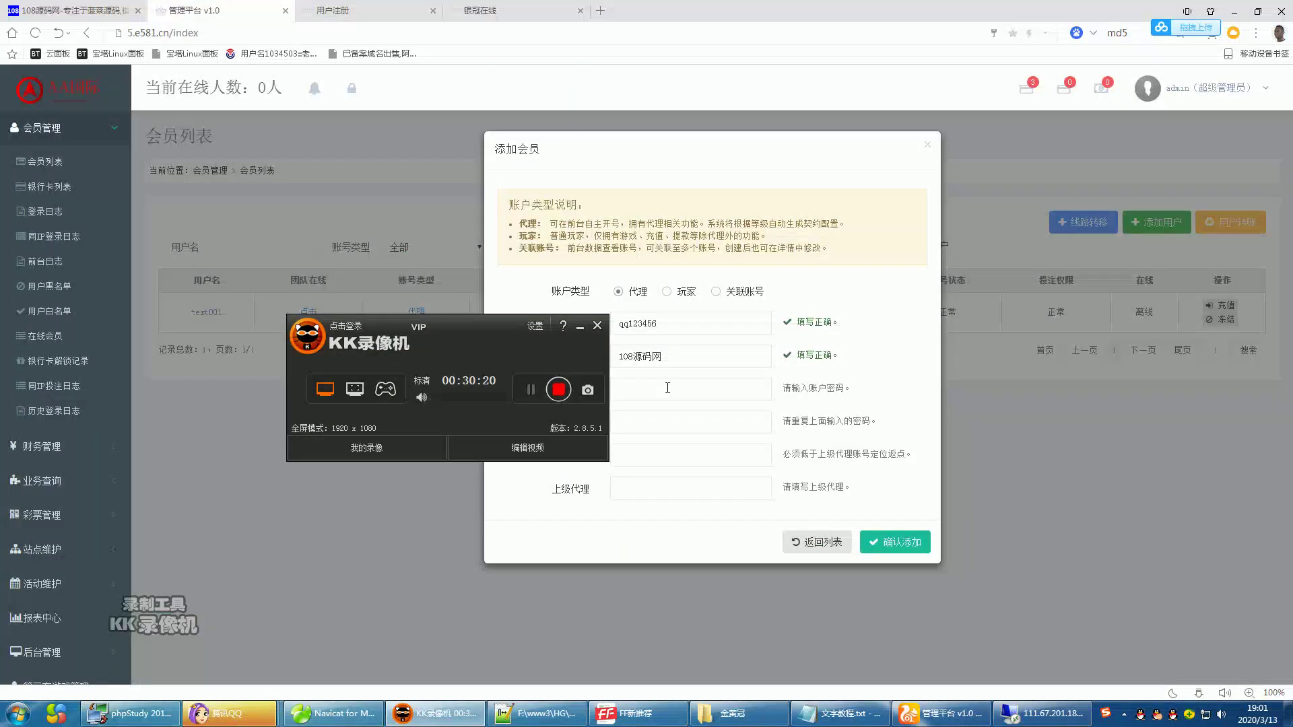
- Enter the password twice, rebate 0, superior agent test001, and submit the new agent
left_click(667, 387)
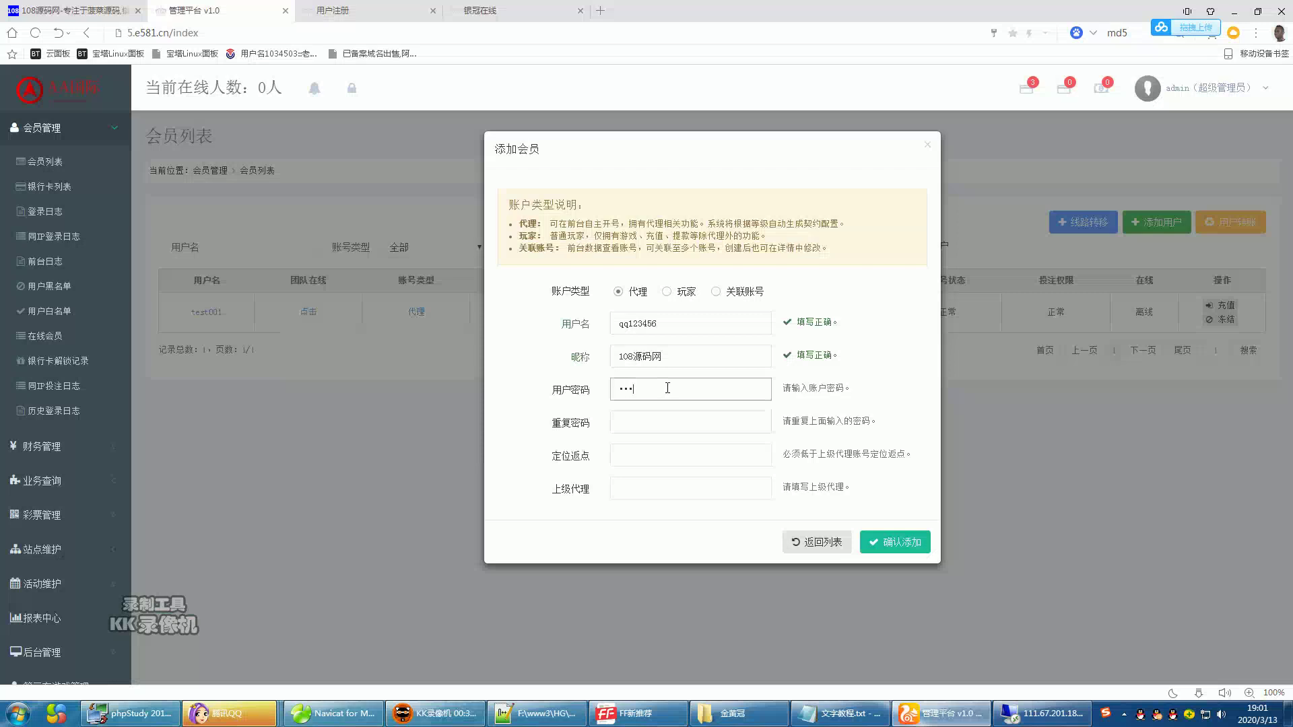
left_click(655, 421)
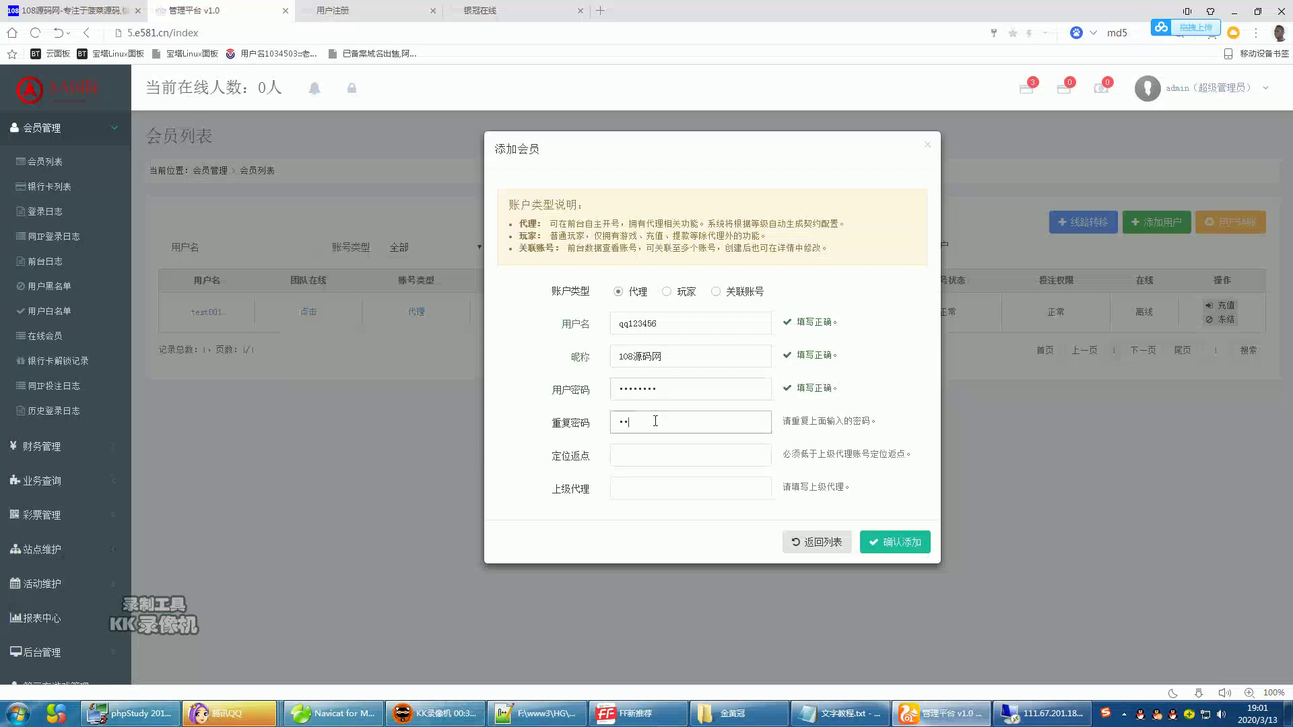
left_click(628, 458)
left_click(641, 486)
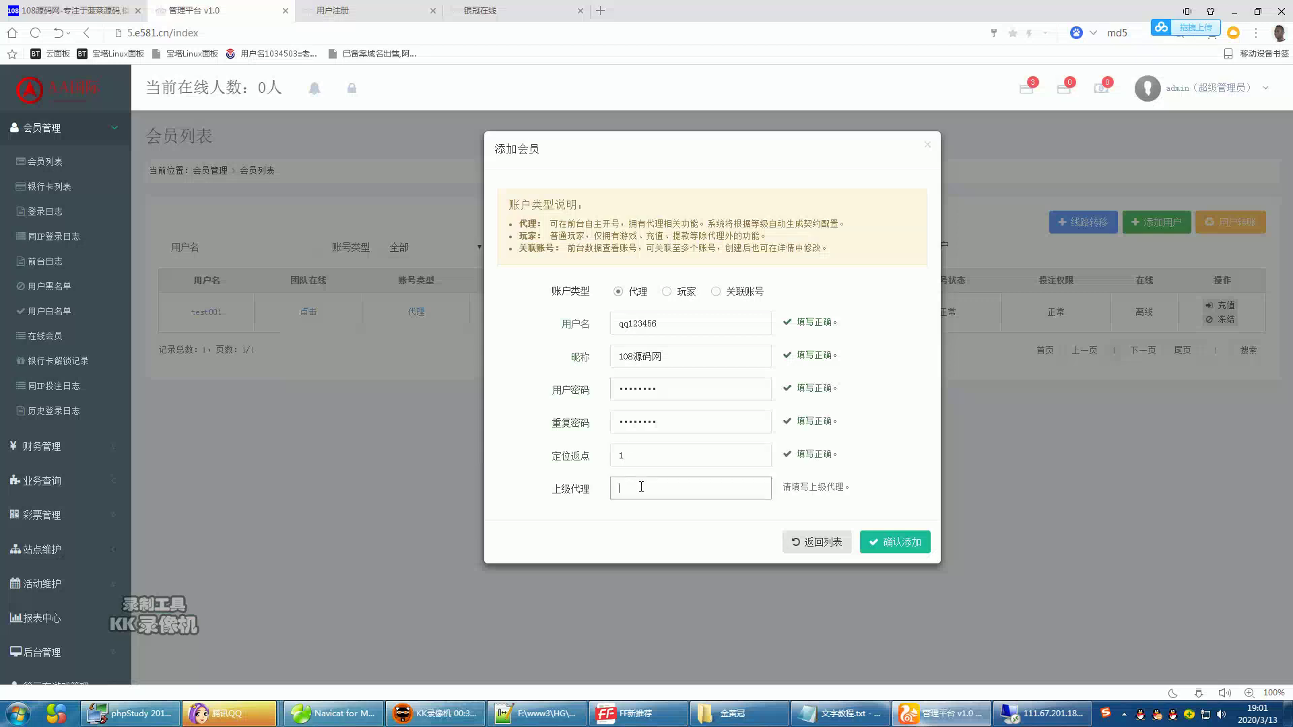
left_click(684, 561)
left_click(902, 549)
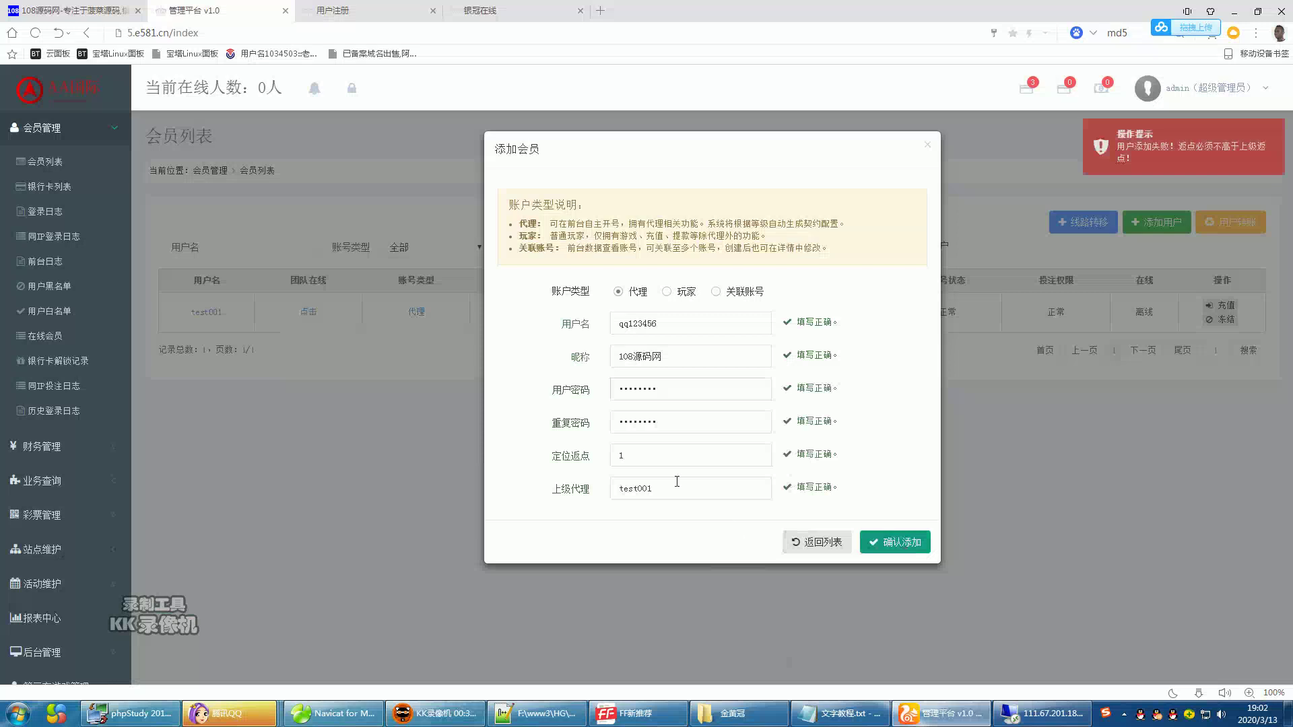
left_click(904, 553)
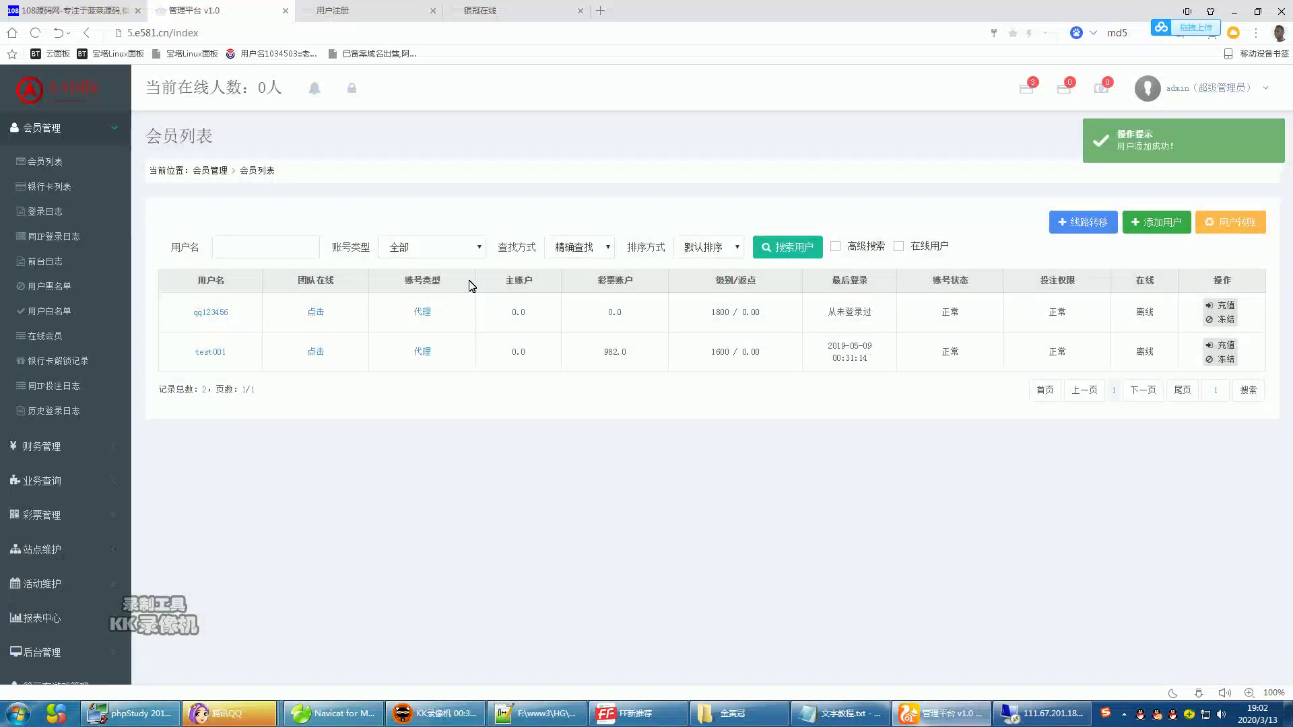
- Switch to the front-end 用户注册 page and select the register part of its URL
left_click(351, 89)
left_click(364, 20)
left_click_drag(176, 33, 409, 38)
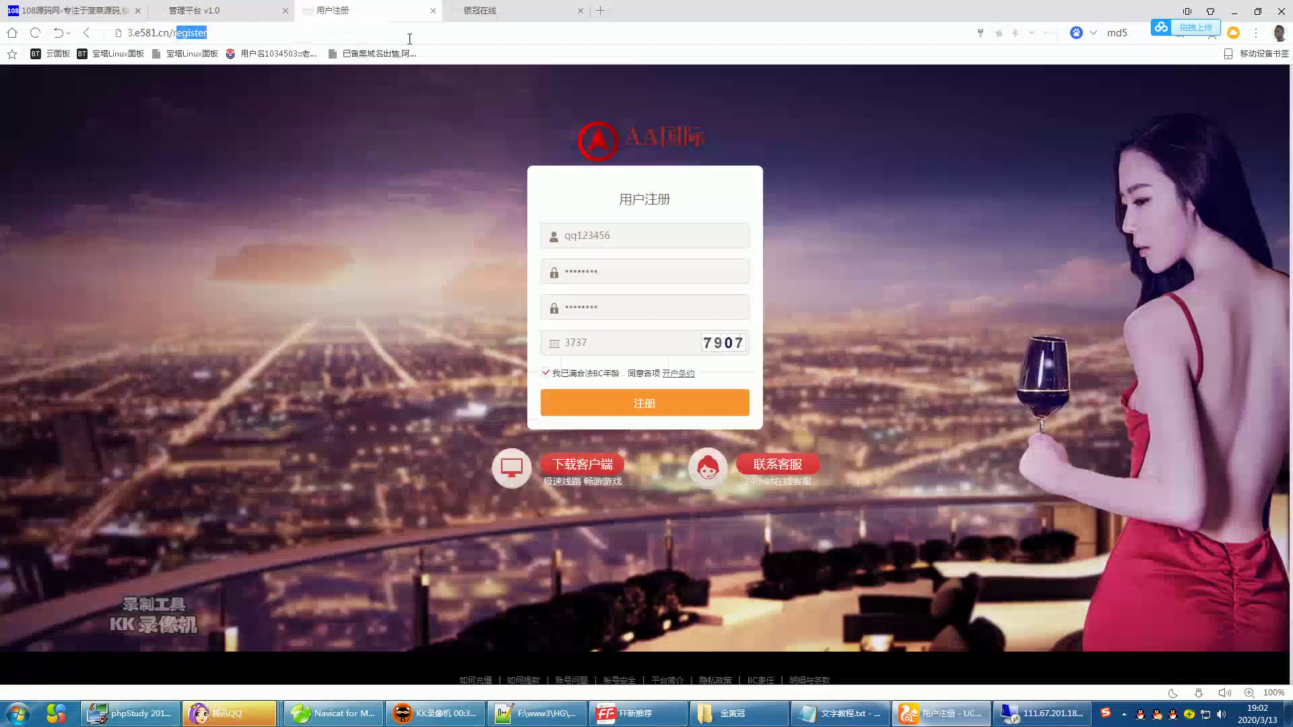
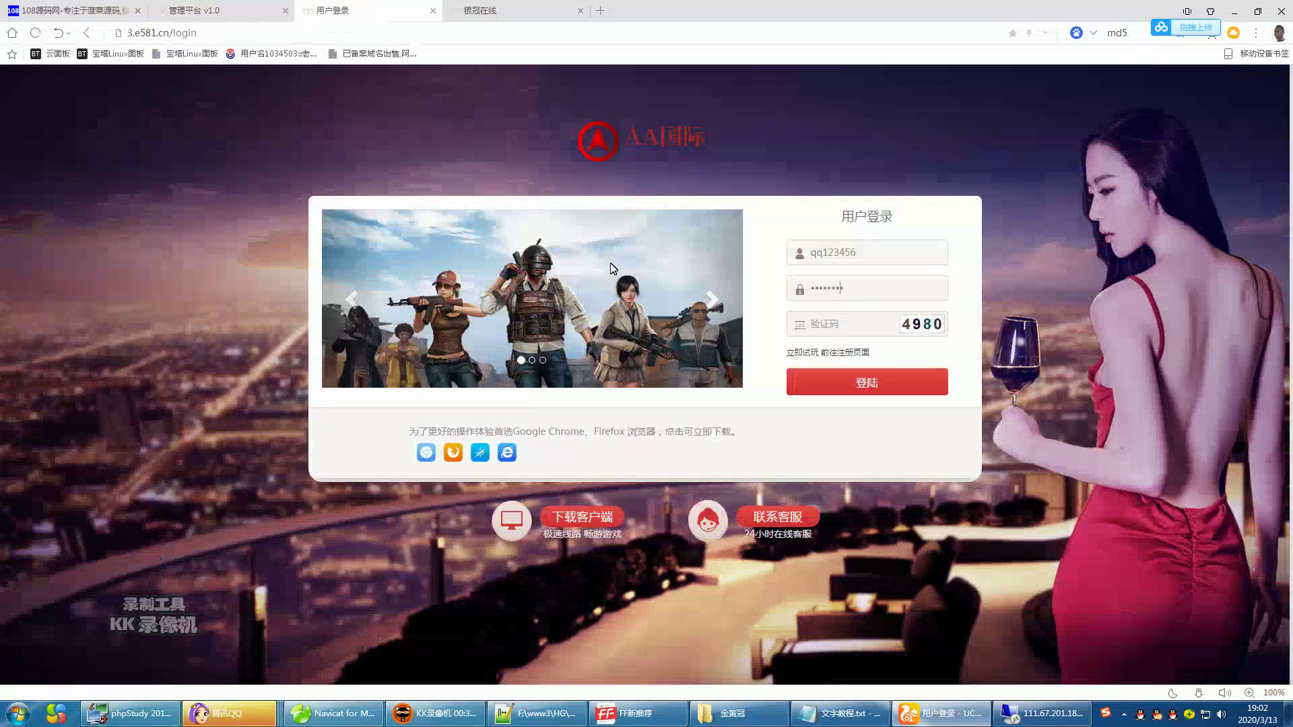
- Complete the account password and submit the AA国际 member login with the red 登陆 button
left_click(868, 383)
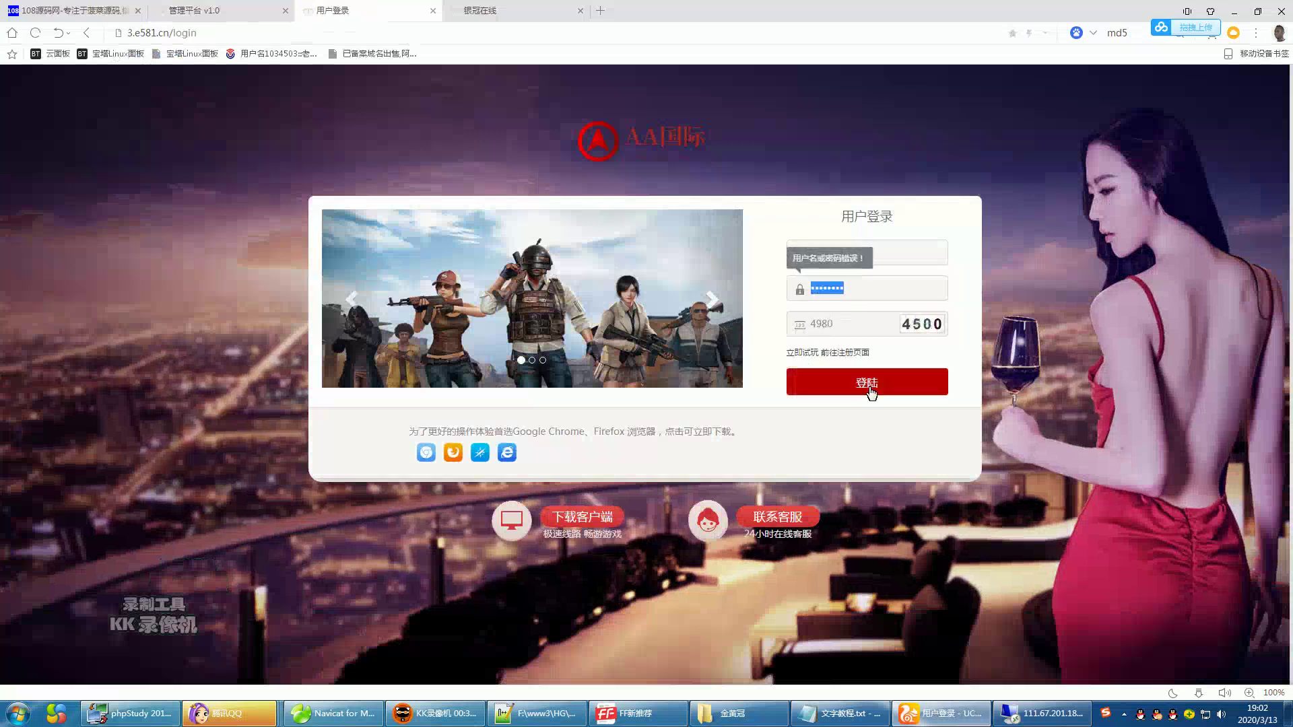
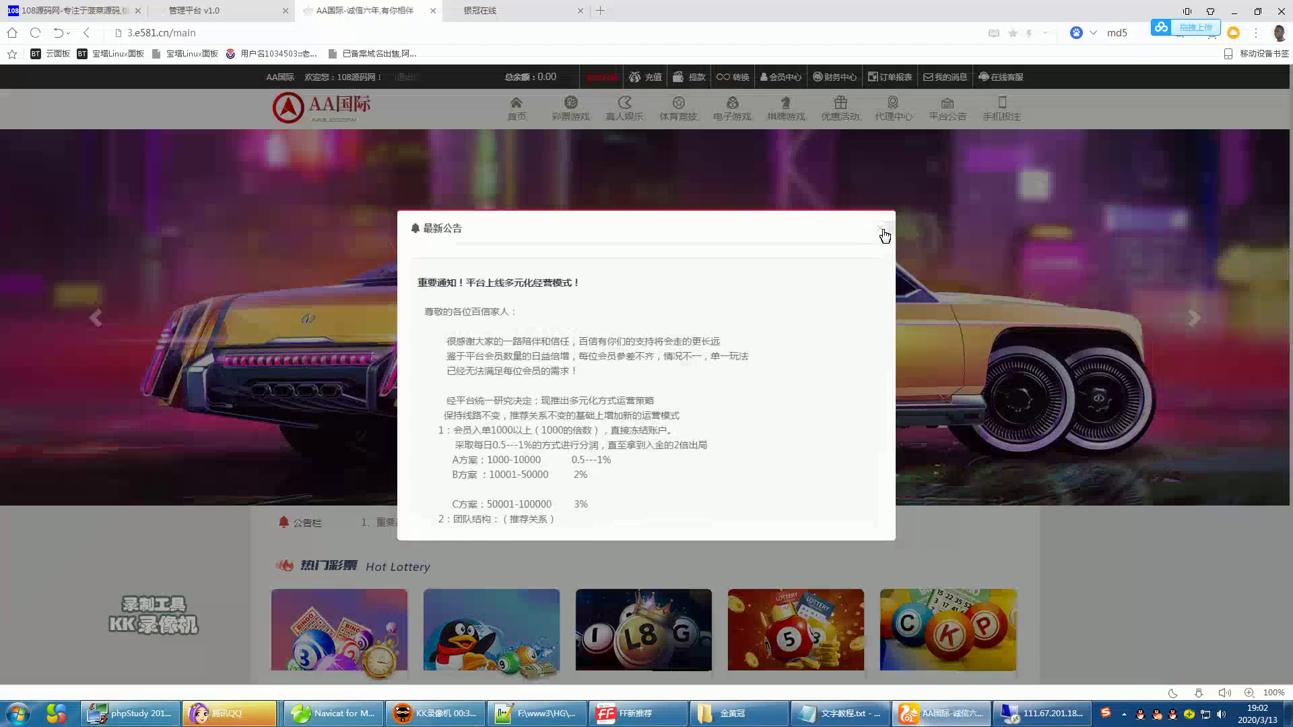
- Dismiss the 最新公告 notice and browse the AA国际 home page
left_click(881, 231)
scroll(717, 389, "down", 7)
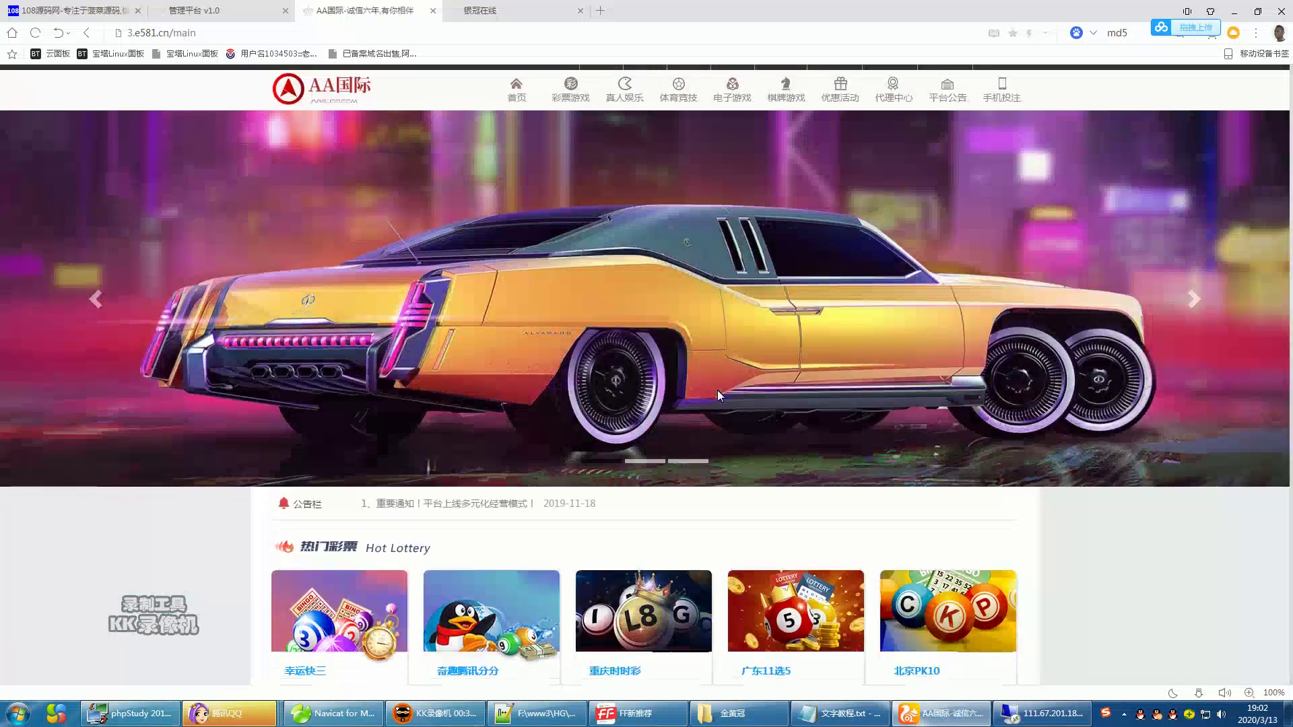
scroll(720, 395, "down", 3)
scroll(660, 296, "up", 9)
scroll(572, 295, "up", 1)
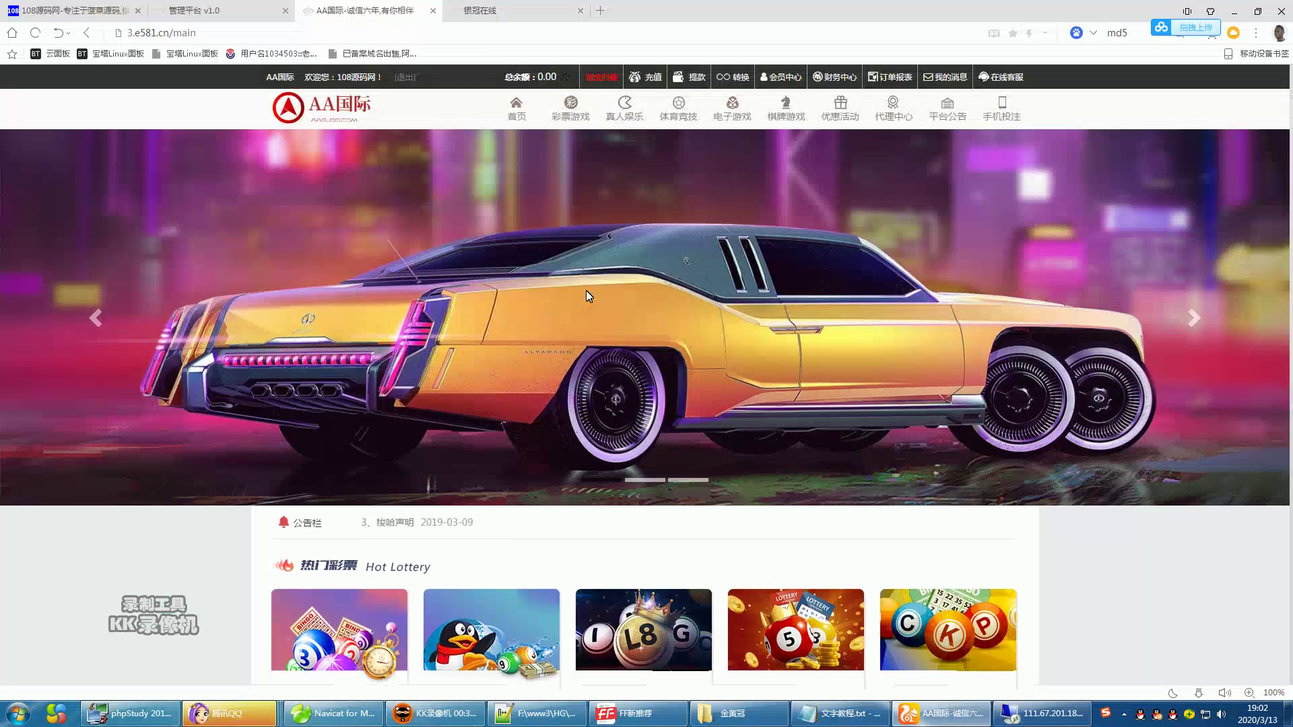
- Return to the remote server, collapse localhost_3306 and close the Navicat table window
left_click(1032, 712)
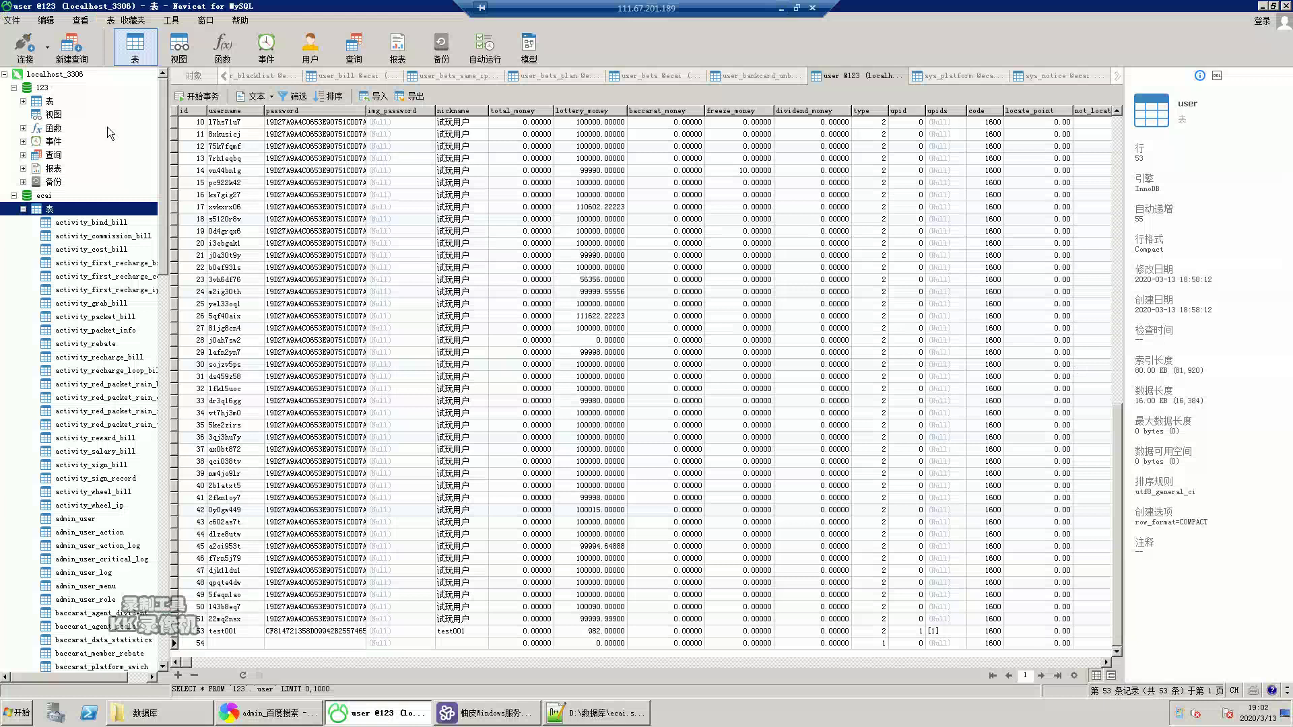
left_click(6, 74)
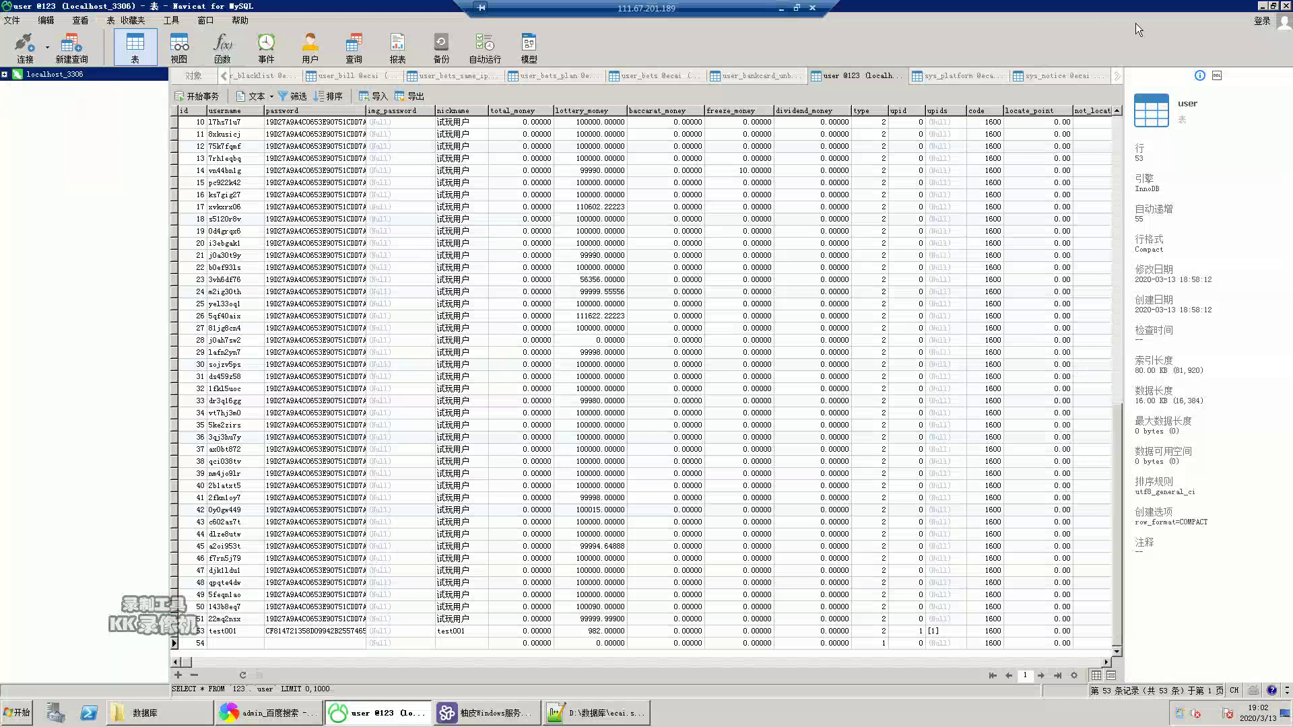
key("alt+F4")
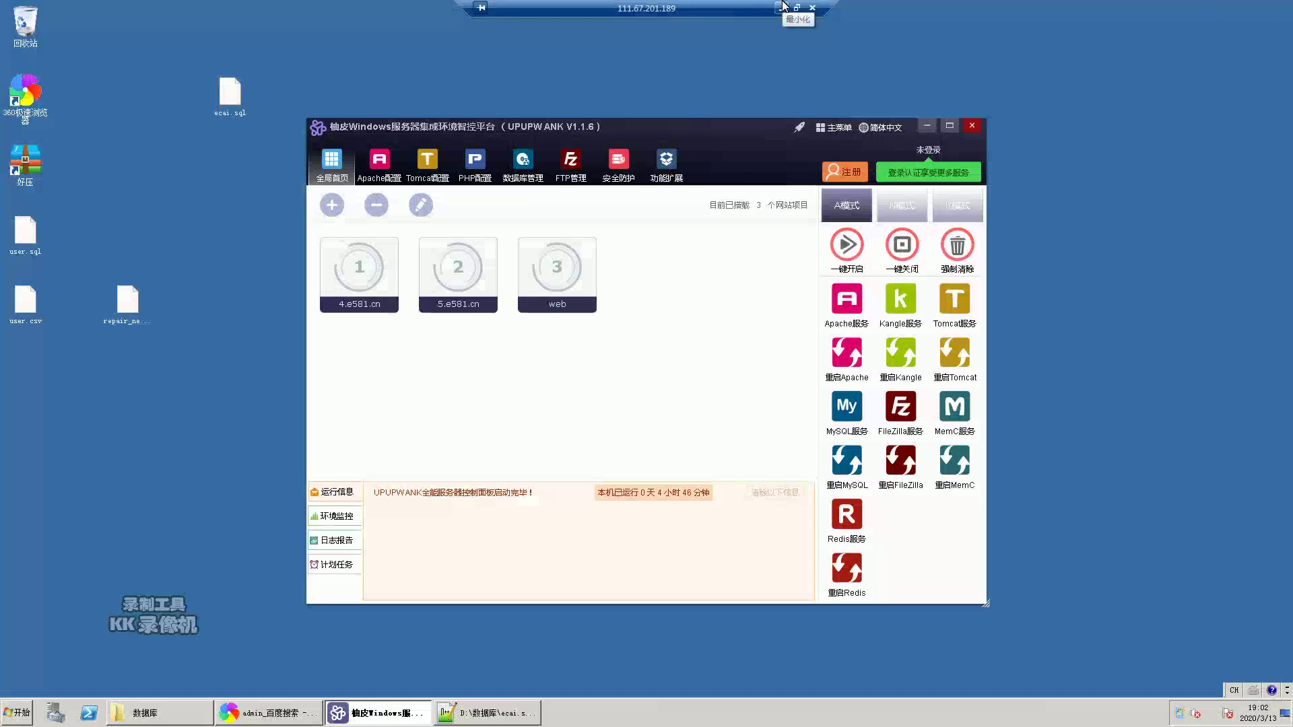
- Delete user.sql, user.csv and the repair file from the server desktop
left_click_drag(232, 372, 14, 232)
right_click(21, 240)
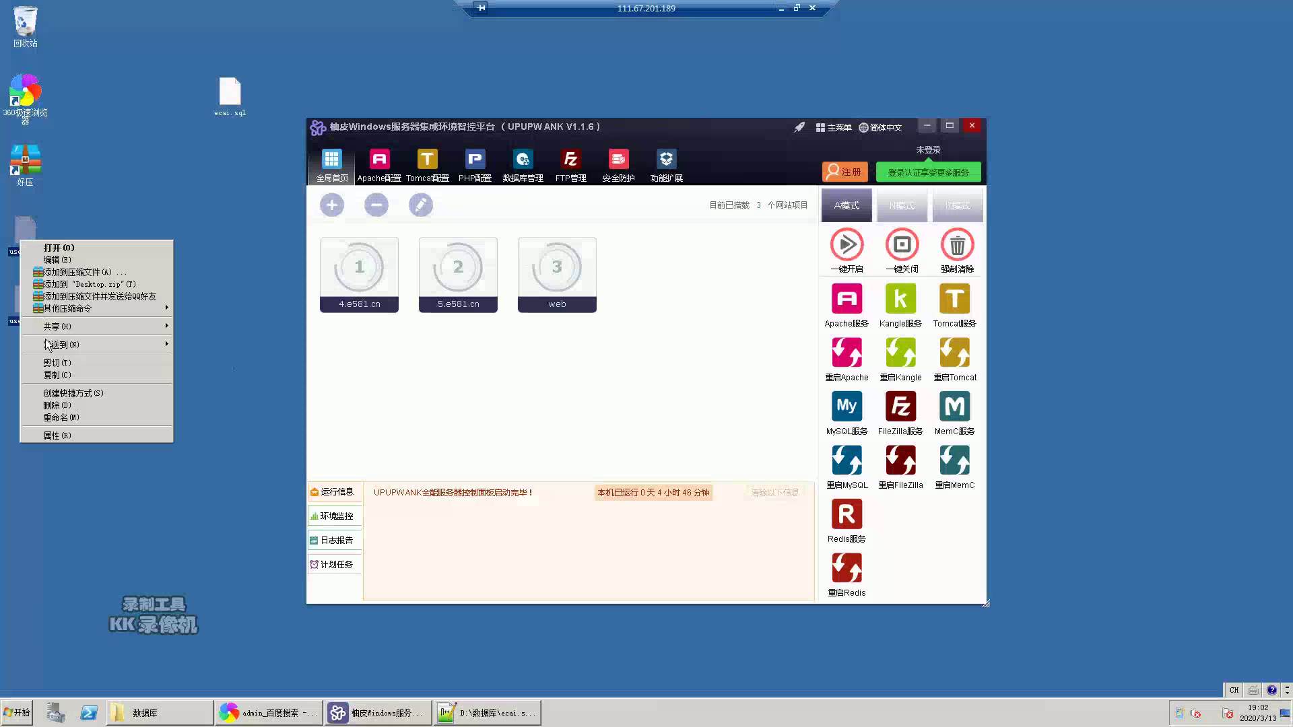
left_click(61, 409)
left_click(695, 372)
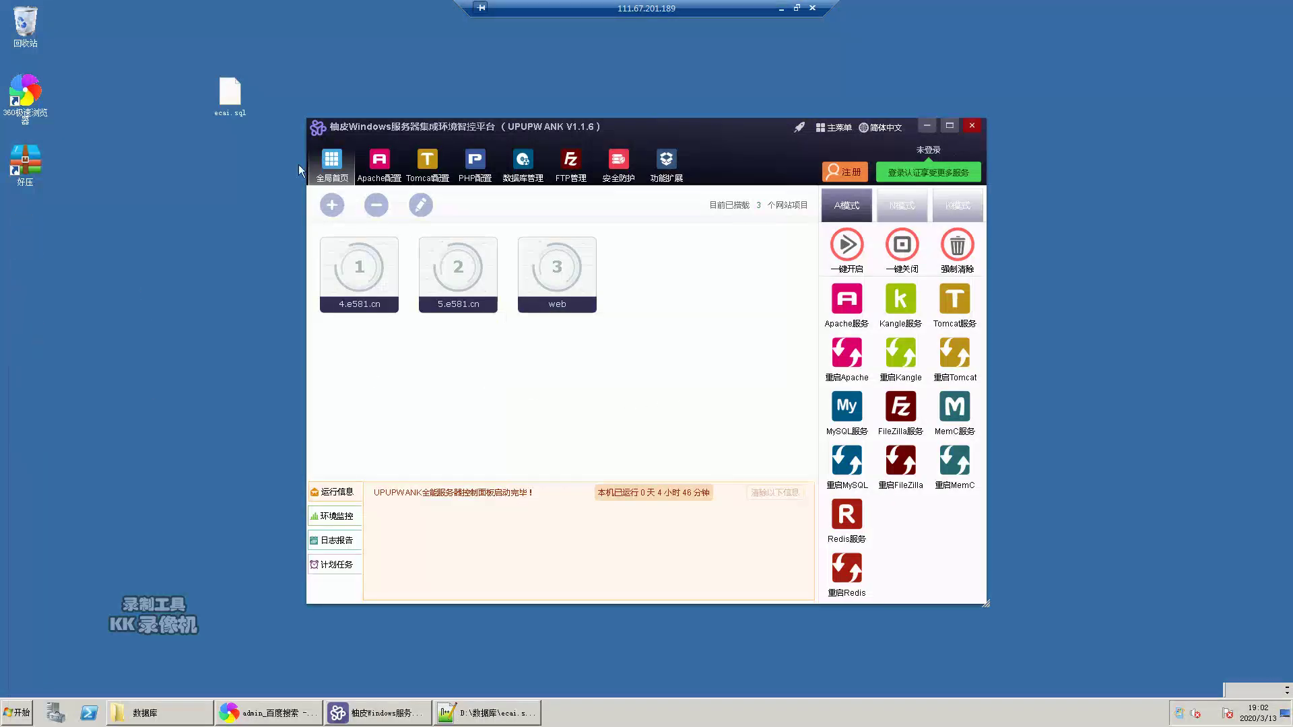
- Delete ecai.sql, then bring up the 文字教程.txt notes on the local machine
right_click(240, 110)
left_click(283, 300)
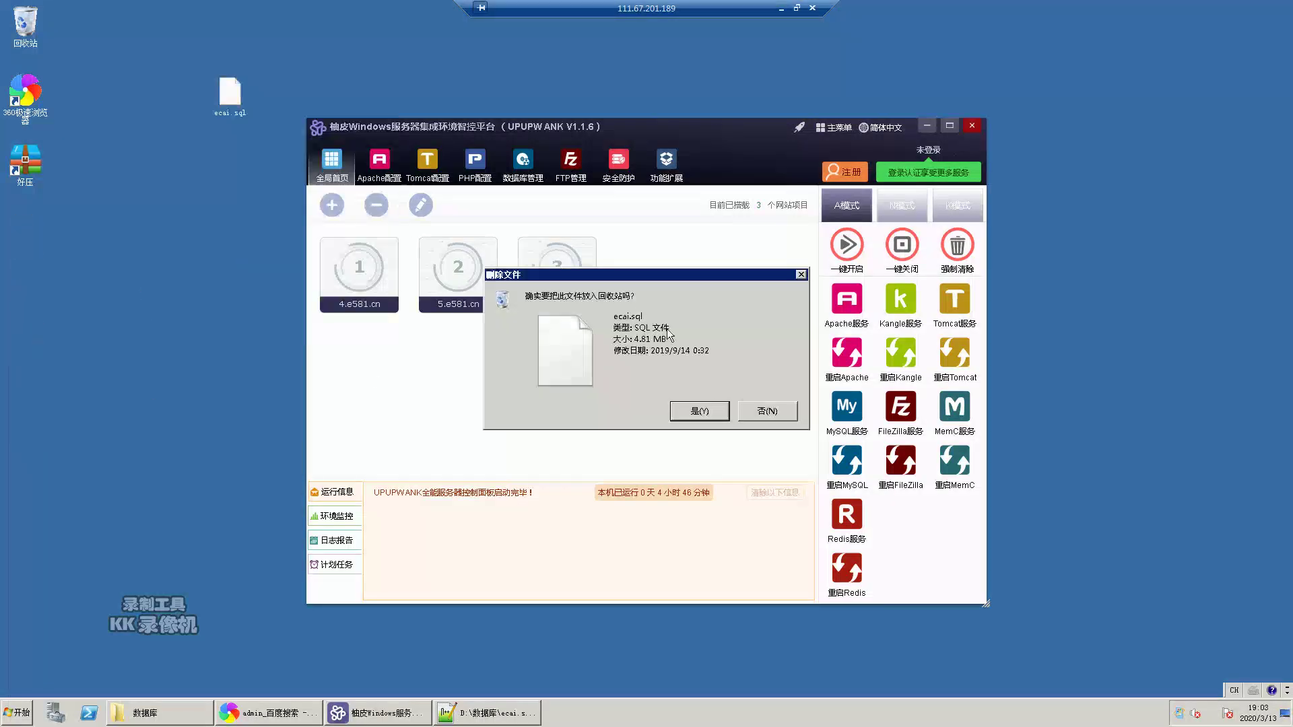
left_click(699, 411)
left_click(782, 8)
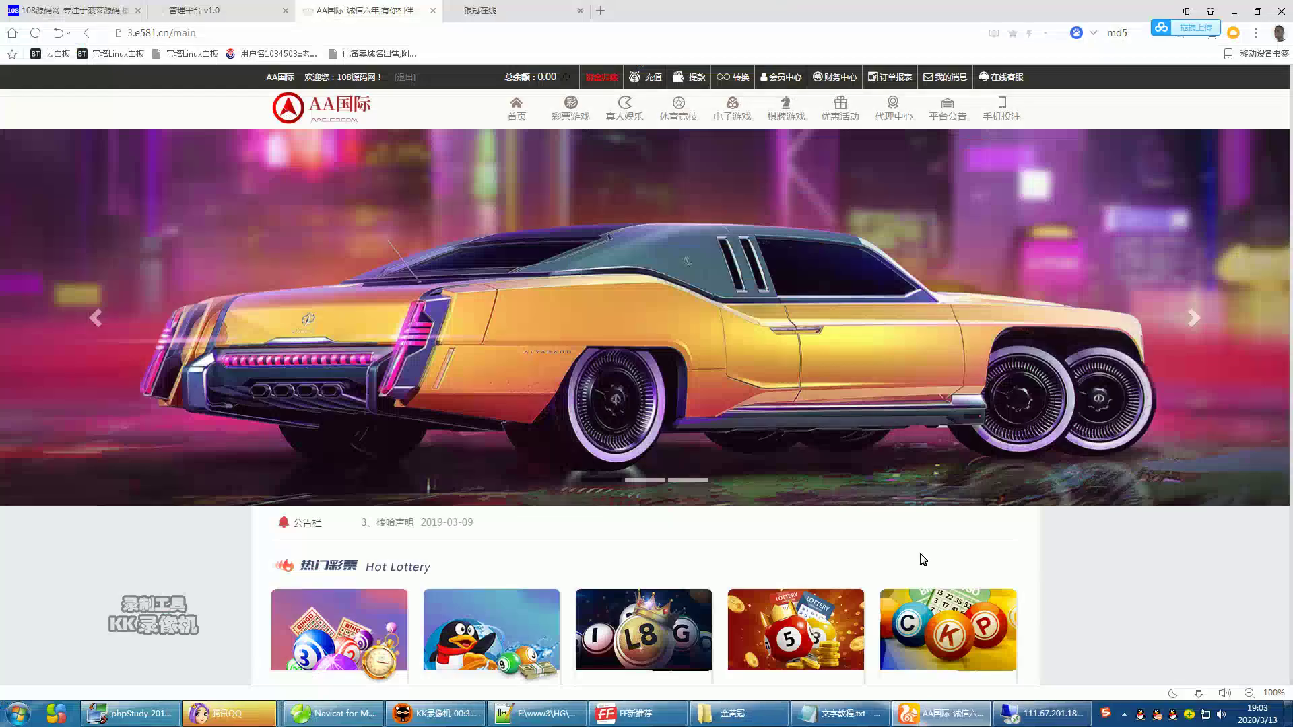
left_click(842, 712)
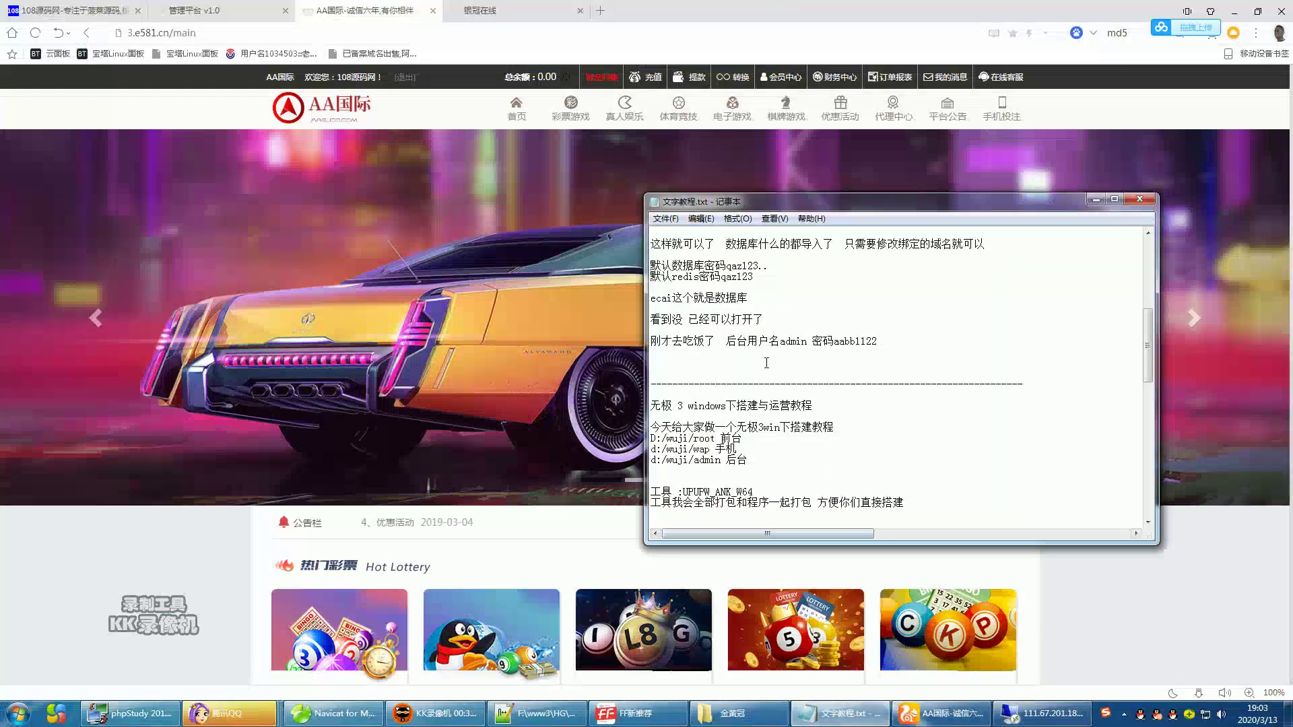